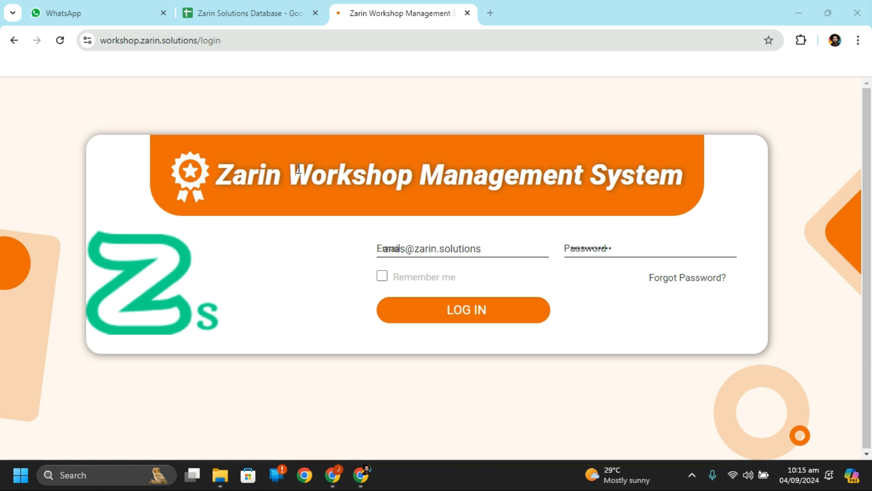
Step: Log in to the workshop system and dismiss the Windows AutoPlay notification
click(519, 223)
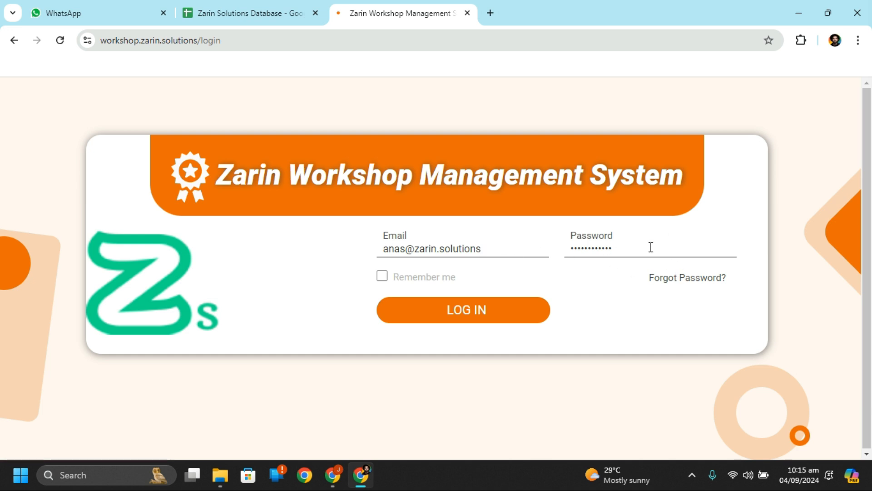
click(451, 309)
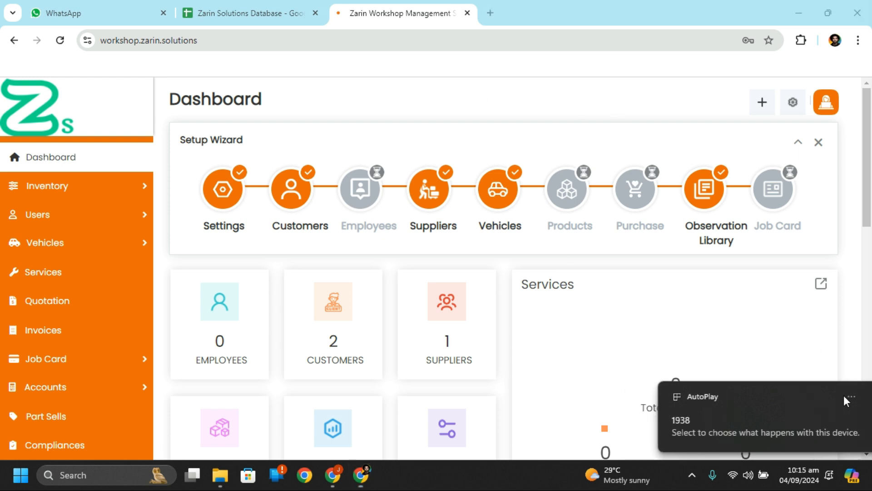
click(844, 395)
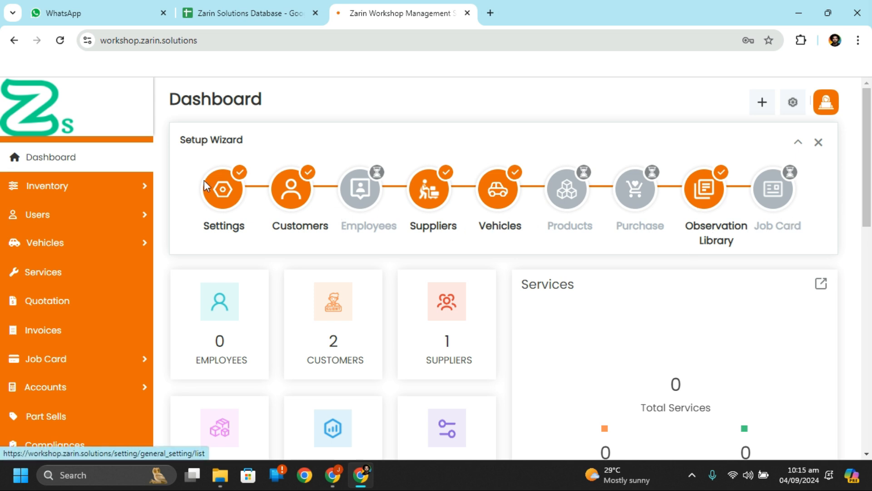
Step: Open General Settings and select parts of the System Name text without changing it
click(221, 197)
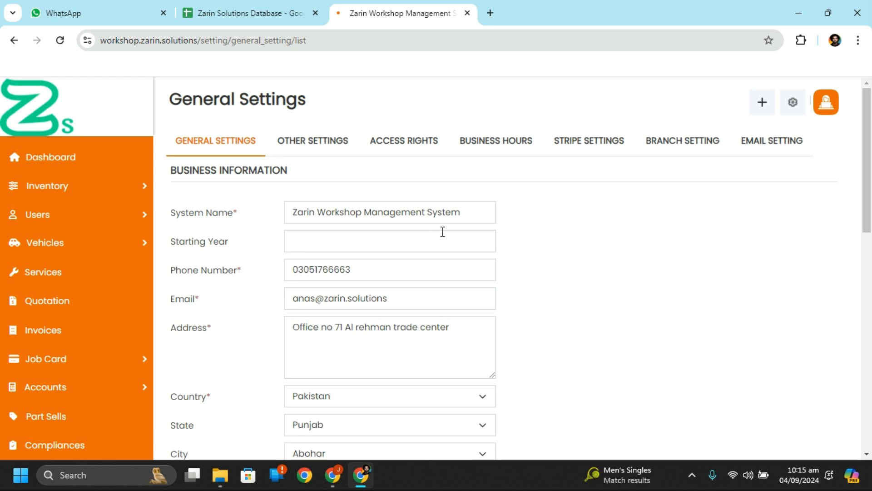
click(299, 220)
drag(299, 220, 471, 213)
double_click(471, 214)
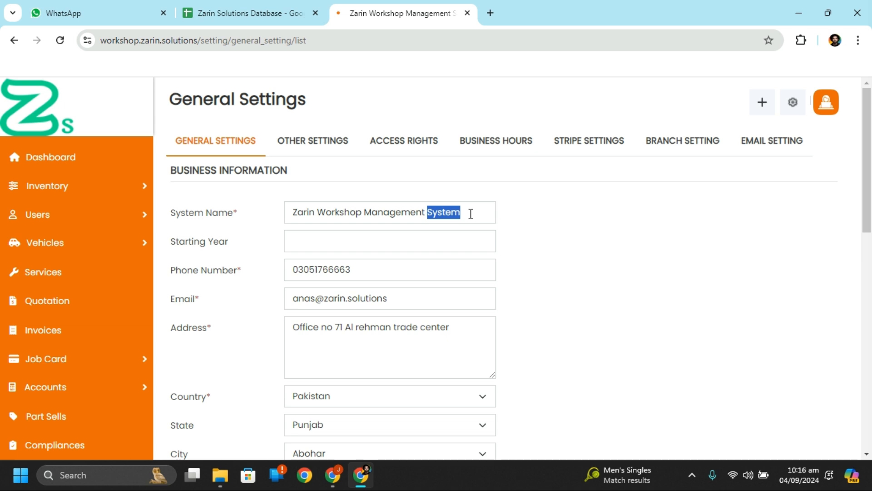
double_click(326, 212)
drag(292, 214, 459, 211)
click(460, 212)
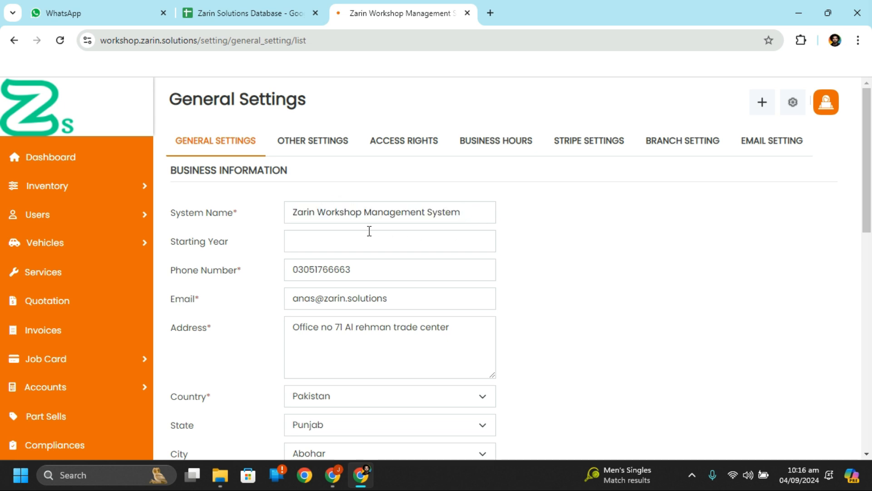
drag(291, 212, 487, 214)
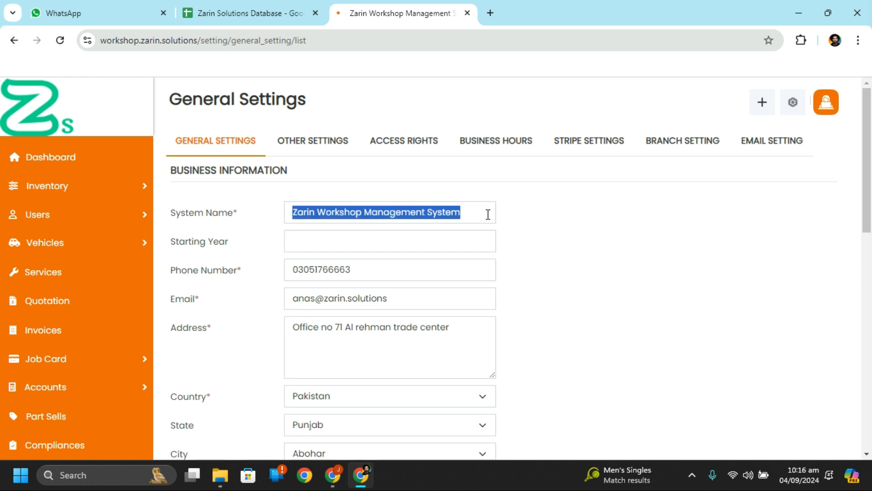
click(488, 214)
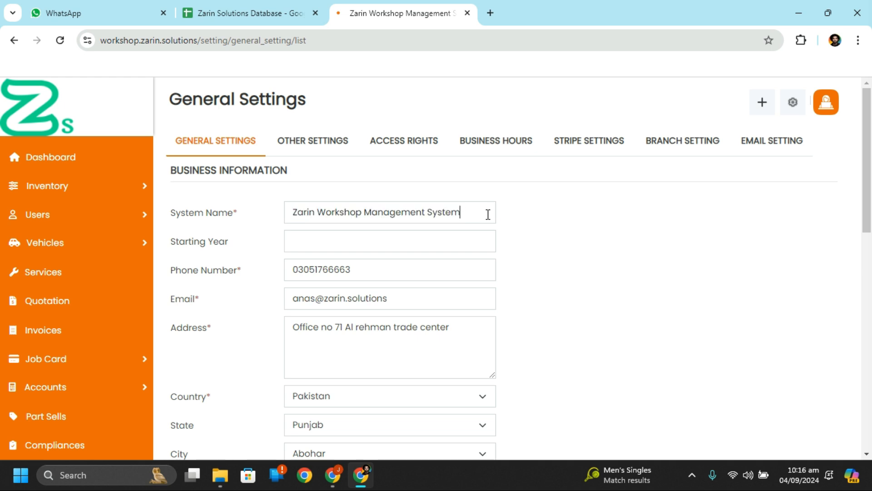
Step: Leave Starting Year empty after checking its year picker, then move to the Email field
click(329, 237)
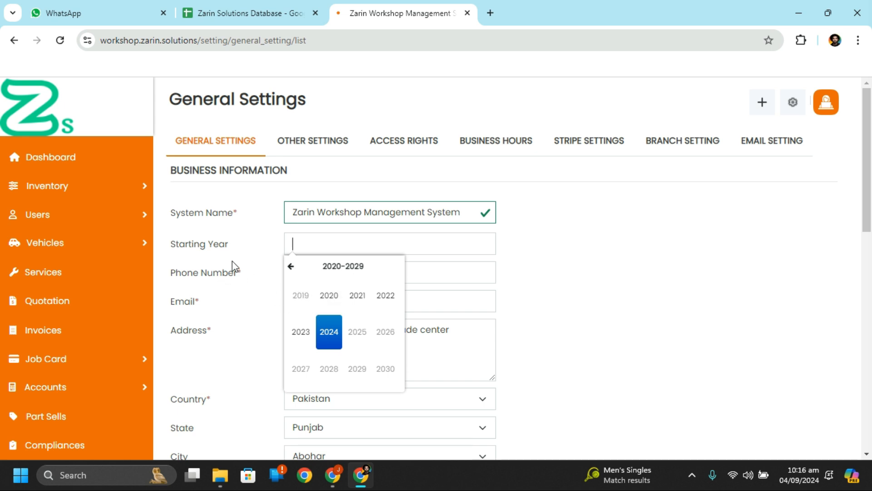
click(244, 248)
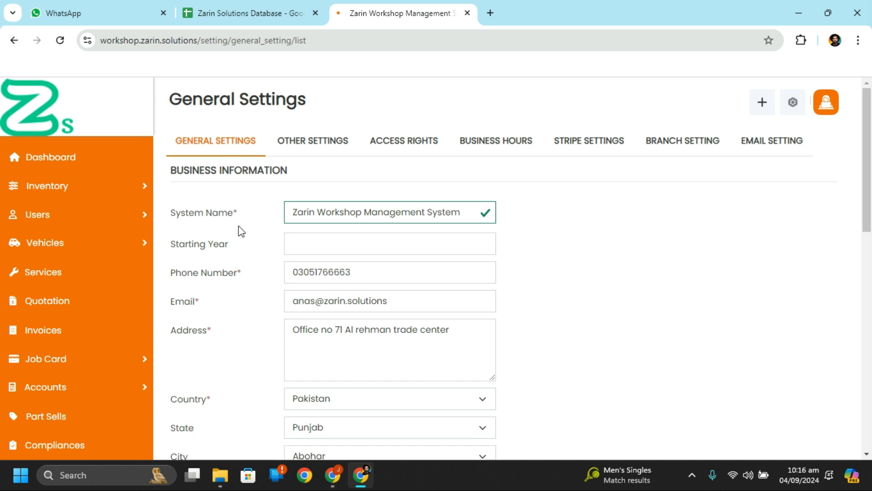
click(326, 302)
Step: Keep the business country as Pakistan and the state as Punjab
scroll(376, 346, down, 3)
scroll(376, 347, up, 1)
scroll(376, 347, down, 1)
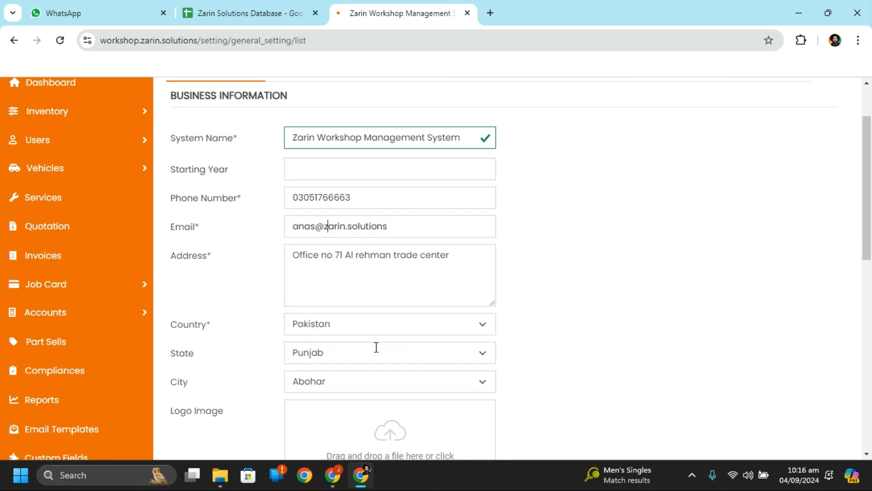
scroll(377, 346, down, 4)
scroll(376, 350, up, 2)
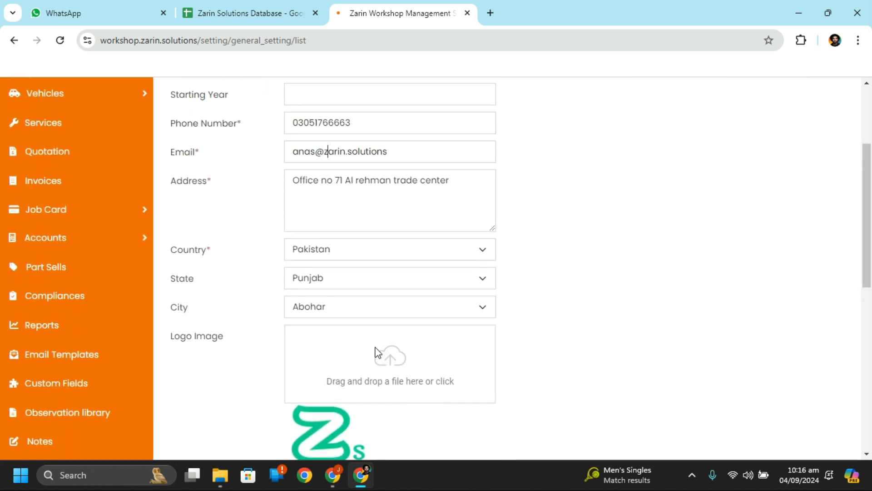
scroll(376, 352, up, 1)
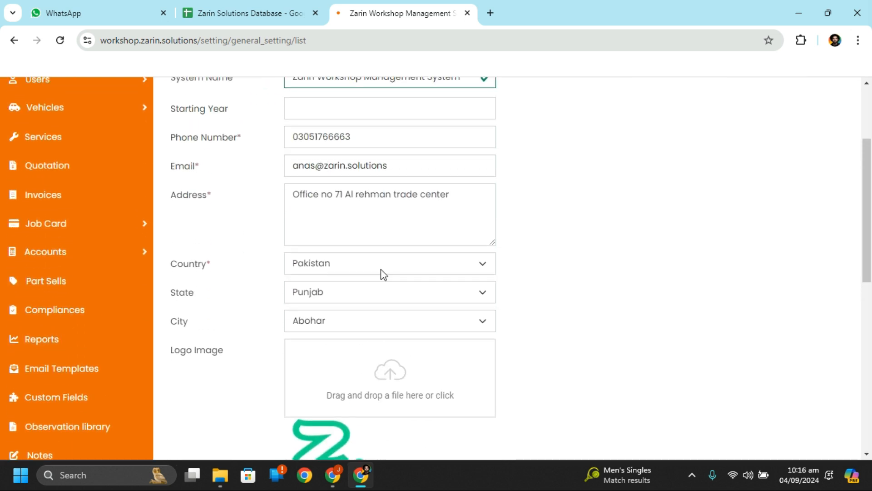
click(356, 325)
click(355, 324)
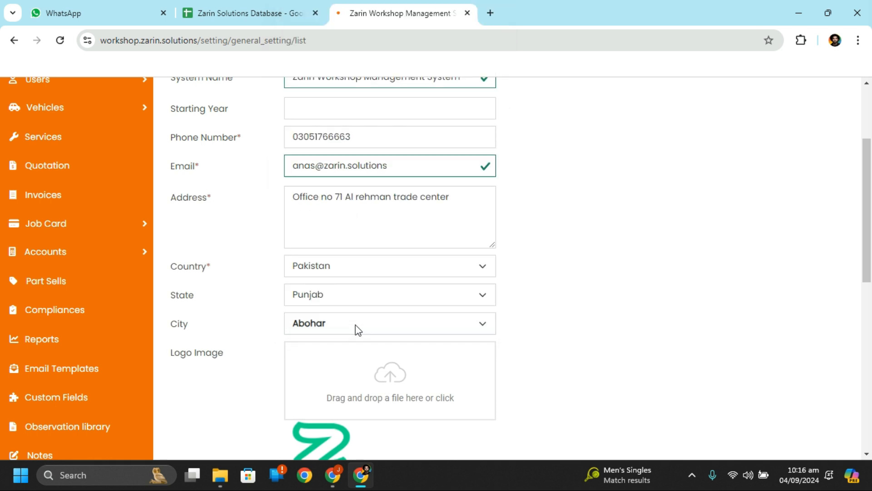
click(349, 296)
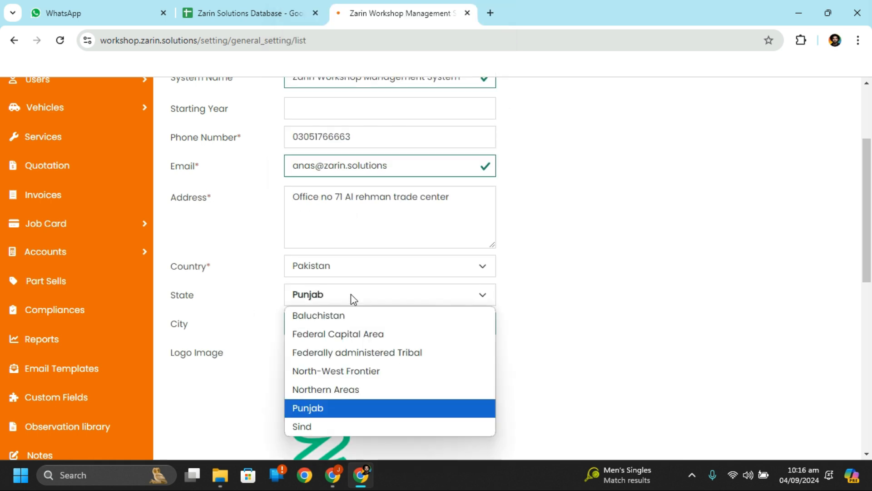
click(350, 293)
click(358, 272)
click(359, 245)
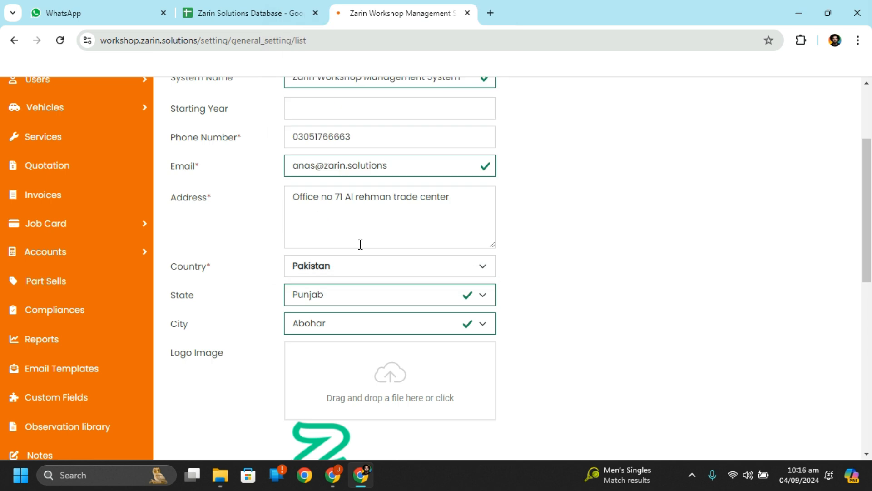
click(372, 294)
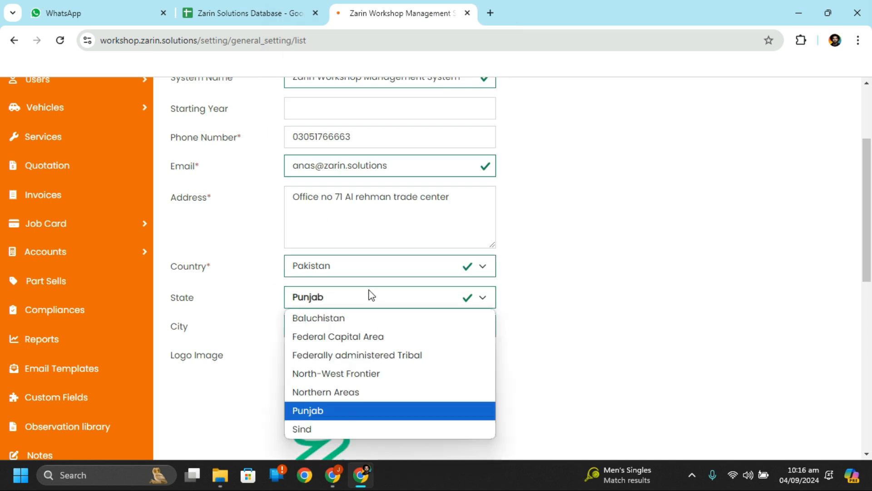
click(366, 411)
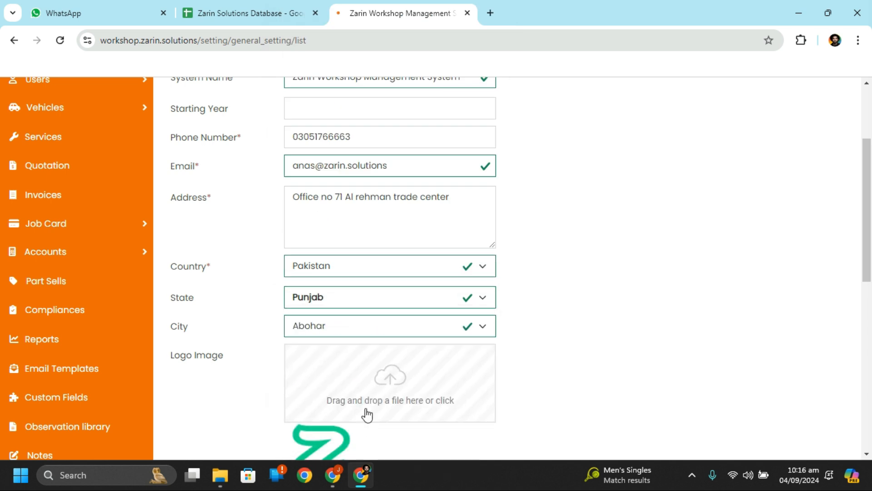
Step: Change the city from Abohar to Lahore in the City list
click(429, 324)
scroll(431, 228, down, 20)
scroll(430, 228, down, 20)
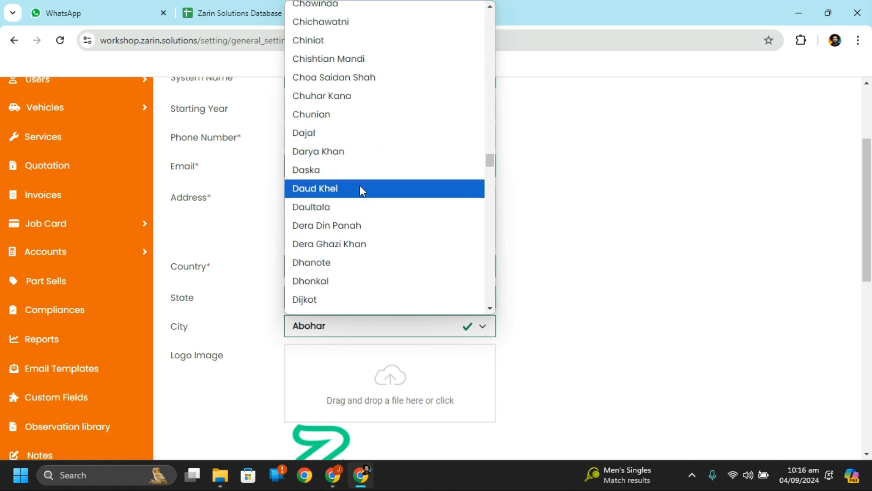
key(l)
key(l)
key(l)
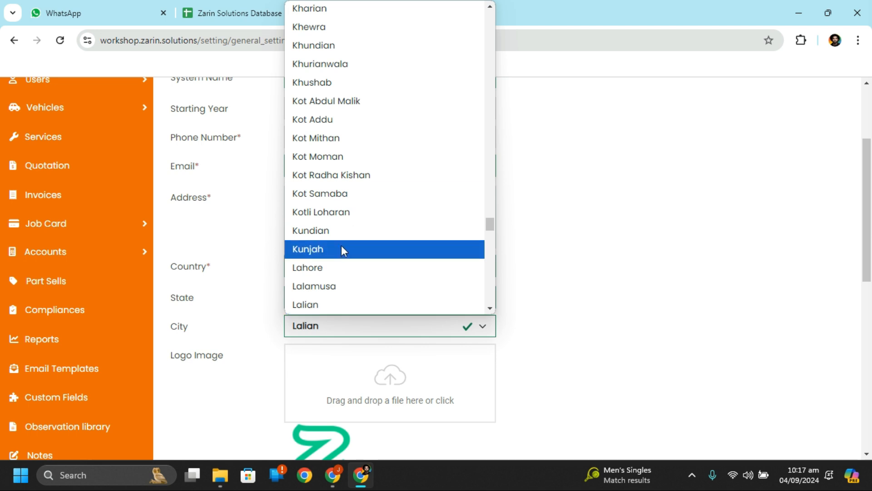
click(342, 267)
scroll(473, 362, down, 4)
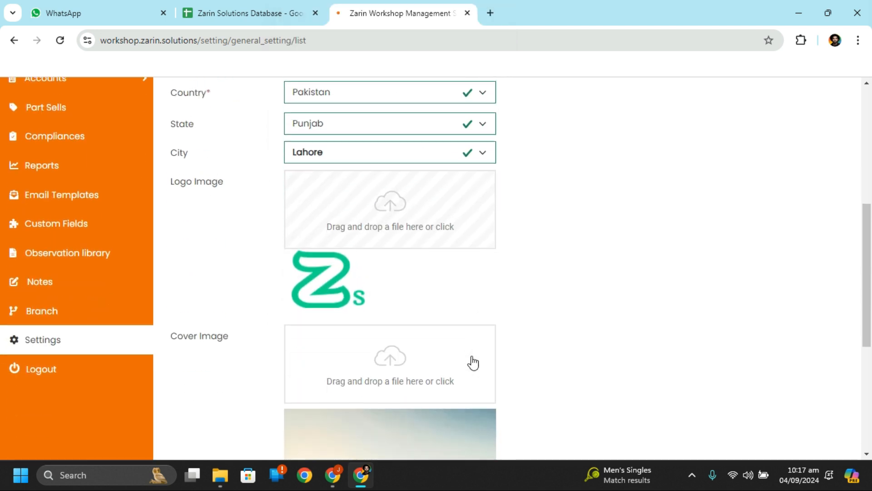
scroll(469, 362, up, 2)
scroll(548, 307, down, 8)
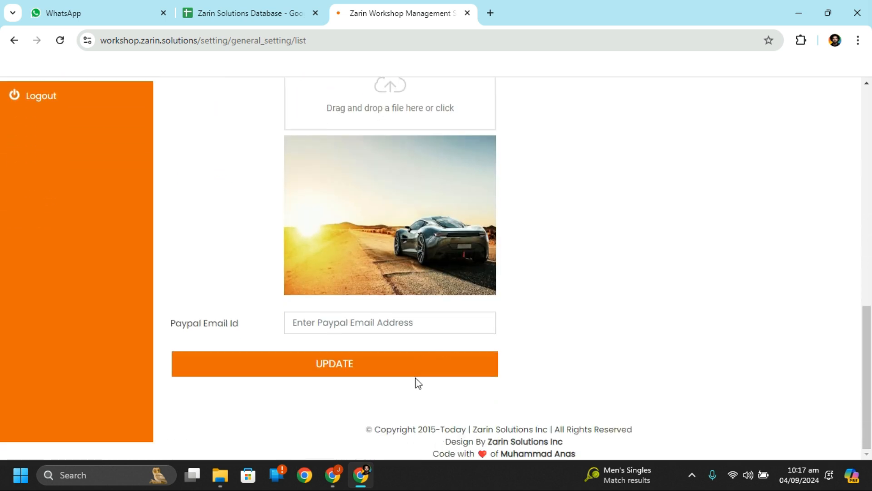
click(418, 365)
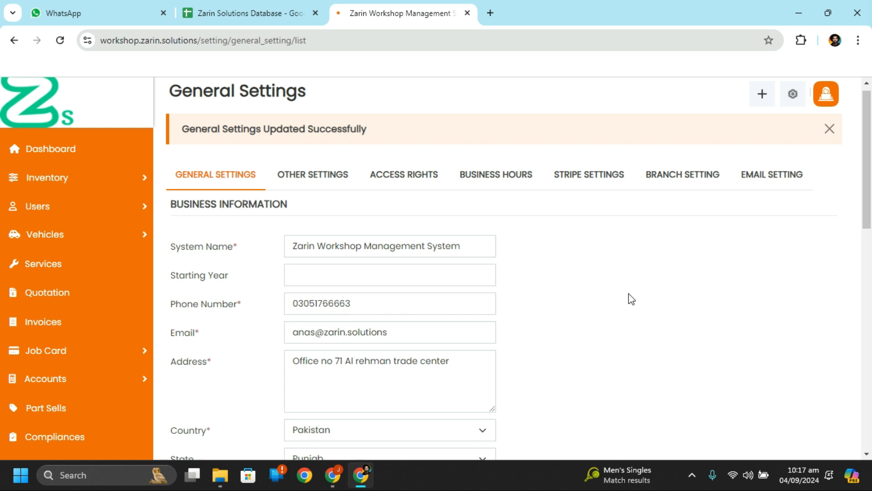
scroll(724, 337, down, 5)
scroll(724, 337, up, 5)
scroll(727, 338, down, 1)
scroll(728, 338, up, 1)
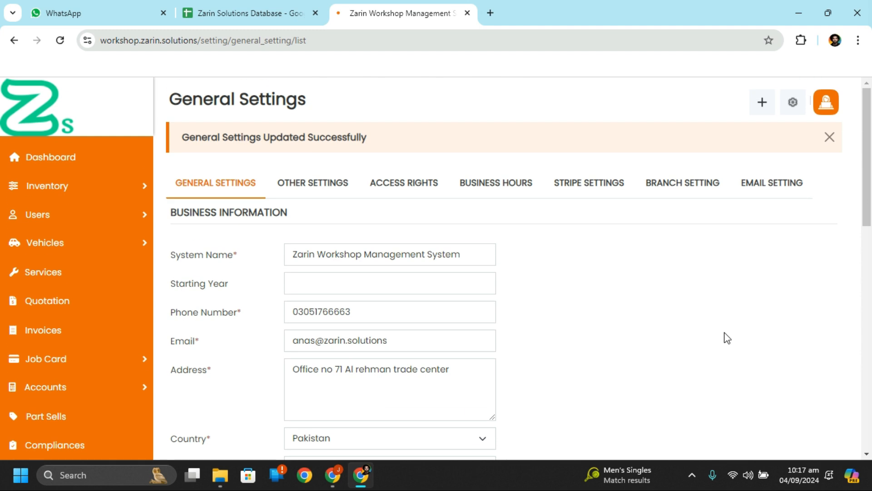
scroll(727, 338, down, 10)
Step: On Other Settings, browse the timezone list through the entries starting with A
click(321, 190)
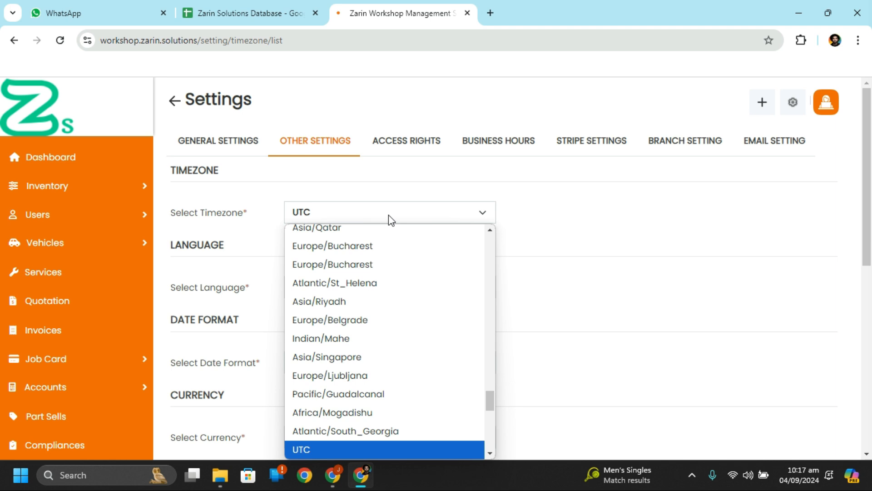
key(Down)
key(Down)
key(Down)
key(Down)
key(Down)
key(Down)
key(Down)
key(Down)
key(Down)
key(a)
key(a)
key(a)
key(a)
key(a)
key(a)
key(a)
key(a)
key(a)
key(a)
key(a)
key(a)
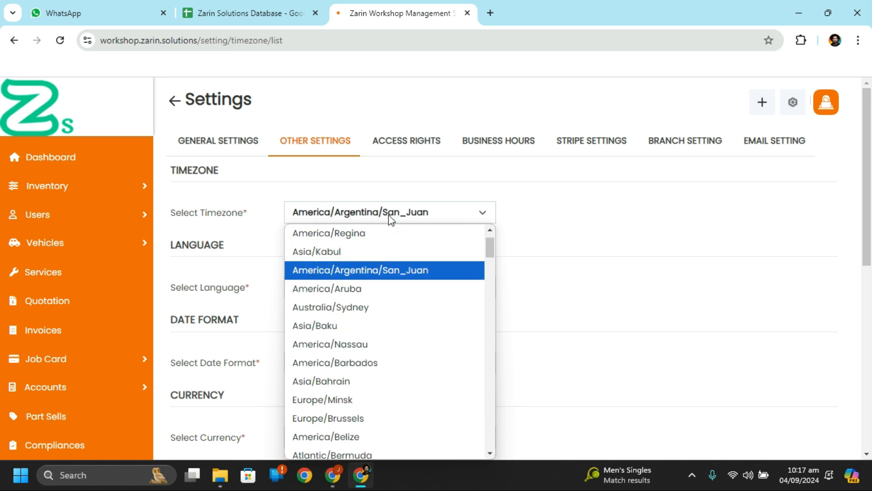
key(a)
key(a)
key(a)
key(a)
key(a)
key(a)
key(a)
key(a)
key(a)
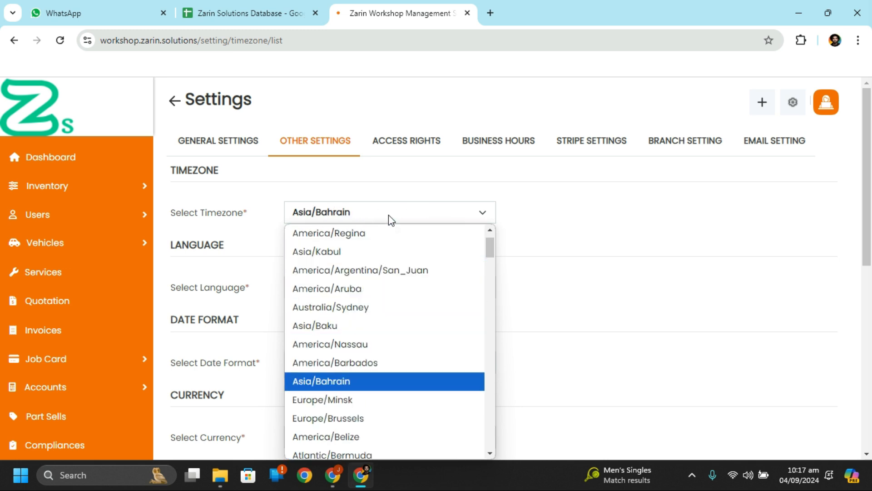
key(a)
key(a)
key(a)
key(a)
key(a)
key(a)
key(a)
key(a)
key(a)
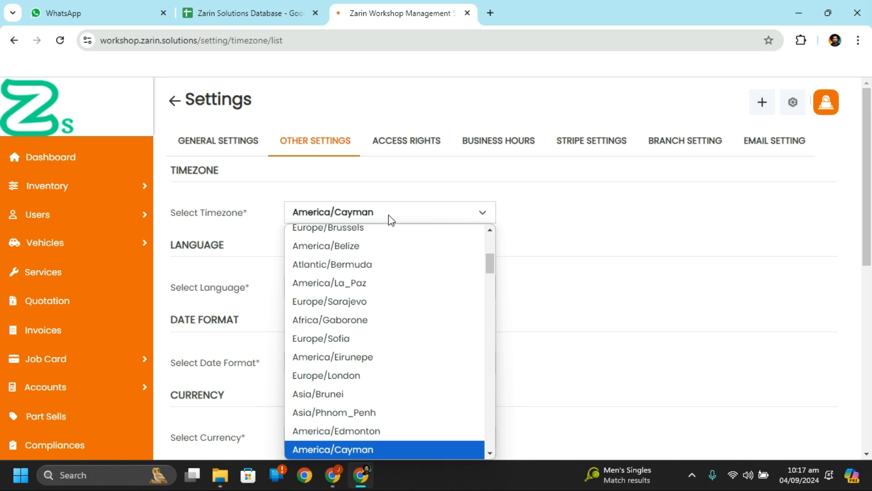
key(a)
key(a)
key(a)
key(a)
key(a)
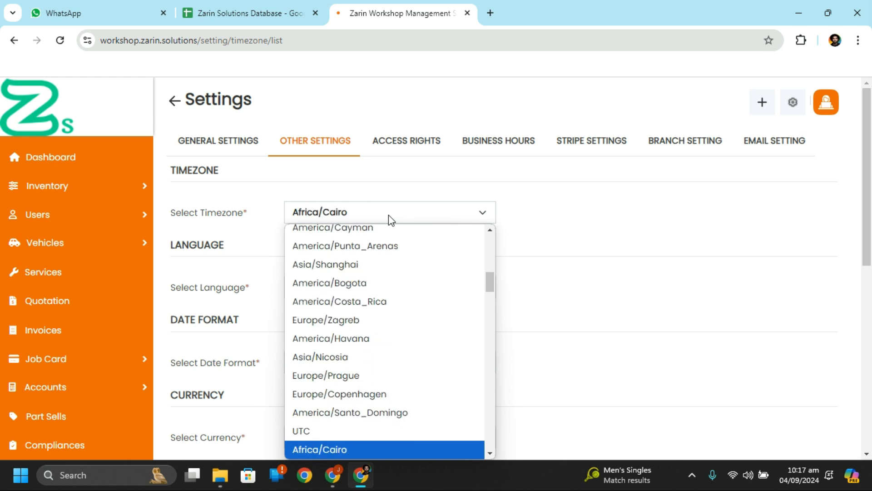
Step: Set the timezone to Asia/Karachi instead of UTC
scroll(405, 327, up, 3)
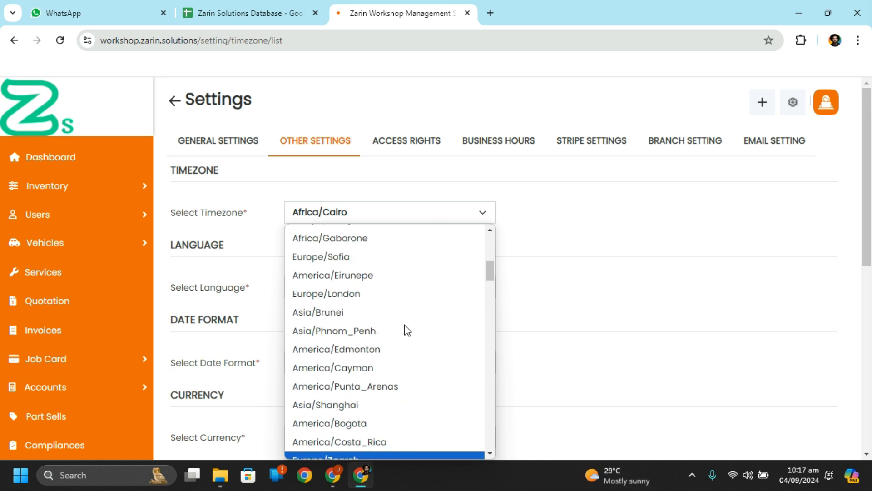
scroll(407, 330, up, 3)
scroll(408, 330, down, 2)
scroll(407, 330, up, 3)
scroll(407, 330, down, 4)
scroll(407, 330, down, 10)
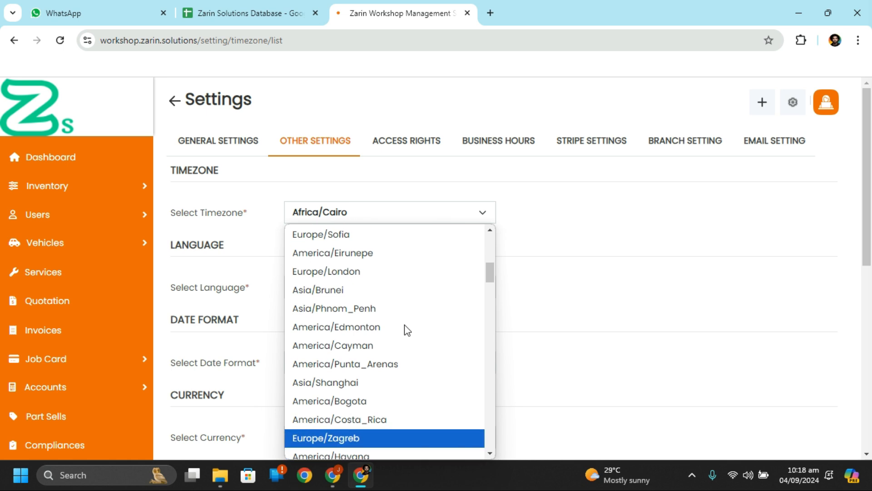
scroll(407, 330, down, 10)
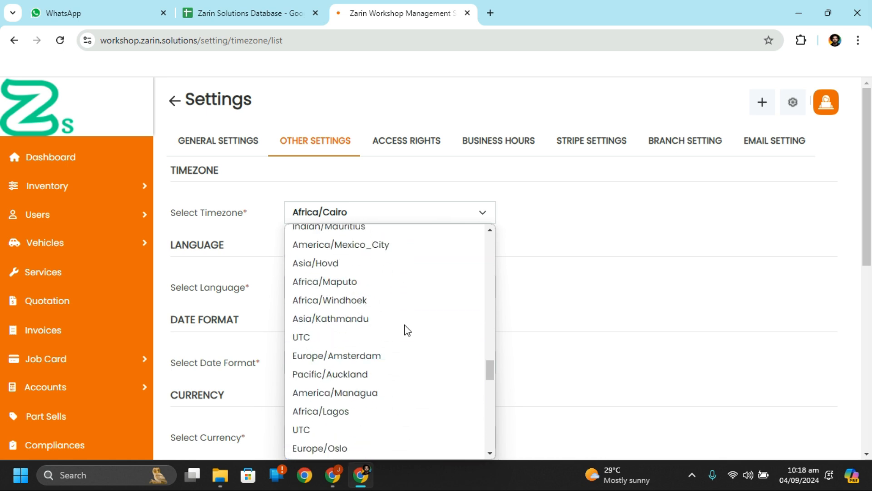
scroll(407, 330, down, 2)
scroll(408, 329, up, 3)
scroll(404, 327, down, 1)
scroll(405, 327, up, 2)
click(360, 286)
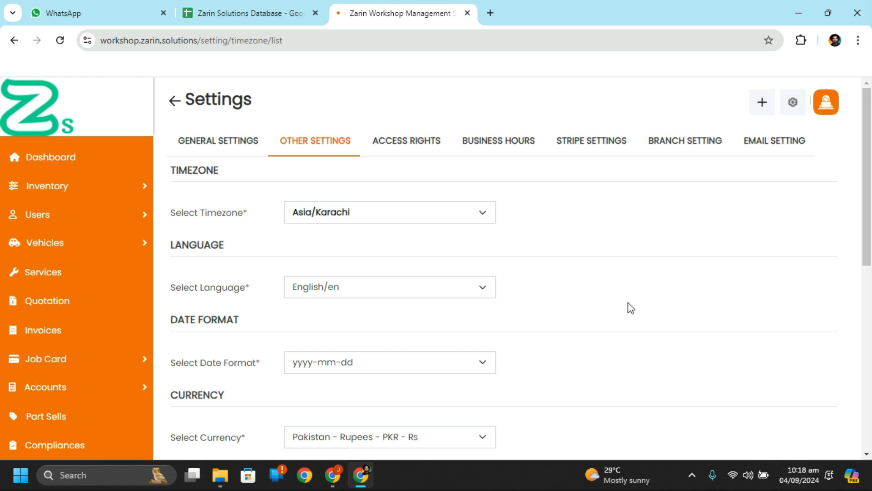
Step: Look up the current 'utc time' on Google in a new tab, then close it
click(490, 12)
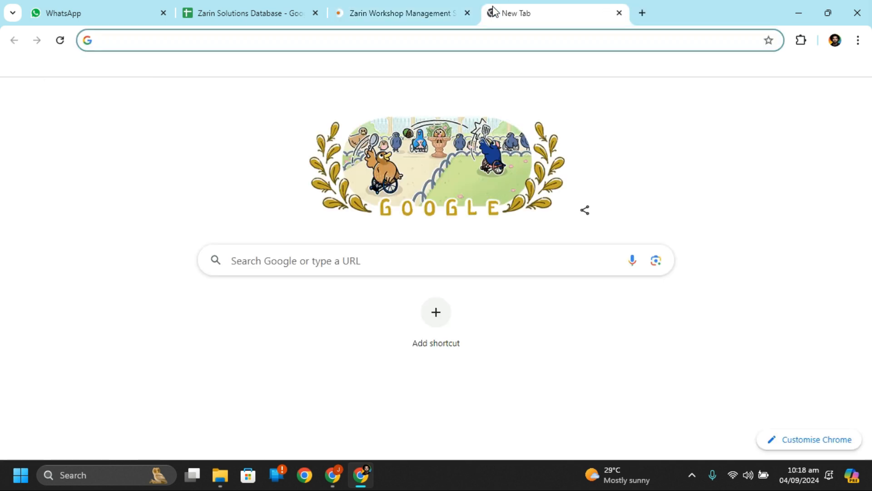
text(utc)
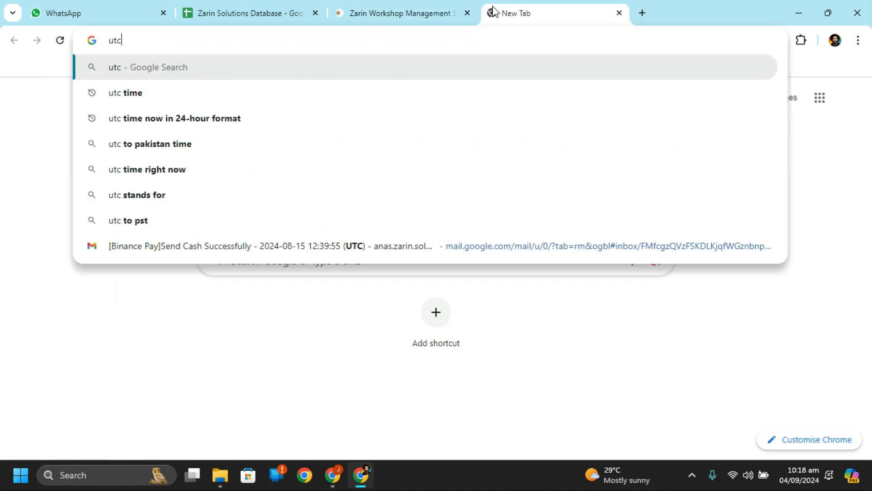
key(Down)
key(Return)
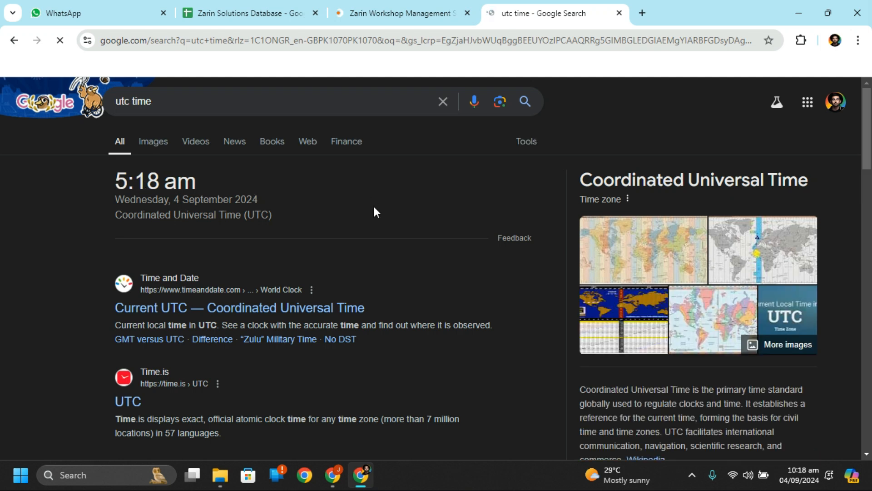
click(497, 41)
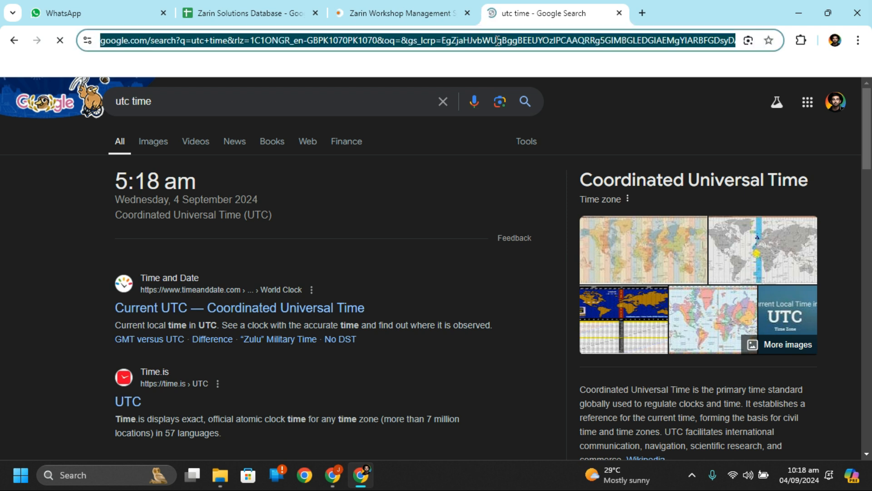
text(utc time)
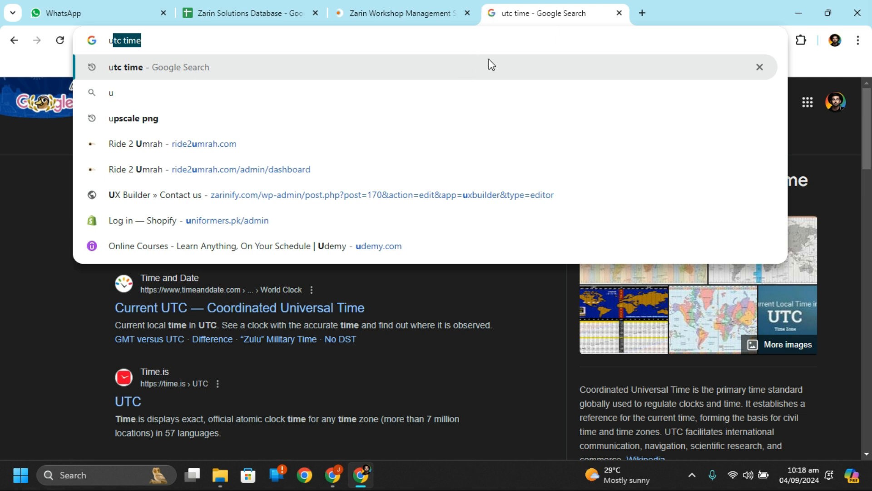
click(619, 13)
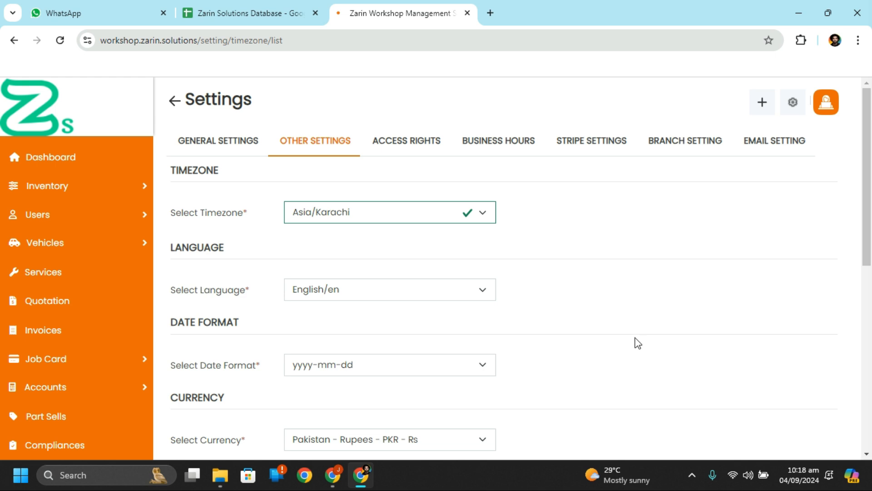
Step: Switch the language to urdu/urd and save the Other Settings
scroll(638, 343, down, 3)
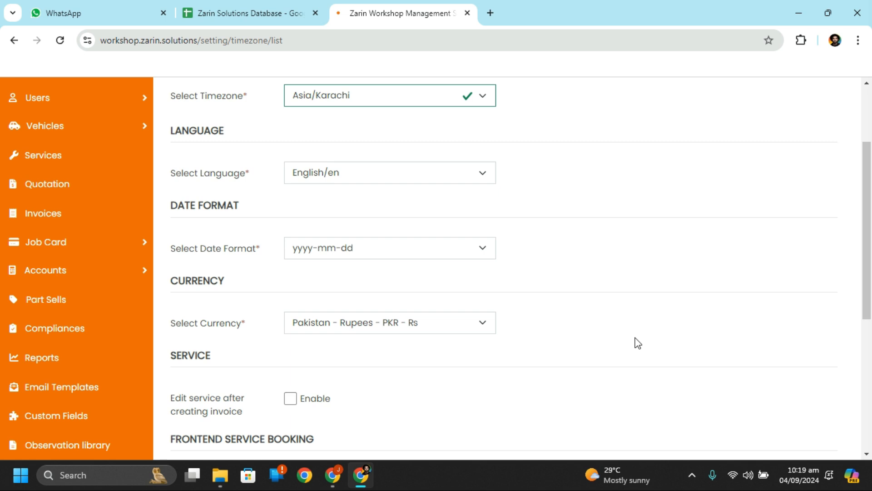
scroll(532, 327, up, 1)
click(396, 204)
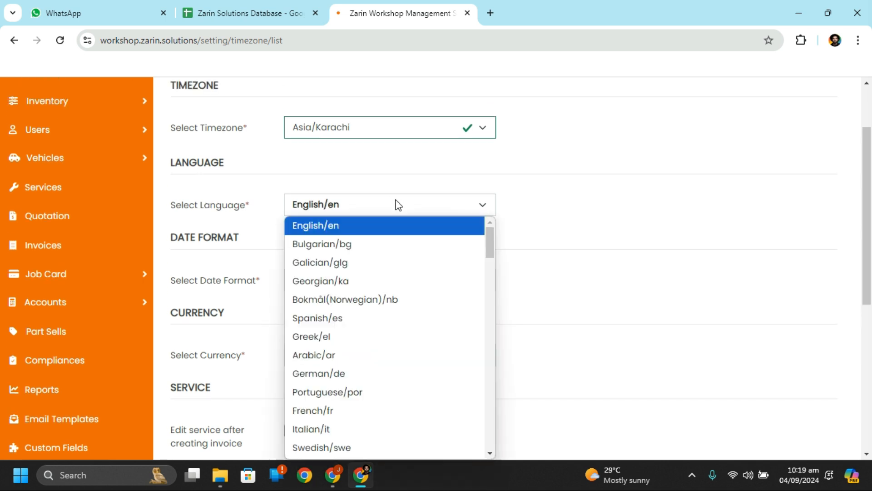
key(u)
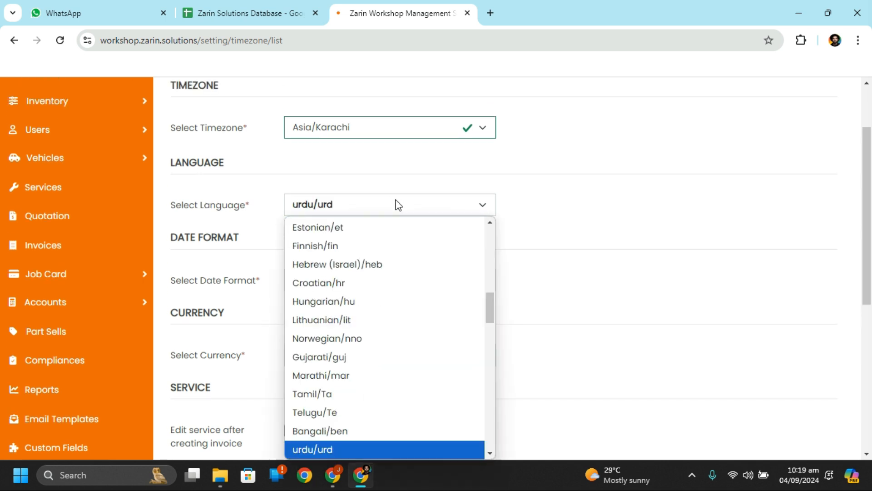
key(Return)
scroll(396, 204, down, 3)
scroll(396, 204, up, 3)
scroll(399, 206, up, 2)
scroll(399, 205, down, 1)
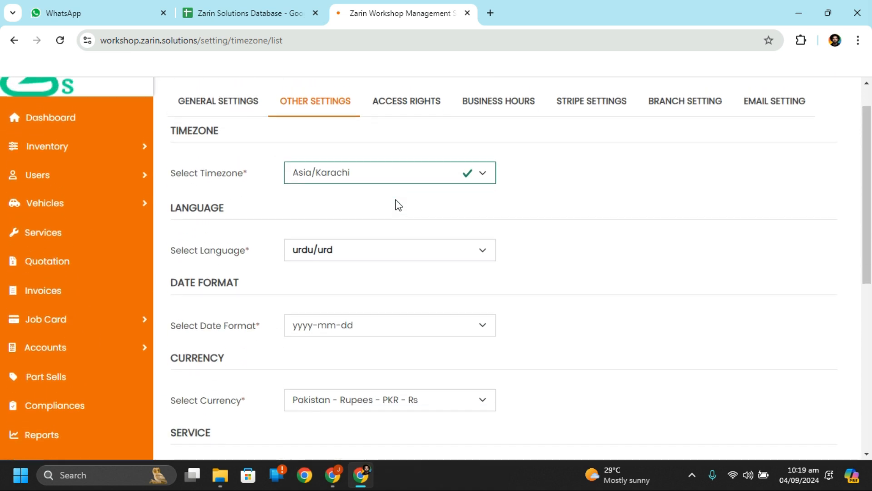
scroll(399, 205, down, 1)
scroll(399, 205, down, 7)
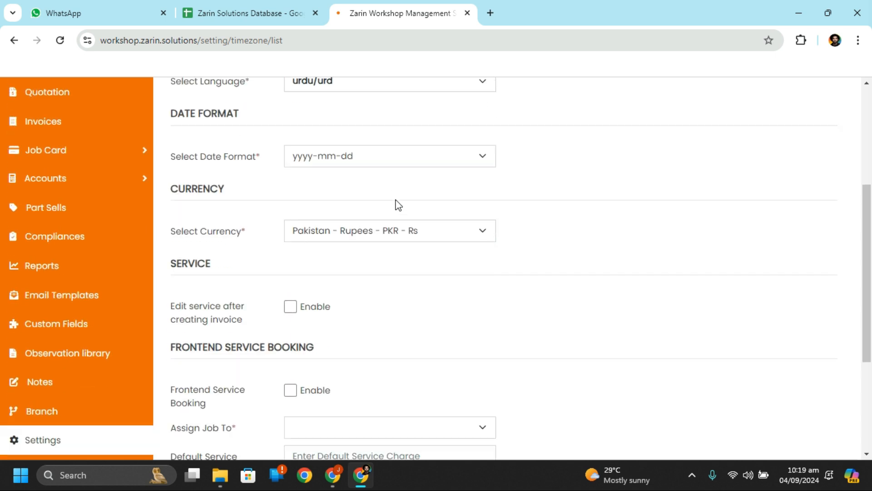
click(346, 344)
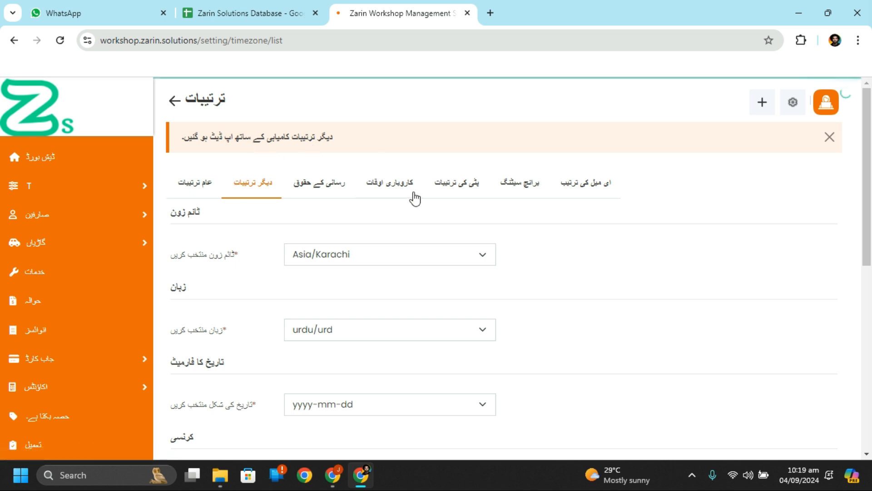
Step: Change the language back to English/en and save the Other Settings
scroll(412, 213, down, 1)
scroll(416, 223, up, 1)
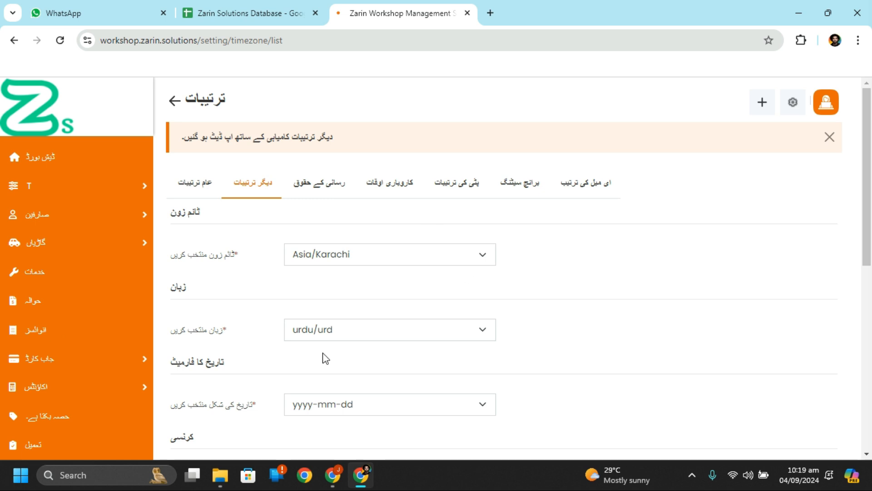
scroll(394, 292, down, 1)
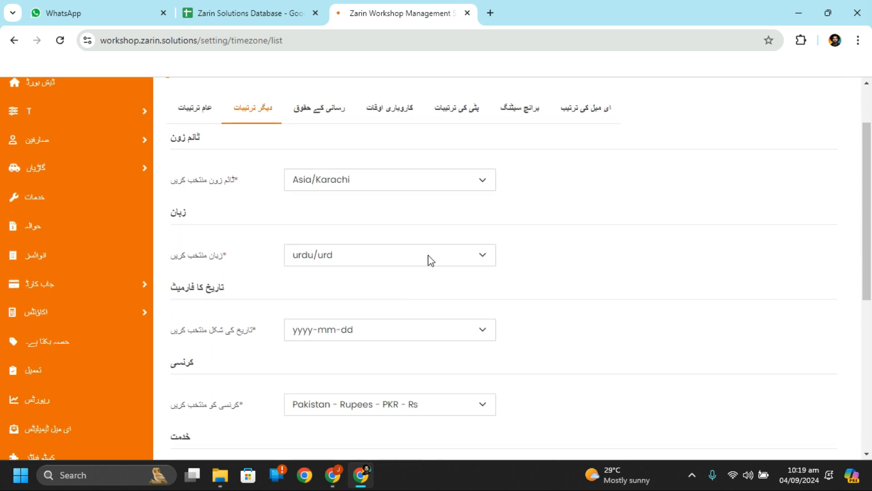
click(428, 255)
key(e)
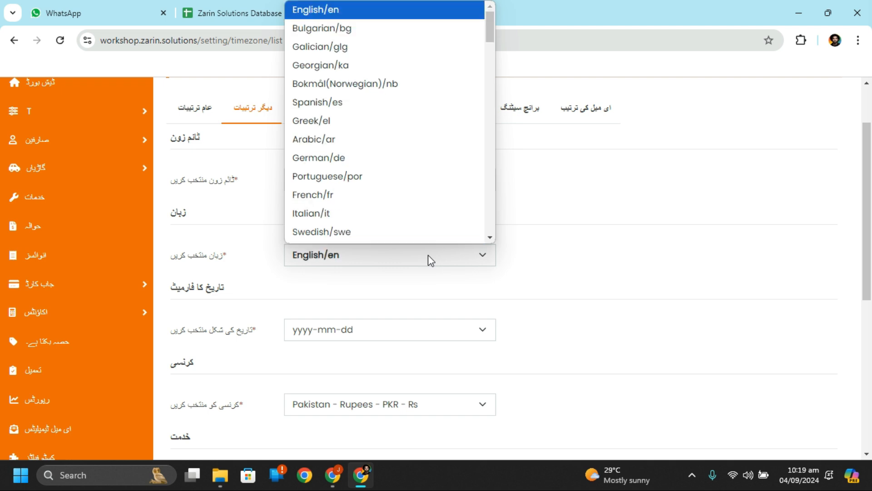
key(Return)
scroll(428, 255, down, 5)
click(382, 363)
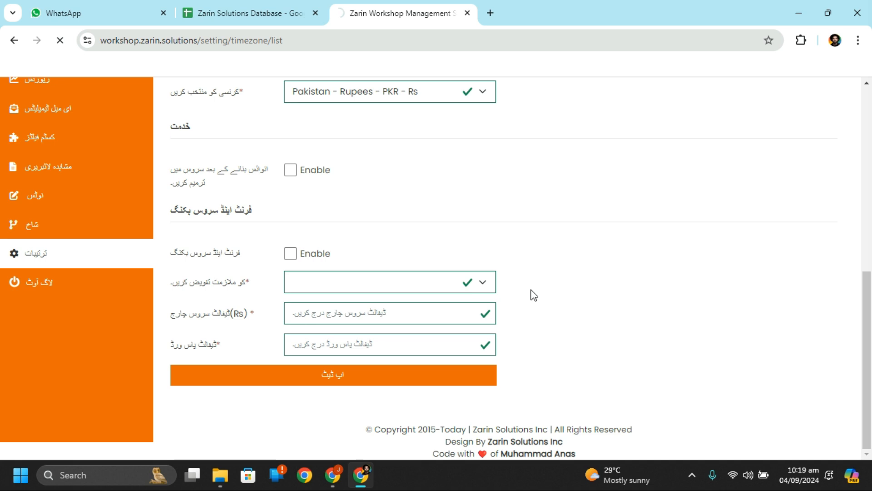
scroll(531, 290, down, 4)
scroll(531, 290, up, 2)
scroll(531, 290, down, 1)
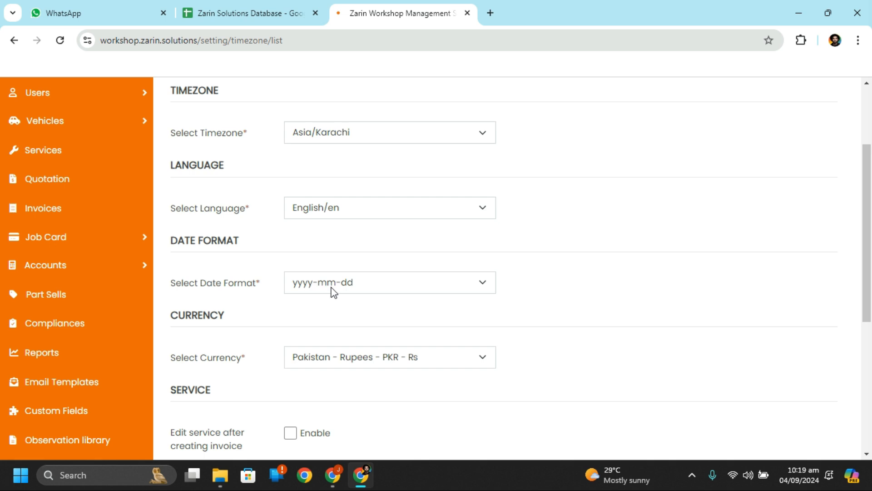
Step: Choose the dd-mm-yyyy date format and scroll down to the Frontend Service Booking section
click(376, 288)
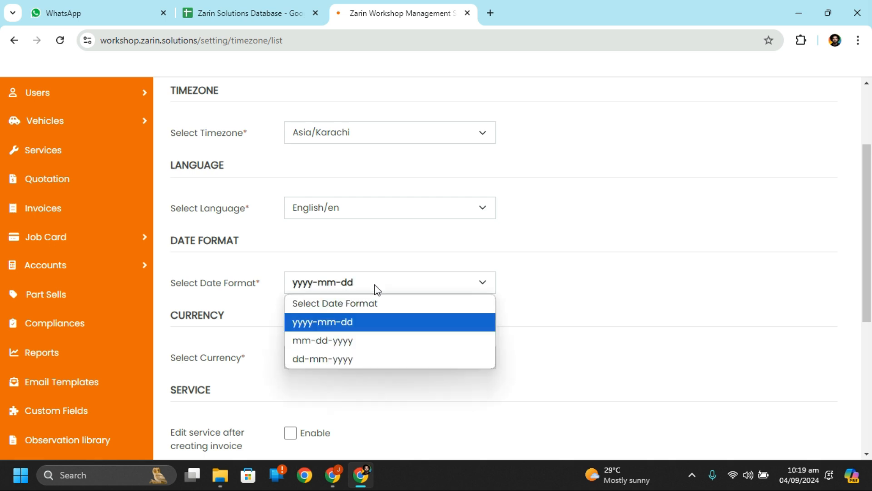
click(356, 359)
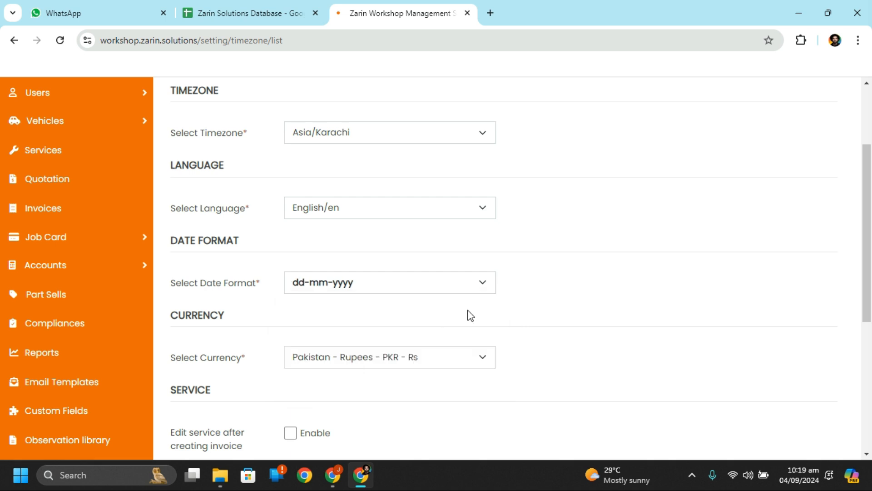
scroll(470, 315, down, 1)
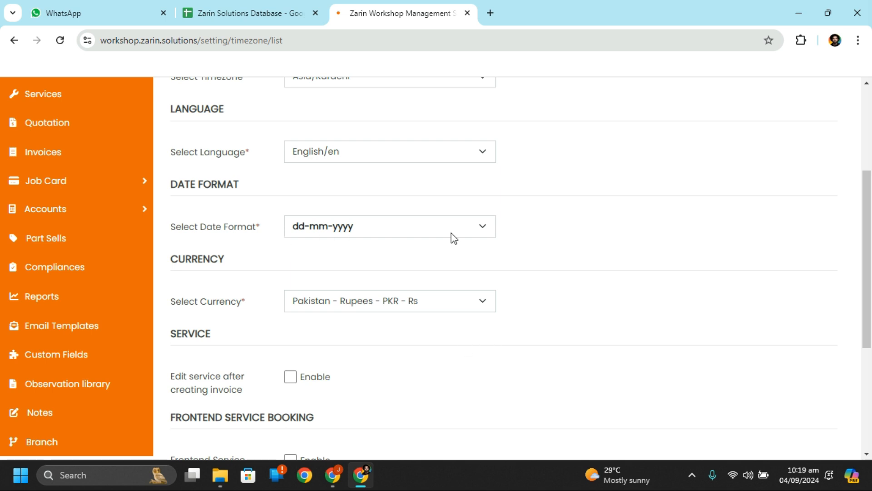
scroll(449, 241, down, 1)
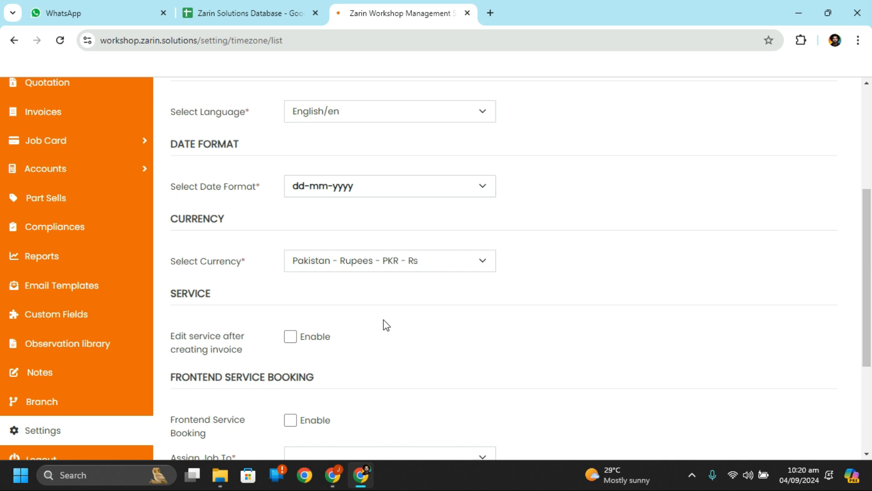
scroll(386, 326, down, 1)
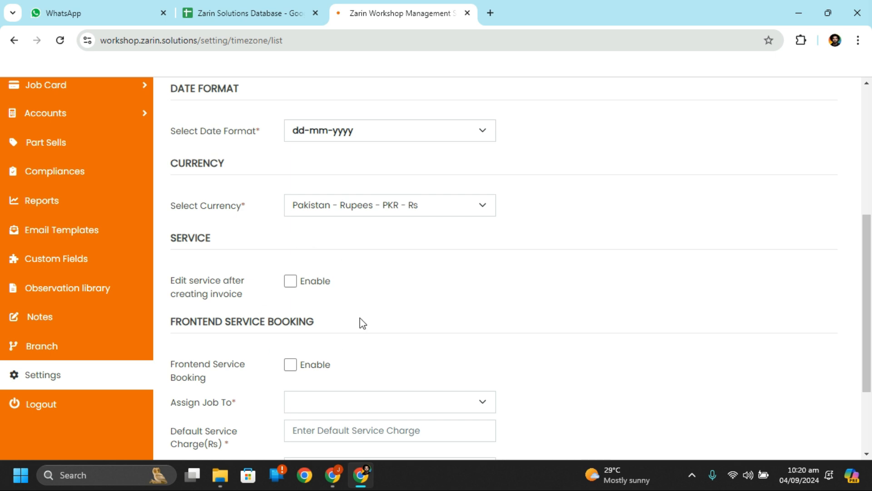
scroll(357, 354, down, 3)
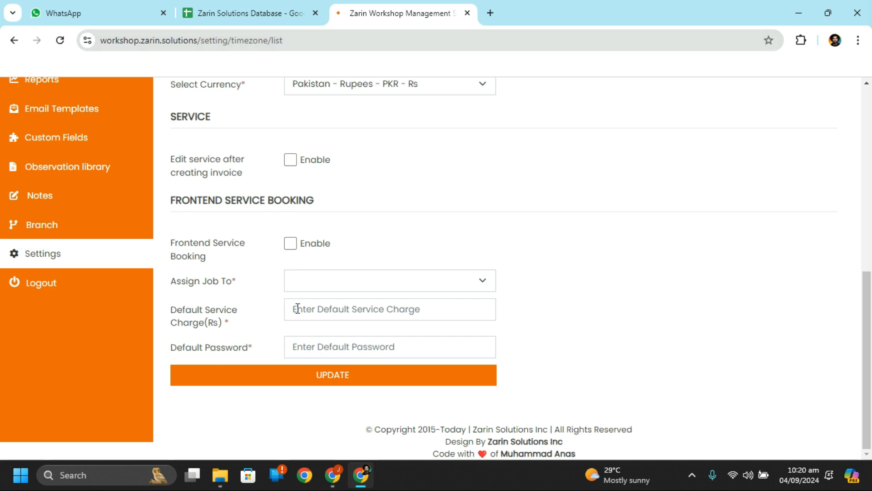
Step: Enable Frontend Service Booking and check the empty Assign Job To list
click(291, 250)
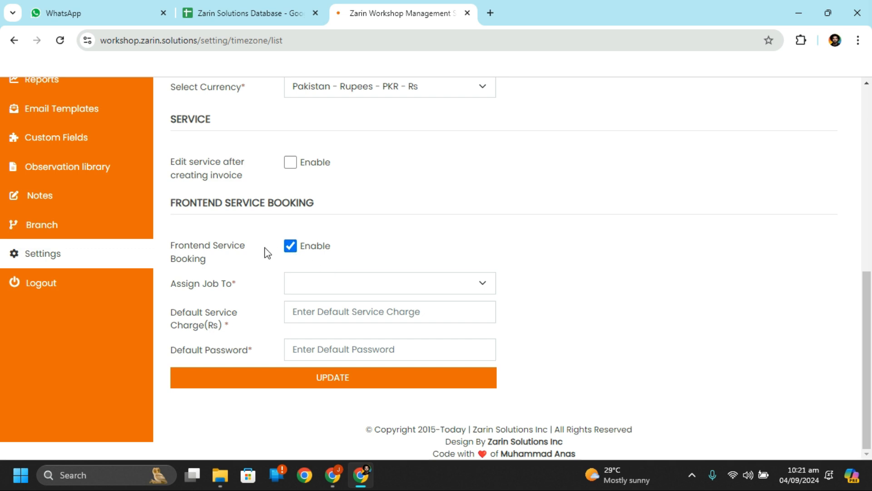
click(403, 283)
click(403, 283)
drag(194, 286, 243, 285)
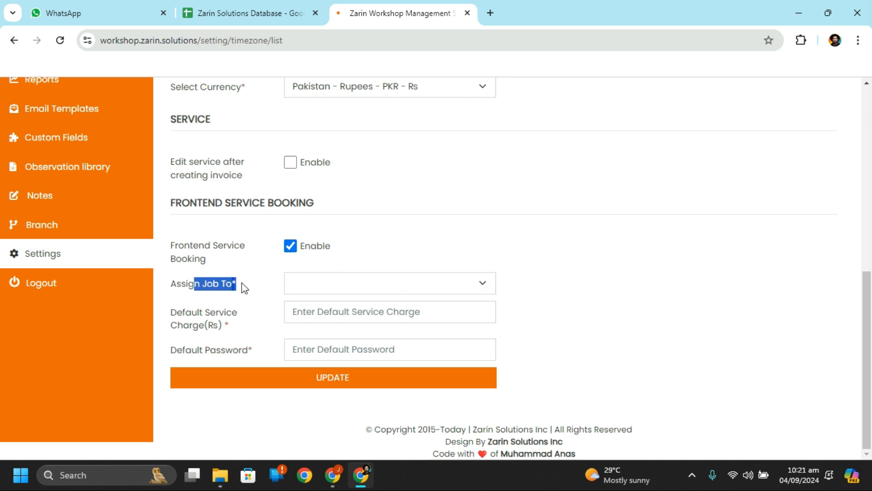
click(197, 286)
Step: Recheck the Assign Job To list several times; it still offers no staff
click(344, 288)
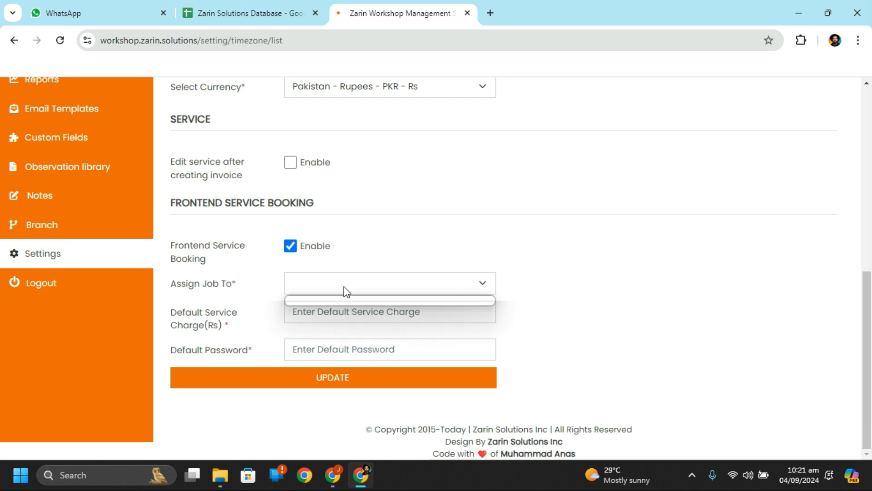
click(228, 296)
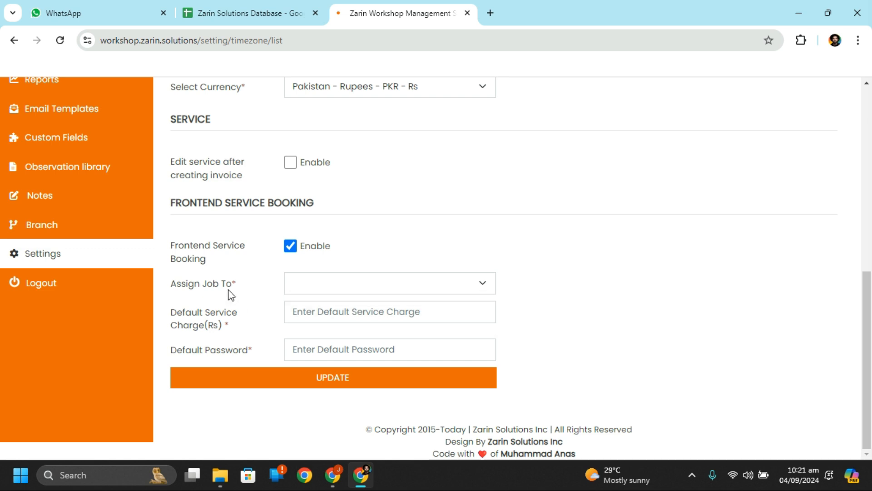
click(370, 277)
click(267, 284)
scroll(341, 315, up, 1)
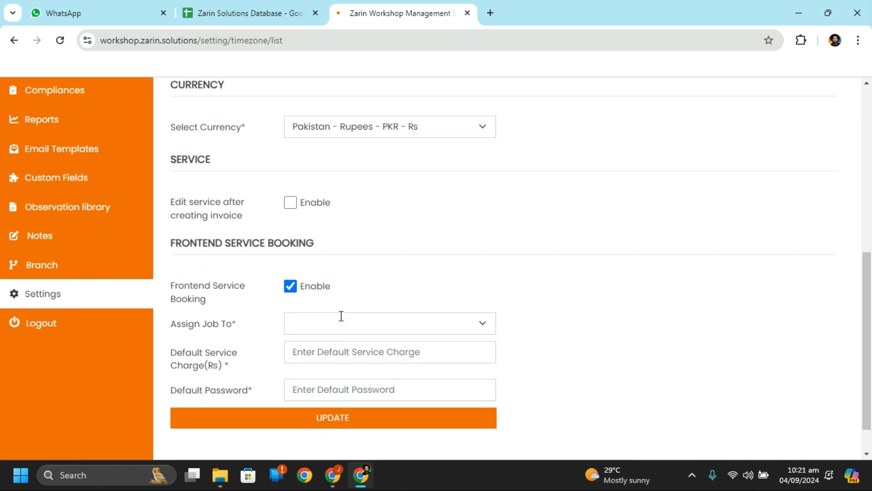
scroll(277, 324, down, 1)
scroll(370, 325, up, 3)
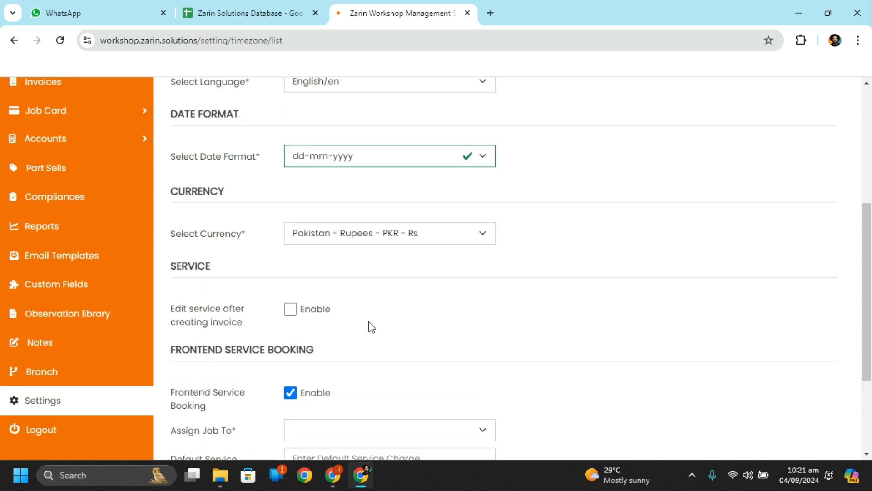
scroll(370, 326, down, 4)
scroll(371, 323, up, 1)
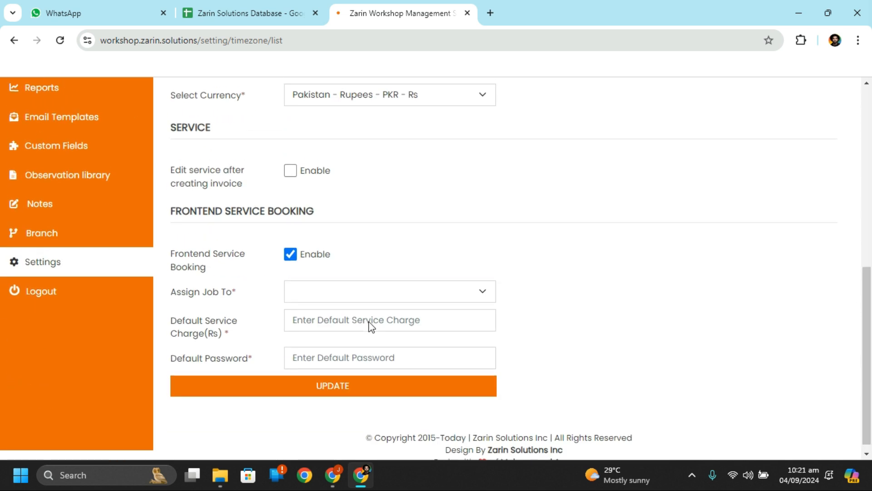
click(363, 297)
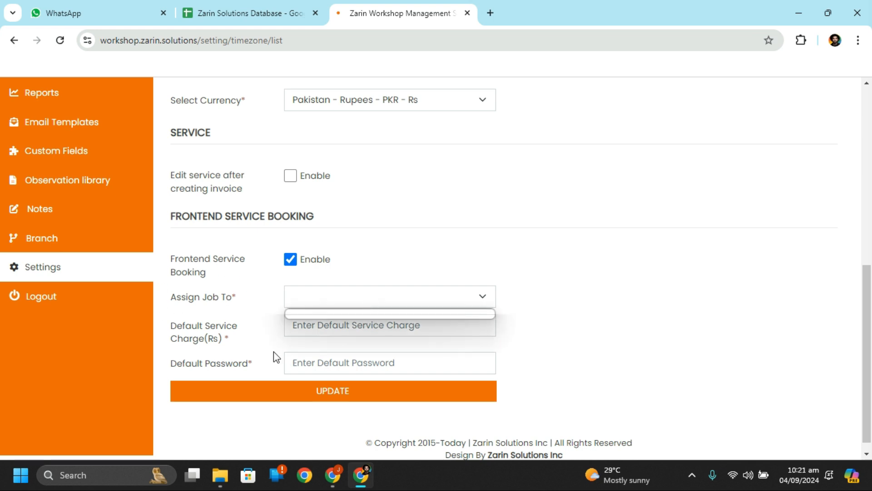
click(264, 298)
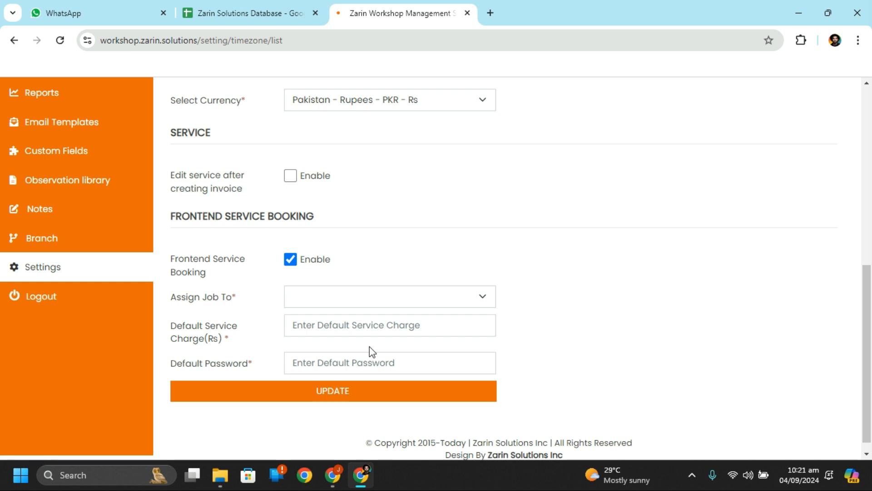
scroll(369, 346, up, 7)
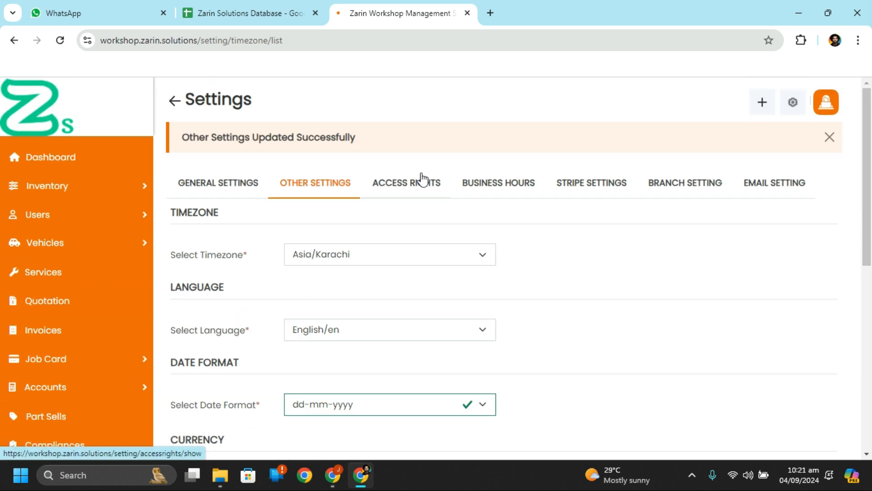
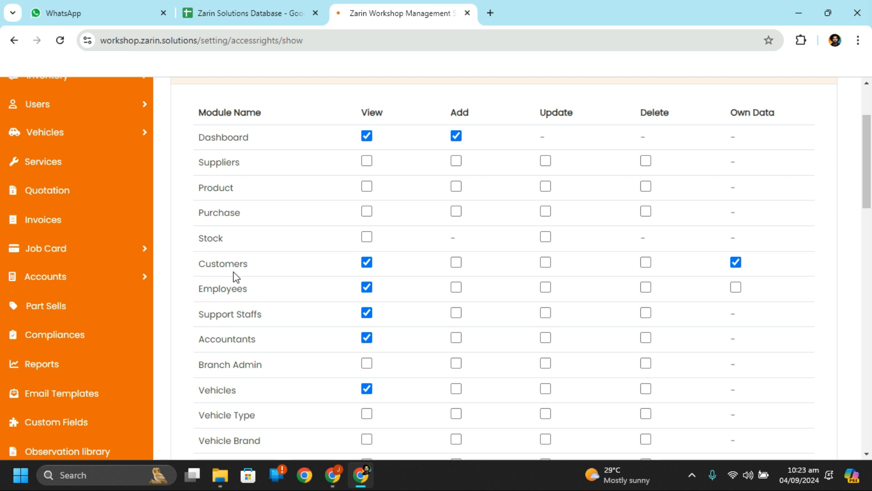
Step: Scroll through the Customer role's access-rights table to review its View permissions
scroll(306, 274, down, 1)
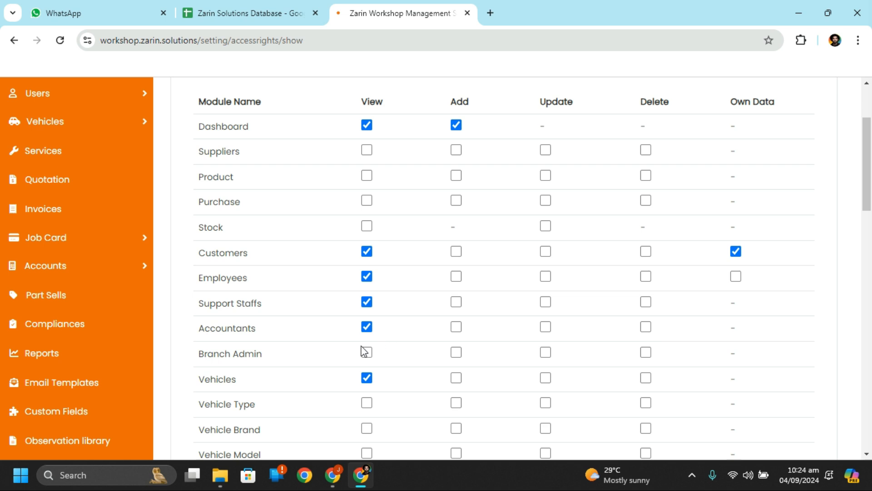
scroll(364, 352, down, 1)
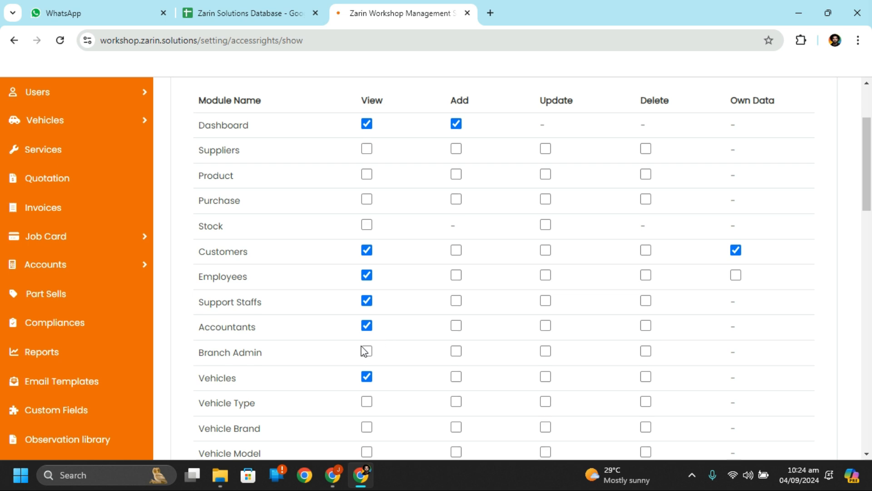
scroll(364, 351, down, 2)
scroll(407, 324, down, 3)
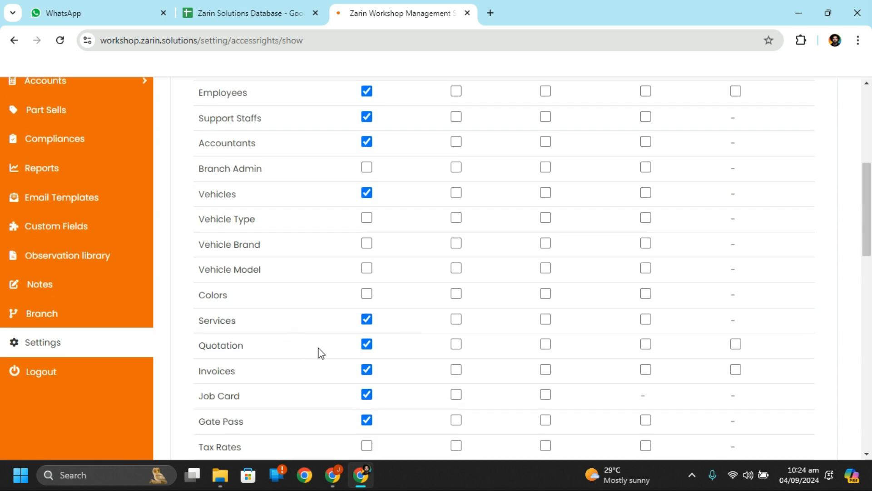
scroll(318, 352, down, 2)
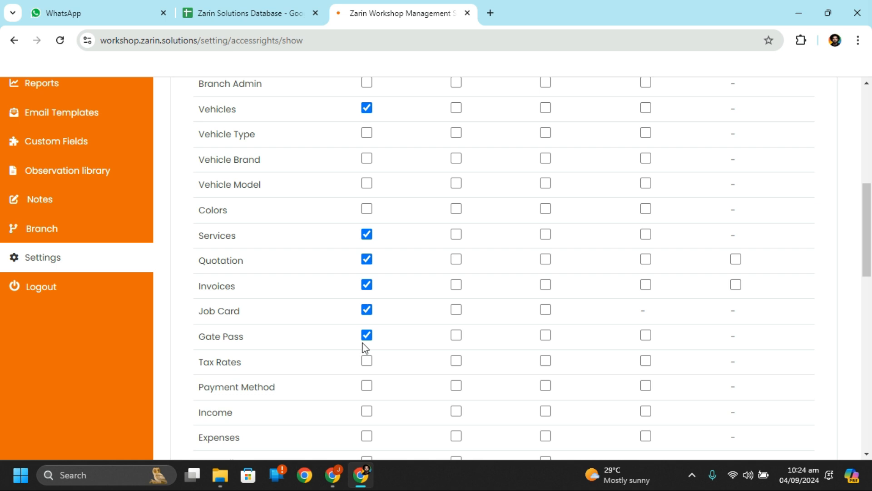
scroll(365, 348, down, 2)
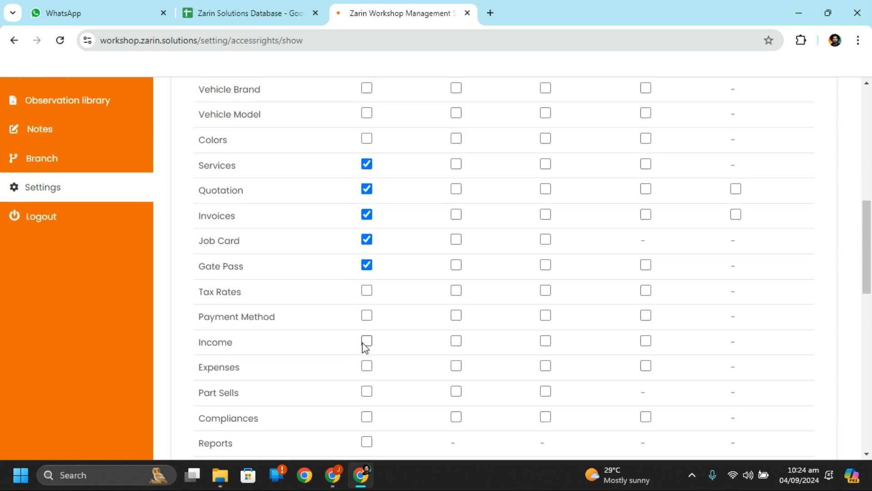
scroll(366, 348, down, 6)
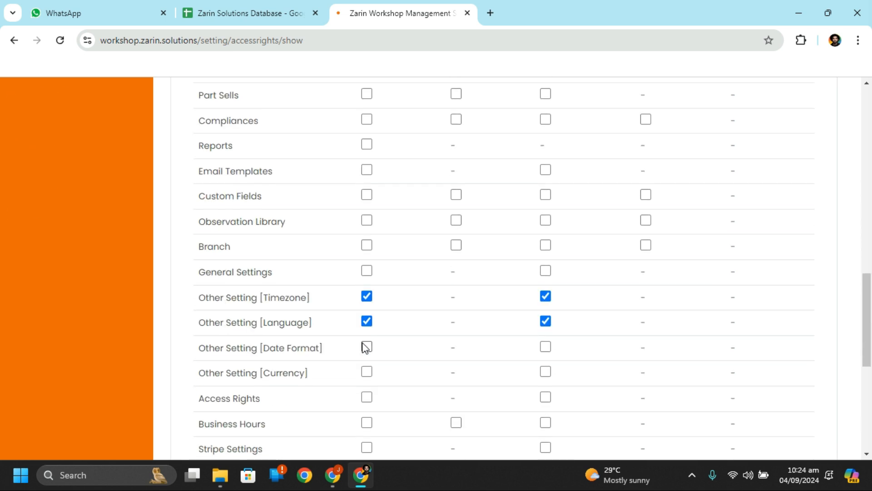
scroll(366, 347, down, 1)
scroll(366, 347, down, 3)
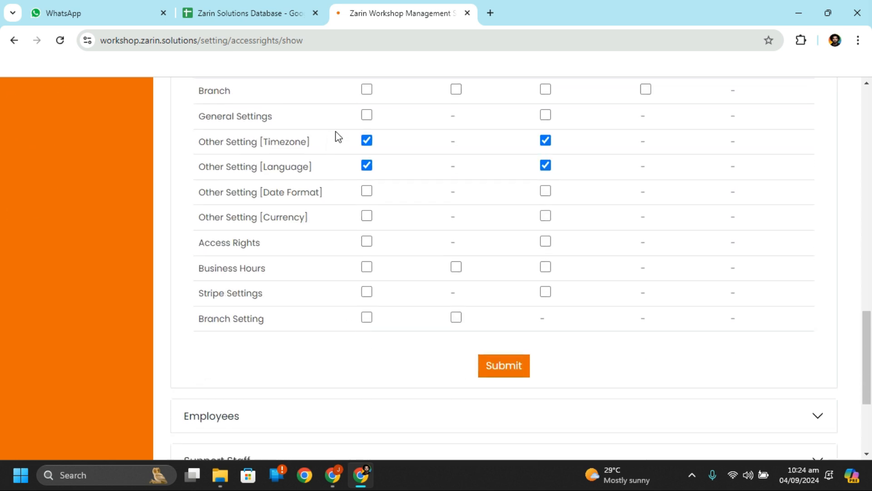
scroll(337, 135, up, 4)
scroll(338, 135, up, 10)
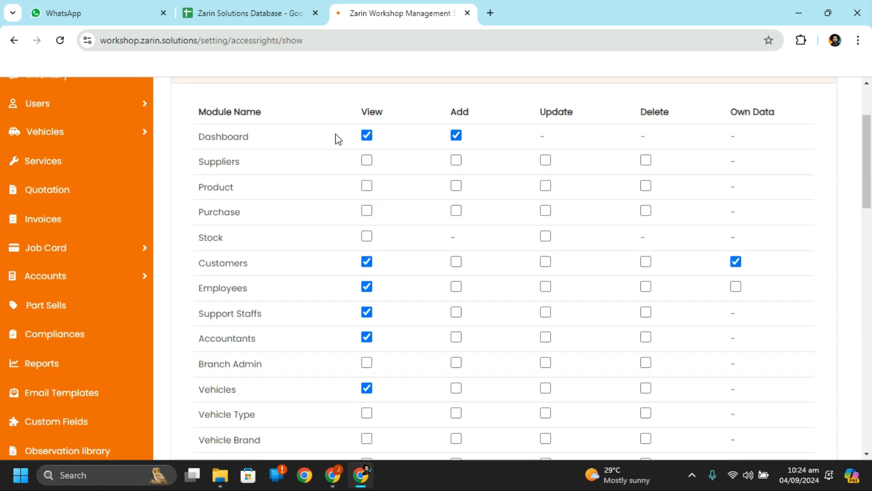
click(409, 184)
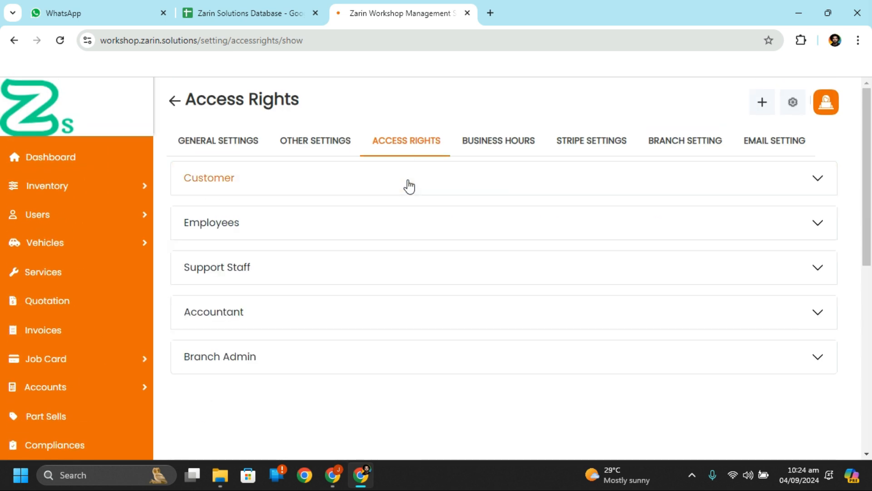
click(412, 214)
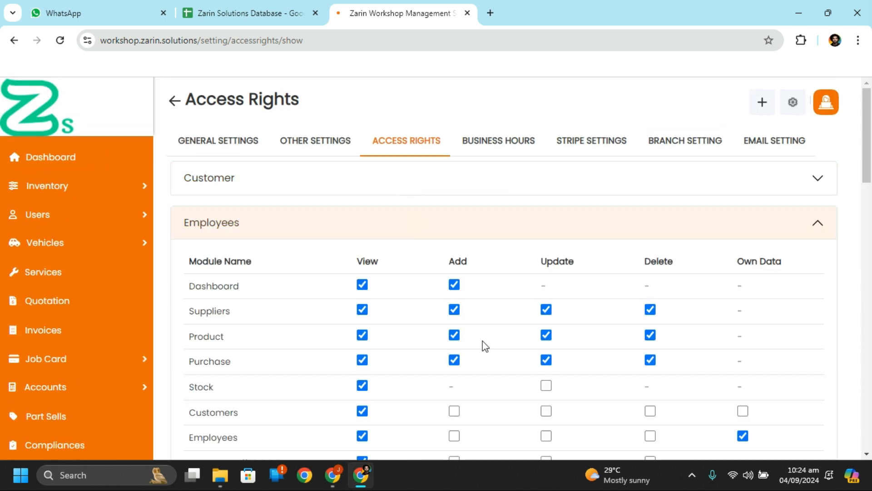
scroll(486, 346, down, 5)
scroll(485, 347, up, 5)
scroll(685, 291, down, 9)
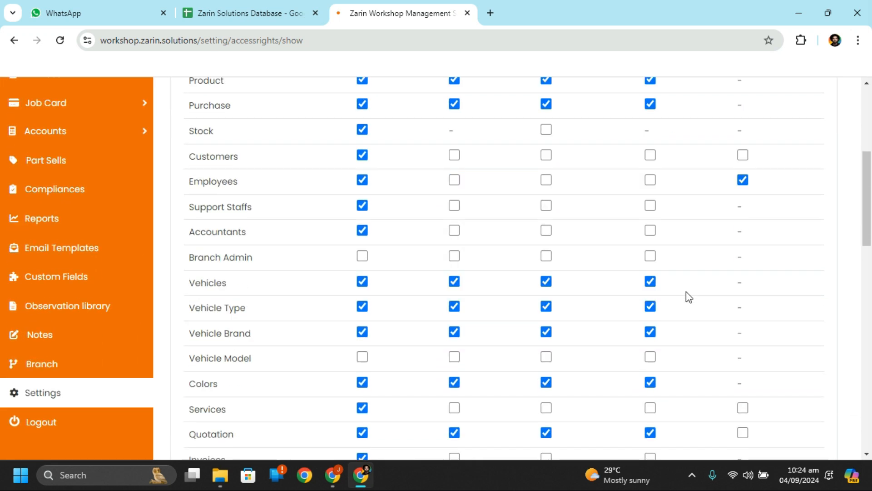
scroll(686, 291, down, 5)
scroll(686, 291, up, 13)
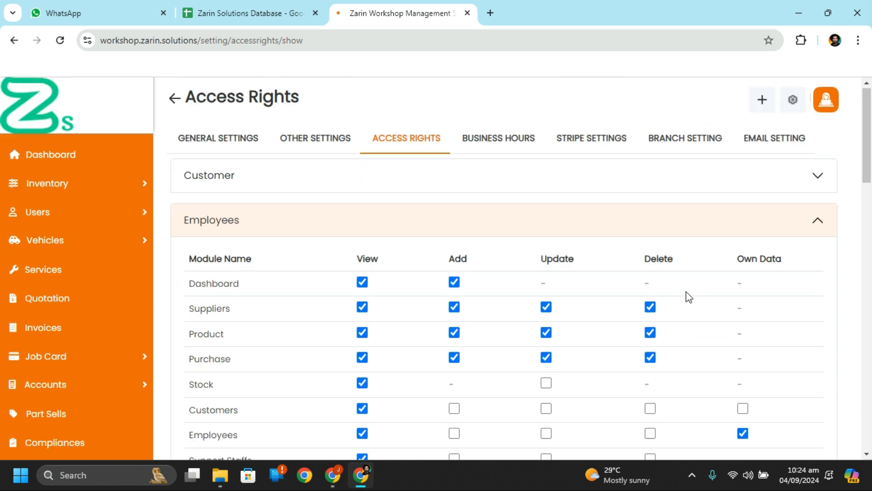
click(814, 221)
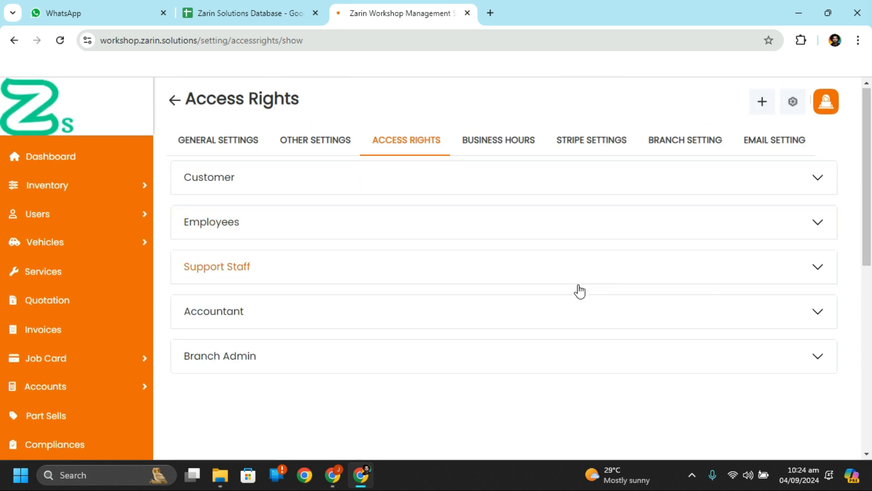
click(491, 272)
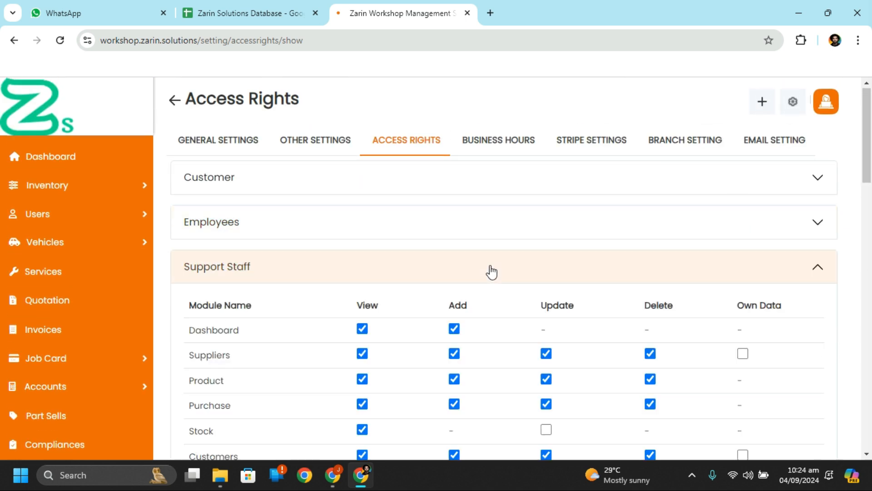
click(491, 271)
scroll(491, 271, down, 2)
click(382, 258)
click(383, 258)
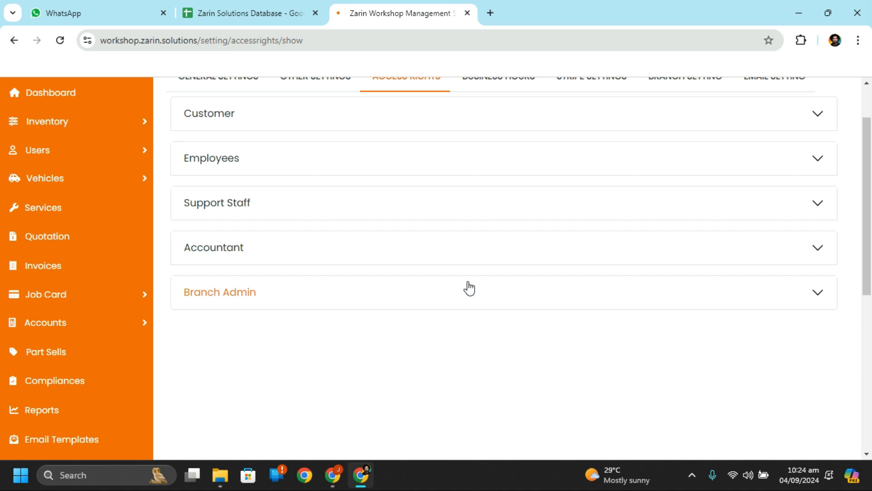
click(470, 288)
scroll(471, 287, down, 5)
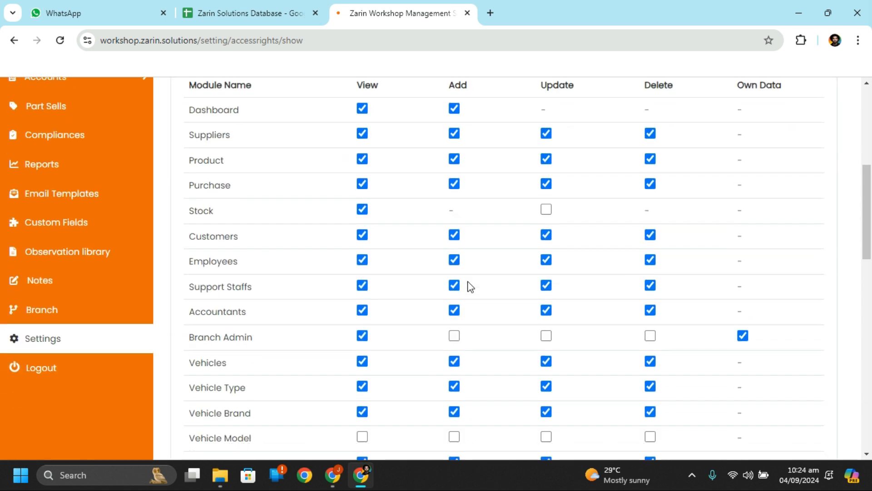
scroll(467, 287, up, 3)
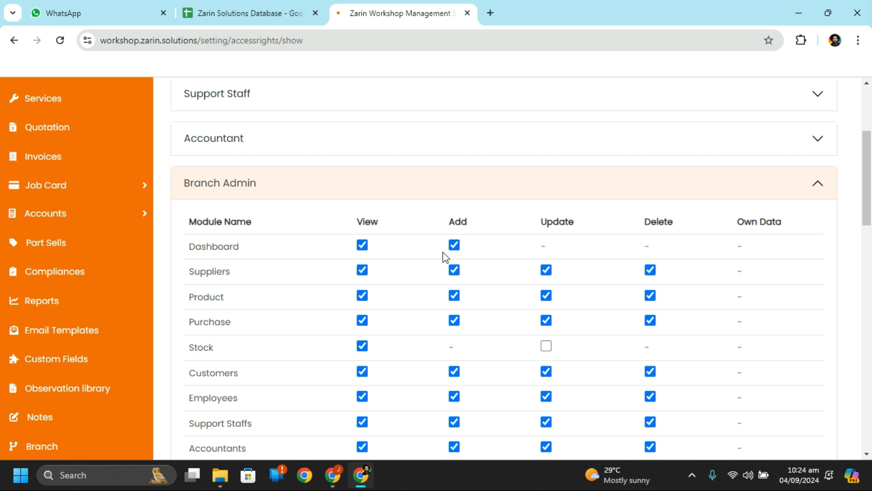
scroll(443, 345, down, 12)
scroll(443, 345, down, 6)
scroll(442, 345, up, 8)
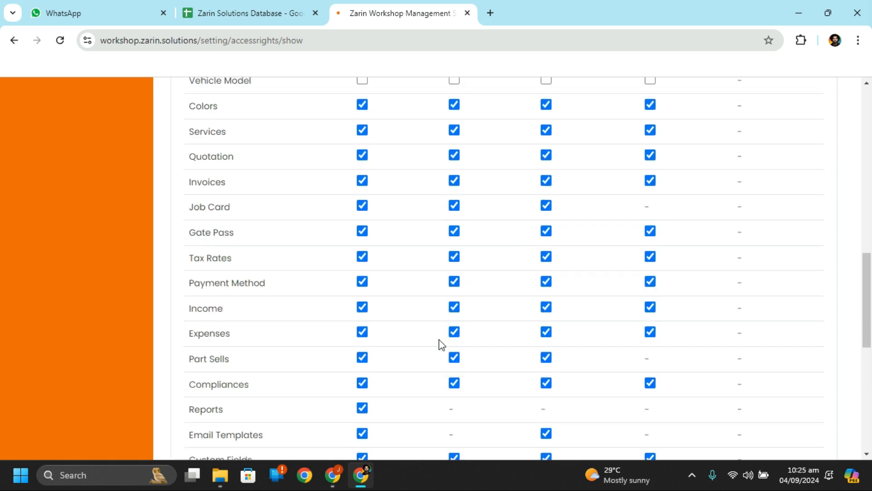
scroll(443, 345, up, 8)
scroll(443, 345, down, 11)
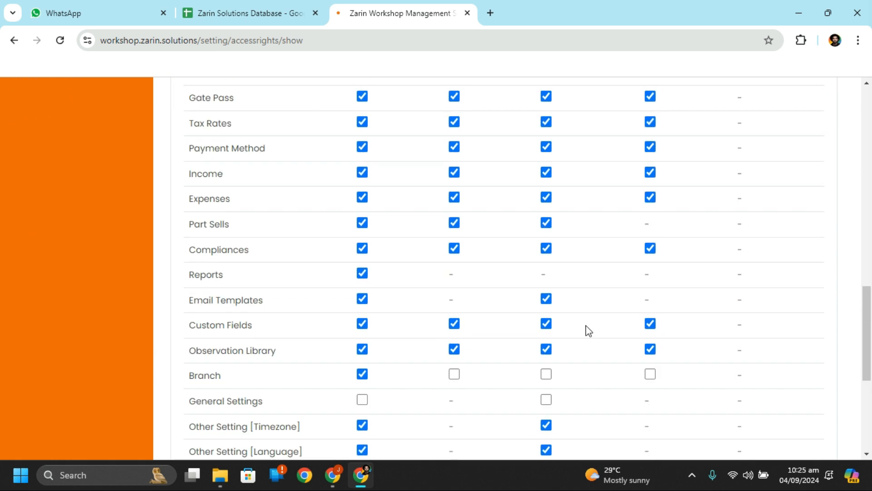
scroll(589, 375, down, 5)
scroll(677, 314, up, 16)
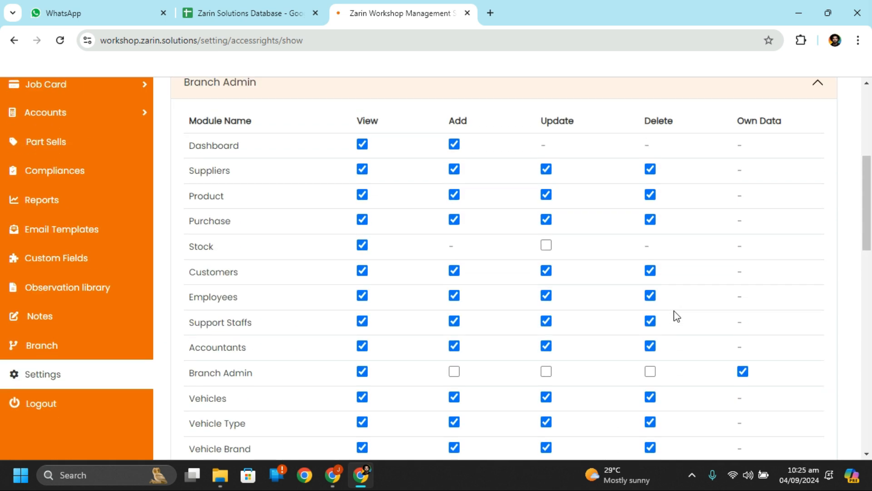
scroll(677, 314, up, 6)
click(545, 354)
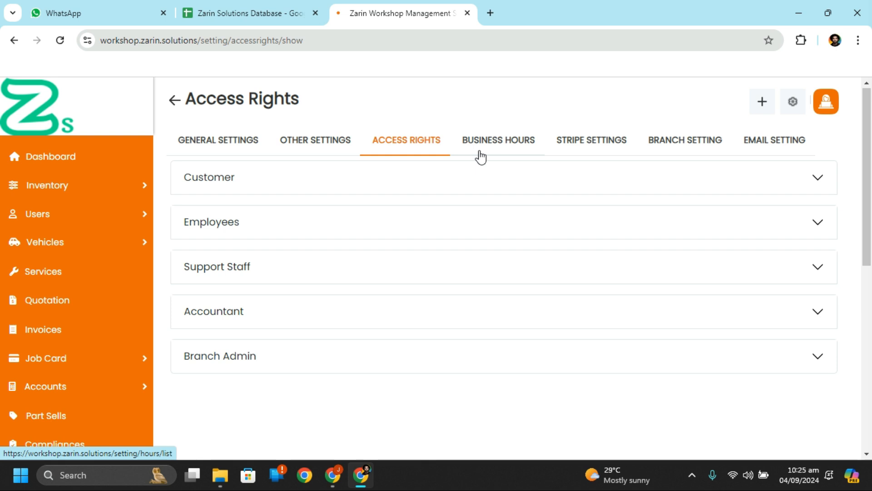
click(514, 148)
scroll(473, 260, down, 2)
scroll(472, 258, down, 1)
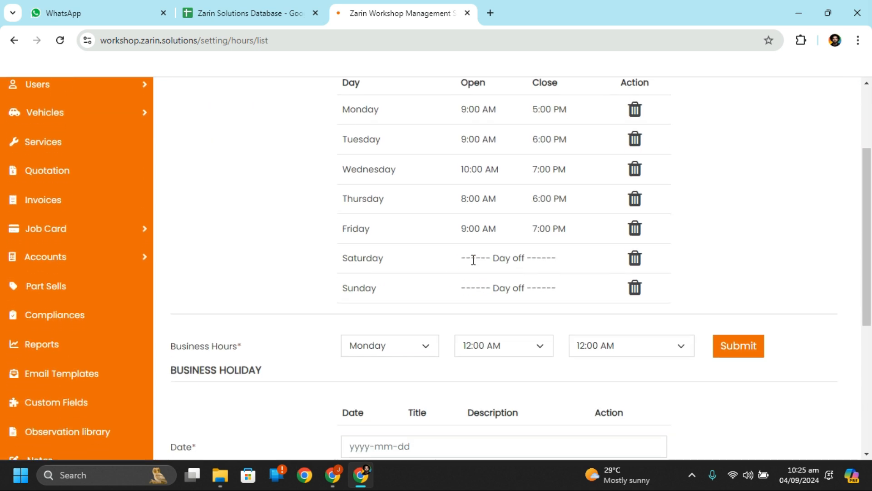
scroll(472, 245, up, 3)
scroll(473, 245, down, 1)
scroll(472, 240, up, 1)
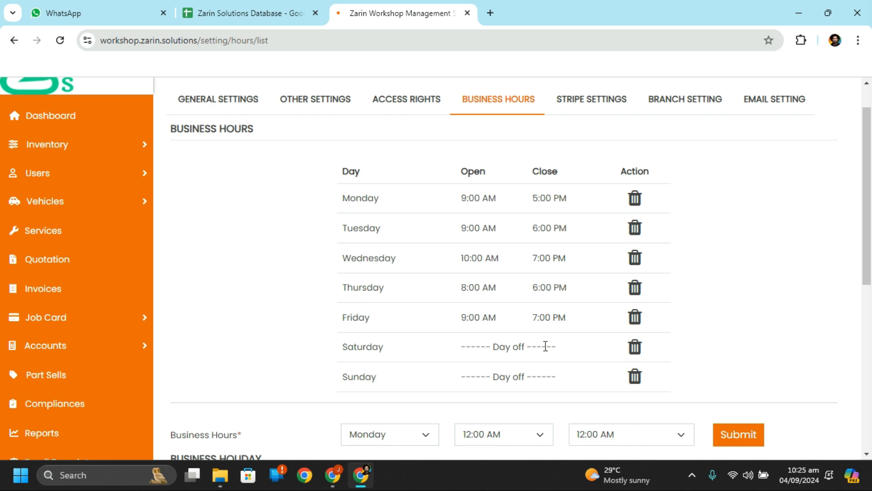
scroll(546, 347, down, 7)
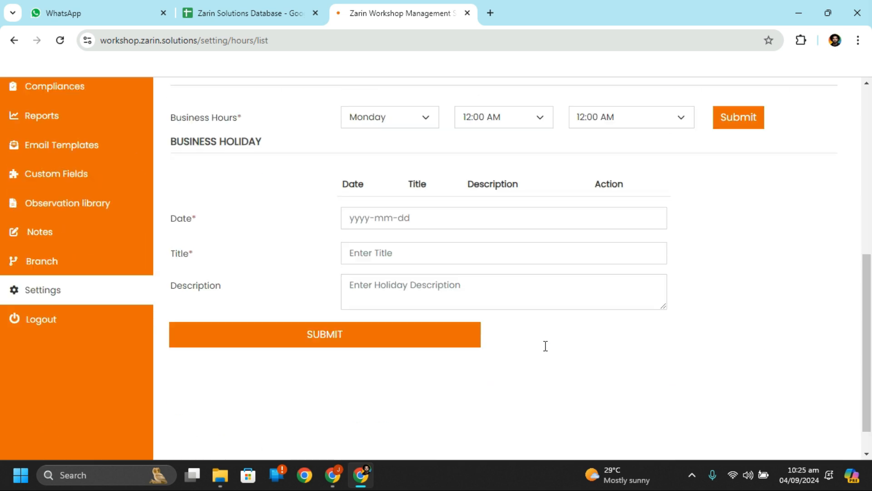
scroll(545, 346, up, 1)
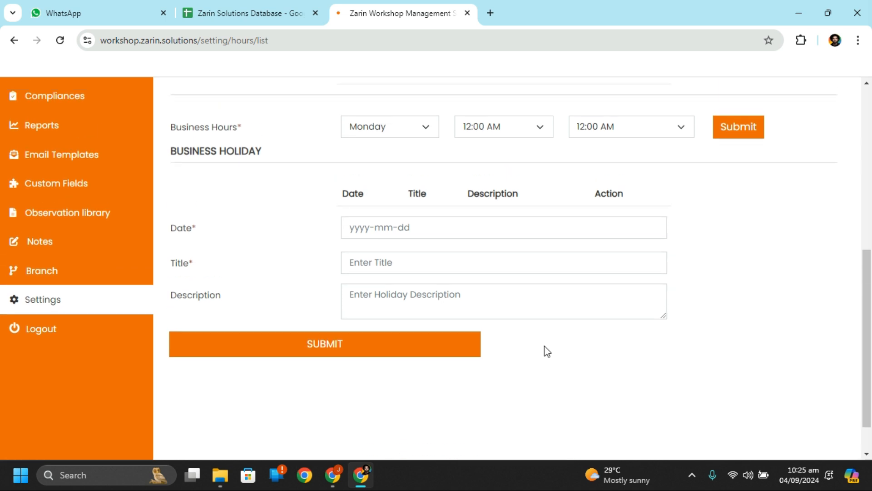
scroll(548, 351, up, 5)
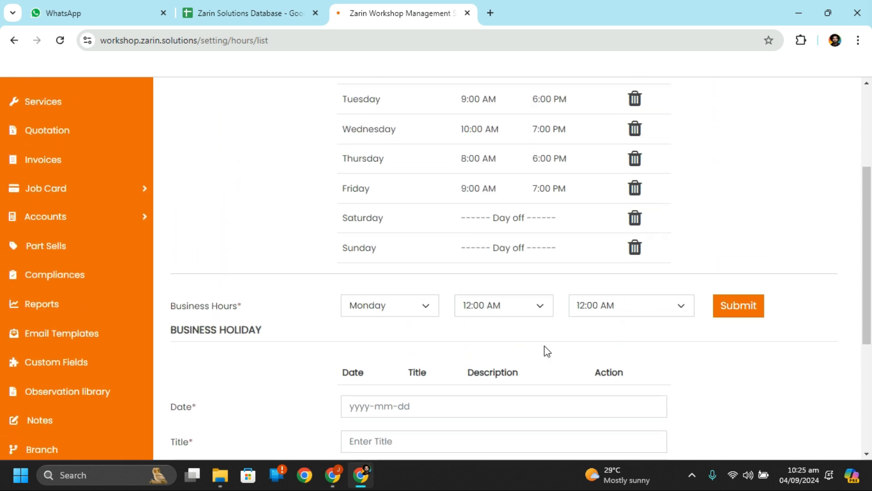
scroll(544, 345, down, 1)
scroll(544, 350, down, 2)
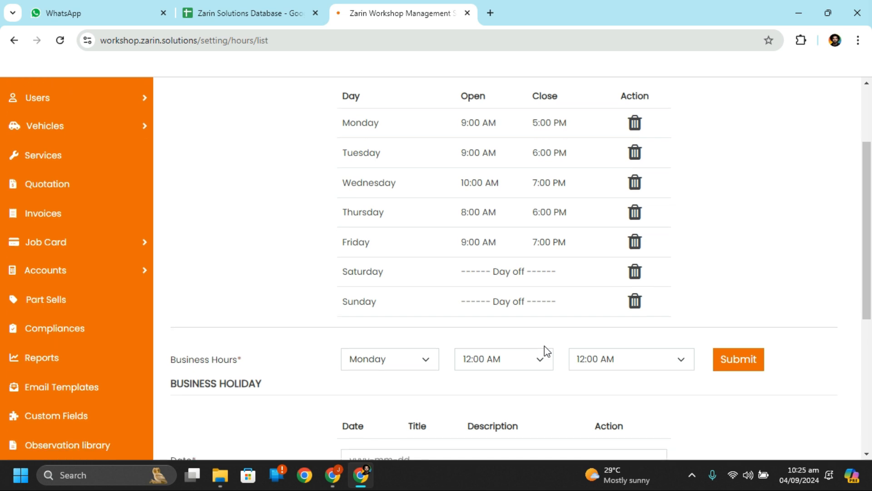
click(376, 292)
click(376, 293)
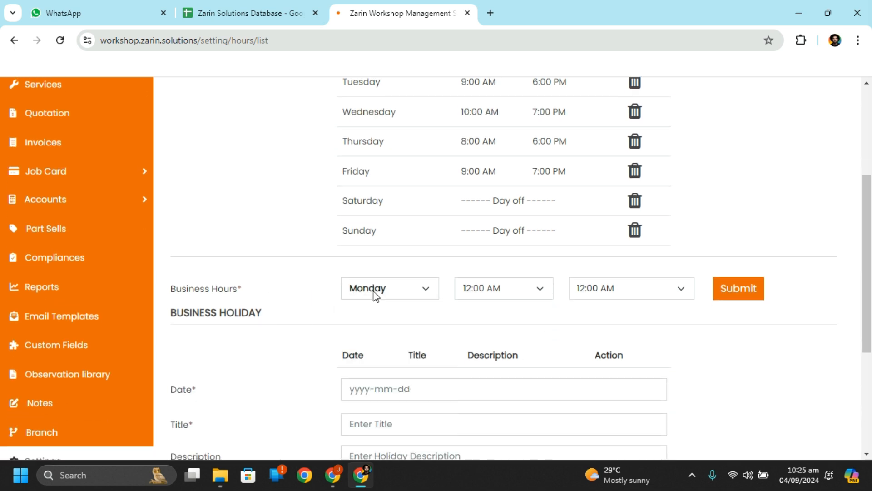
click(506, 299)
click(507, 299)
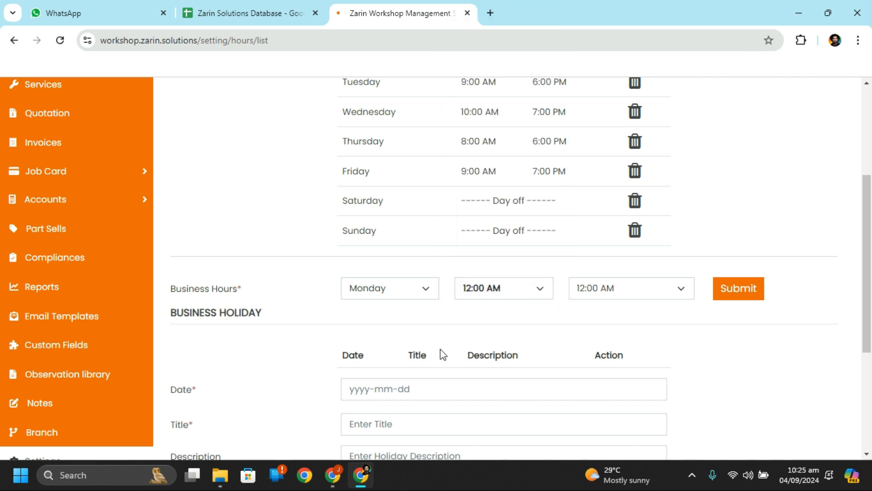
scroll(471, 346, down, 1)
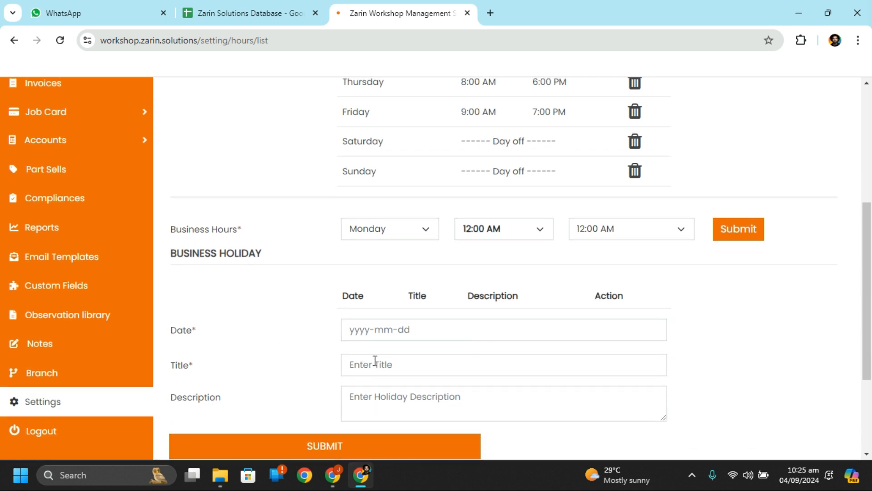
click(403, 331)
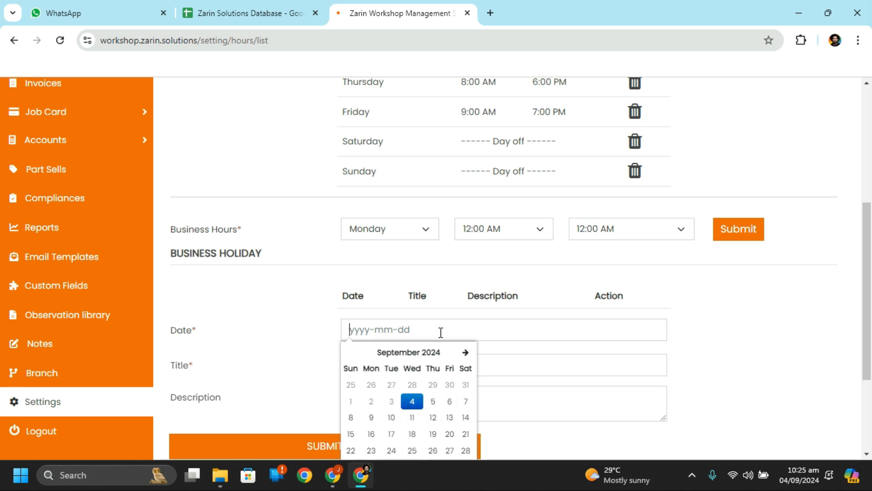
click(469, 329)
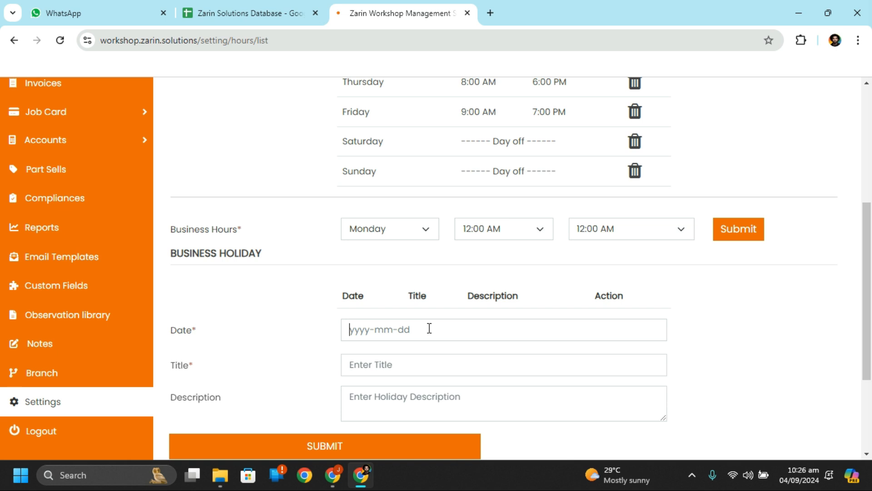
scroll(463, 386, down, 1)
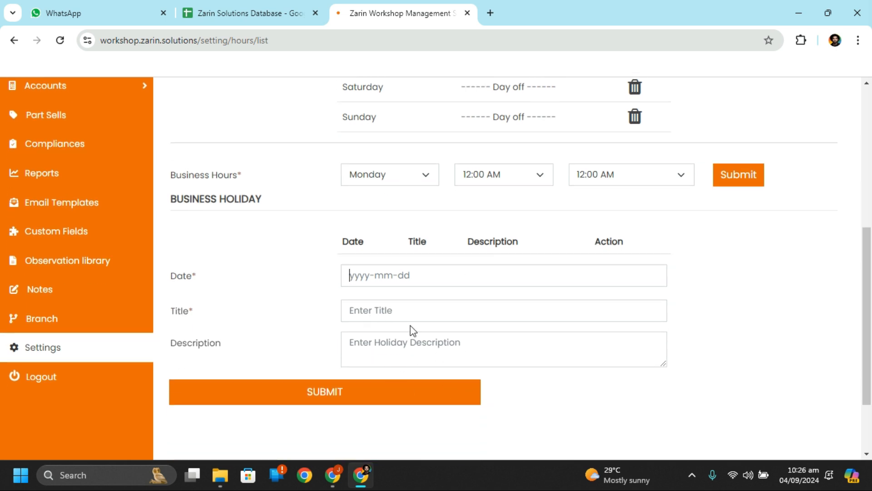
scroll(410, 326, up, 6)
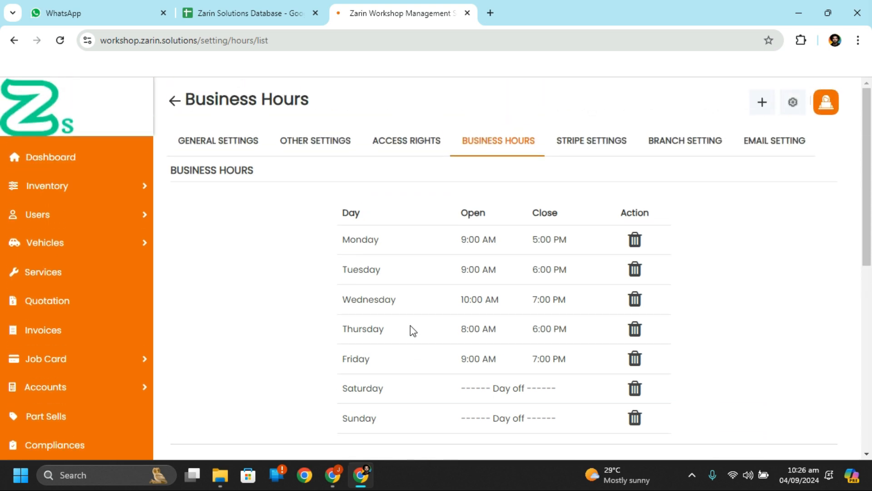
Step: Review the Stripe key settings, then switch to the Branch Setting page showing Main Branch
click(597, 148)
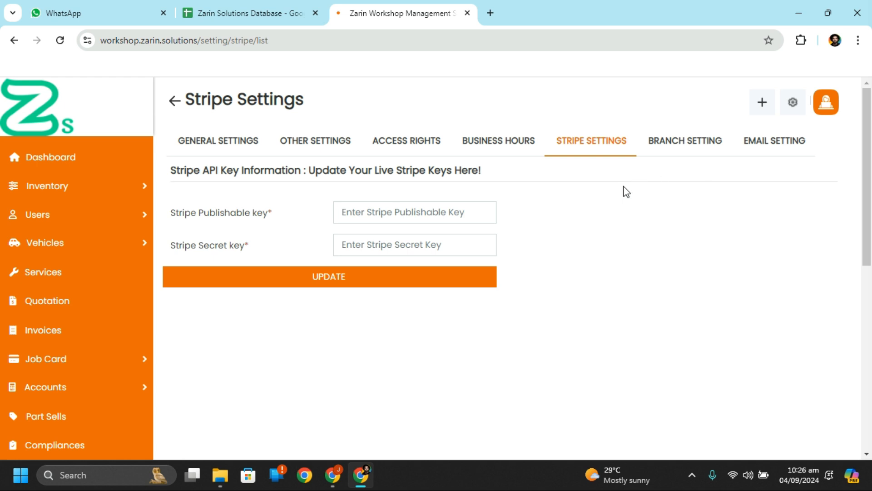
click(708, 141)
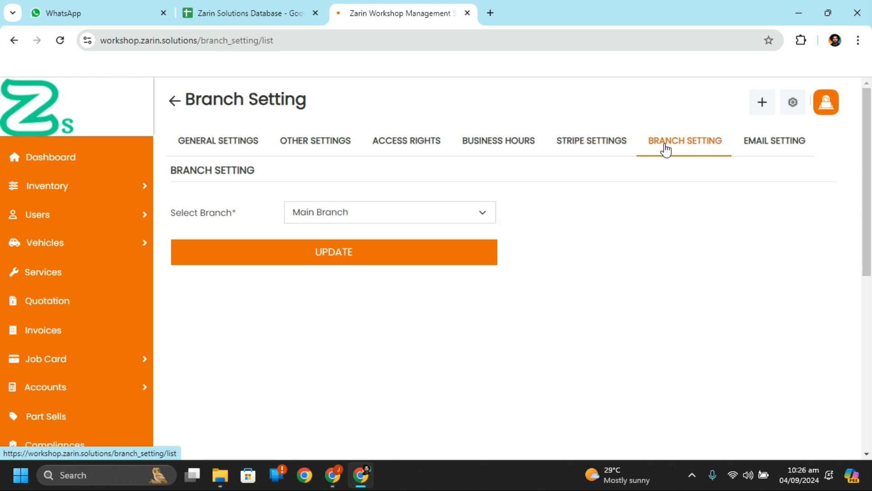
Step: Keep Main Branch as the selected branch
click(391, 216)
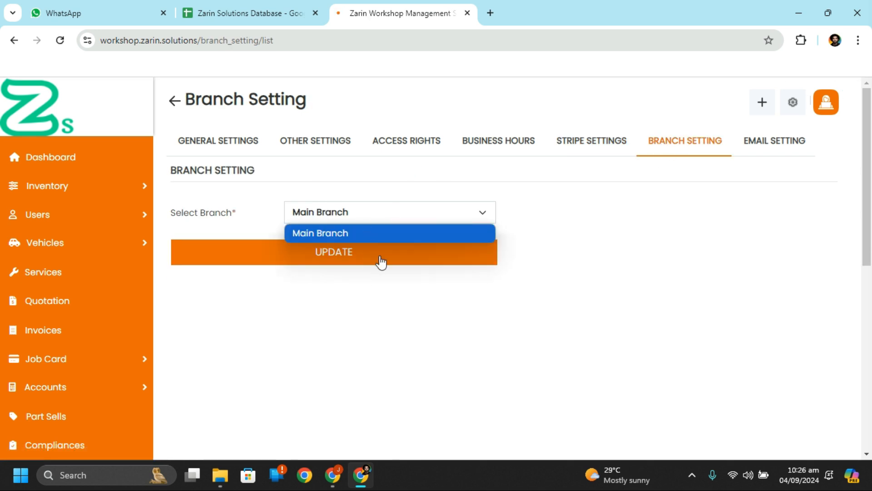
click(423, 297)
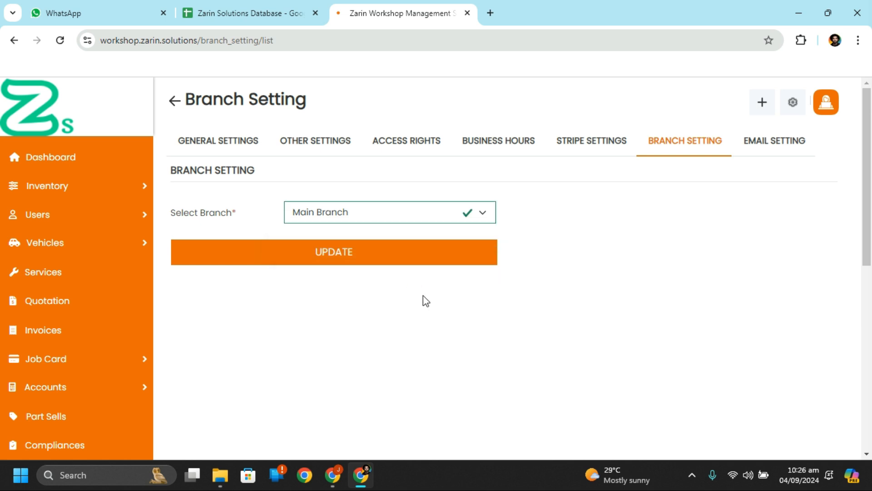
click(391, 213)
click(388, 213)
Step: Review the email server settings and driver help text, then go to Email Templates
click(765, 153)
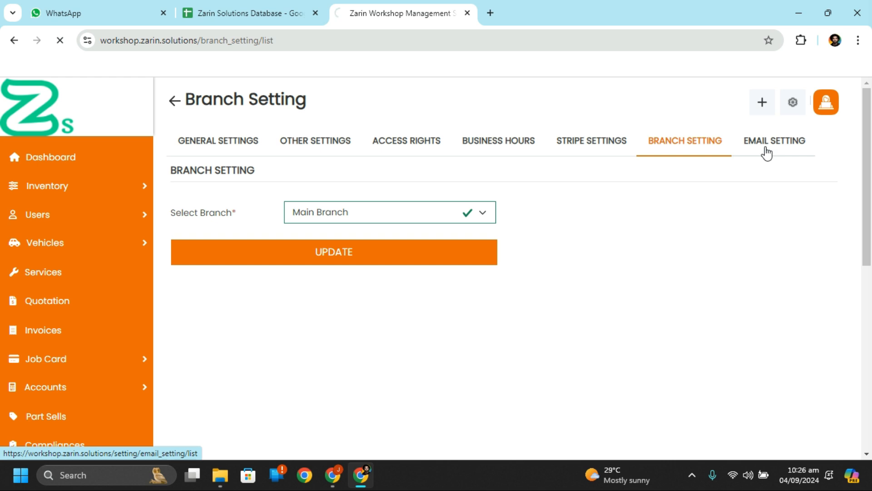
scroll(500, 318, down, 1)
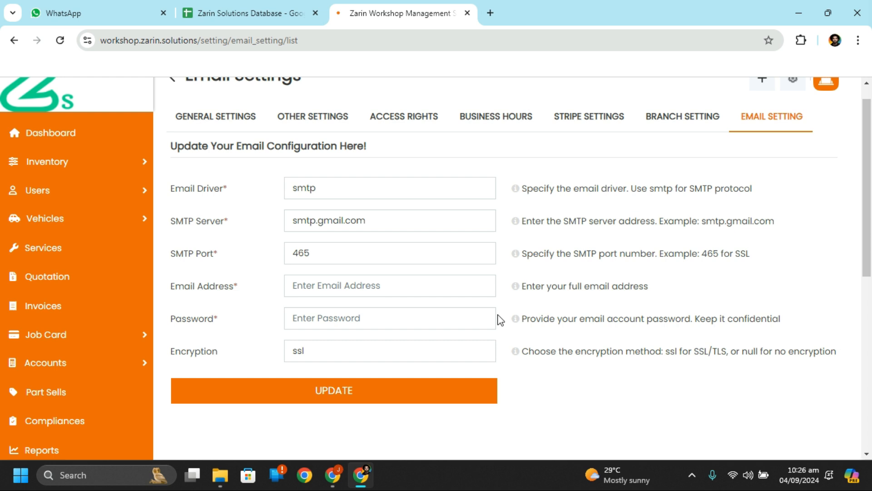
drag(606, 189, 691, 191)
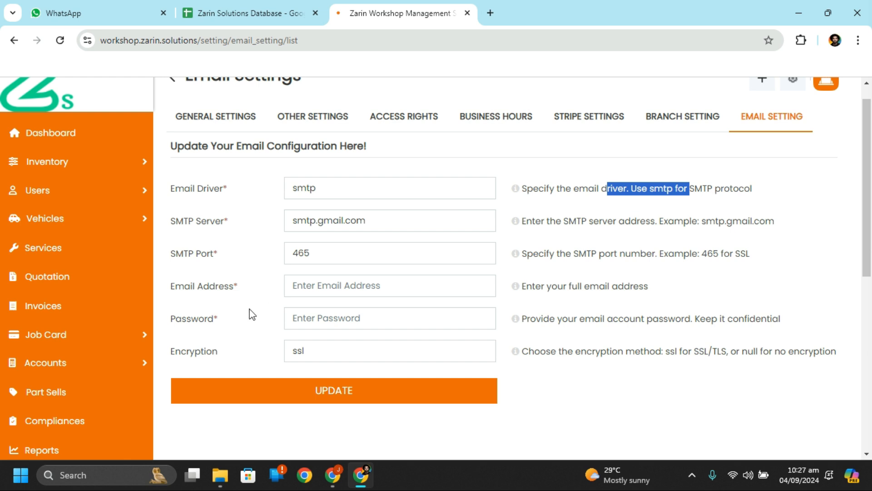
scroll(113, 356, down, 5)
click(59, 263)
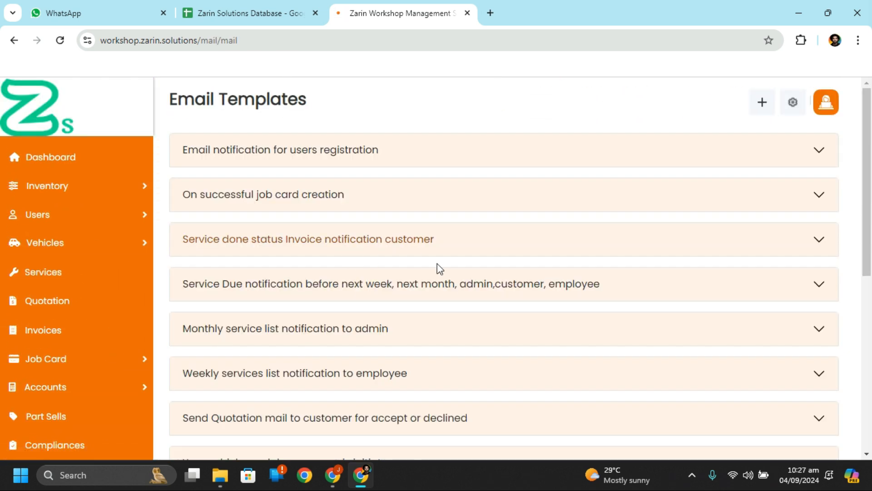
Step: Expand the user registration and Service Due email templates to review them
click(400, 146)
click(399, 145)
click(425, 153)
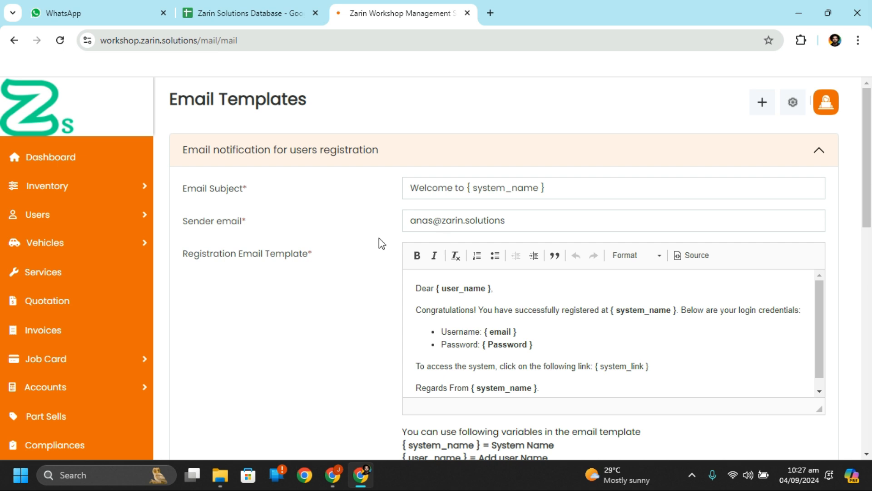
scroll(572, 287, down, 2)
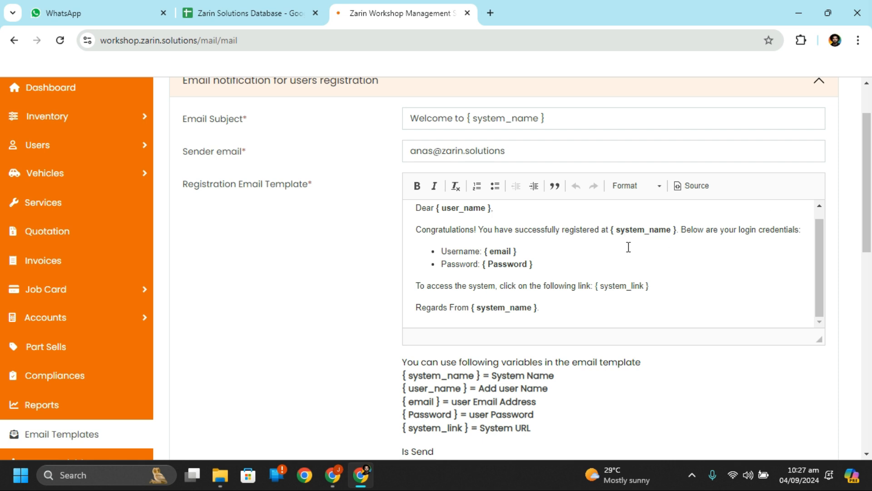
scroll(349, 320, down, 5)
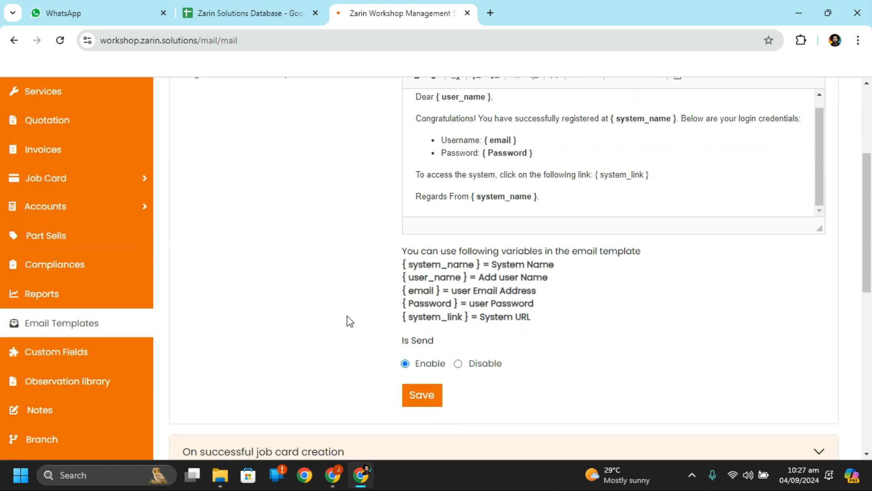
scroll(534, 270, down, 2)
click(533, 269)
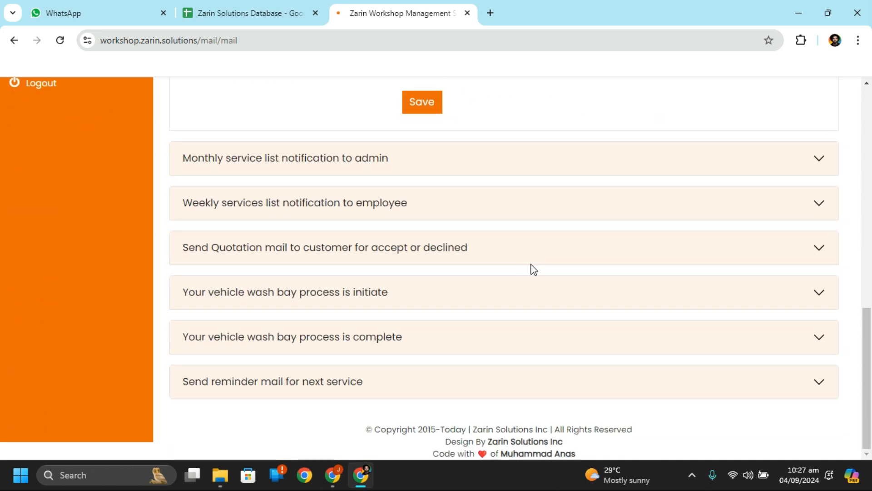
scroll(533, 268, up, 15)
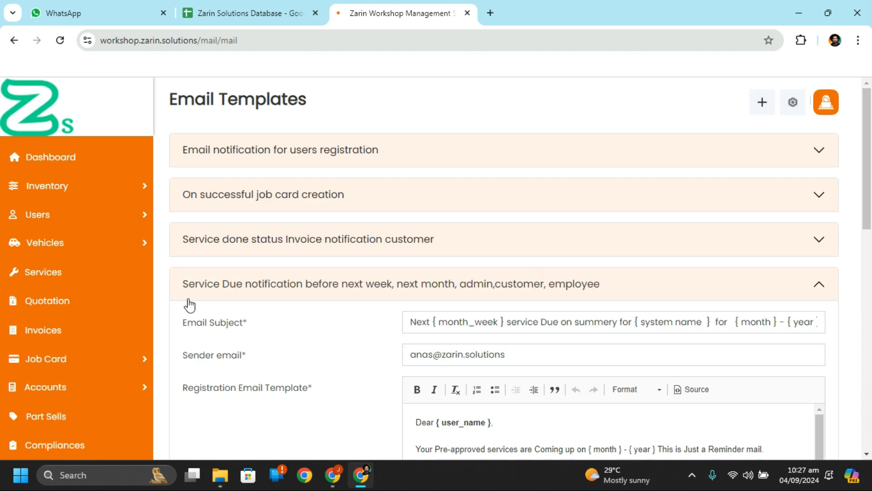
Step: Navigate back through the email and branch settings pages to the Dashboard
click(20, 44)
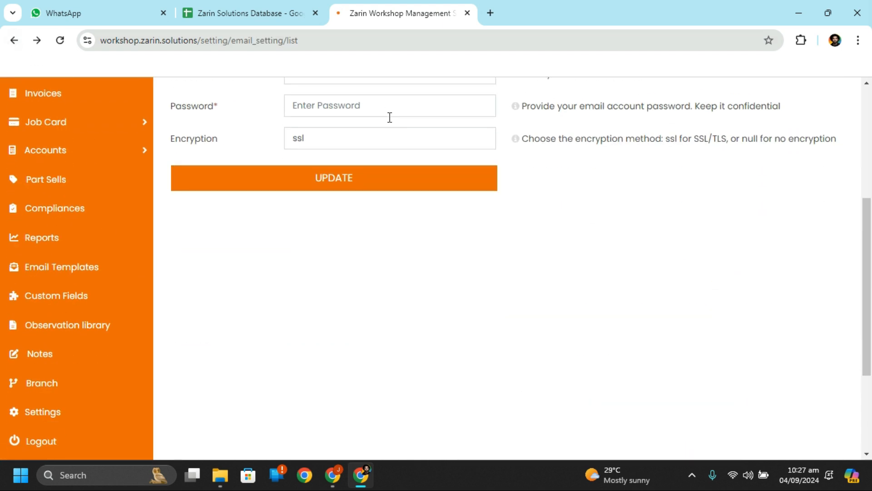
scroll(454, 145, up, 5)
scroll(331, 327, down, 2)
scroll(331, 323, up, 3)
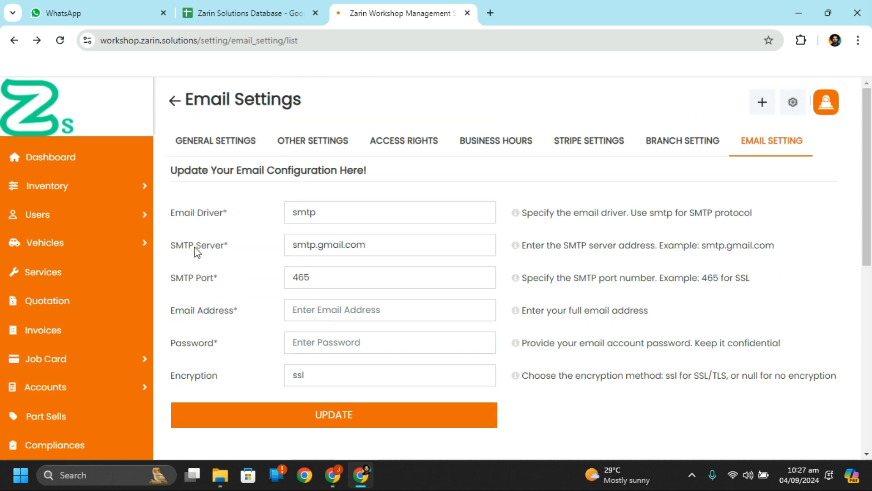
click(175, 103)
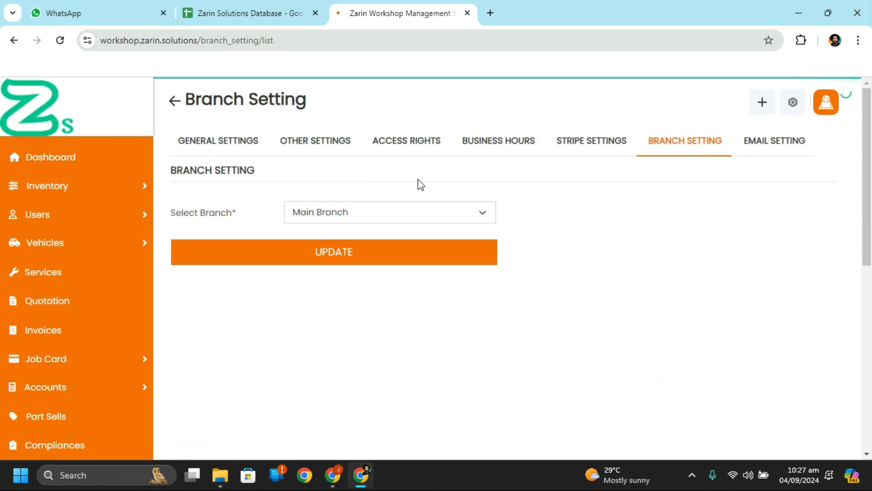
click(118, 162)
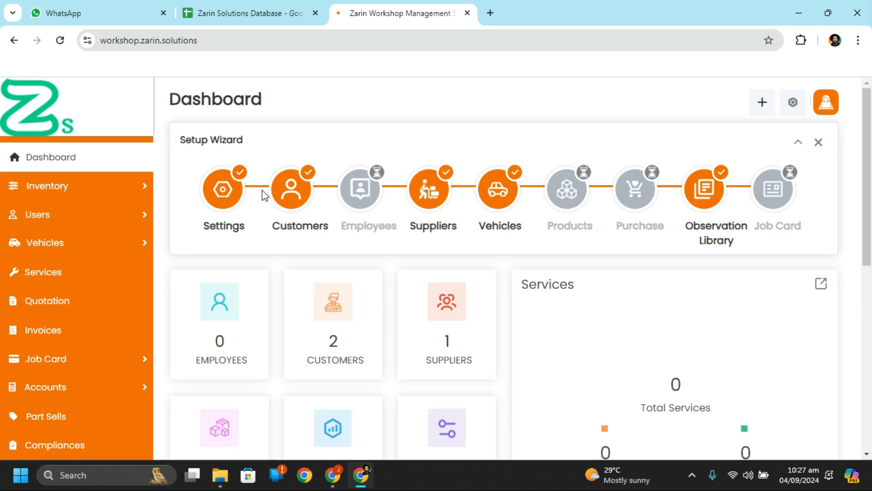
Step: Open the Customers list from the setup wizard and check a row's Action menu
click(294, 192)
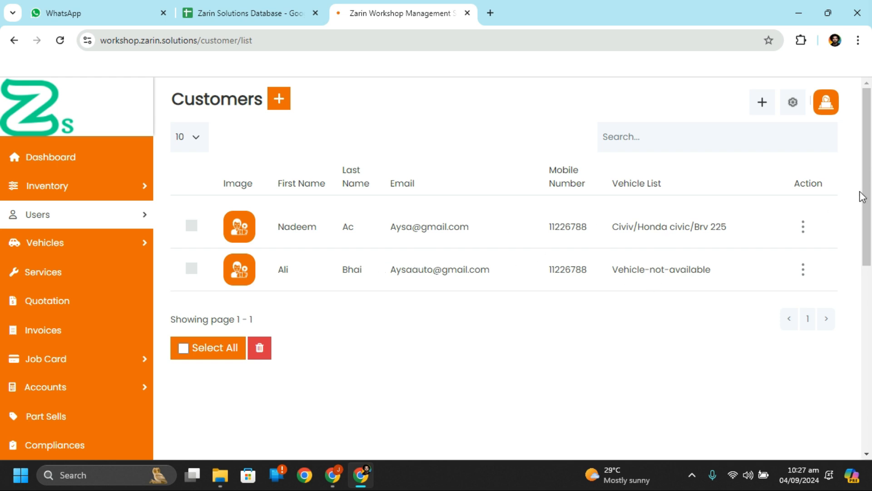
click(803, 229)
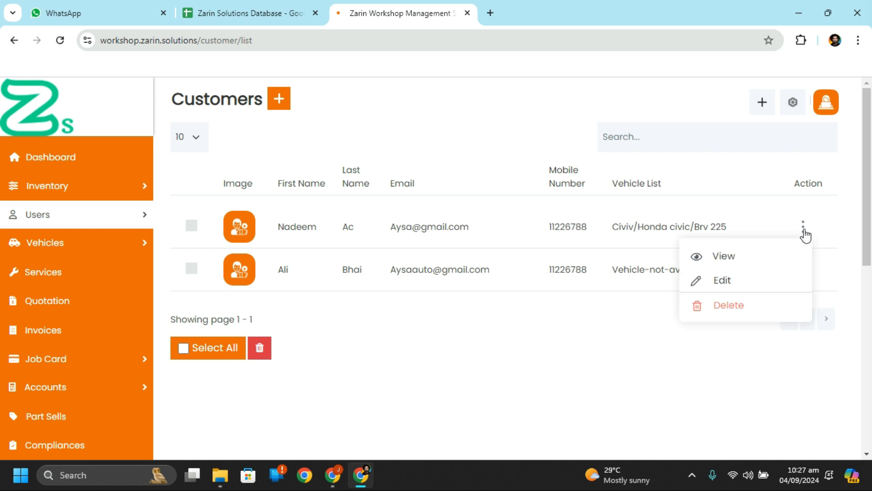
click(430, 350)
Step: Start a new customer, autofilling name and country and choosing male gender
click(280, 105)
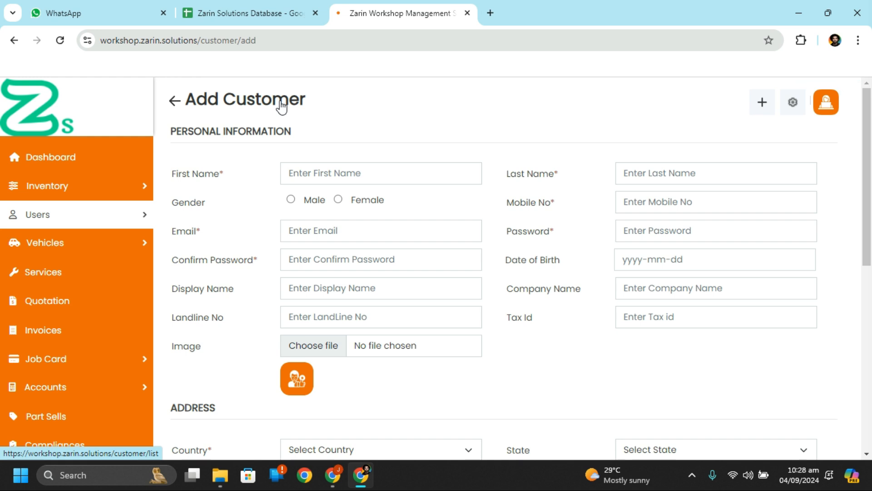
click(396, 173)
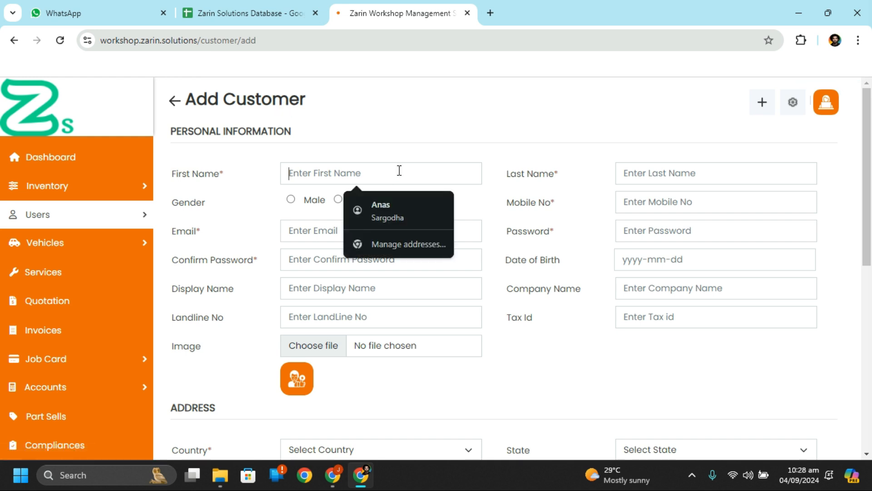
click(403, 206)
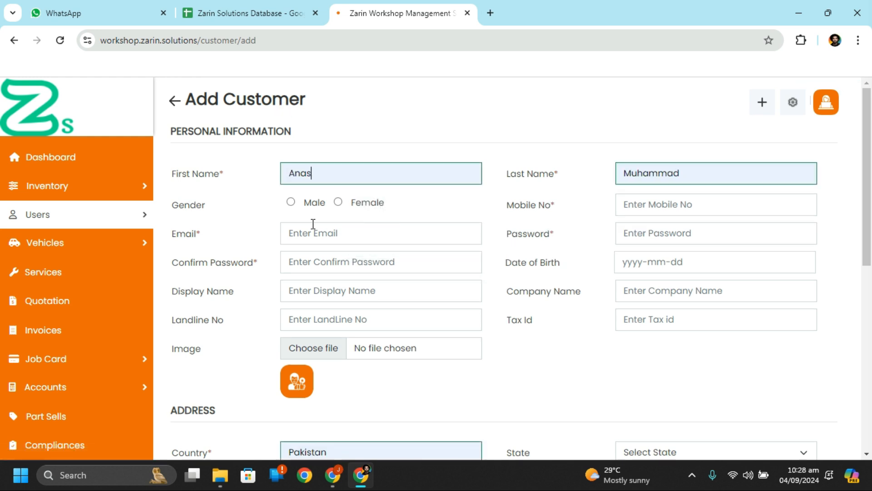
click(291, 203)
Step: Fill in the customer's mobile number and e-mail from saved autofill suggestions
click(663, 196)
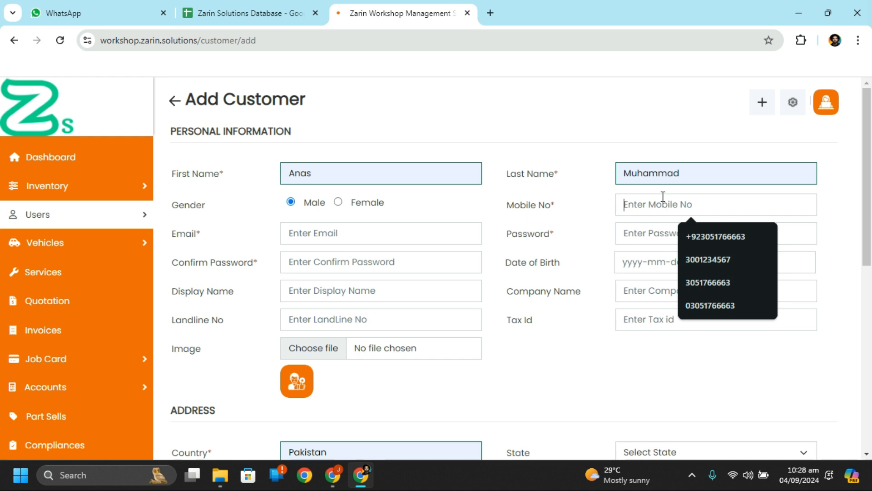
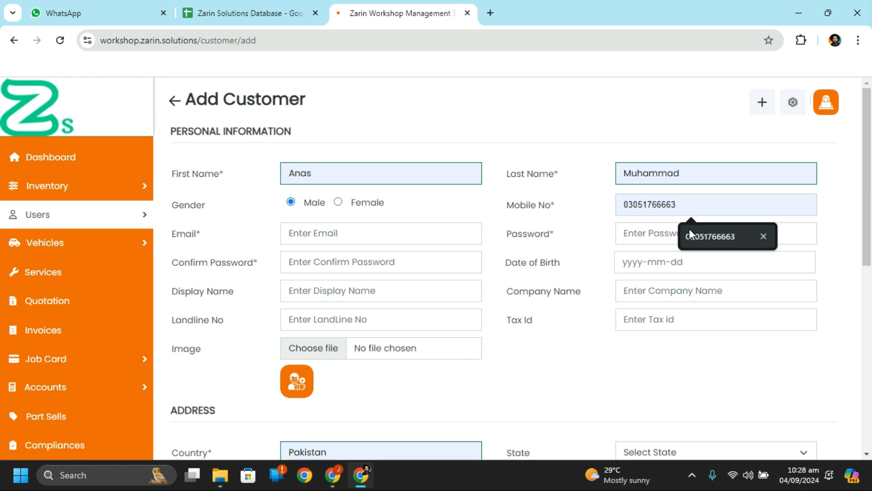
click(689, 228)
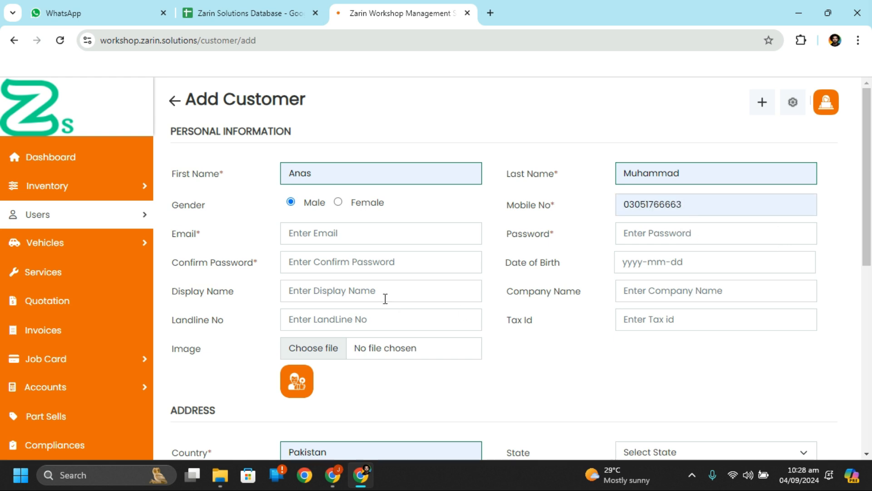
click(392, 235)
click(186, 275)
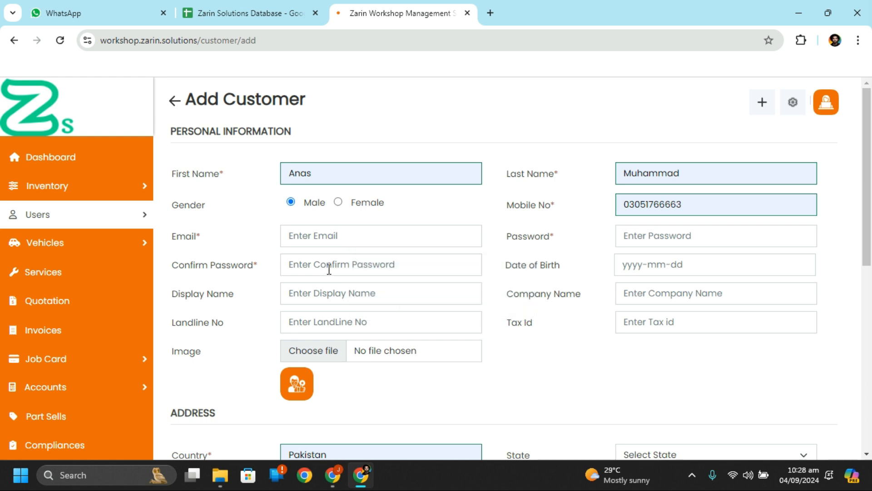
click(351, 243)
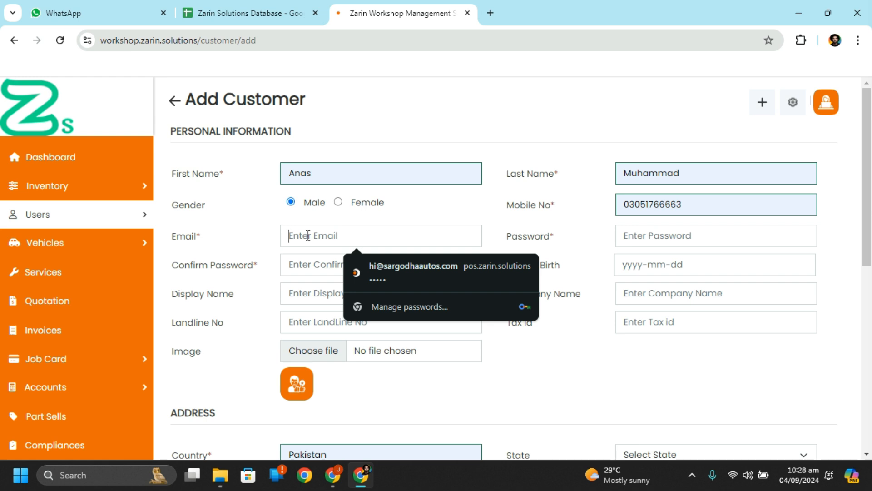
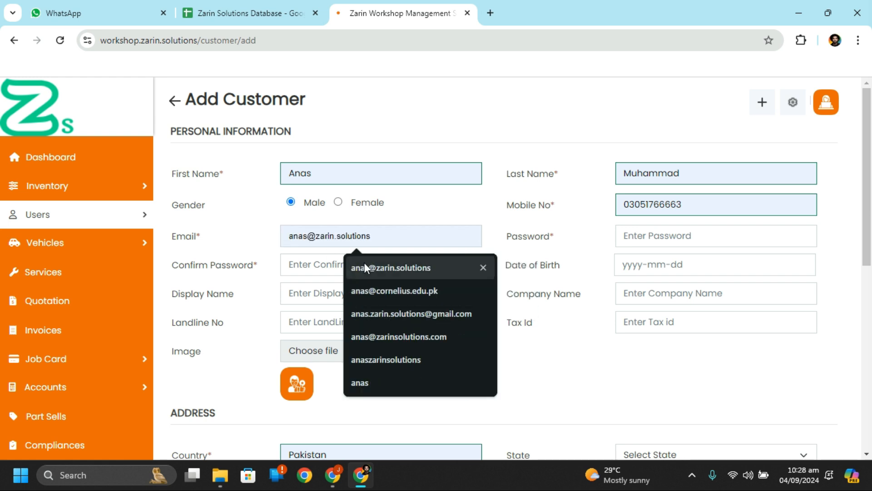
click(364, 264)
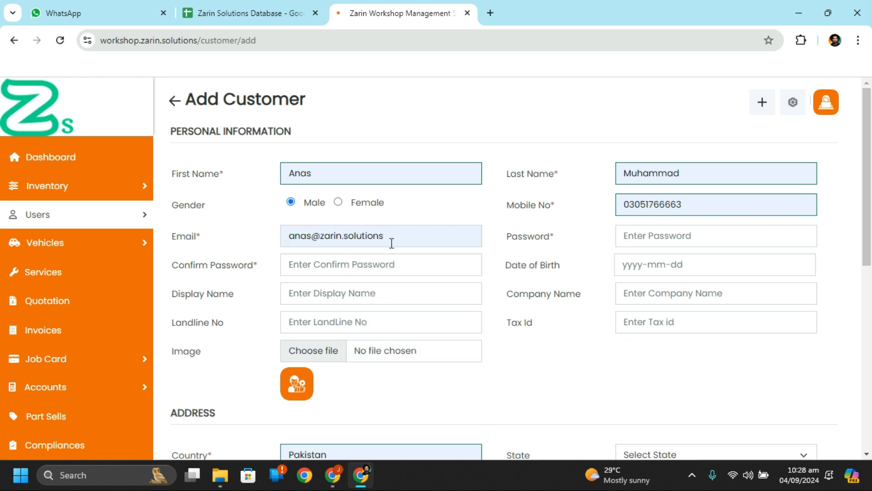
click(690, 233)
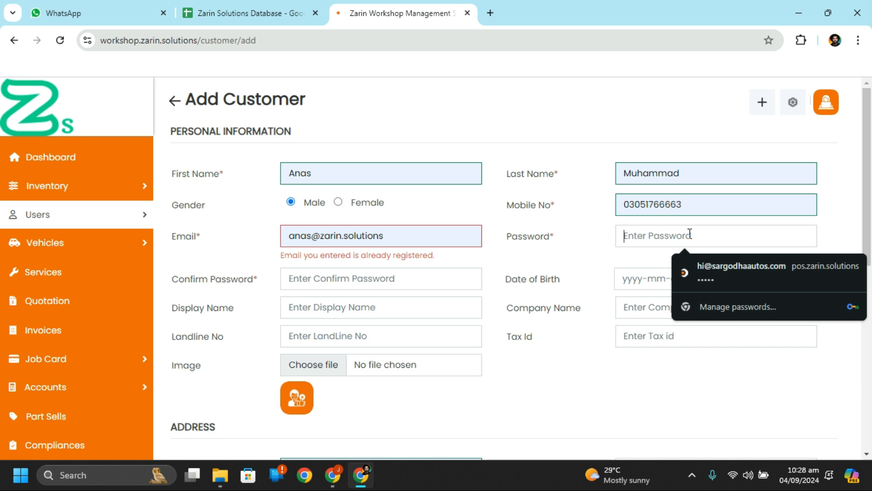
Step: Replace the already-registered e-mail with a different address picked from autofill
triple_click(400, 239)
key(BackSpace)
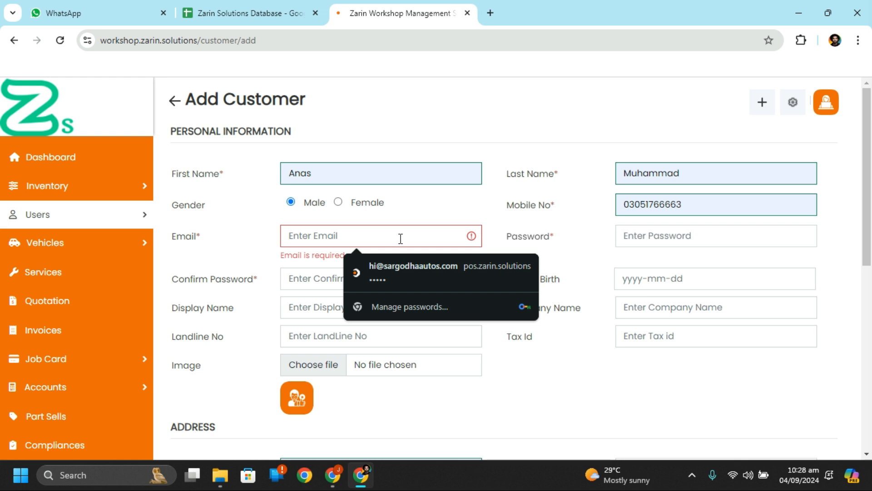
text(anas)
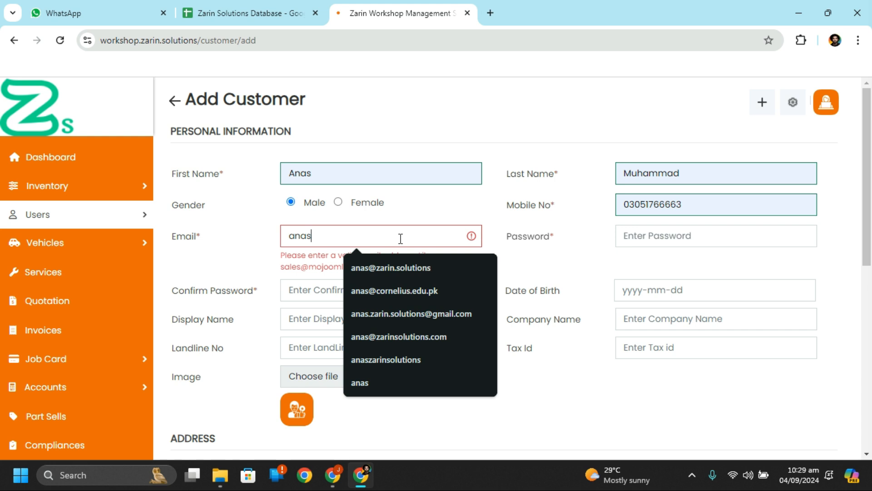
double_click(411, 238)
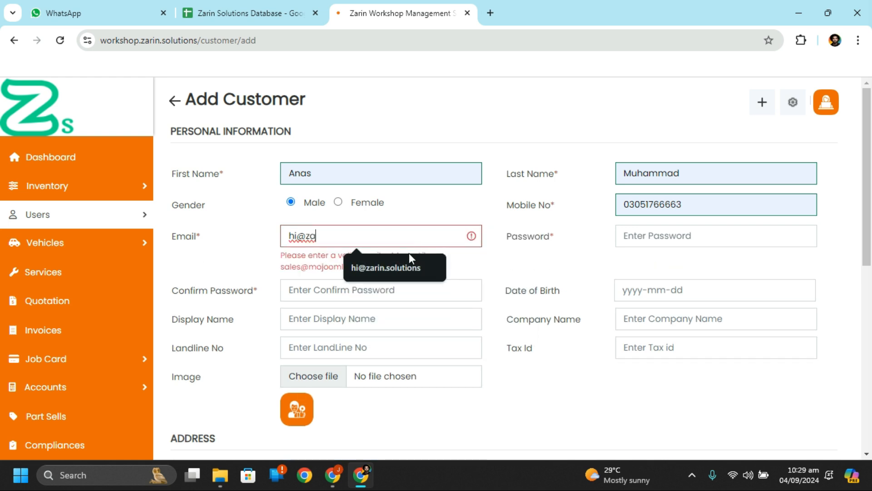
click(408, 260)
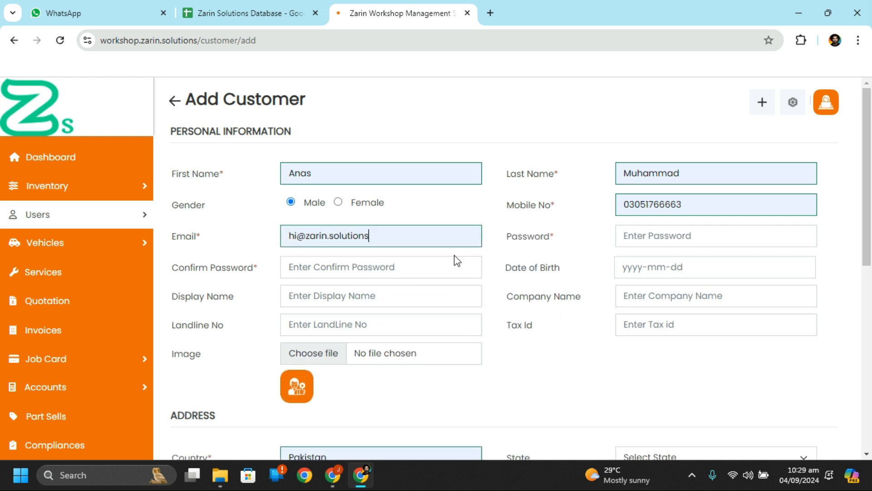
key(BackSpace)
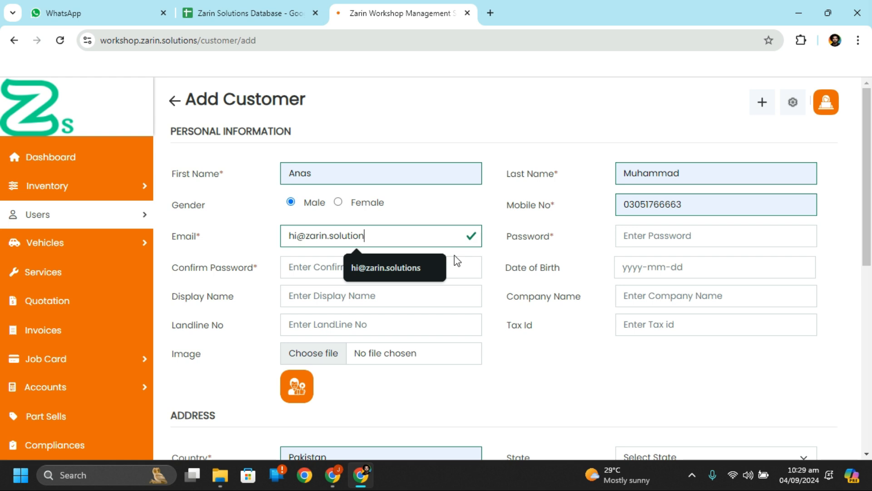
text(s)
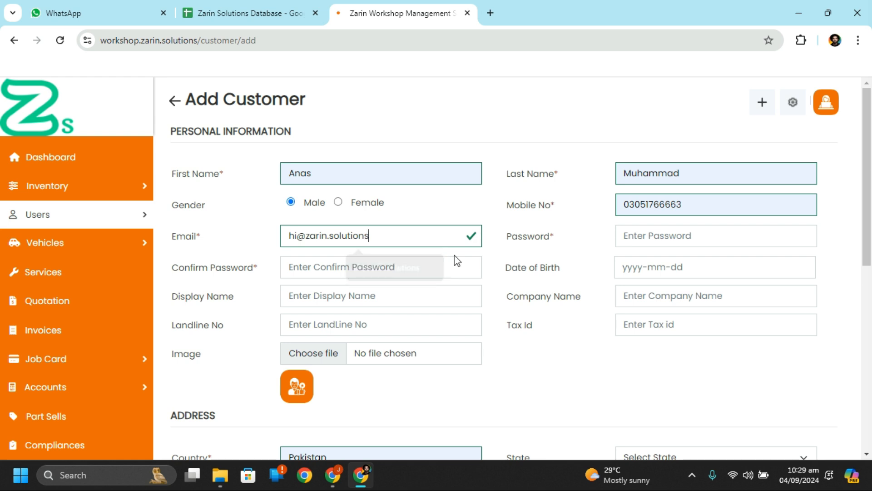
Step: Enter and confirm the account password and type the customer's display name
click(634, 229)
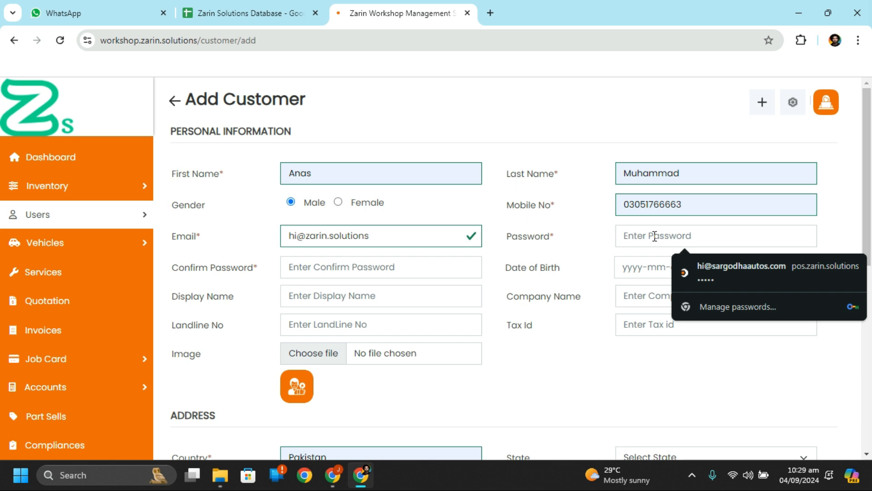
text(•••••••••)
click(453, 268)
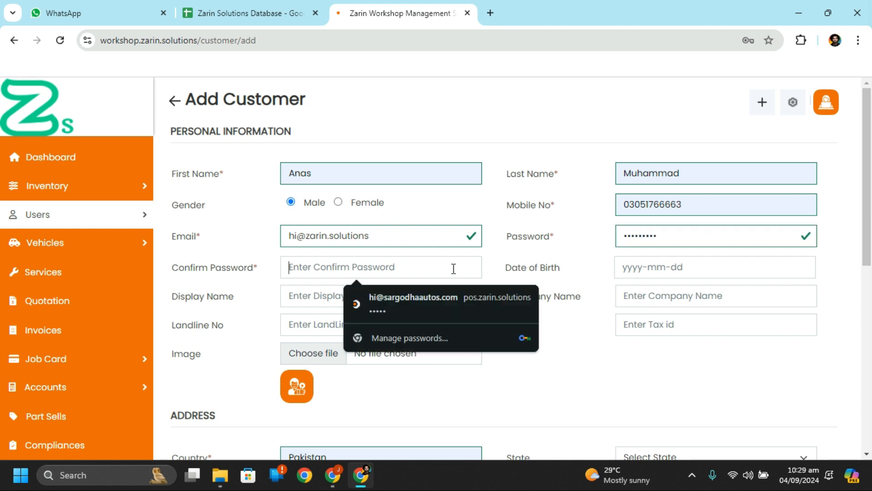
text(•••••••••)
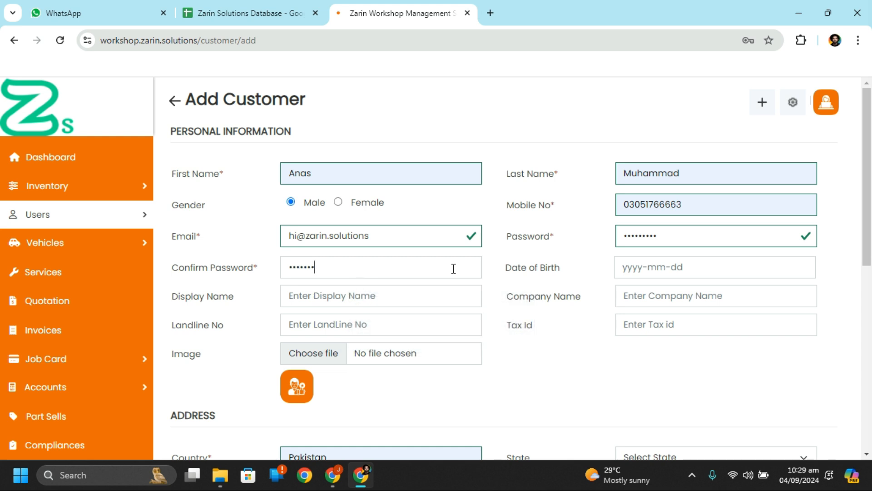
click(383, 302)
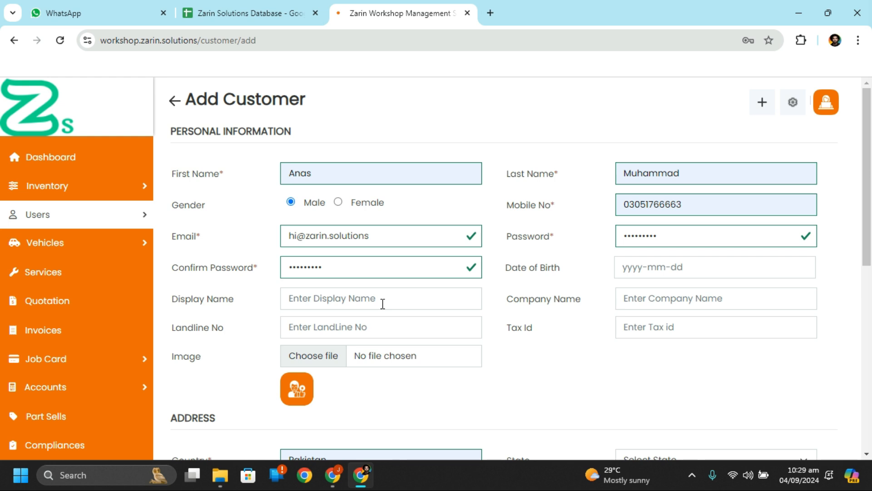
key(Tab)
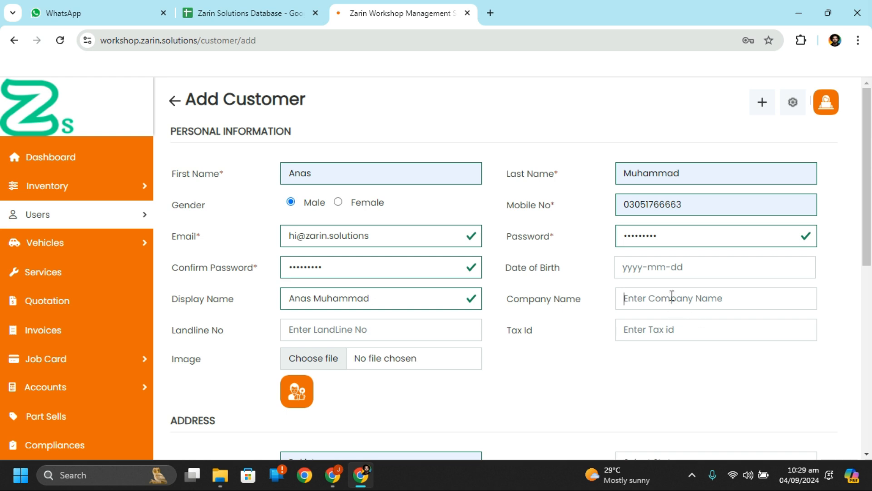
click(693, 269)
Step: Leave date of birth empty and choose Punjab as the state in the address section
click(693, 269)
scroll(322, 379, down, 3)
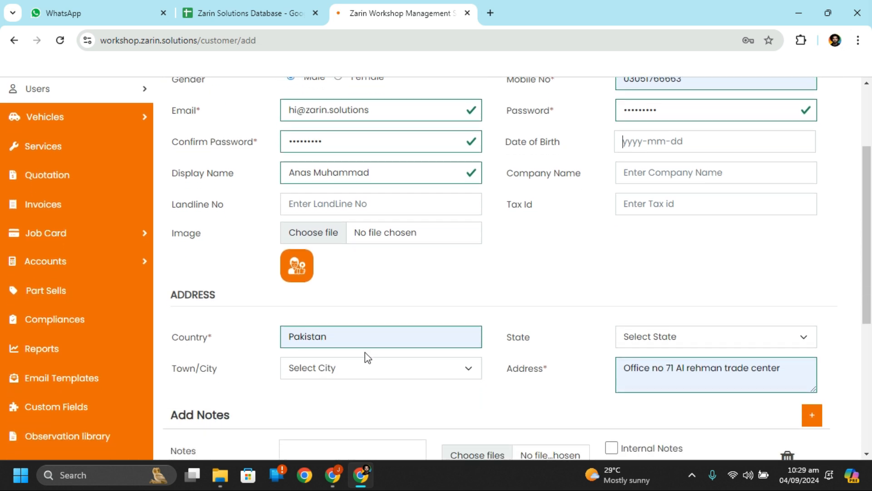
click(734, 342)
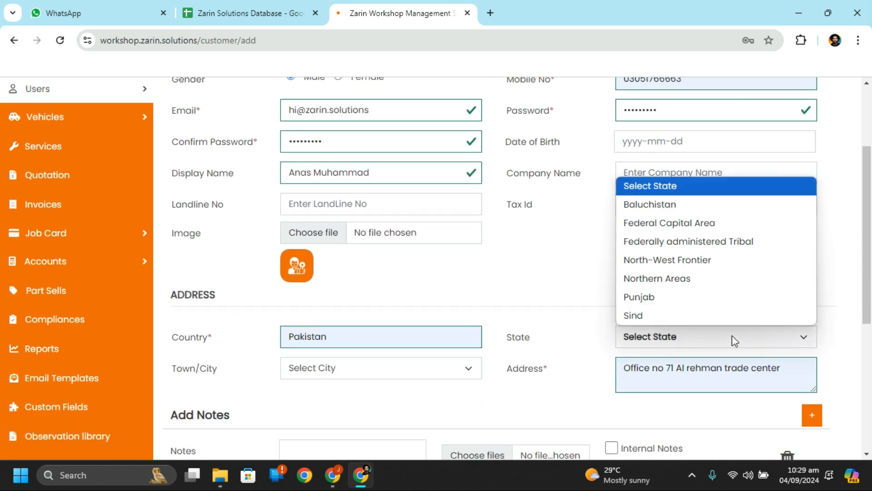
click(711, 302)
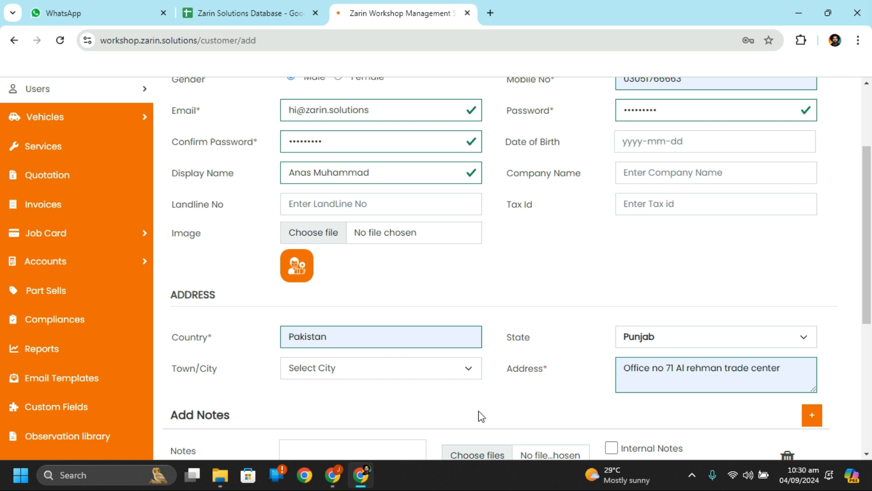
scroll(481, 416, down, 3)
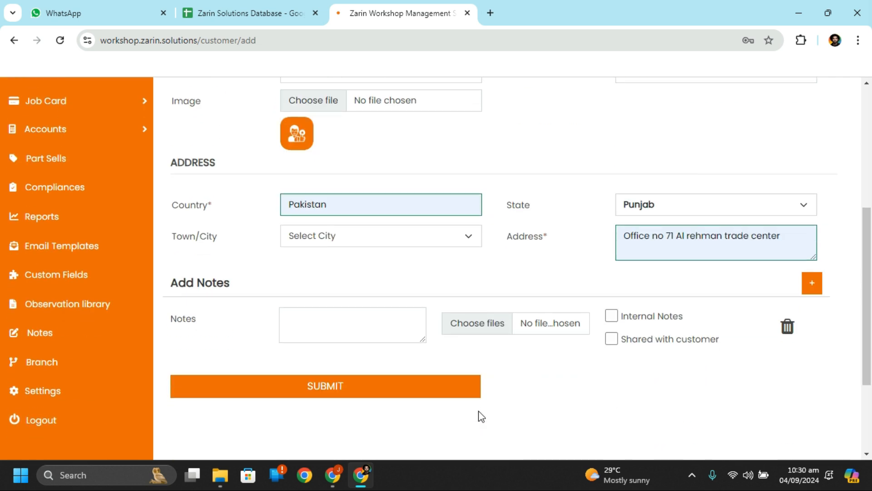
scroll(481, 417, down, 1)
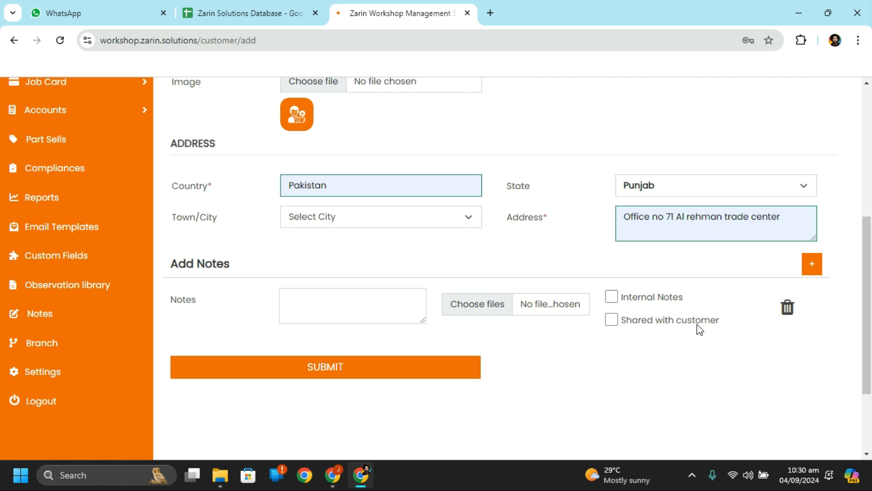
scroll(450, 331, up, 6)
scroll(450, 331, down, 2)
scroll(450, 331, up, 2)
scroll(450, 331, down, 6)
scroll(450, 330, up, 5)
scroll(450, 331, up, 2)
scroll(450, 330, down, 3)
scroll(450, 331, up, 3)
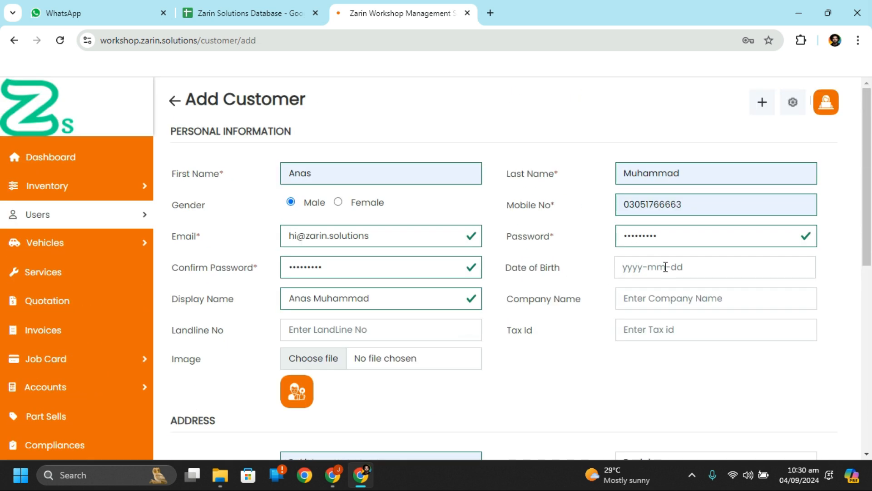
scroll(522, 360, down, 1)
scroll(522, 360, down, 1)
scroll(522, 360, up, 2)
scroll(542, 244, down, 2)
scroll(543, 244, down, 7)
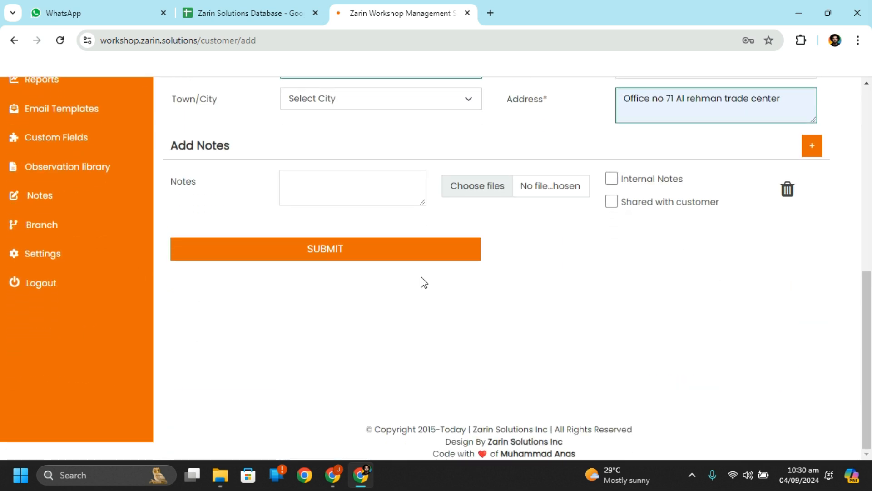
Step: Submit the new customer, decline Chrome's save-password and save-address offers, and return to Dashboard
click(372, 256)
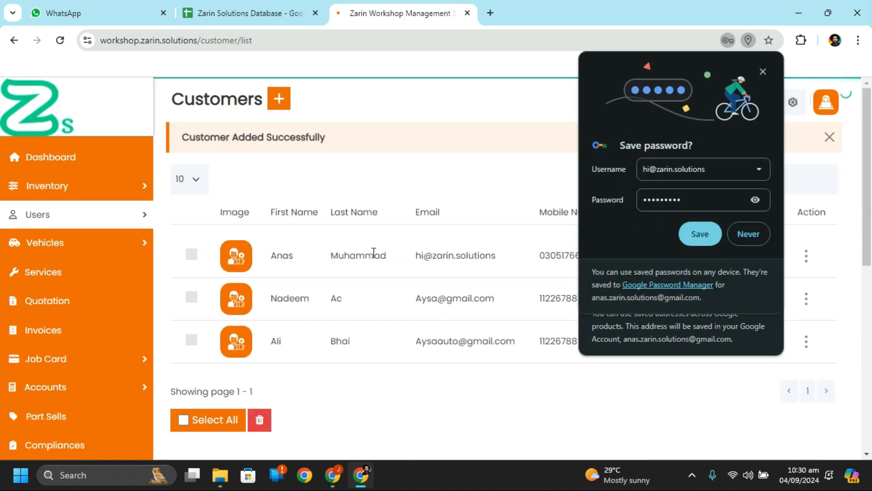
click(765, 71)
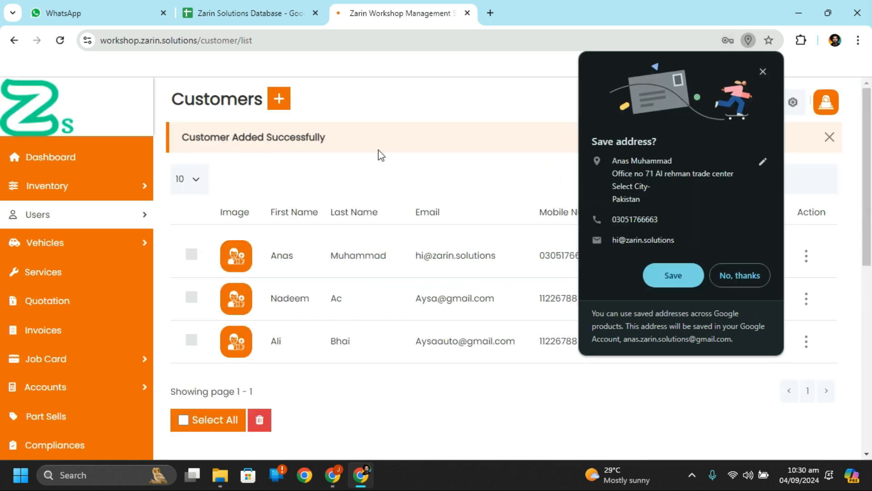
click(761, 71)
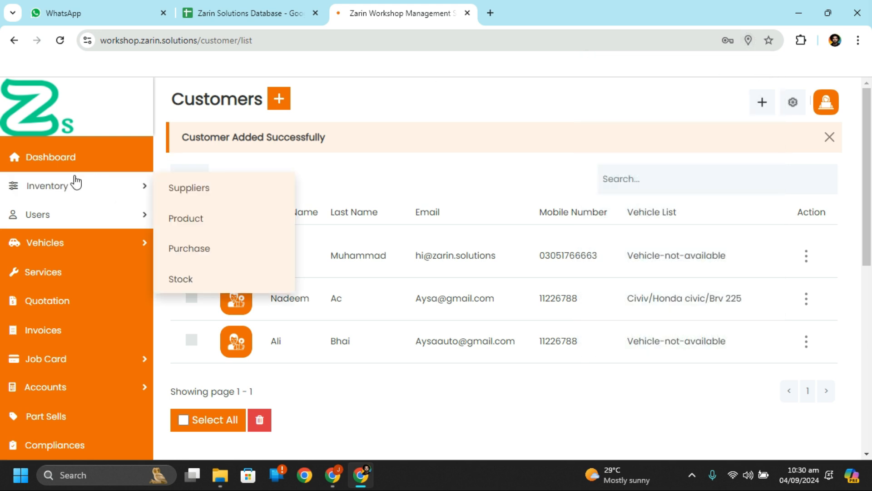
click(56, 160)
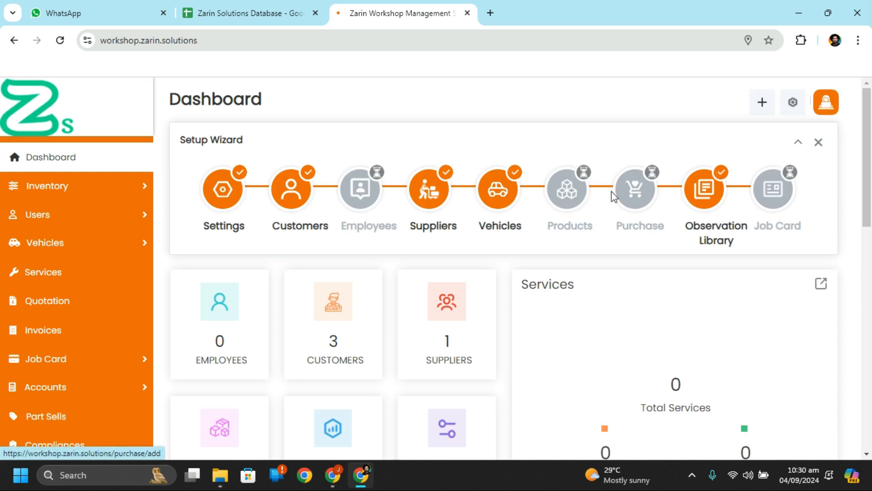
Step: Start a new employee with autofilled name, male gender and the employee's e-mail
click(367, 207)
click(332, 180)
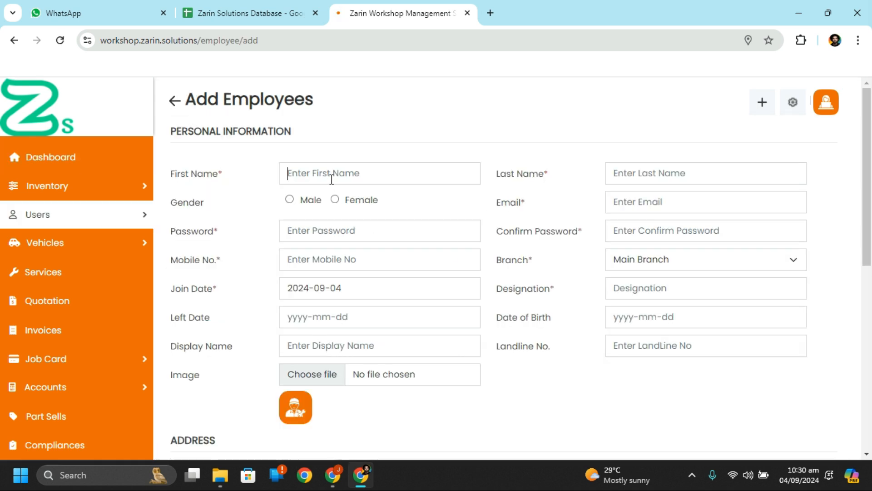
click(391, 222)
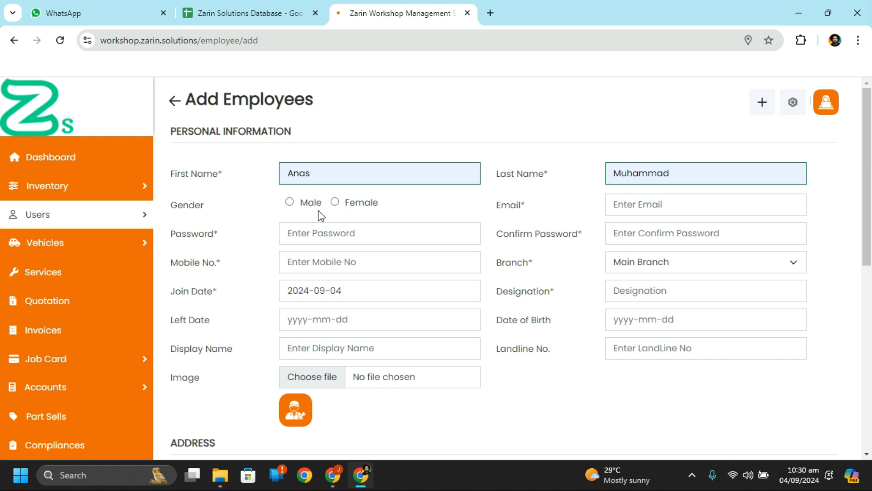
click(291, 205)
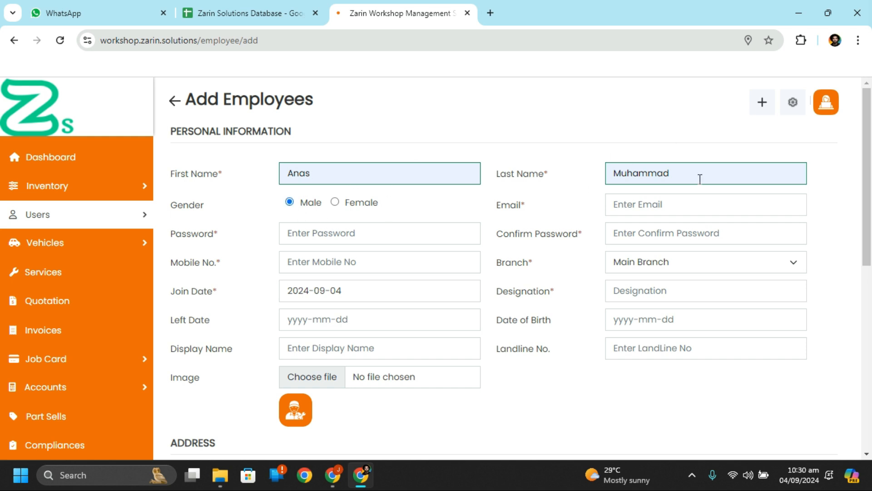
click(710, 214)
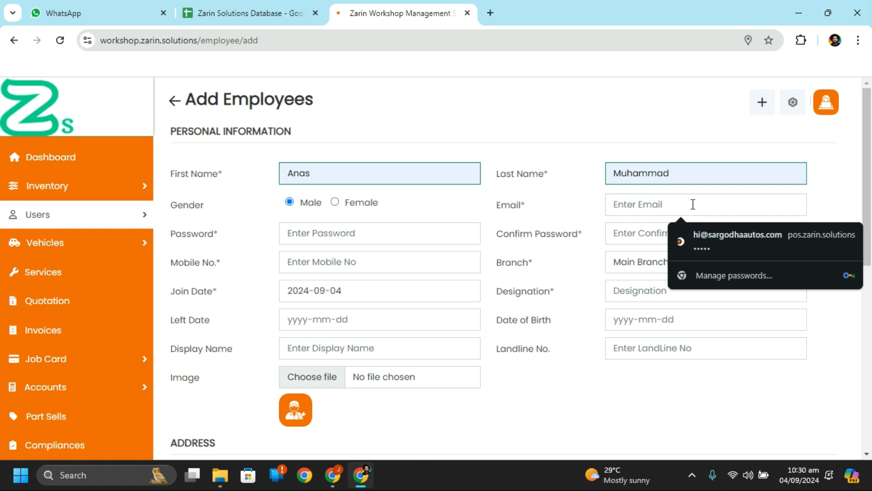
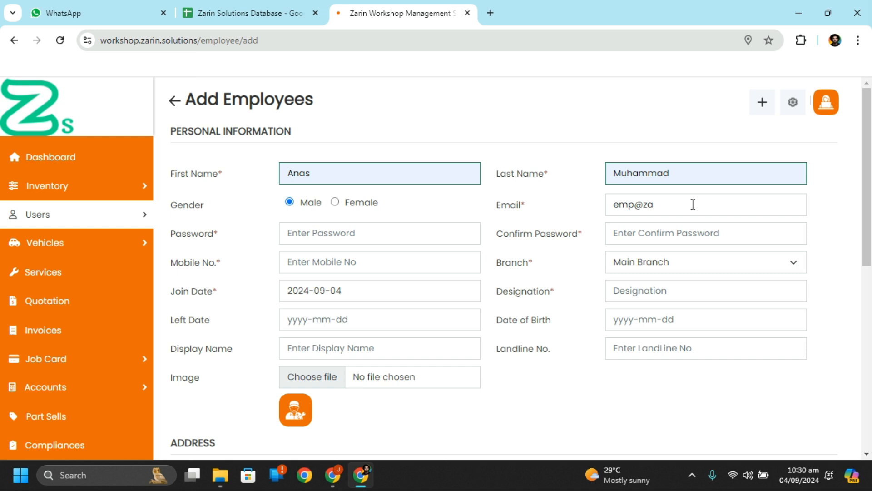
Step: Enter and confirm the password, autofill the mobile number and keep Main Branch
click(383, 235)
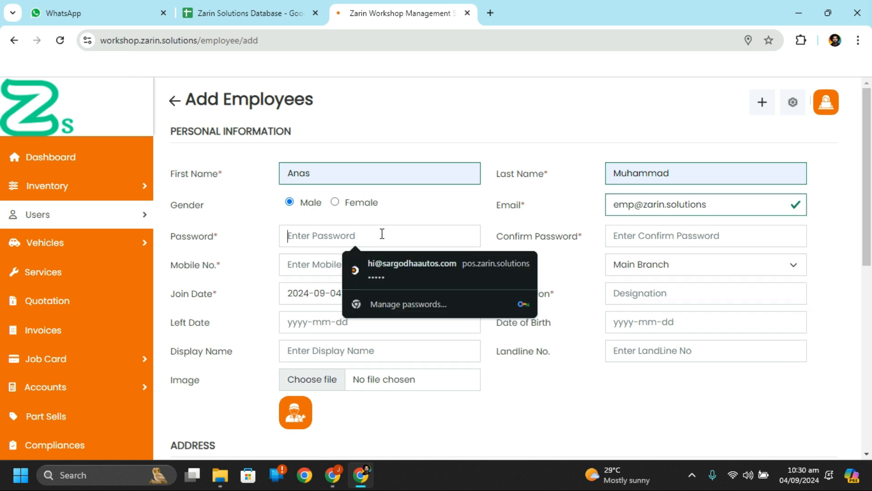
text(•••••••••)
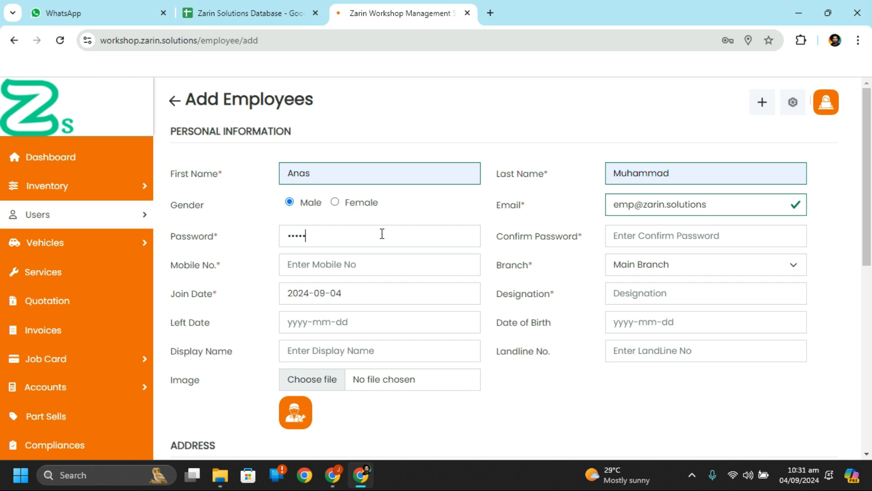
key(Tab)
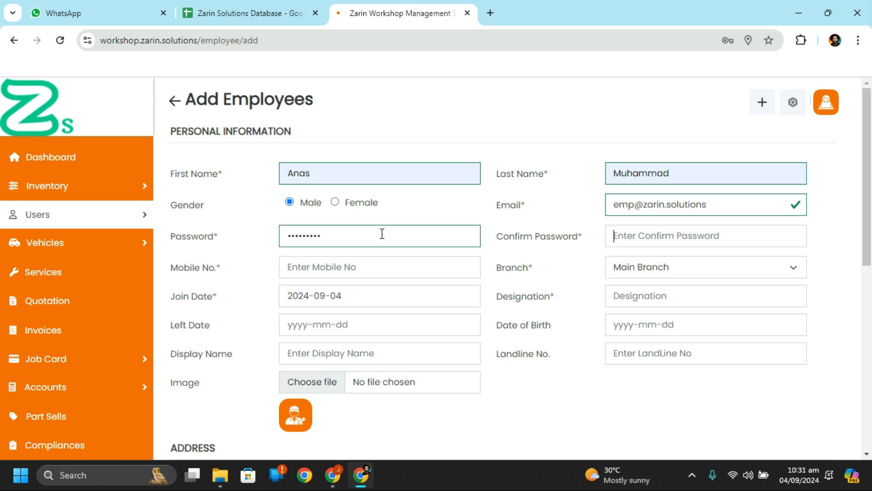
text(•••••••)
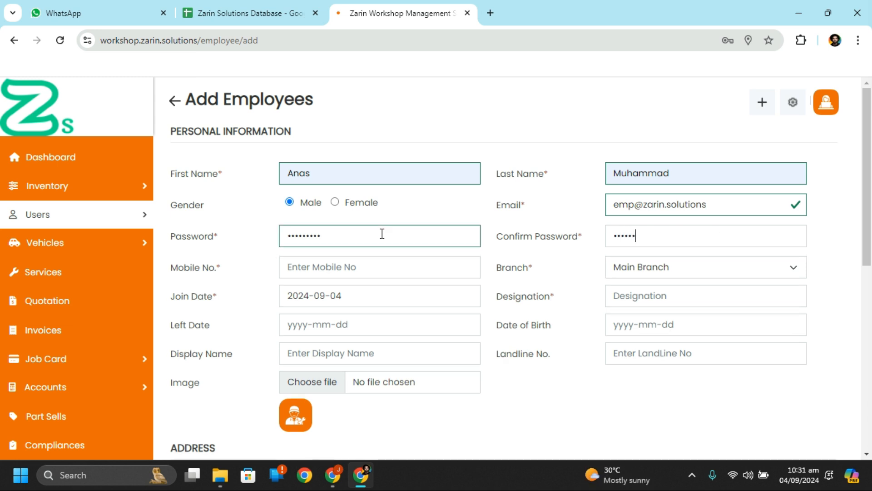
text(••)
click(360, 261)
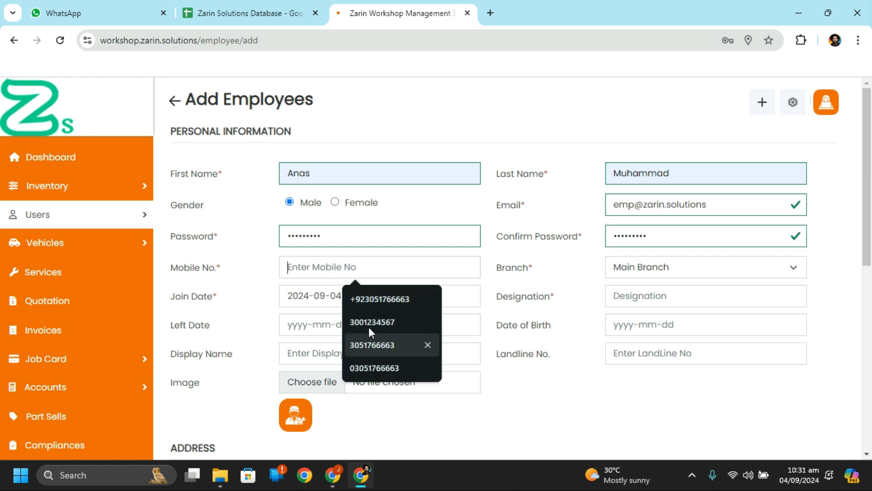
click(367, 368)
click(687, 271)
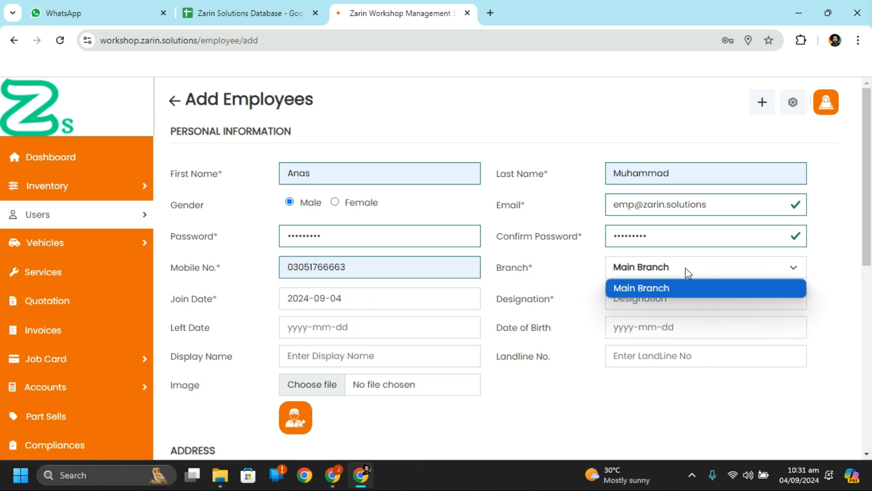
click(687, 273)
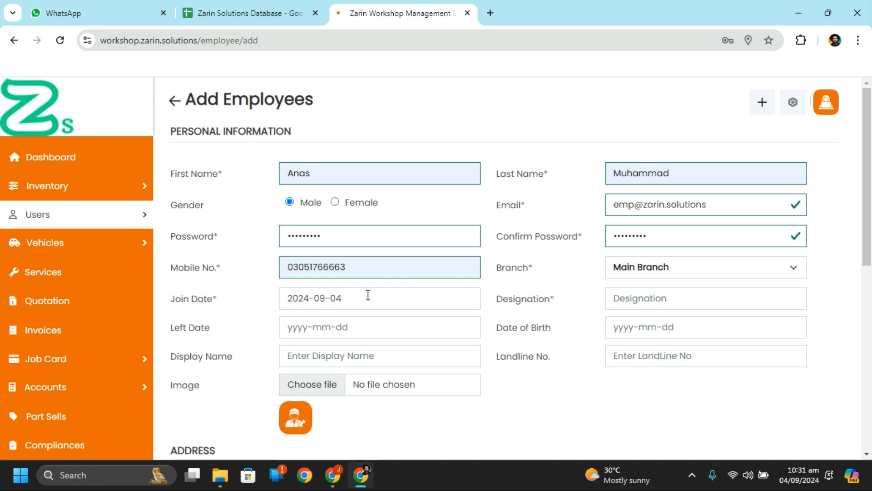
Step: Set the designation to Mechanic, correcting the misspelled 'Macanic'
click(664, 301)
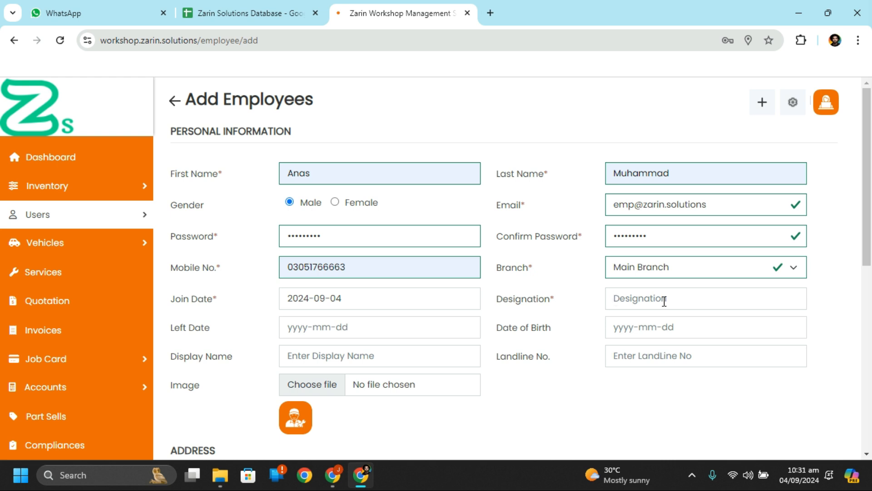
text(Macanic)
double_click(648, 299)
right_click(647, 300)
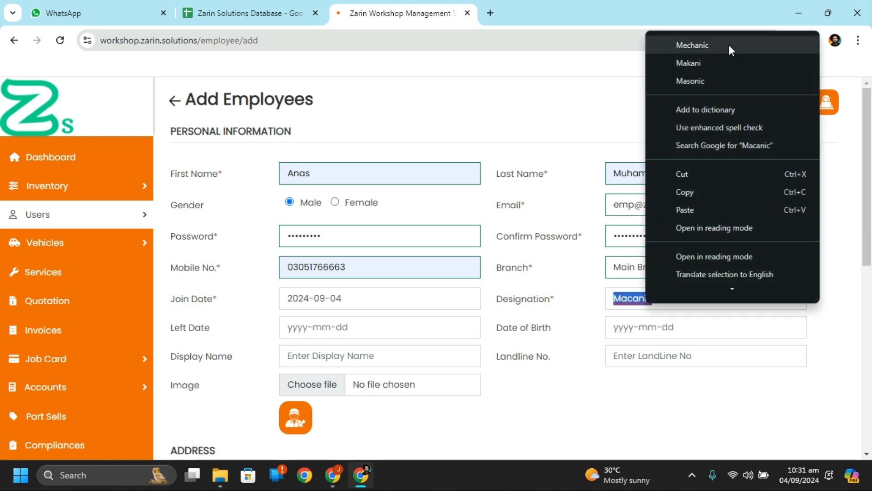
click(729, 45)
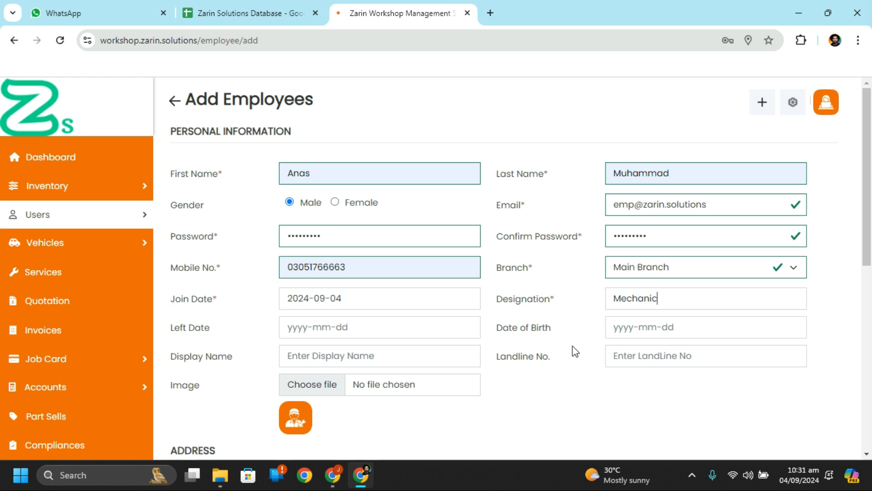
Step: Review the Address section of the employee form and submit the Main Branch Mechanic
scroll(594, 360, down, 2)
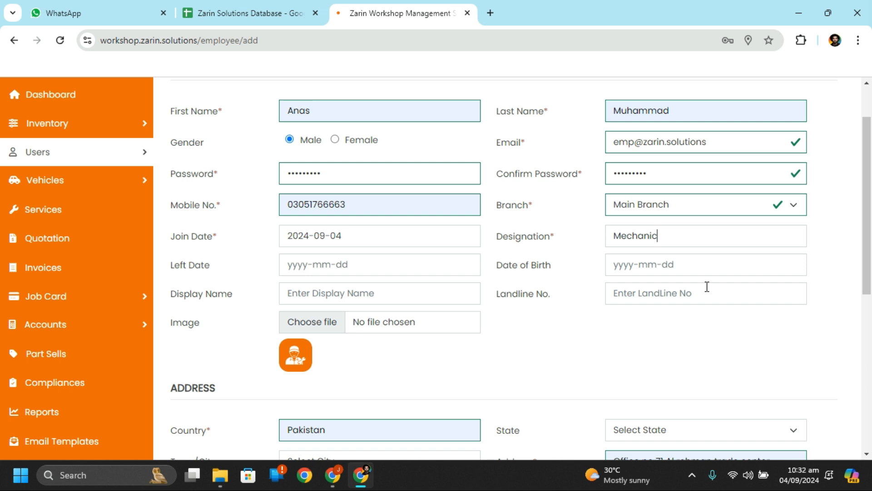
scroll(707, 286, down, 3)
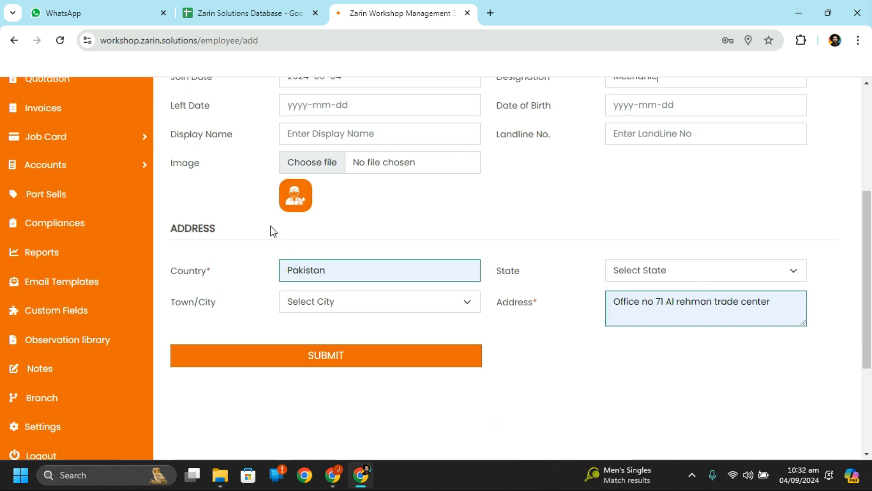
scroll(489, 257, up, 5)
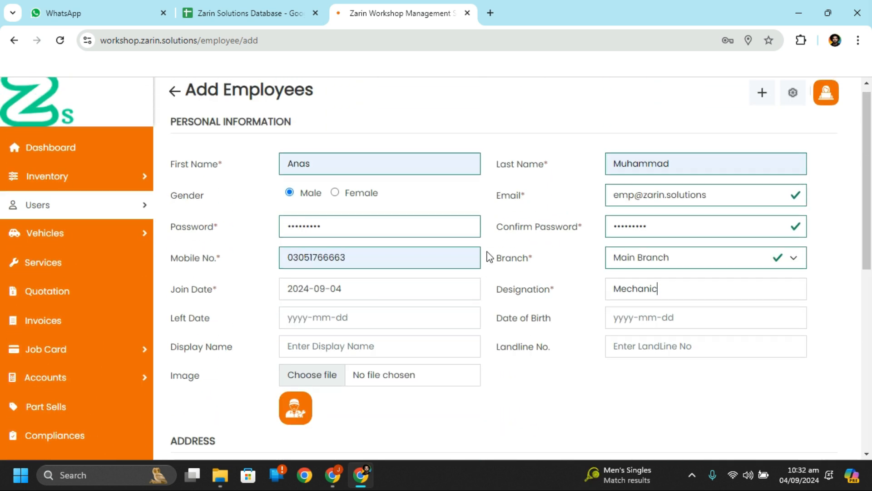
scroll(488, 257, down, 3)
scroll(488, 257, up, 1)
scroll(490, 257, down, 1)
scroll(490, 257, up, 1)
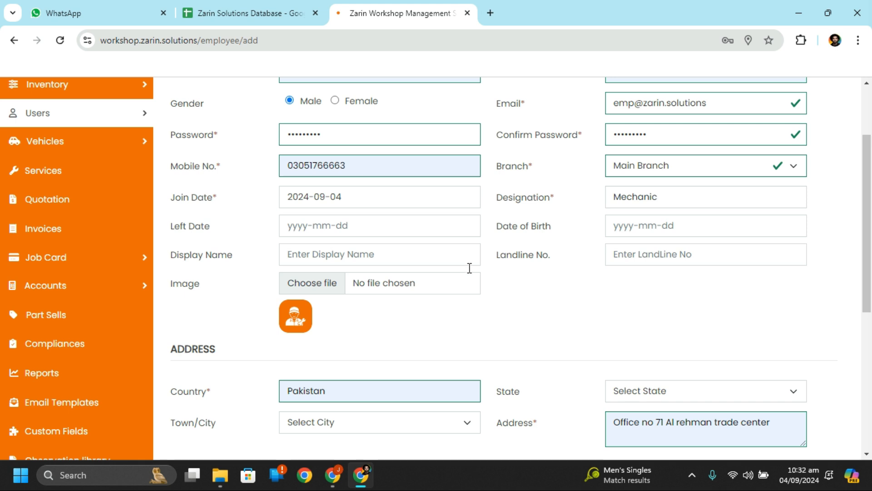
scroll(504, 327, down, 4)
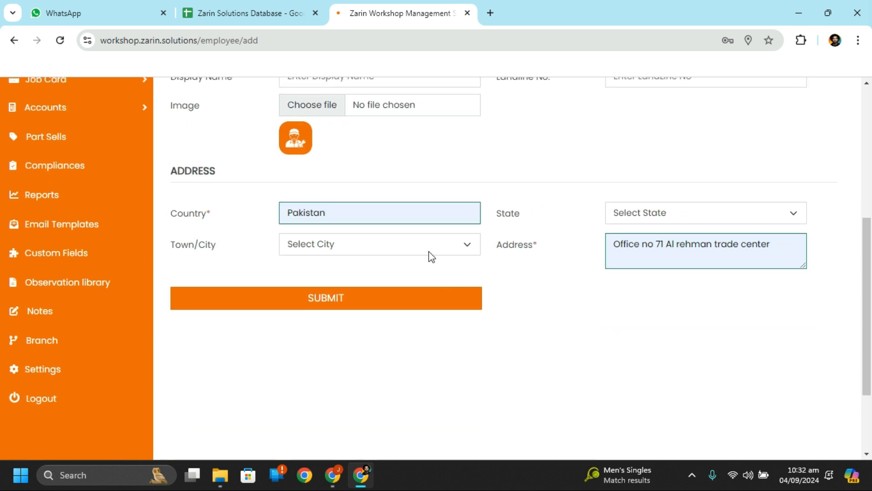
scroll(479, 347, up, 1)
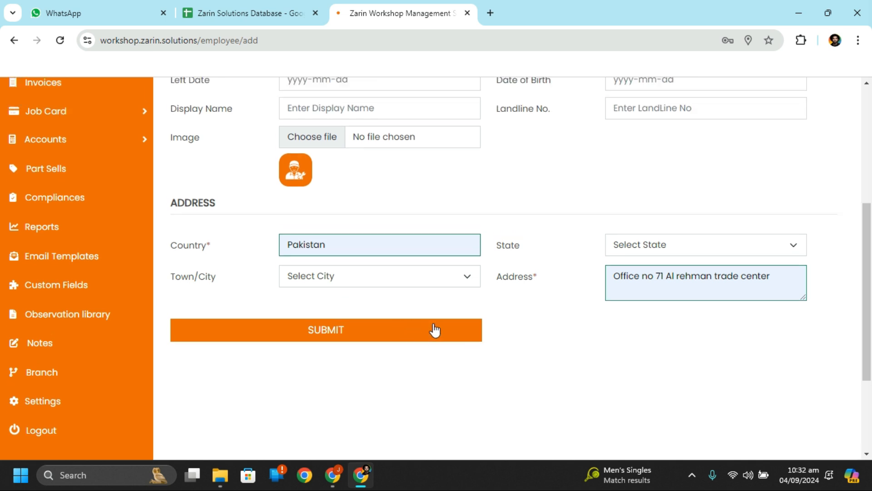
click(419, 333)
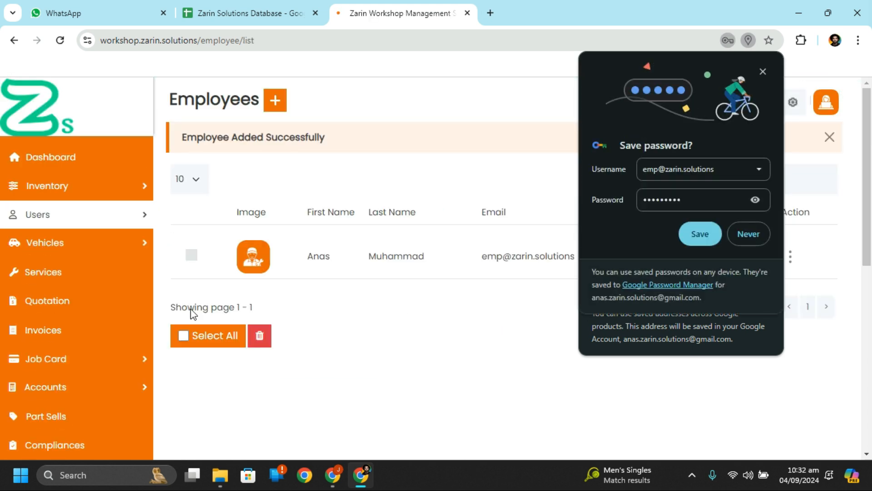
Step: Return to the dashboard, dismiss Chrome's password and address prompts, and open the Suppliers list
click(101, 155)
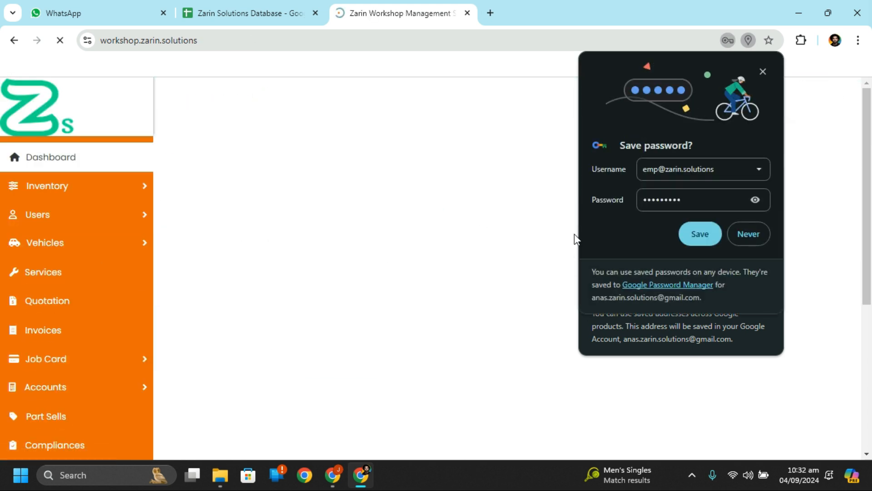
click(763, 72)
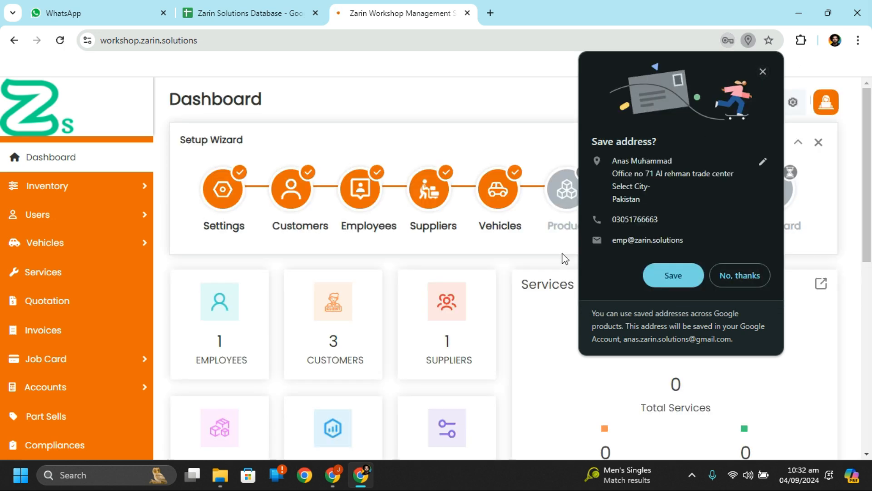
click(761, 71)
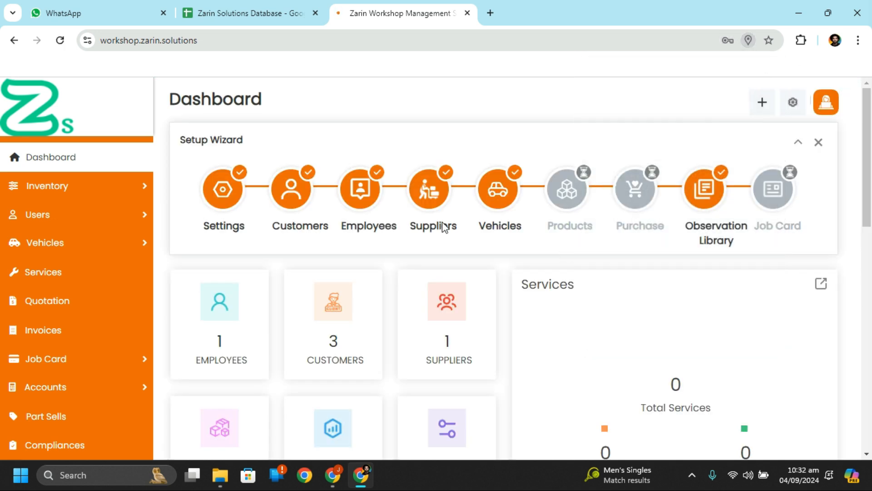
click(426, 187)
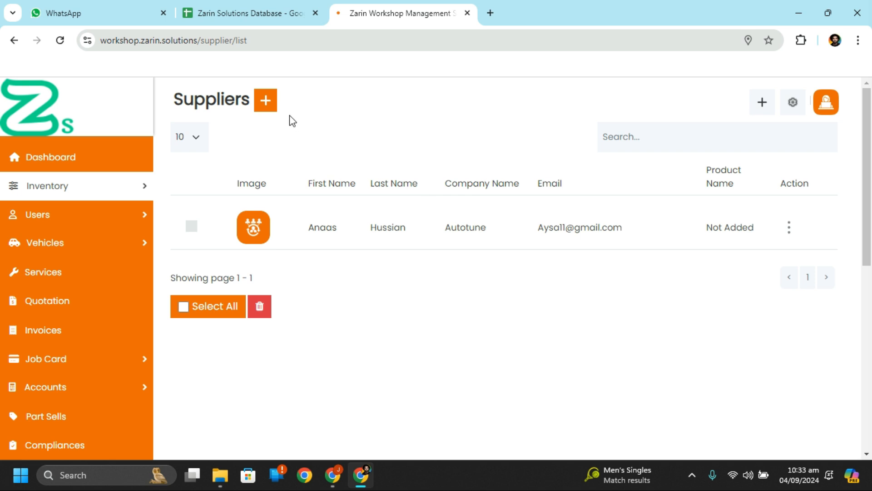
Step: Review the Autotune supplier's edit form, then open the Vehicles list from the dashboard
click(788, 228)
click(705, 281)
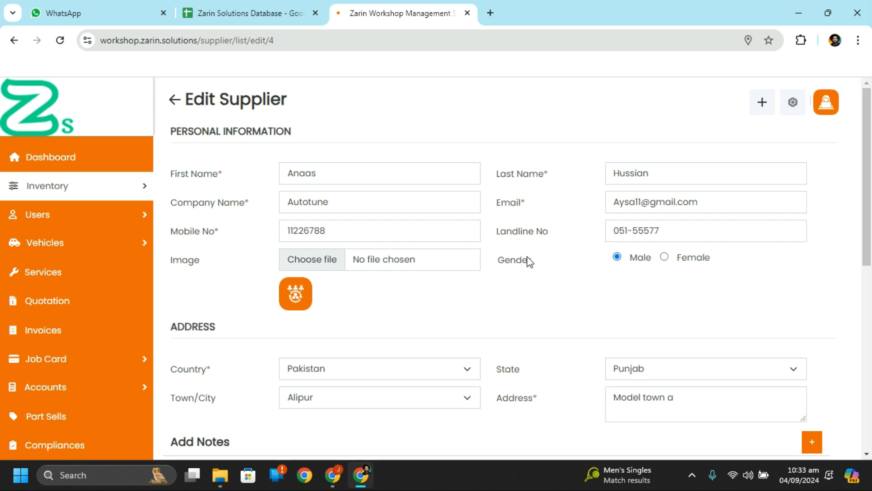
scroll(527, 259, down, 5)
click(107, 172)
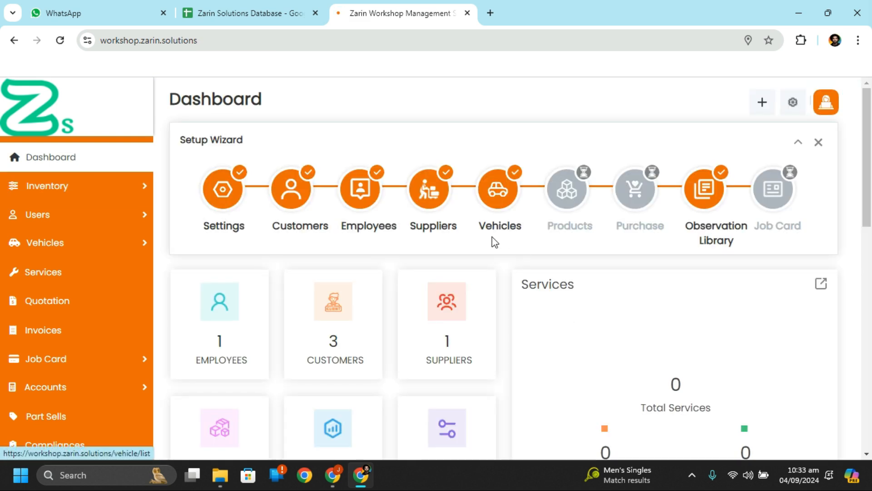
click(496, 192)
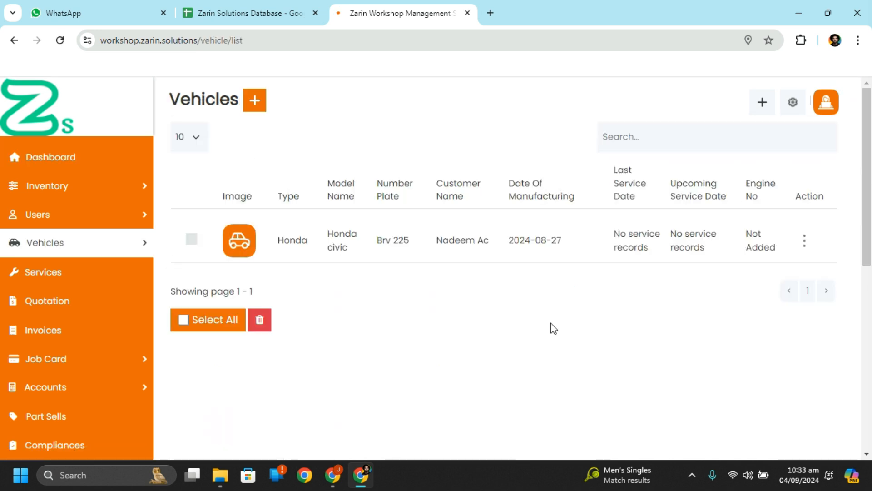
click(260, 101)
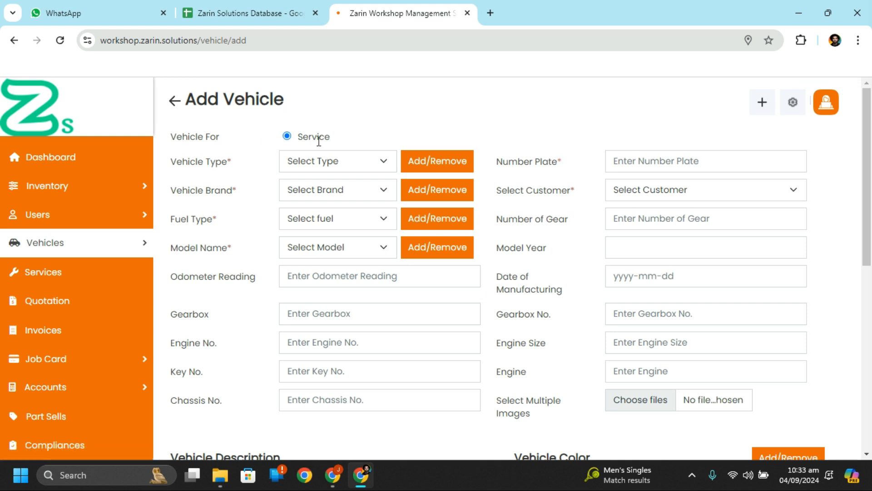
click(347, 163)
click(341, 159)
click(342, 158)
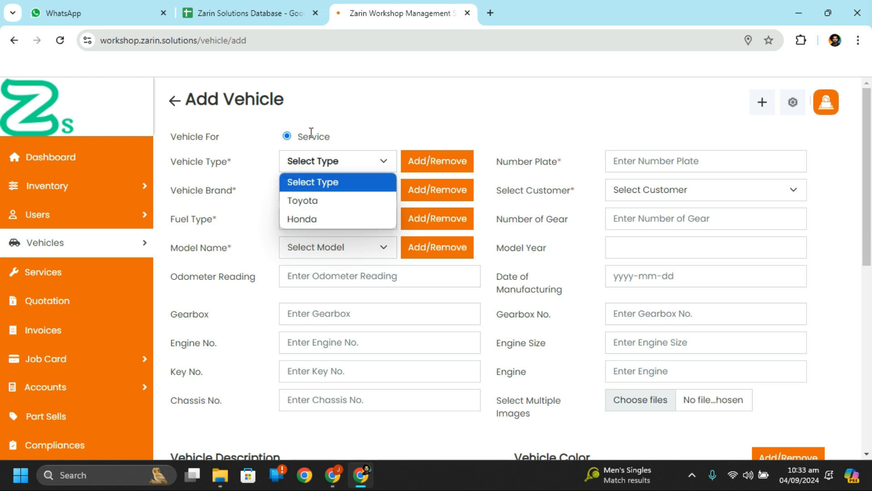
click(254, 175)
click(348, 170)
click(340, 163)
Step: Delete the Toyota and Honda vehicle types
click(444, 162)
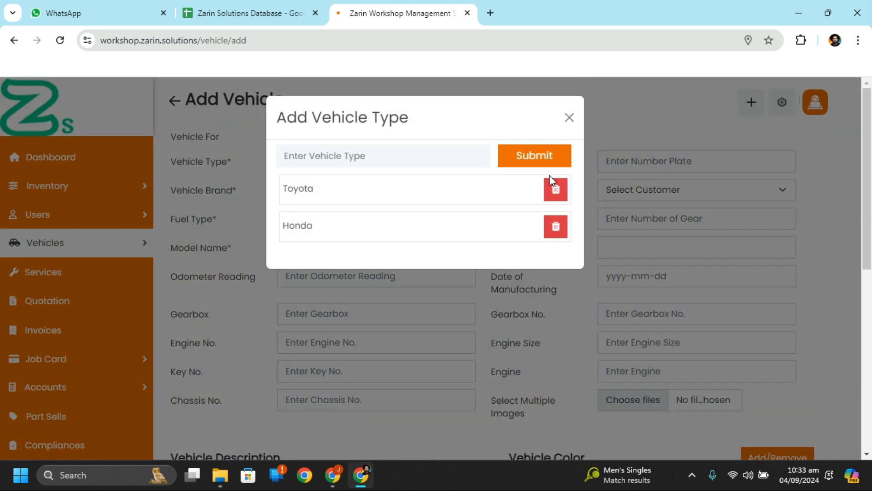
click(555, 190)
click(485, 347)
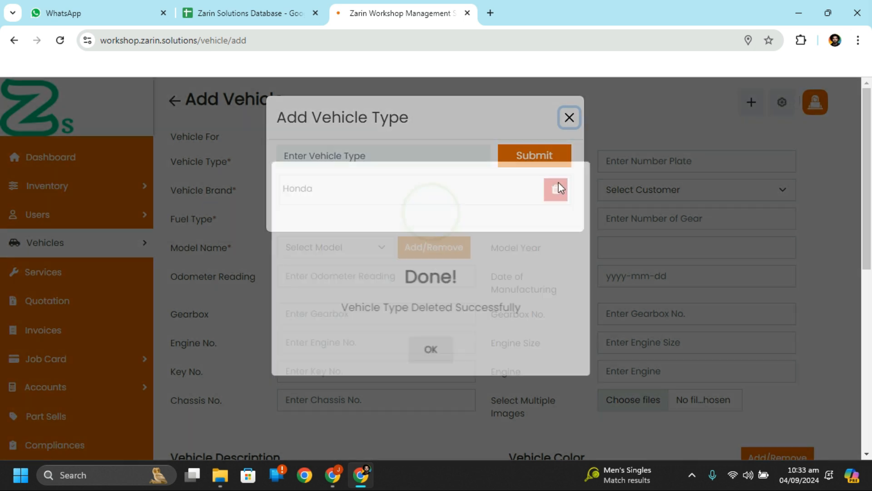
click(431, 359)
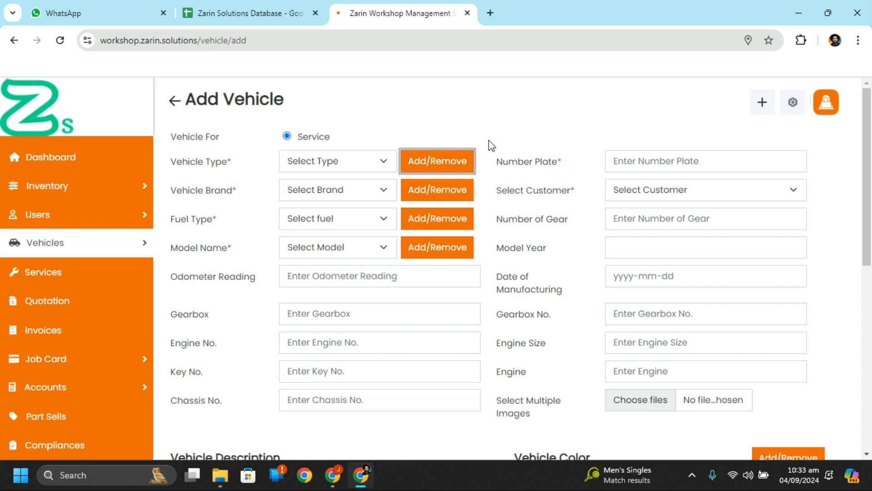
click(457, 165)
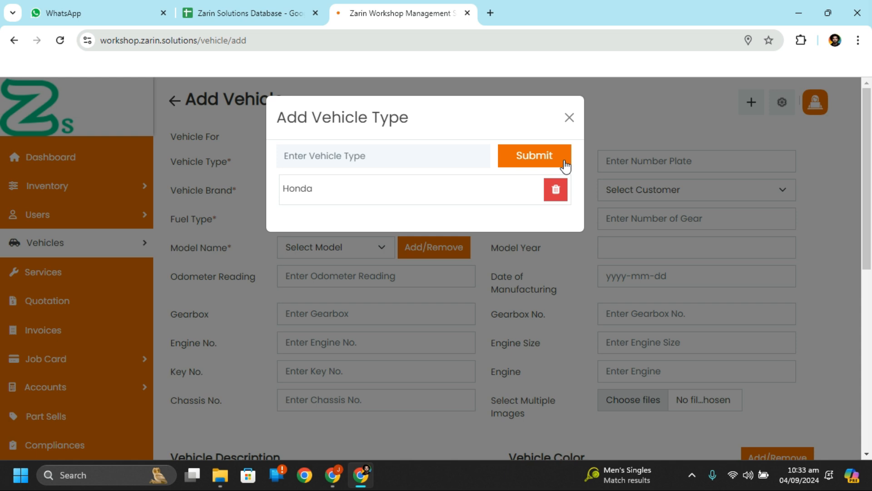
click(556, 189)
click(470, 351)
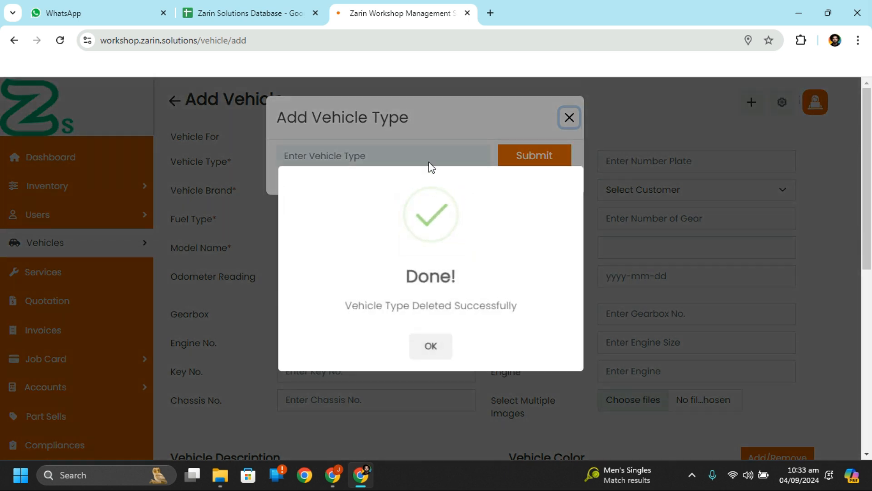
click(431, 345)
Step: Add Truck as a new vehicle type
click(432, 159)
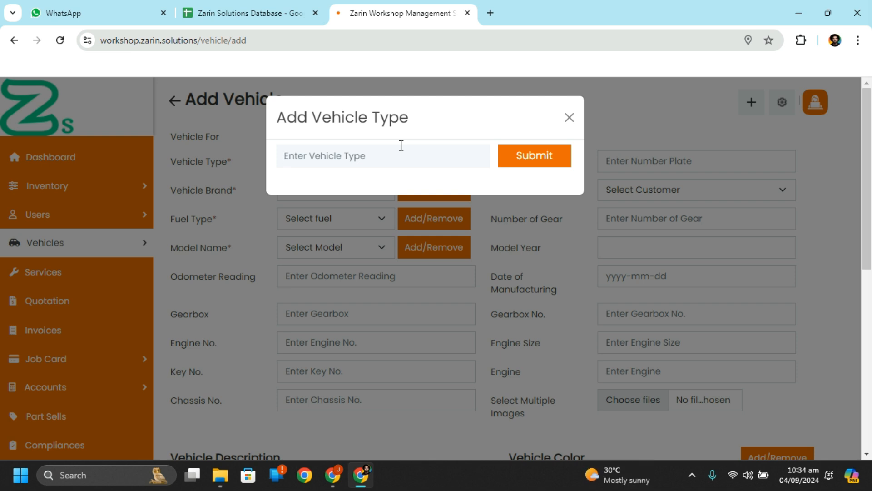
text(Truck)
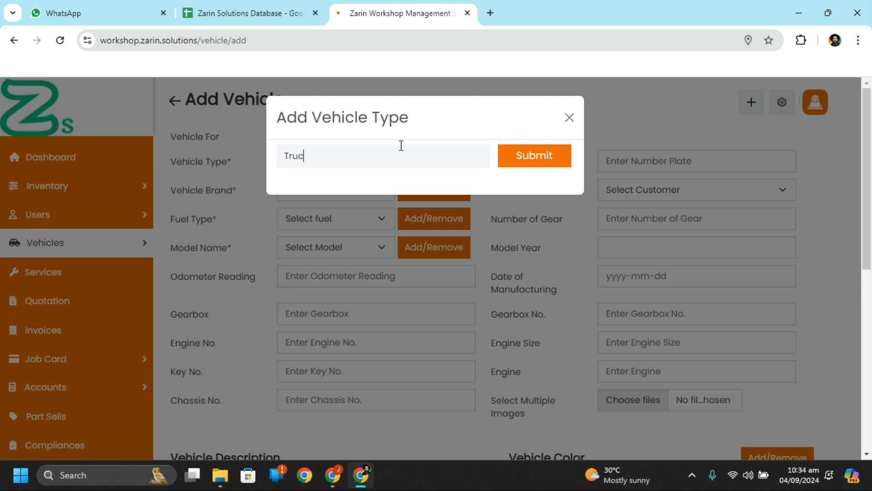
click(530, 155)
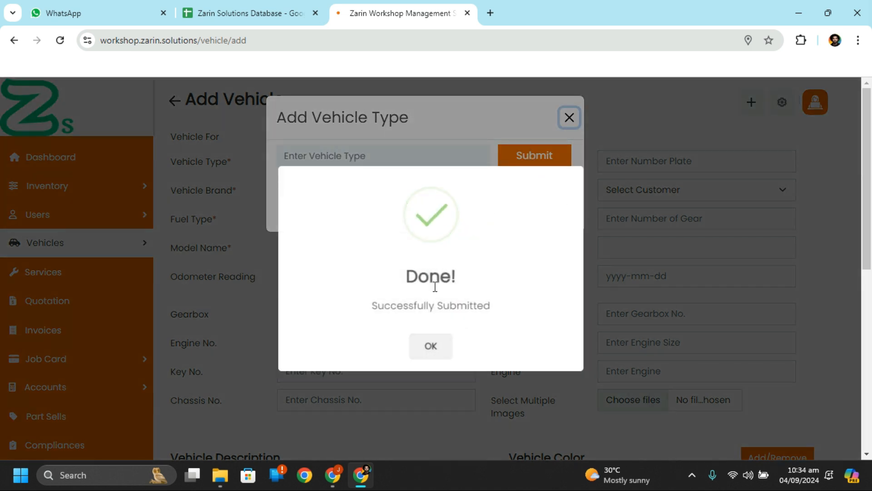
click(437, 343)
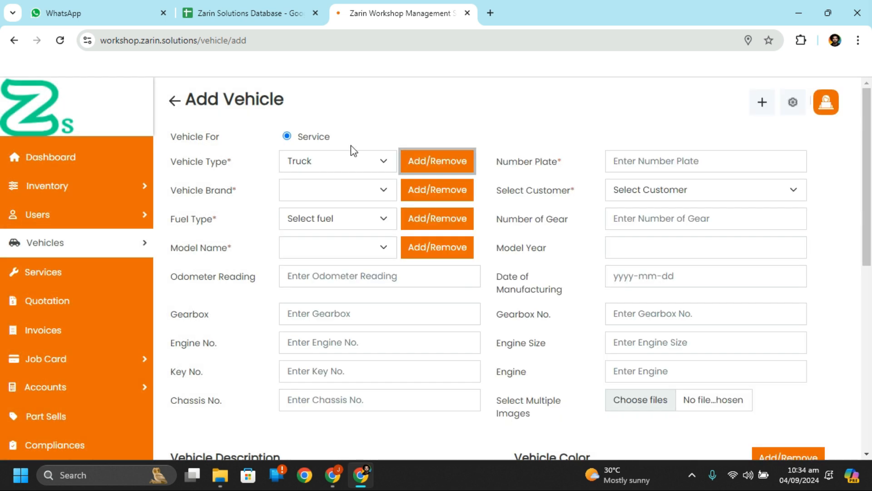
Step: Keep Truck as the vehicle type and delete the Gli vehicle brand
click(360, 168)
click(359, 168)
click(359, 168)
click(360, 168)
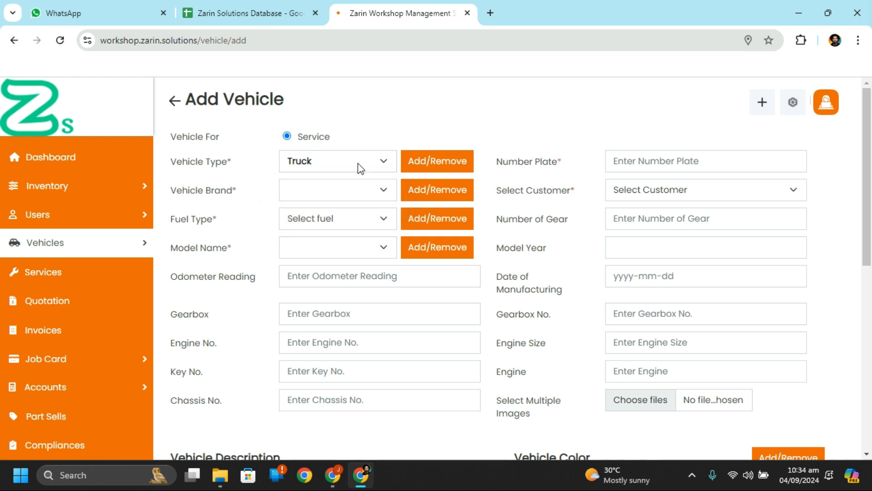
click(379, 191)
click(381, 193)
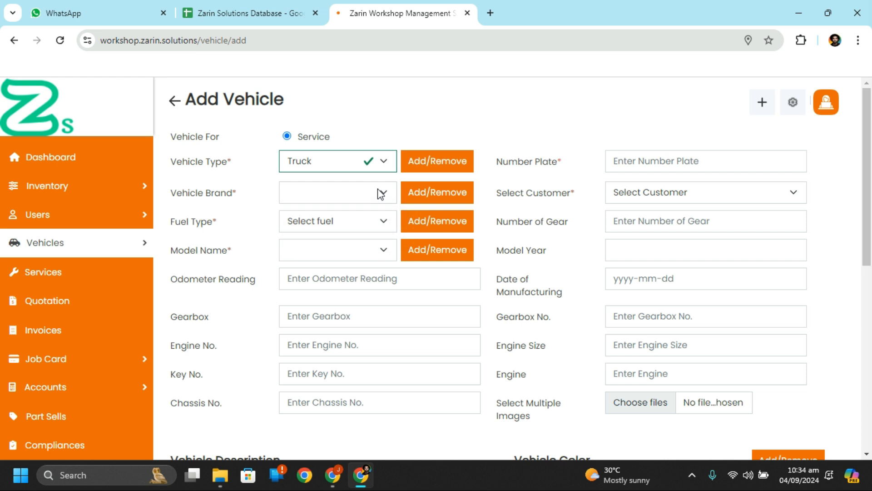
click(448, 193)
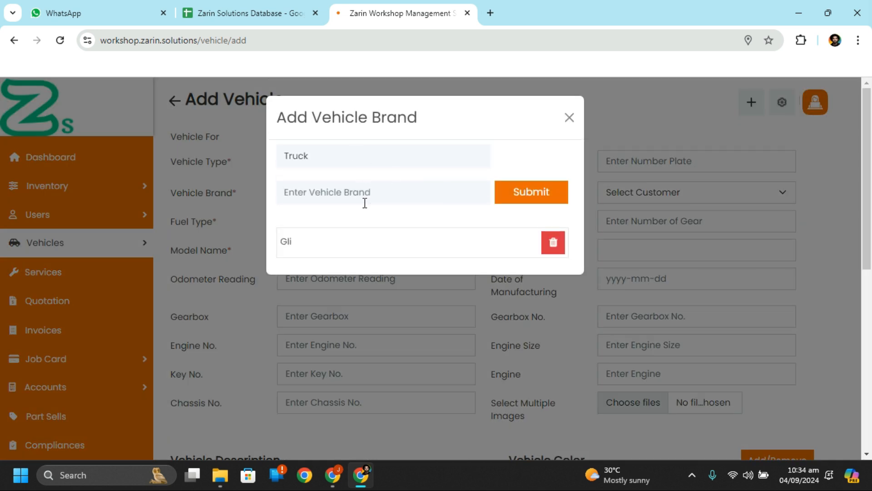
click(554, 244)
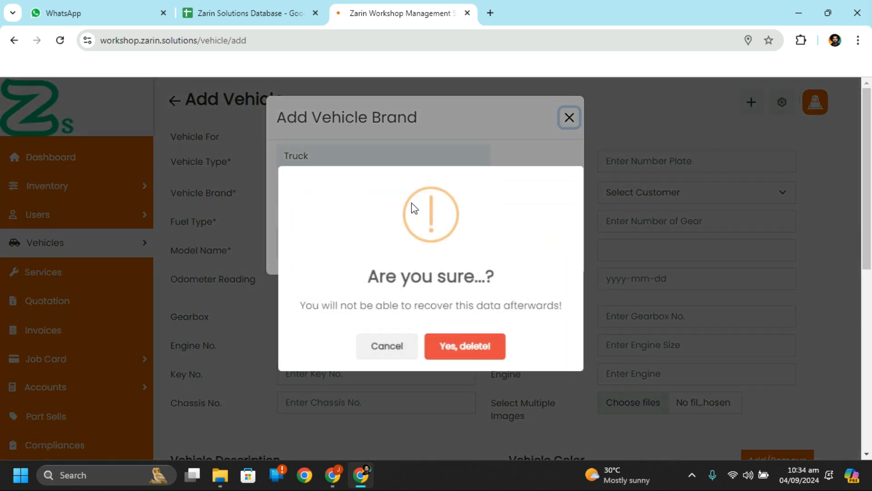
click(498, 343)
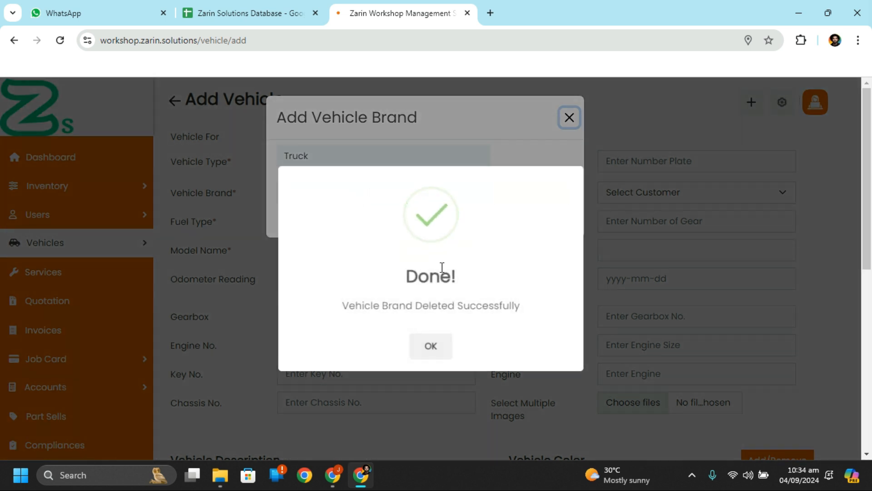
click(445, 350)
Step: Add Hino as a new truck brand
click(431, 199)
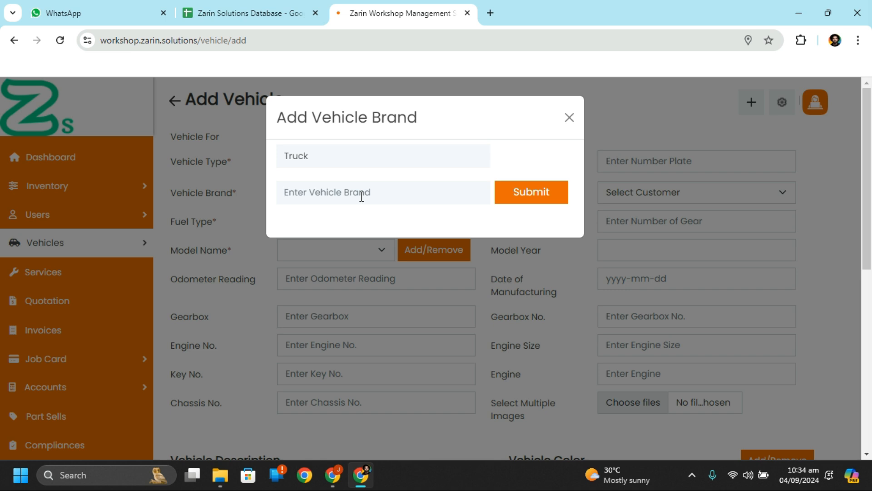
text(Hino)
click(546, 201)
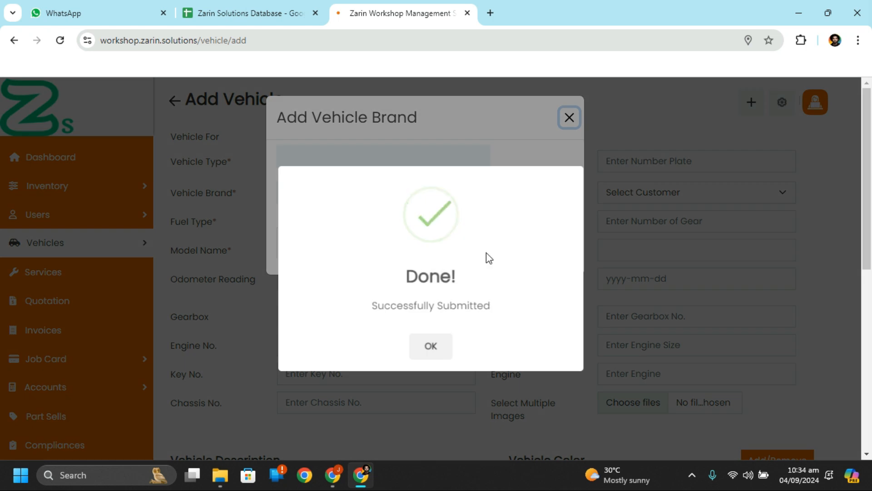
click(431, 345)
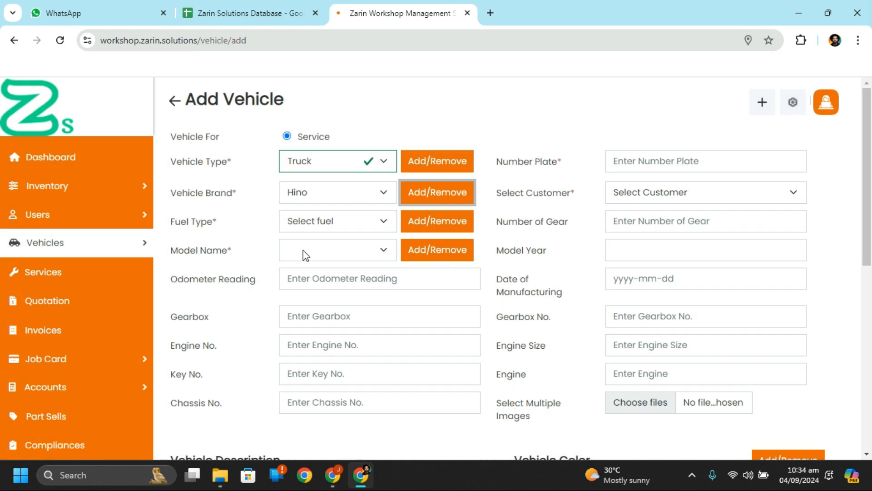
Step: Choose Desel as the fuel type, leaving the fuel type list unchanged
click(349, 223)
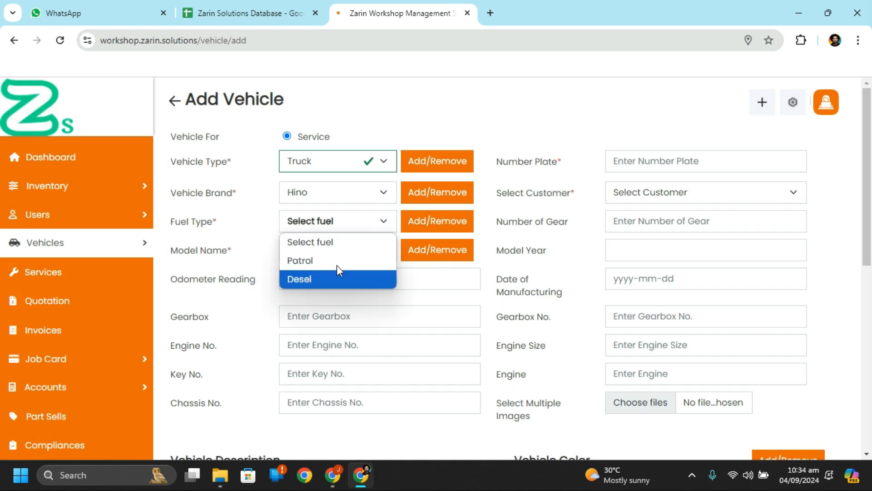
click(353, 278)
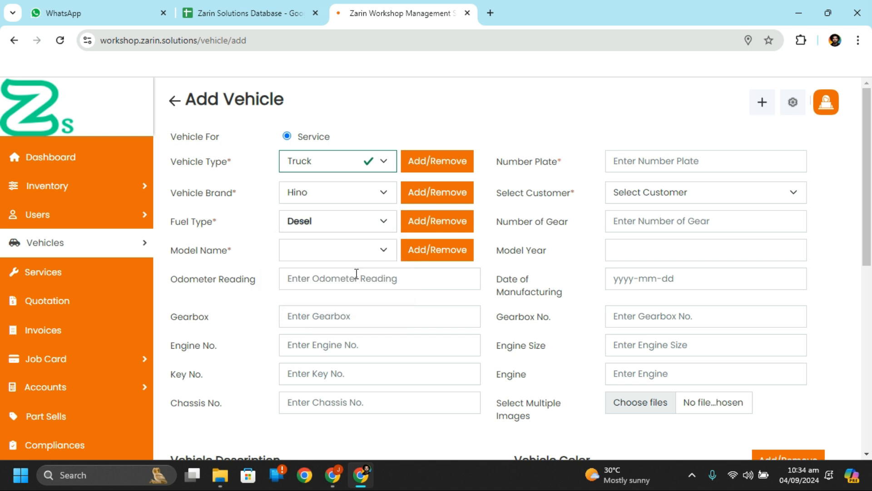
click(453, 222)
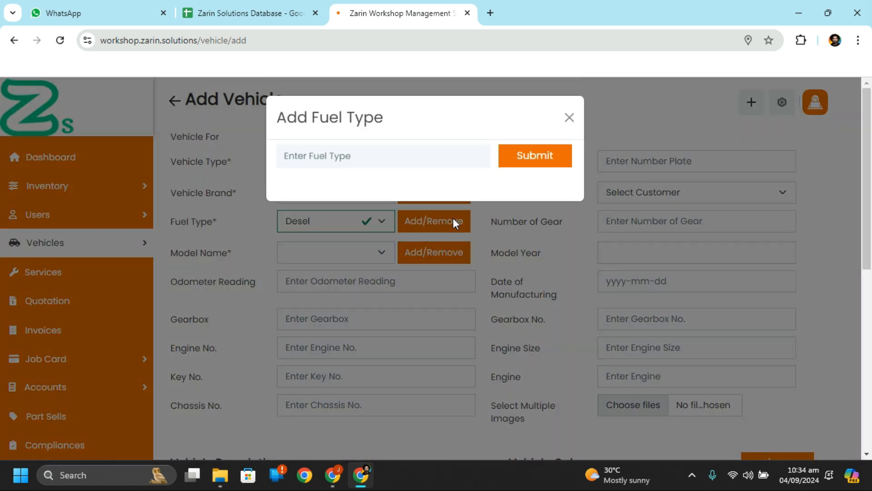
click(569, 118)
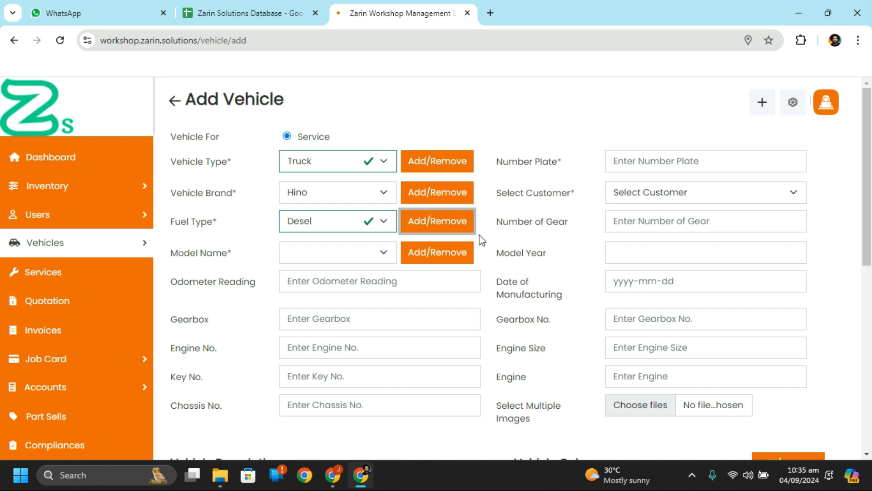
click(382, 252)
click(382, 254)
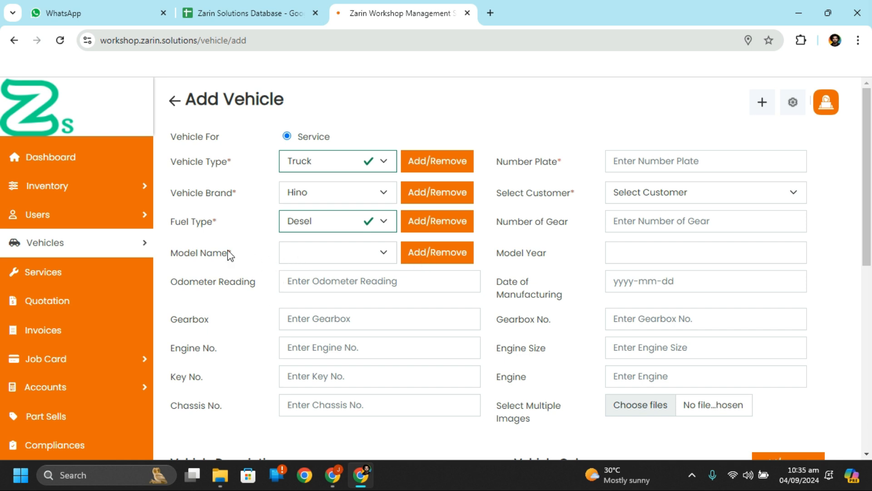
Step: Delete the Honda civic model name and keep Hino as the model's brand
click(456, 253)
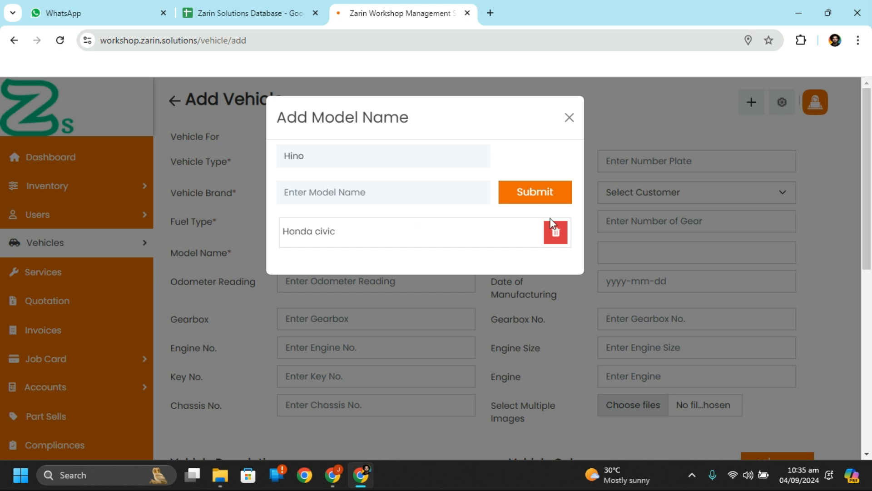
click(555, 232)
click(464, 346)
click(384, 194)
click(350, 157)
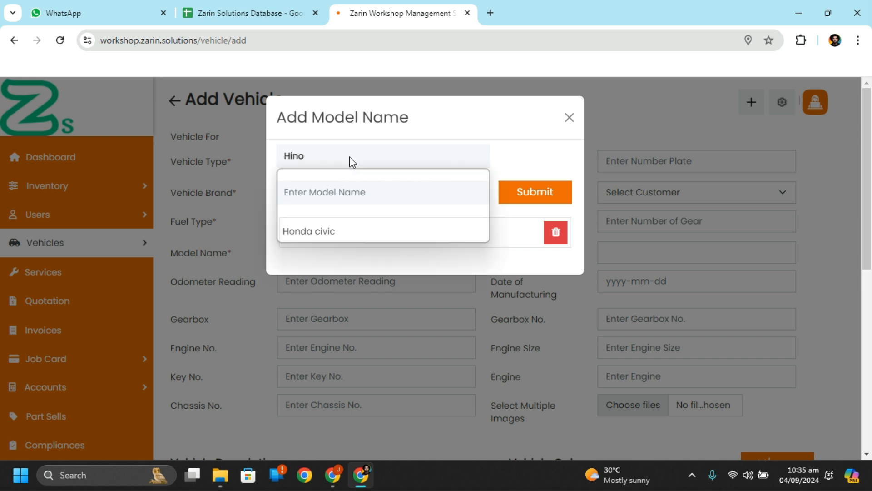
click(350, 158)
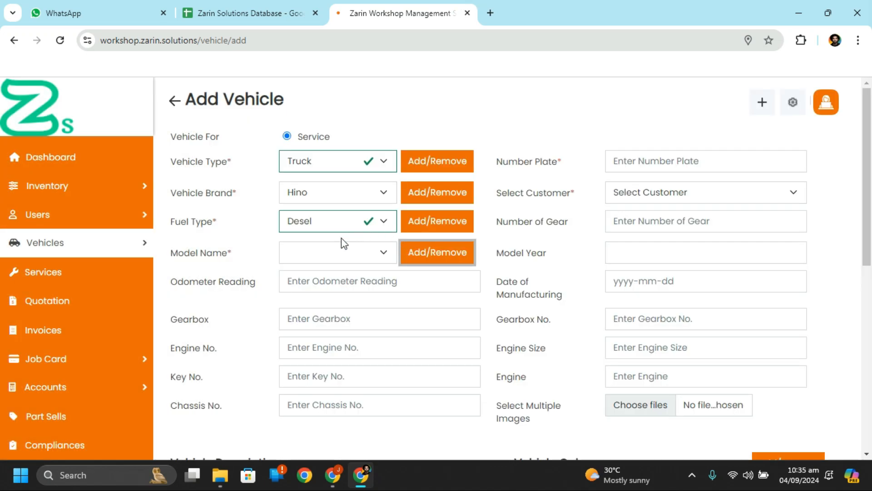
Step: Confirm Hino as the brand with no models listed, and start adding a Hino model name
click(368, 259)
click(435, 247)
click(436, 247)
click(362, 162)
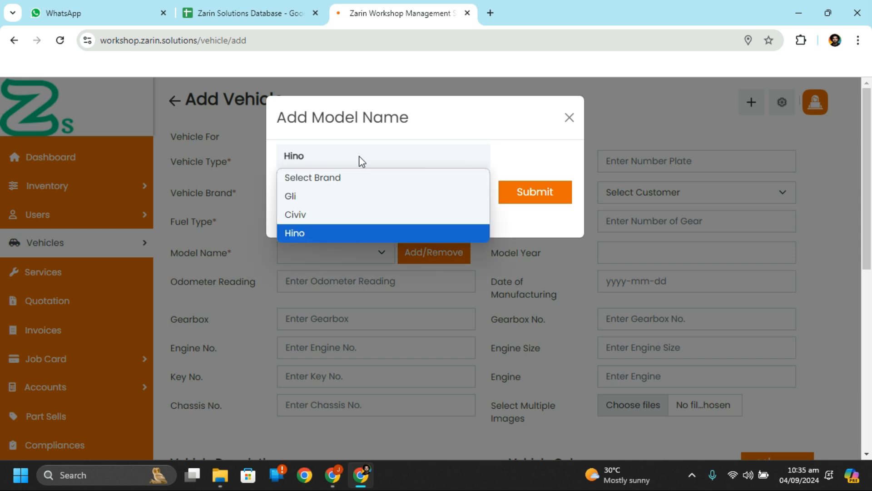
click(344, 159)
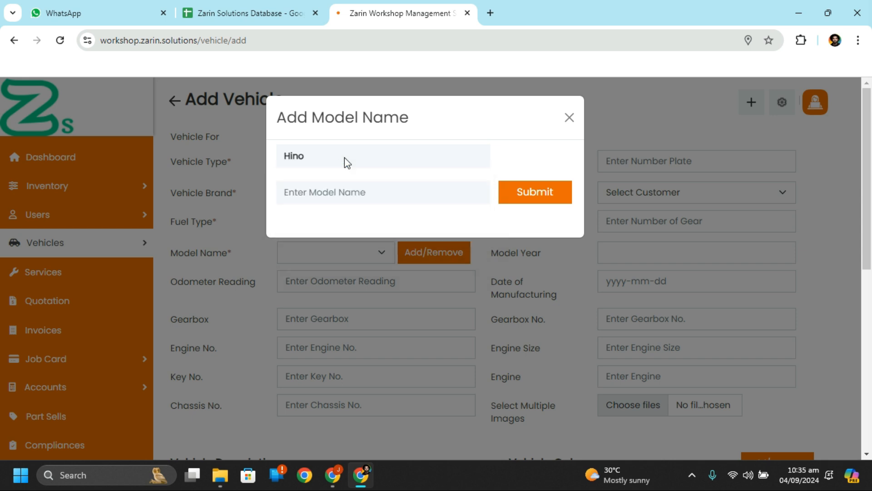
click(570, 117)
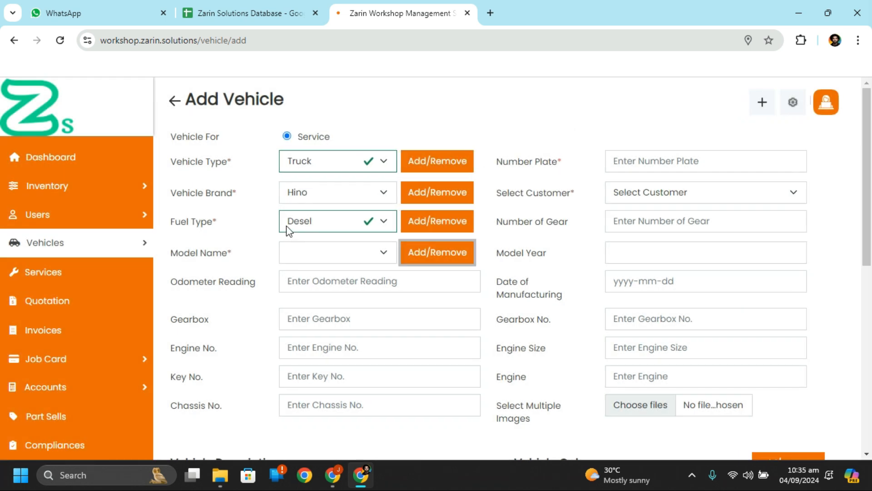
click(337, 195)
click(340, 194)
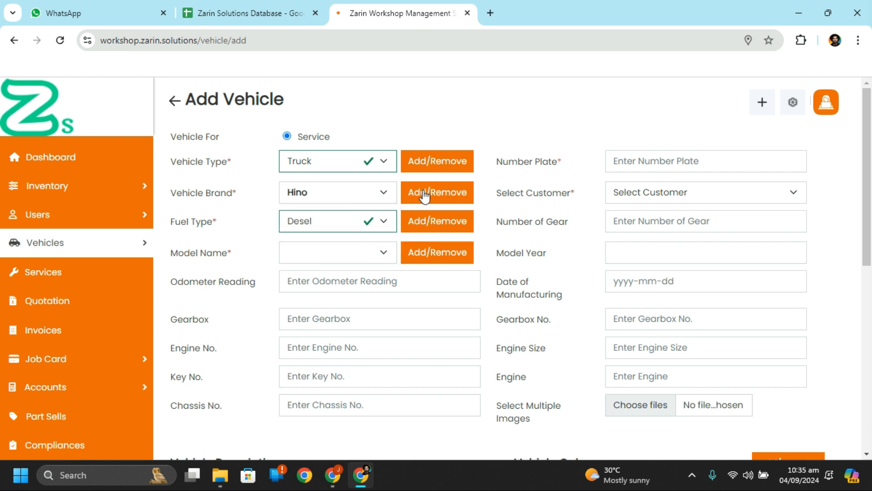
click(366, 249)
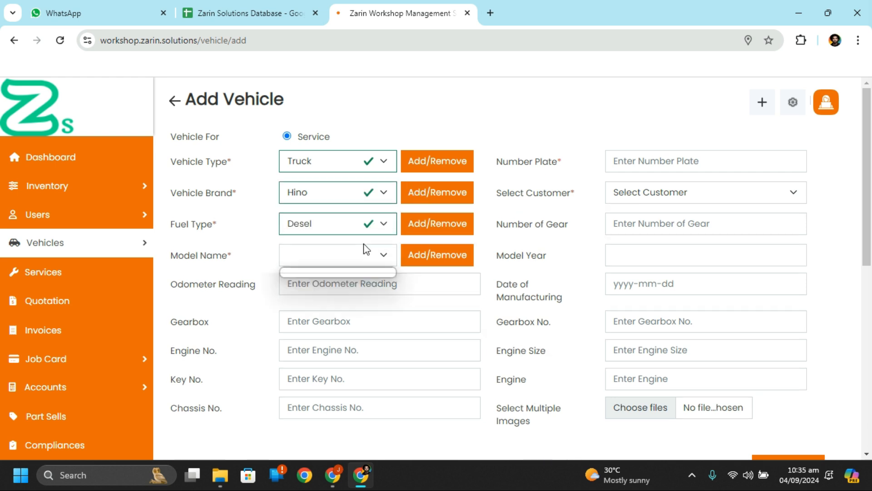
click(430, 255)
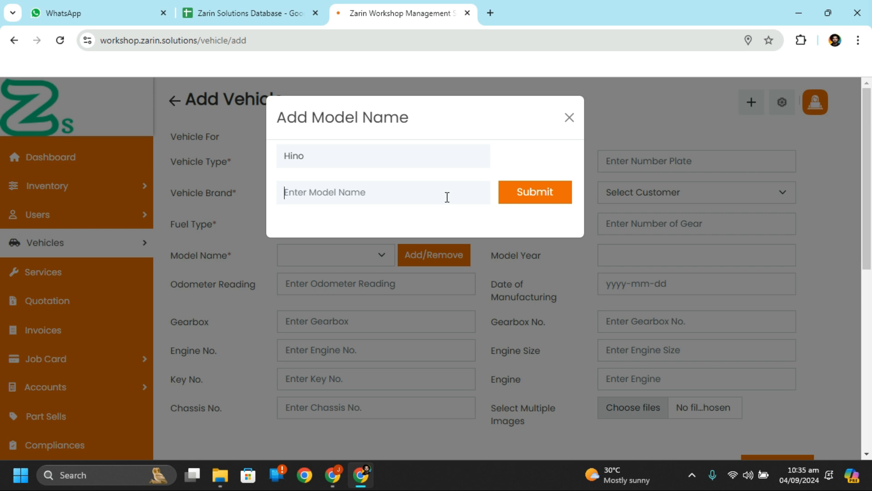
Step: Save VRX as a new model name, correcting the typo, and select VRX as Model Name
text(X)
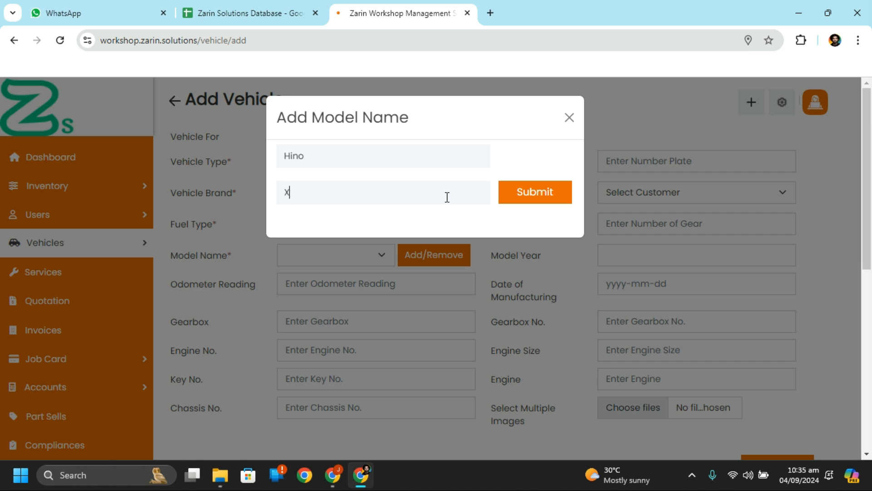
text(RX)
key(BackSpace)
key(BackSpace)
key(BackSpace)
text(VRX)
click(519, 196)
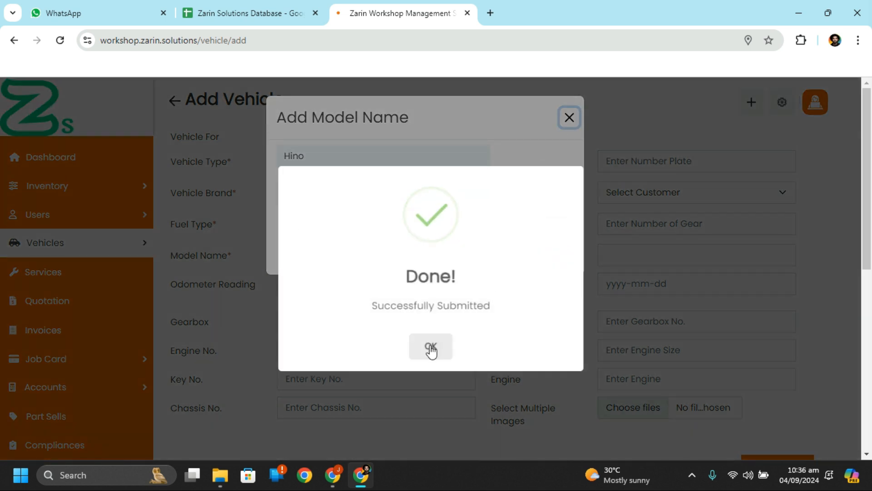
click(431, 347)
click(365, 254)
click(362, 256)
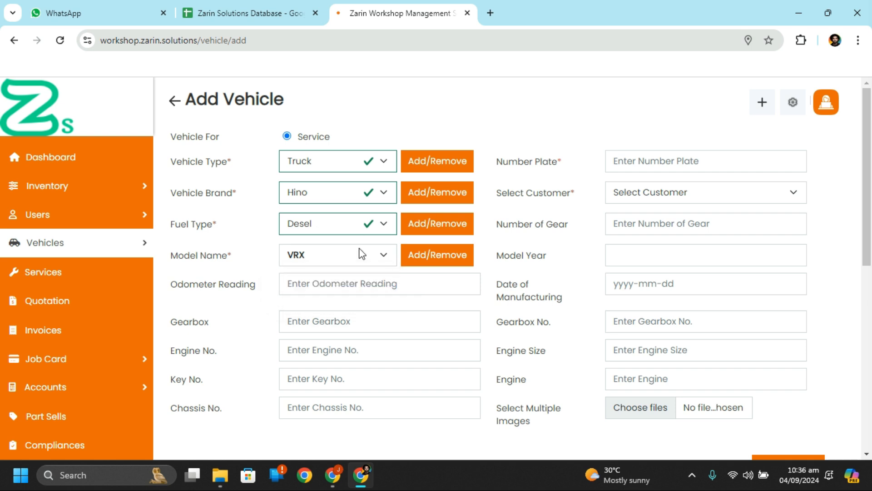
click(364, 274)
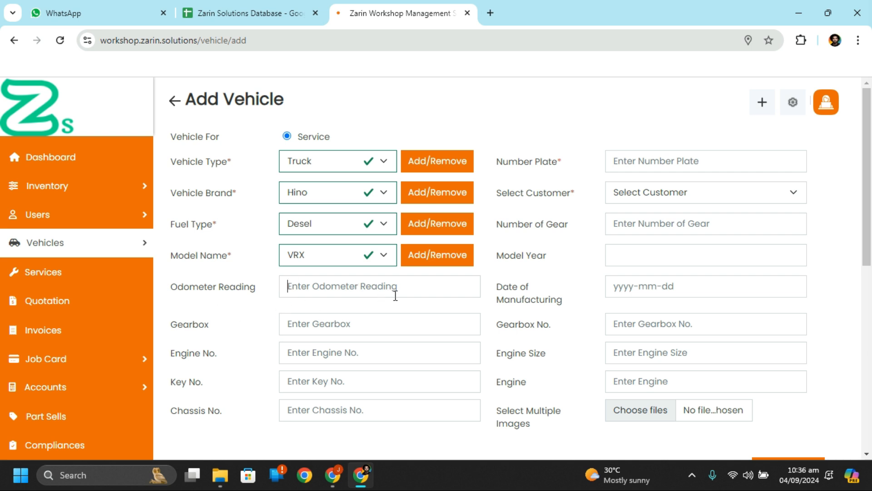
click(684, 160)
text(ZR)
key(BackSpace)
text(RN-)
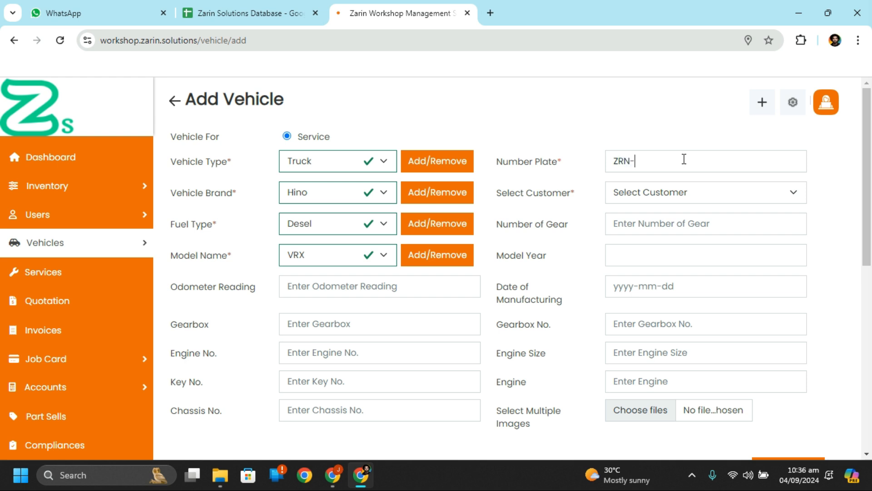
text(7879)
Step: Assign an existing customer, set 4 gears and choose model year 2021
click(673, 200)
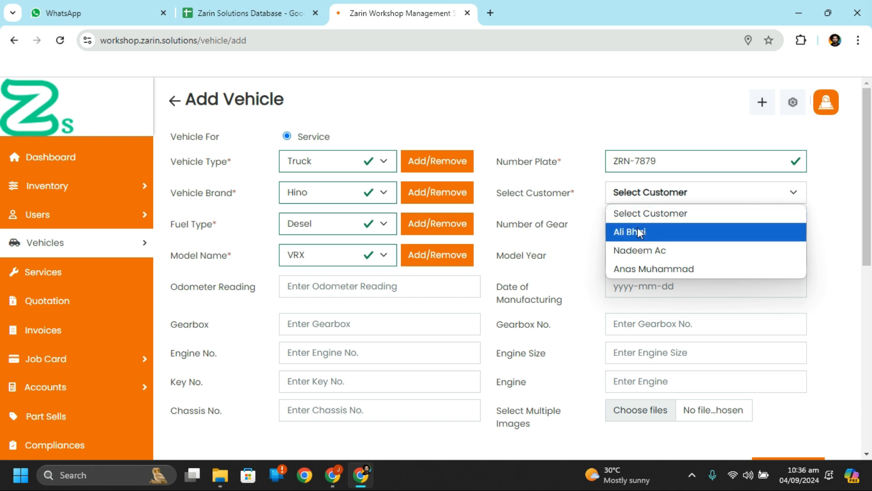
click(656, 267)
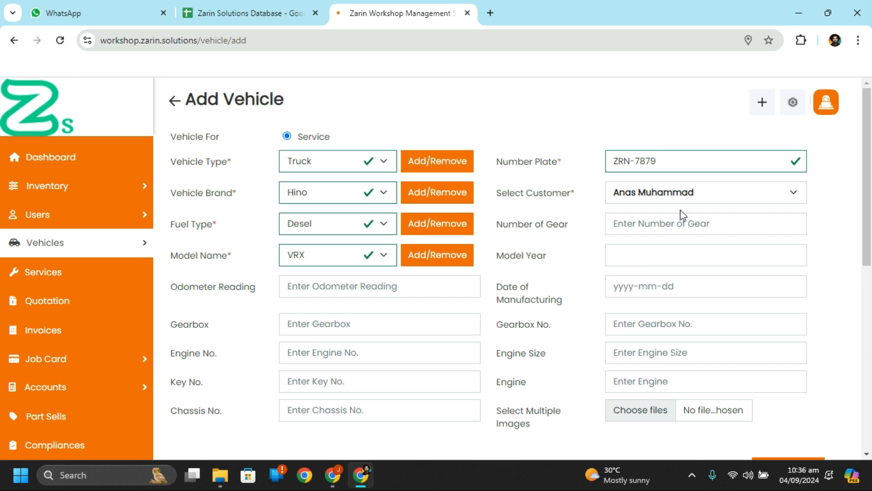
click(682, 227)
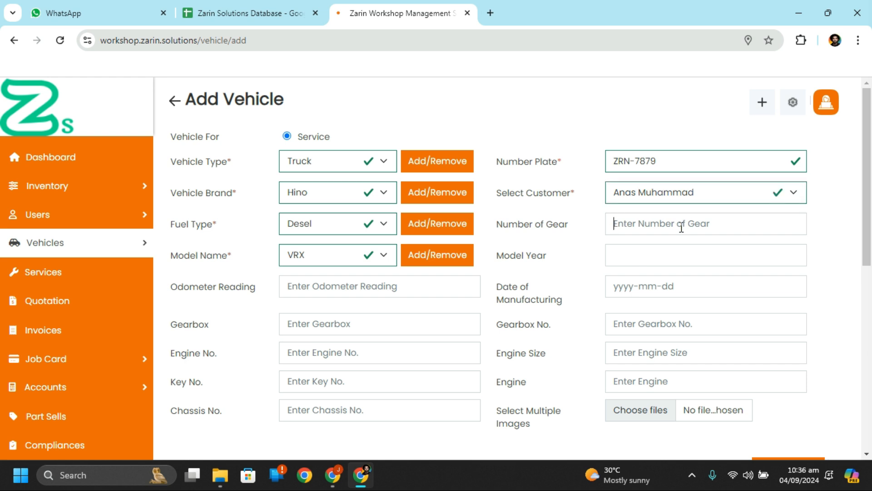
text(4)
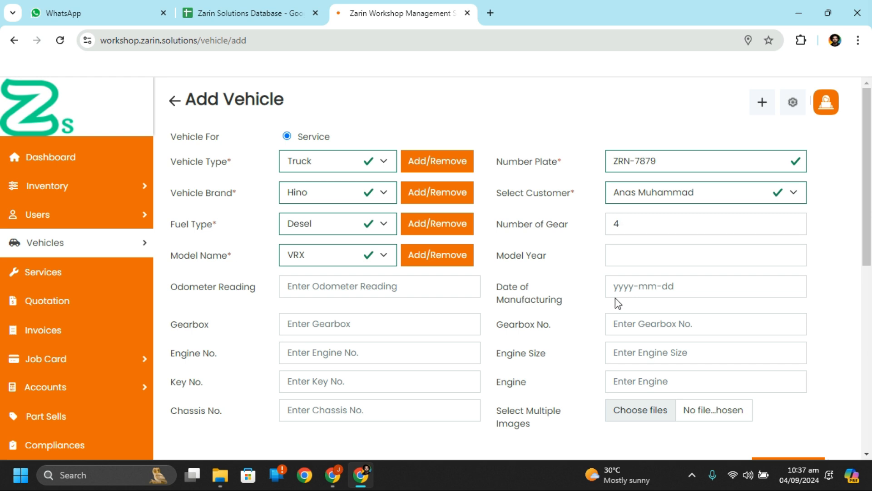
click(633, 291)
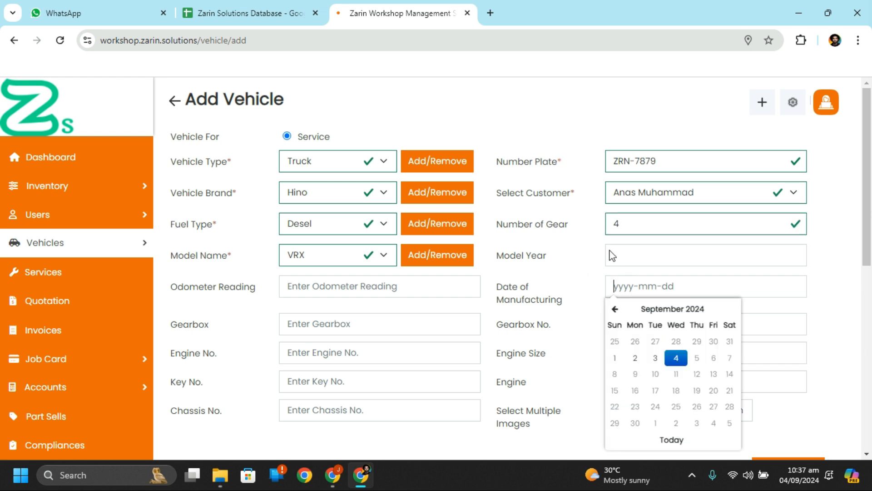
click(629, 251)
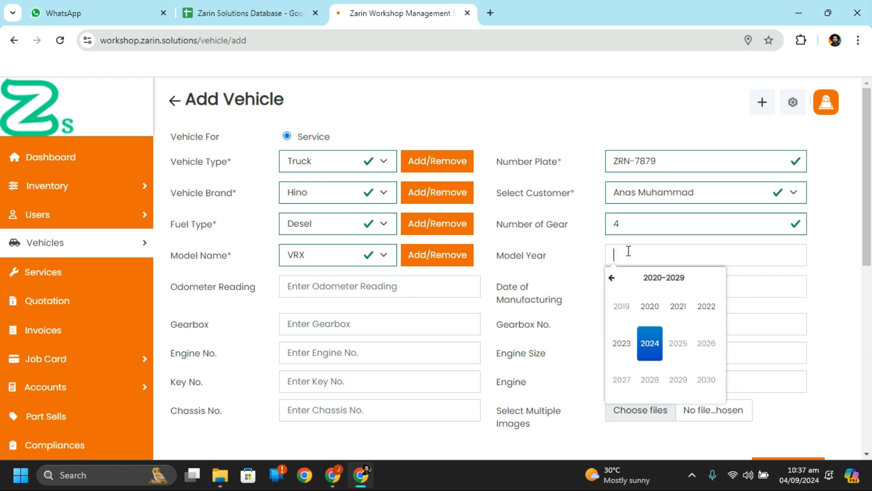
click(689, 317)
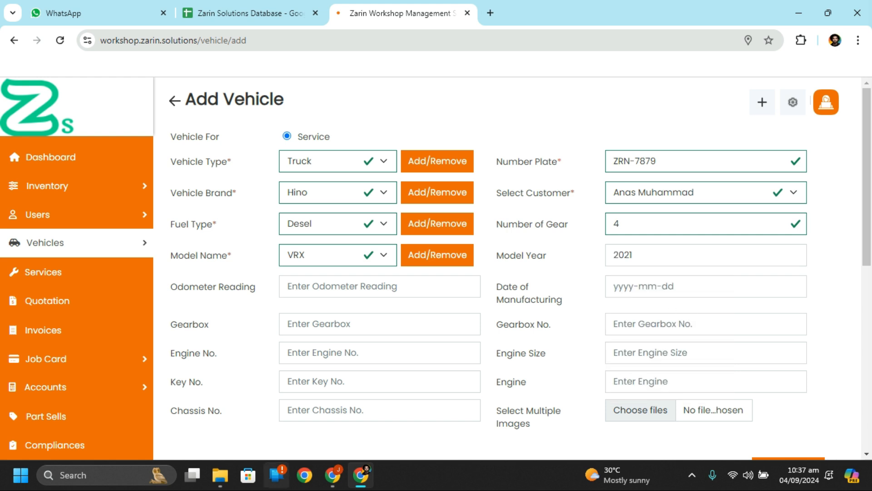
click(333, 325)
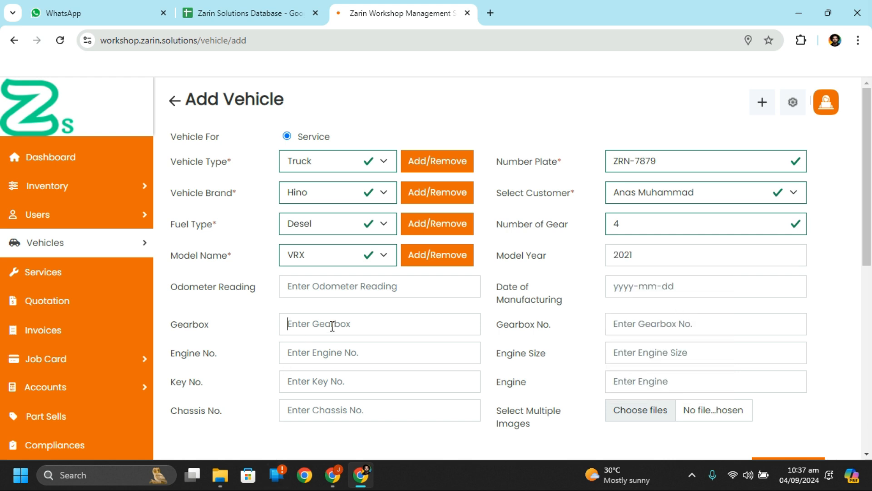
scroll(415, 332, down, 2)
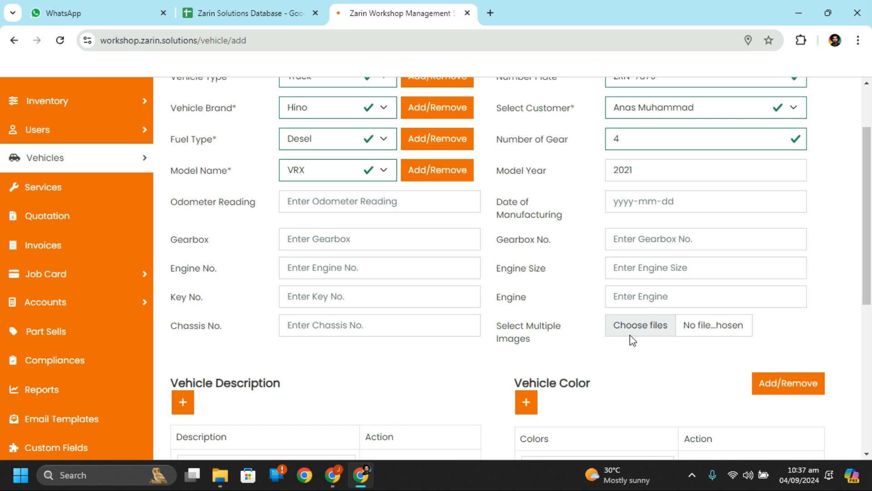
scroll(631, 338, down, 3)
scroll(609, 331, up, 2)
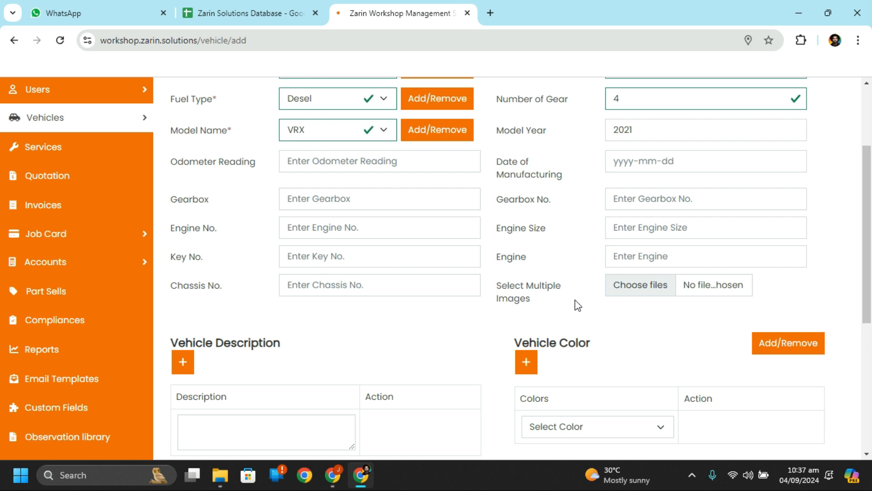
scroll(347, 274, down, 5)
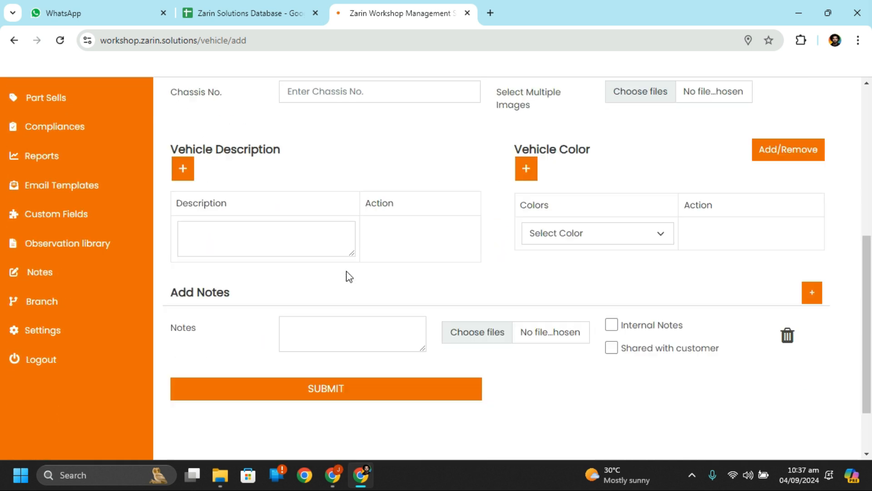
scroll(260, 248, up, 1)
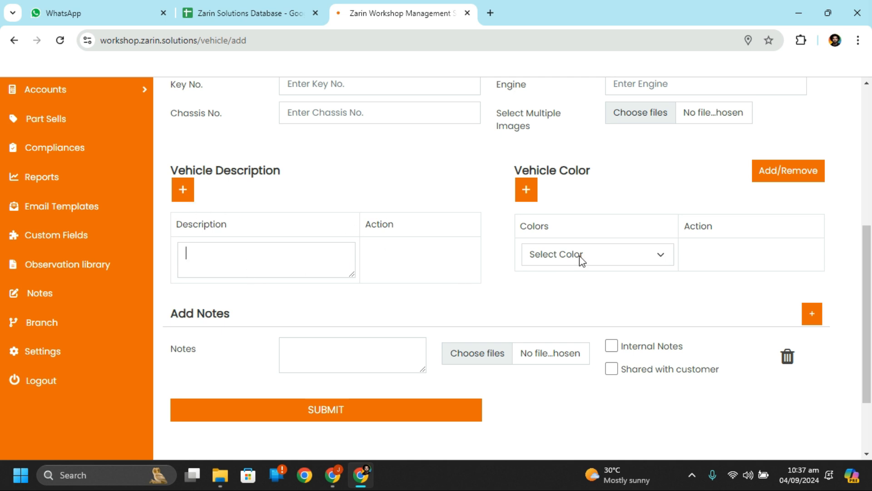
click(613, 259)
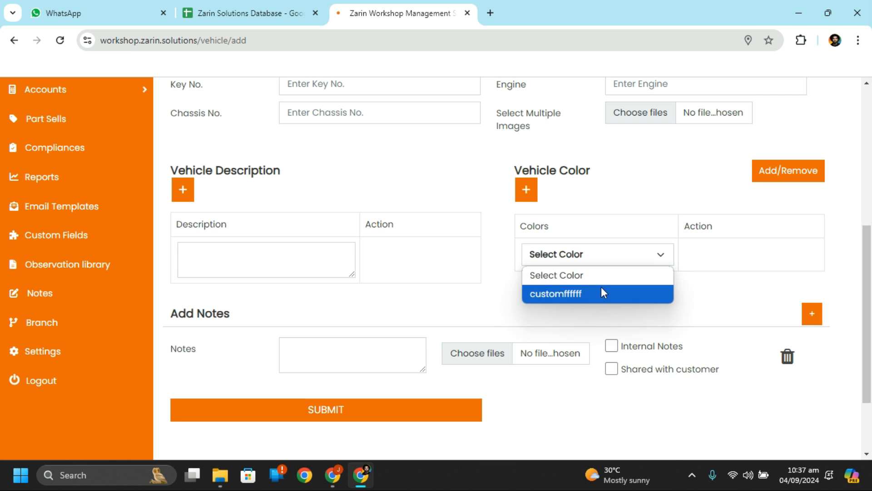
click(535, 193)
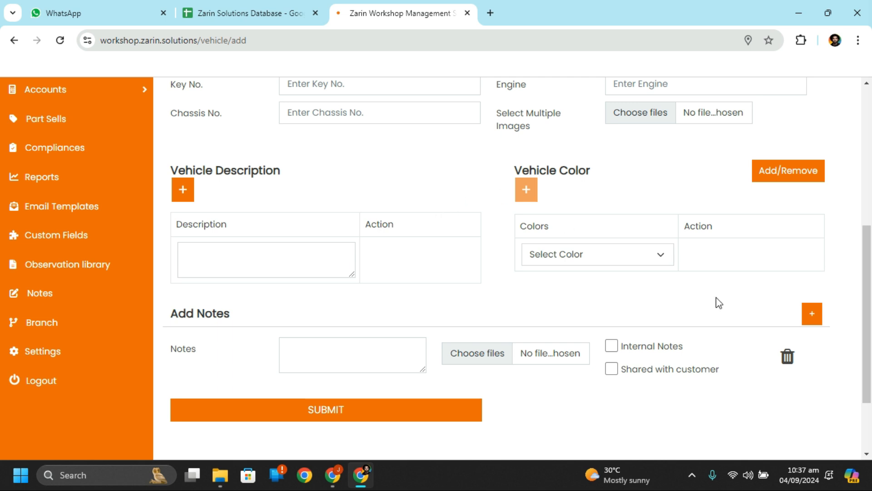
click(527, 191)
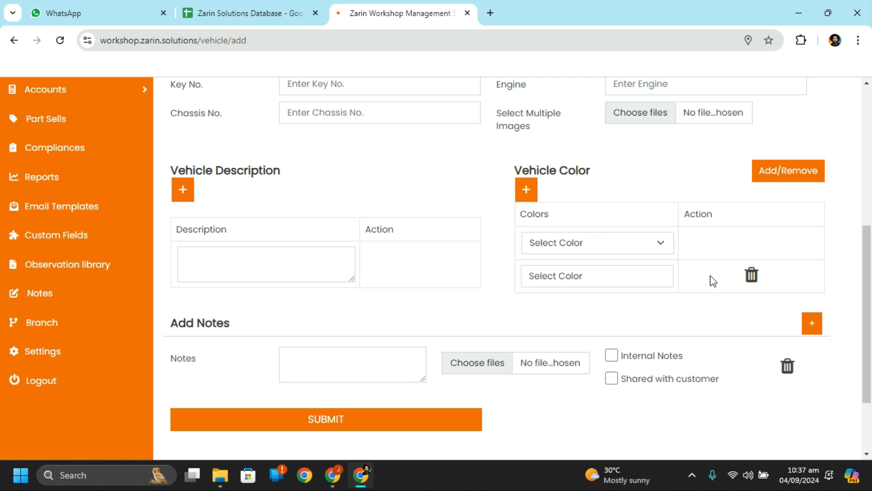
click(752, 278)
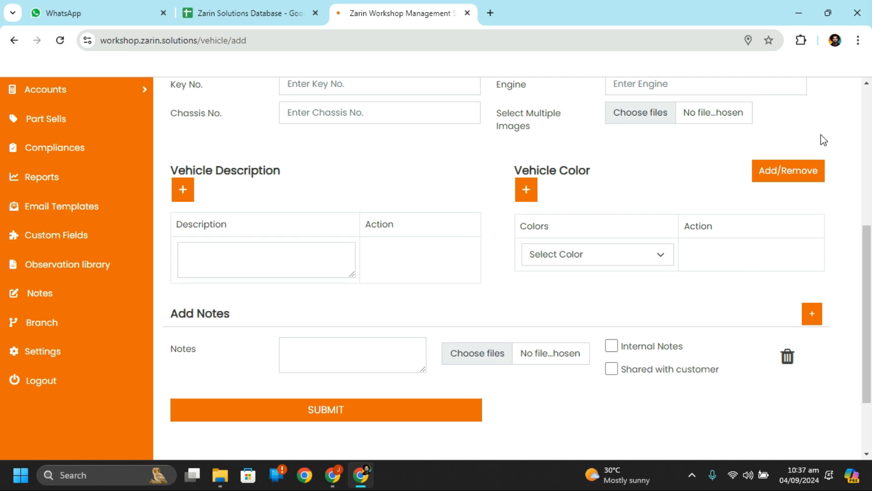
Step: Create and save a new pure red custom colour
click(807, 169)
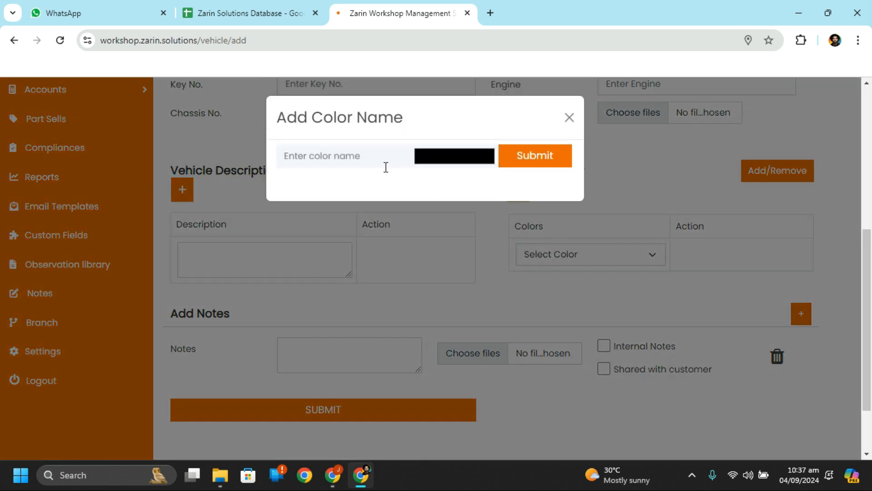
click(439, 160)
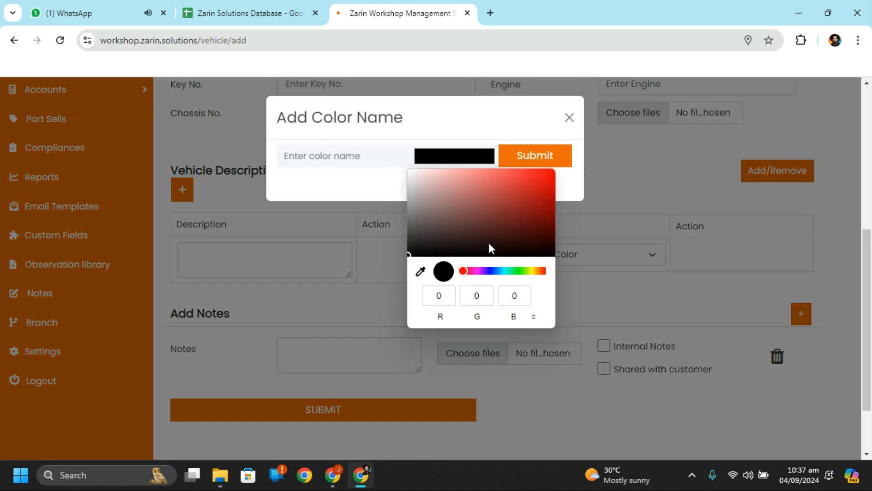
click(554, 170)
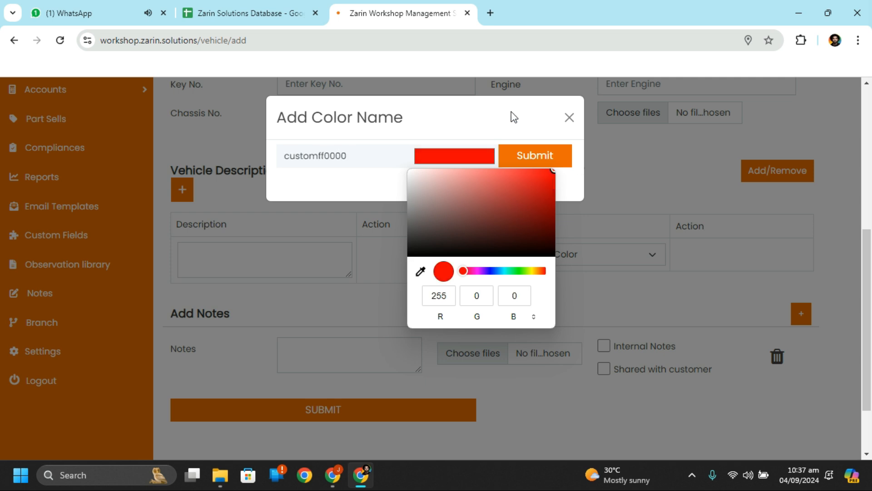
click(554, 161)
click(556, 161)
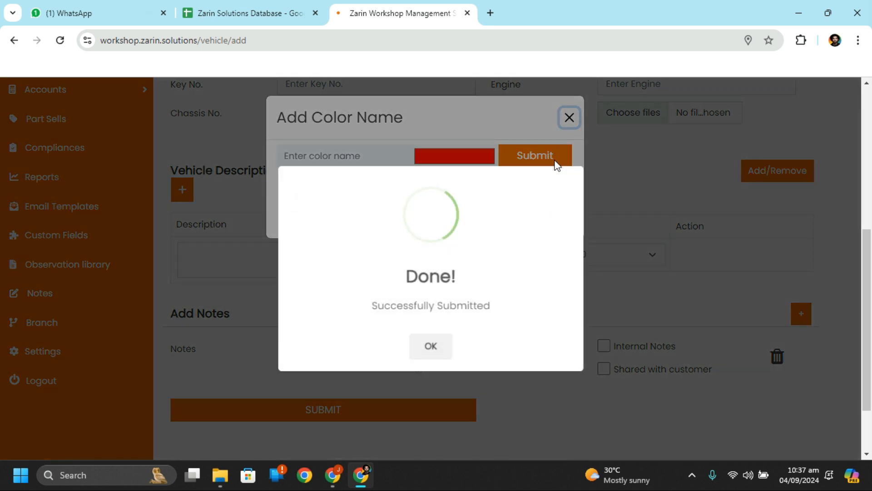
click(437, 343)
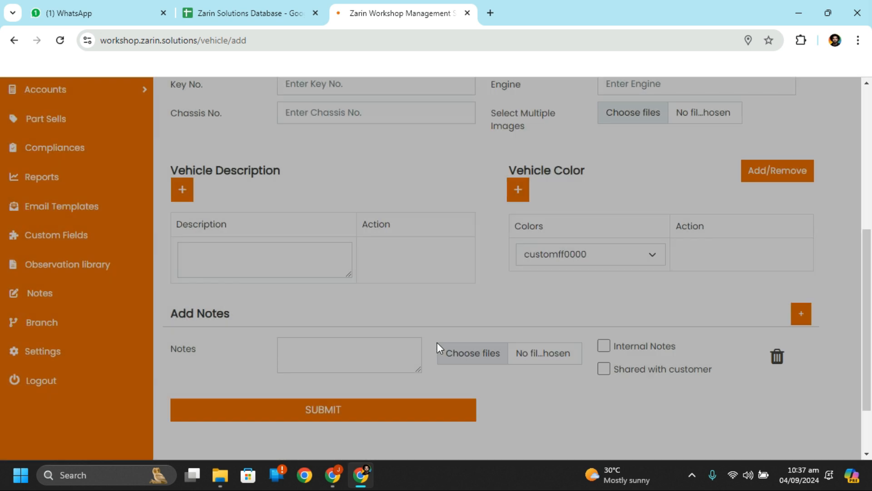
Step: Select customff0000 as the vehicle colour
click(623, 255)
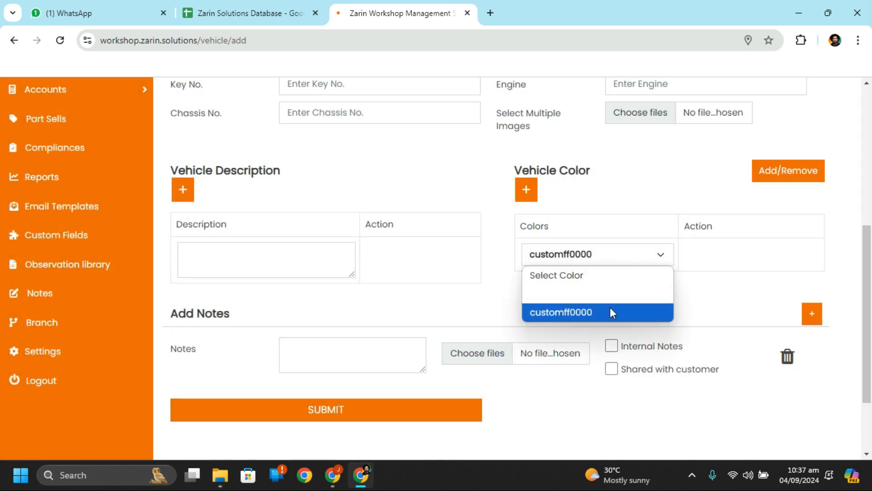
click(606, 297)
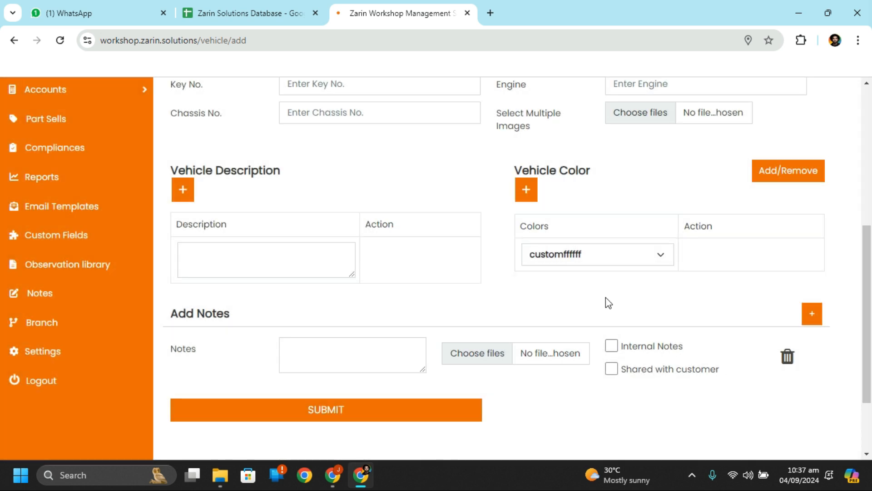
click(626, 257)
click(619, 314)
Step: Submit the Hino Truck VRX record, plate ZRN-7879, to add it to the Vehicles list
scroll(435, 295, down, 2)
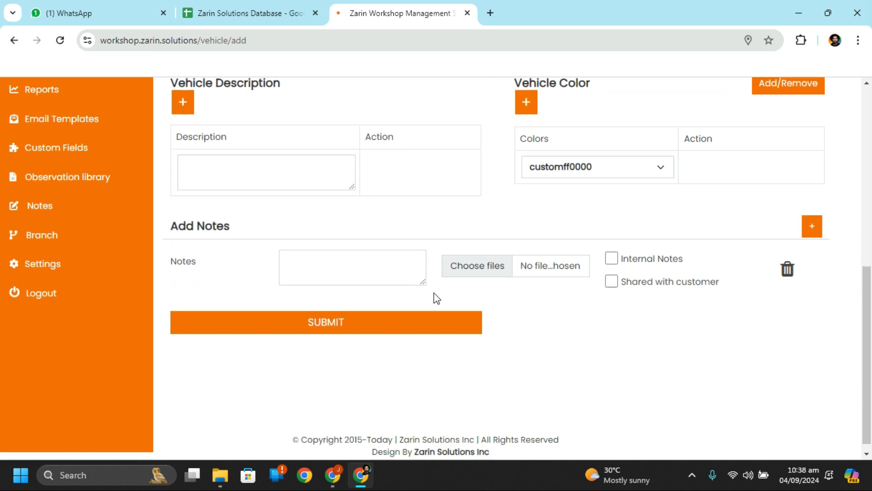
click(320, 262)
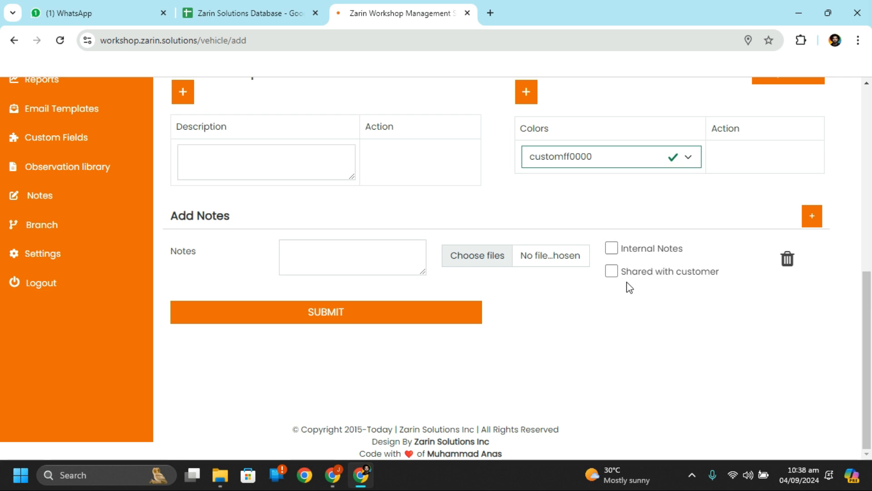
scroll(516, 337, up, 7)
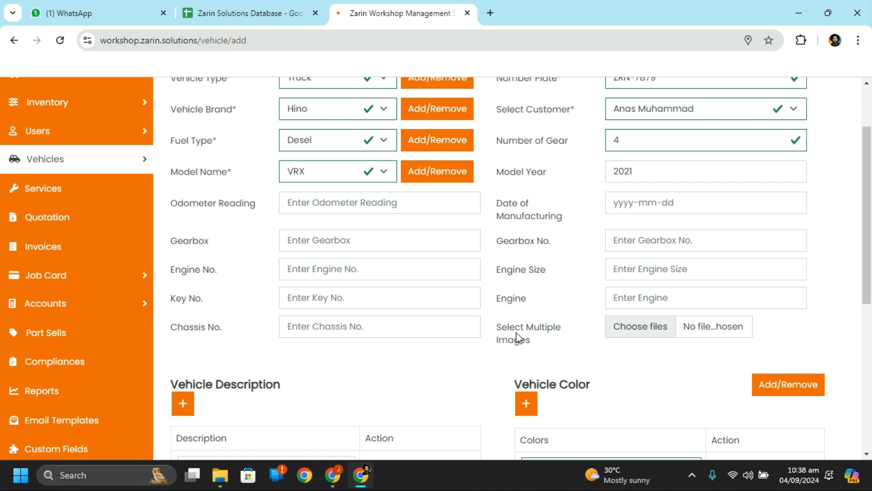
scroll(517, 338, down, 7)
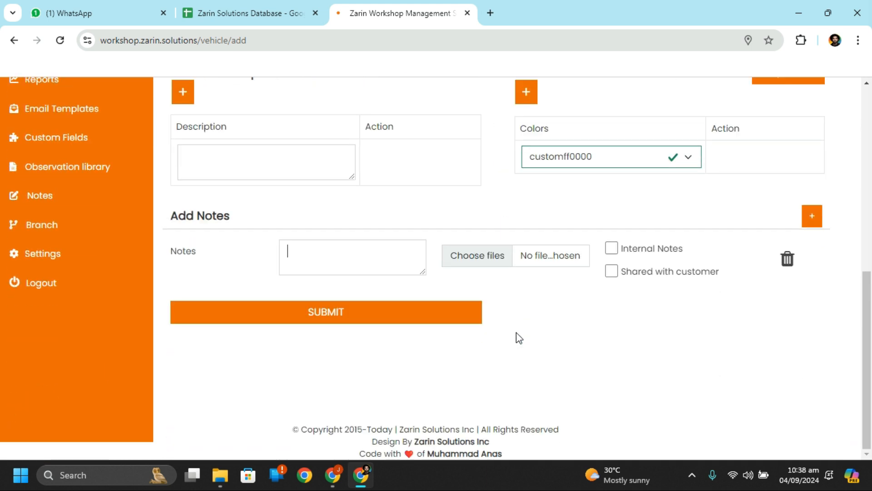
scroll(519, 338, up, 2)
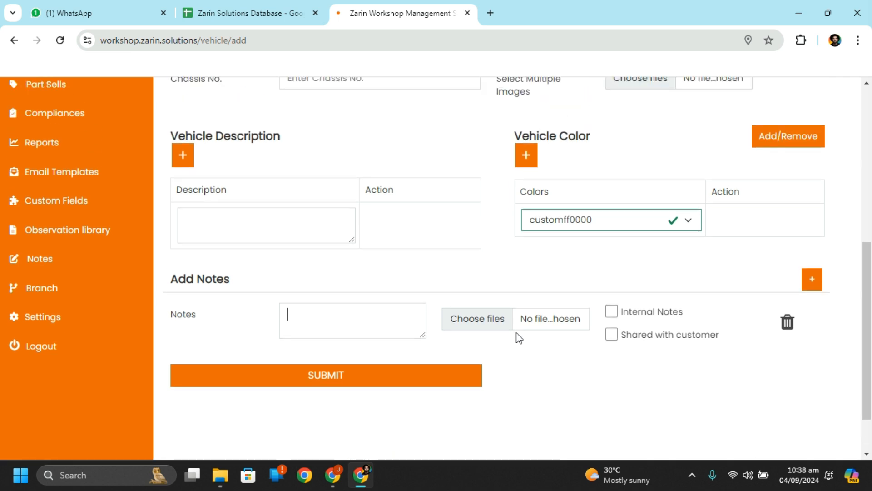
scroll(519, 338, down, 1)
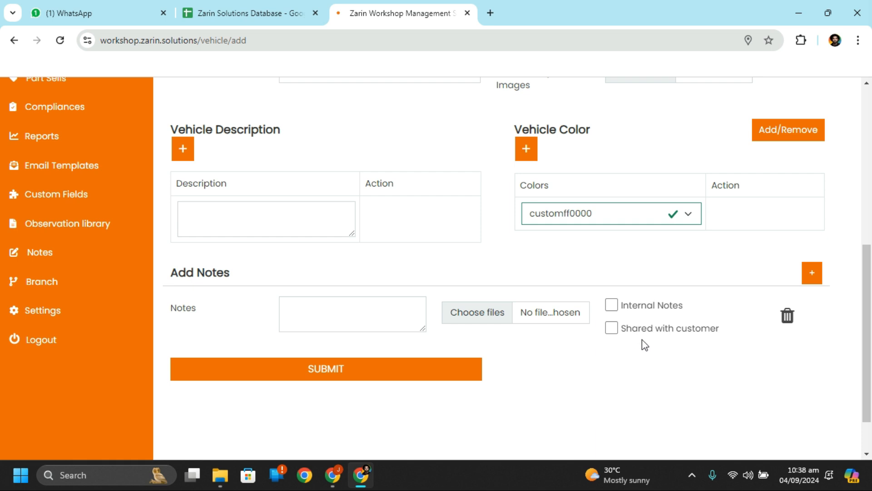
scroll(672, 337, up, 3)
scroll(672, 337, down, 3)
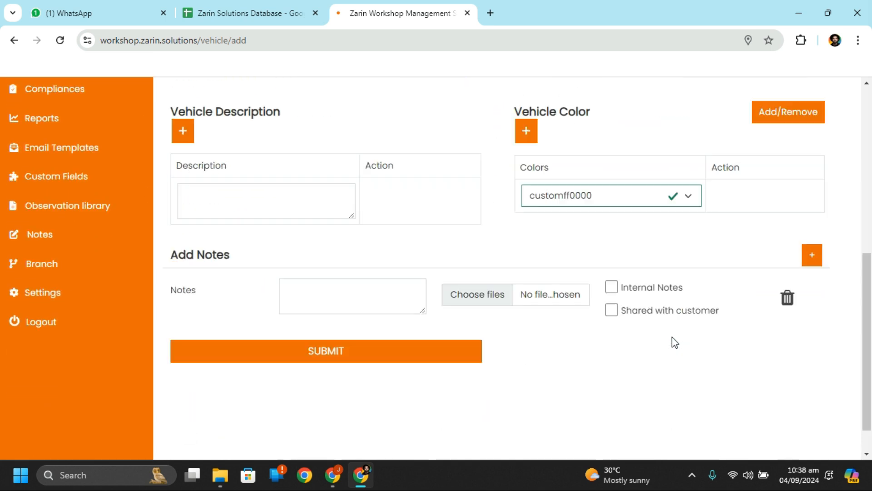
scroll(673, 337, up, 8)
scroll(672, 336, down, 10)
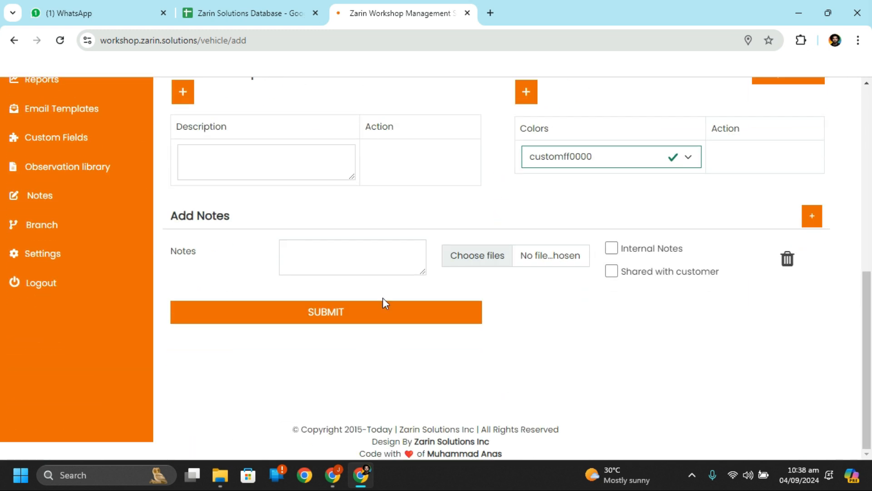
click(389, 320)
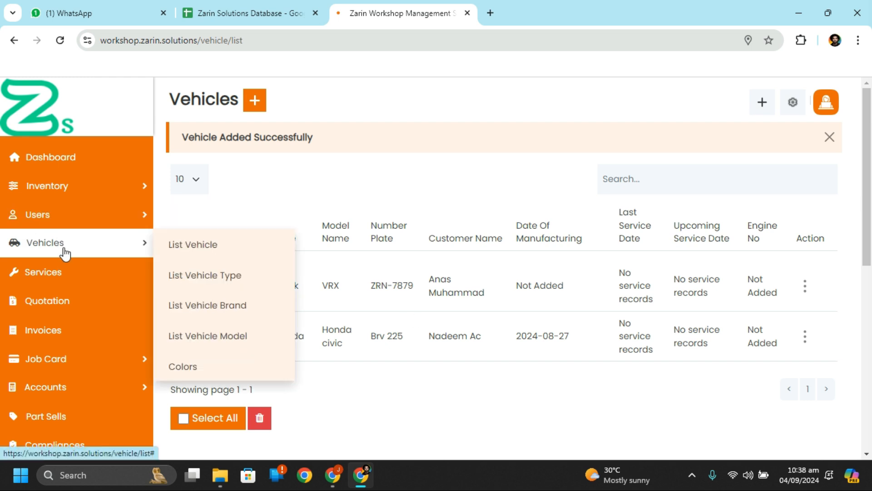
Step: Go to the Dashboard and open the Setup Wizard's Products step for a blank product form
click(41, 158)
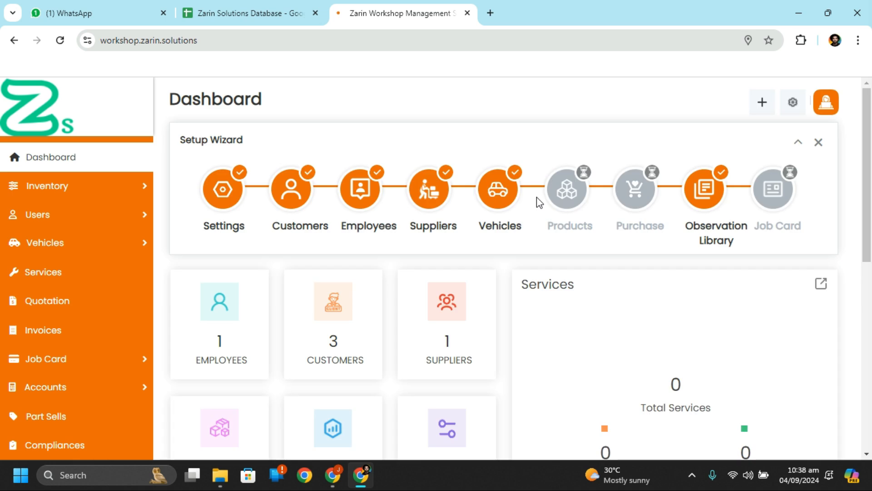
click(562, 187)
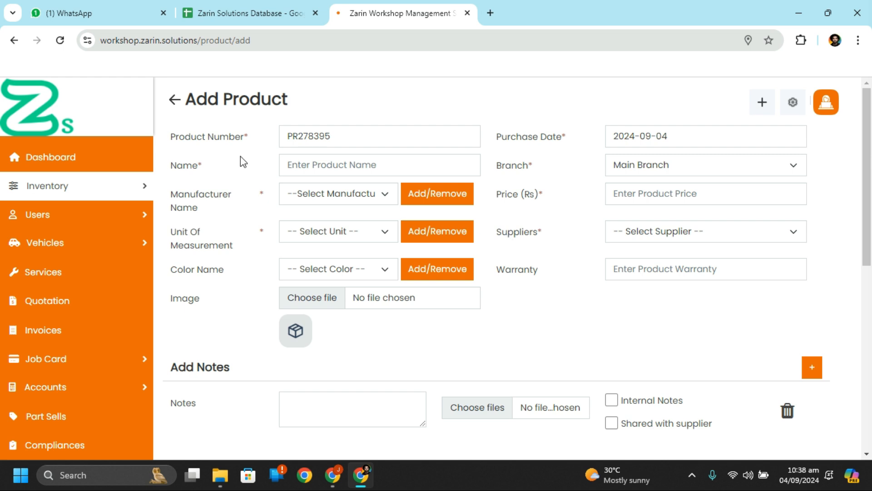
Step: Enter 'Head Light' as the product name
double_click(352, 140)
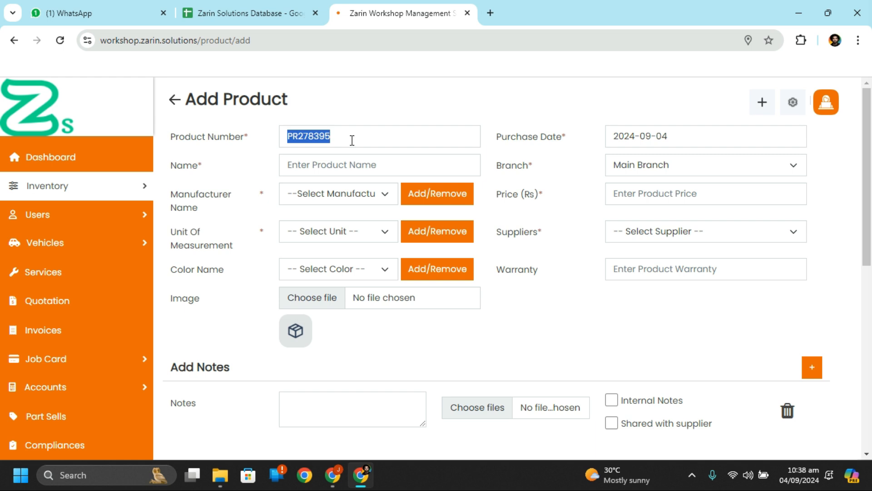
click(359, 134)
drag(326, 136, 285, 138)
click(320, 167)
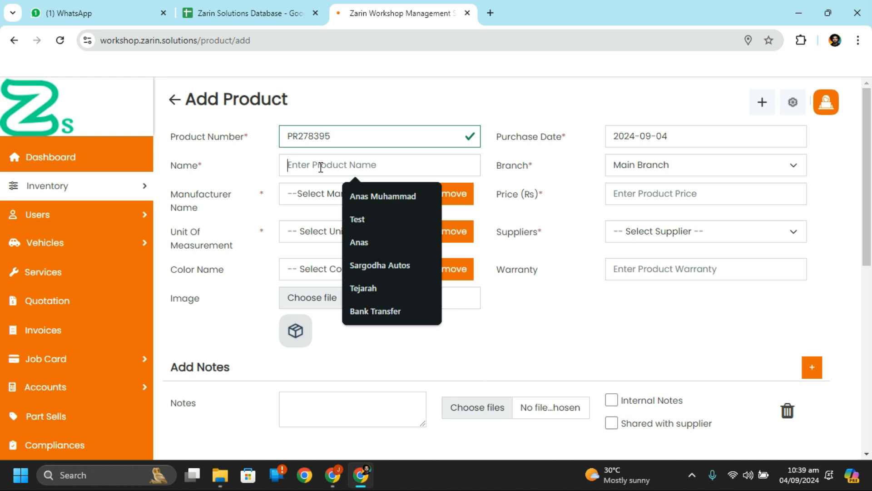
text(Head Light)
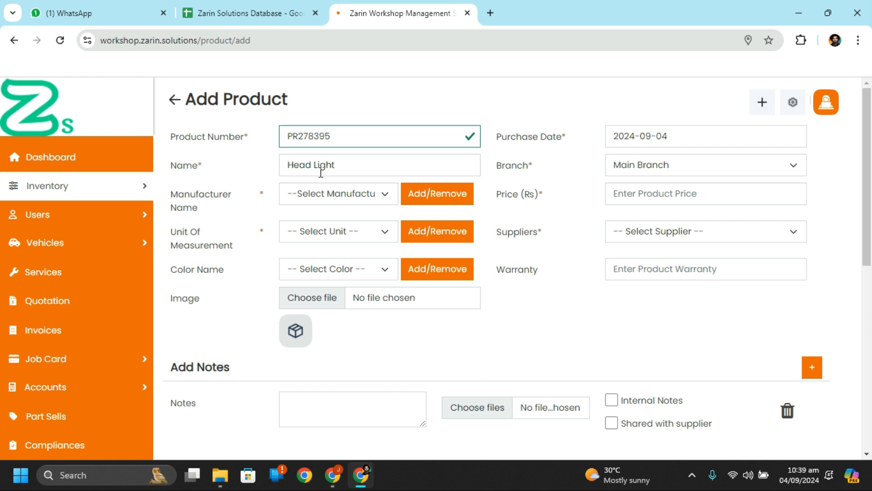
Step: Choose Toyota as the manufacturer and look over the unit of measurement choices
click(325, 197)
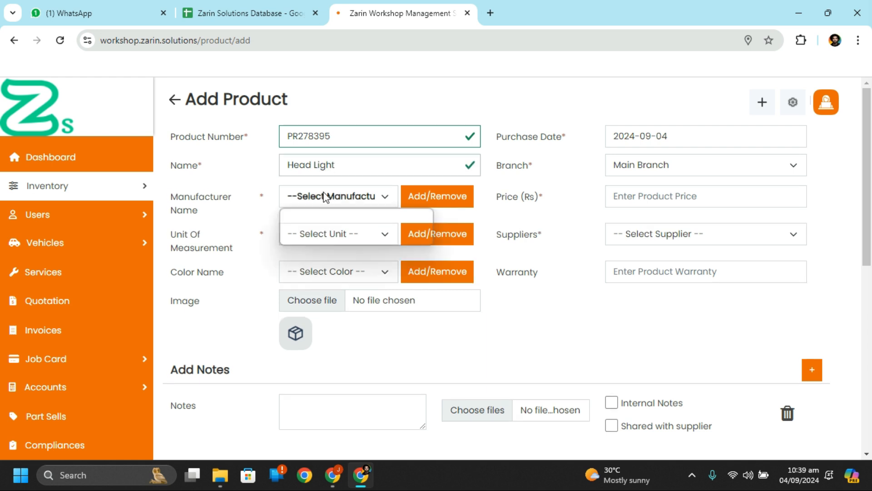
click(320, 237)
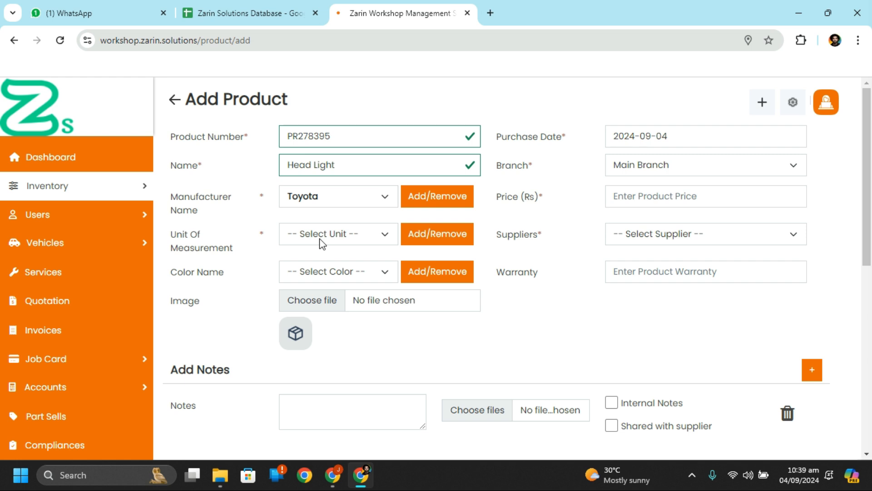
click(321, 239)
click(320, 239)
click(321, 239)
click(321, 239)
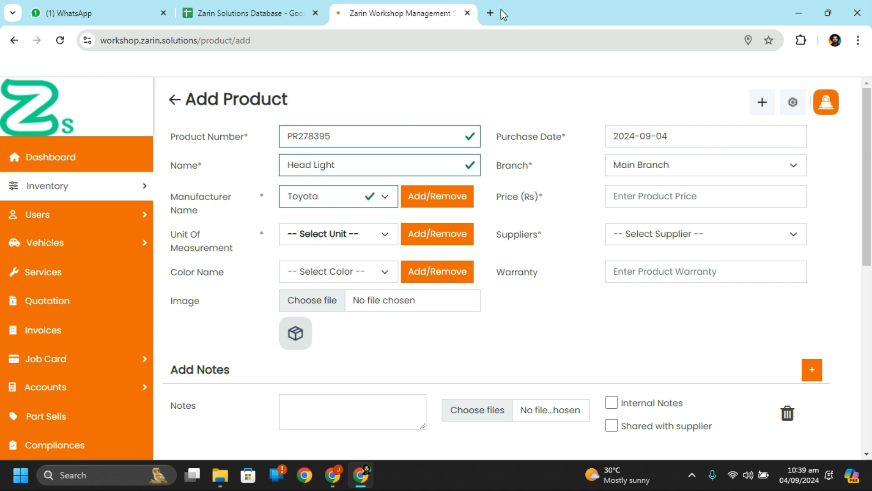
click(489, 13)
text(bil)
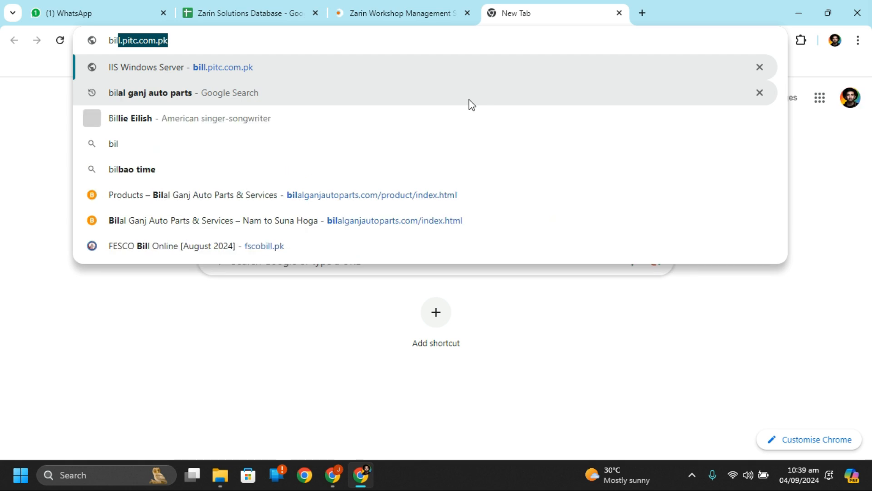
click(470, 103)
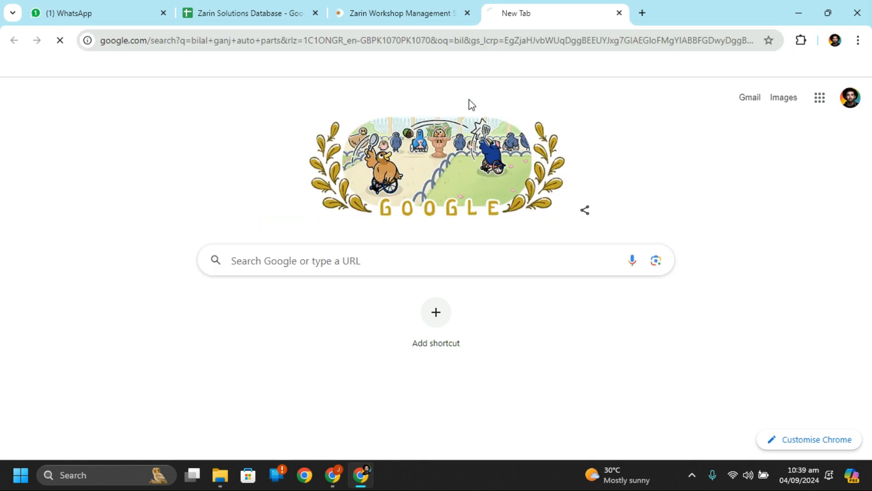
scroll(273, 248, down, 3)
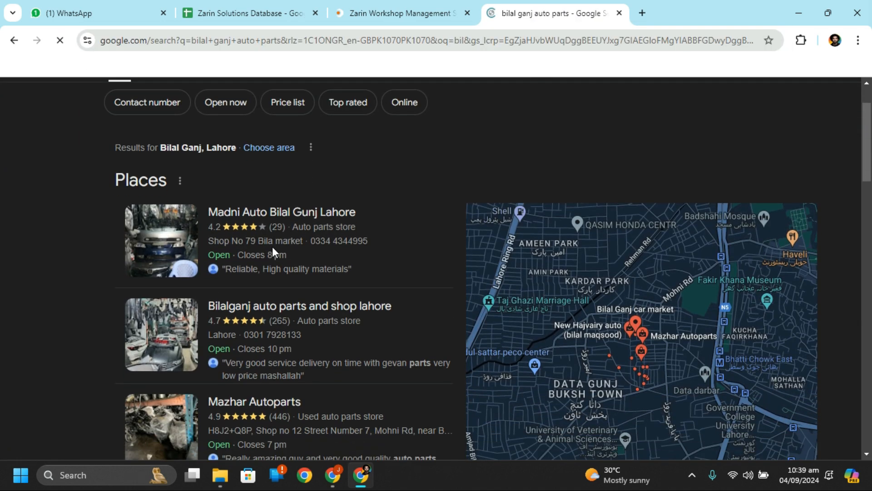
scroll(273, 253, down, 7)
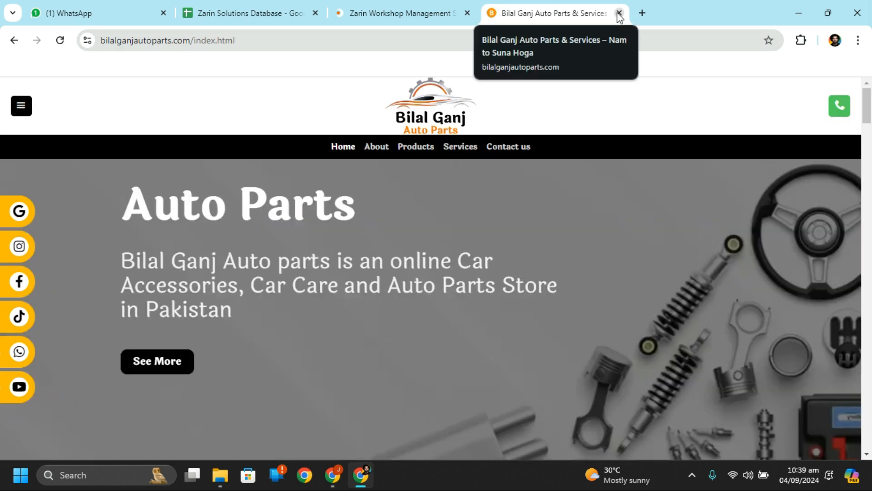
Step: Return to the product form and delete the unwanted Ghulam unit of measurement
click(619, 13)
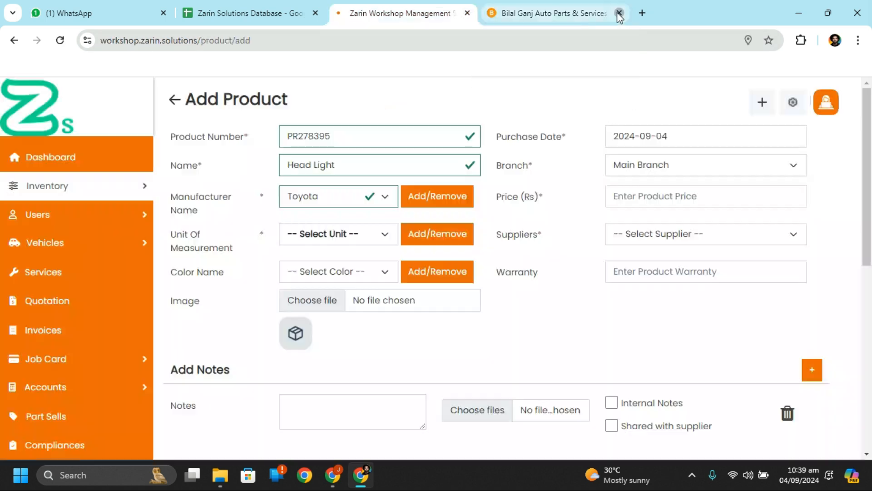
click(335, 235)
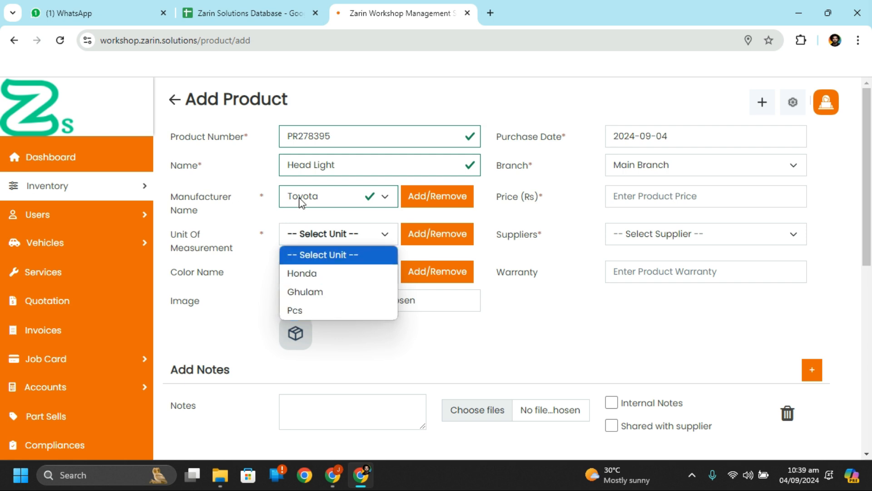
click(342, 237)
click(456, 233)
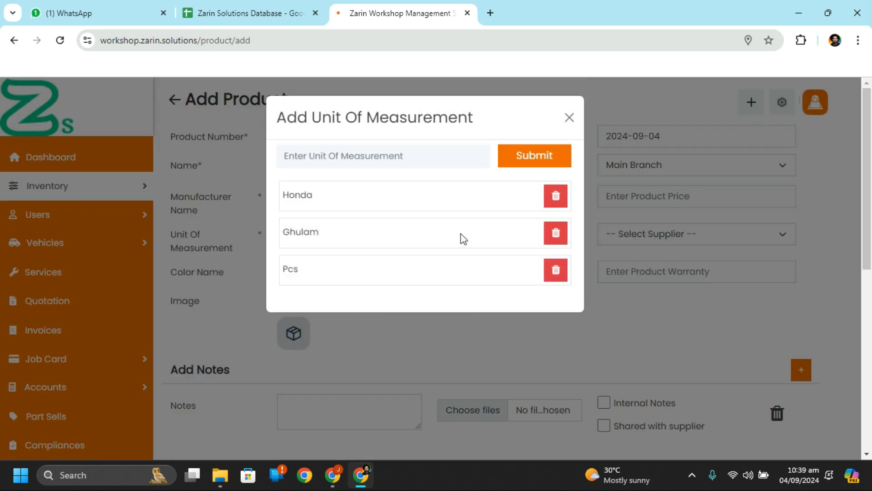
click(556, 234)
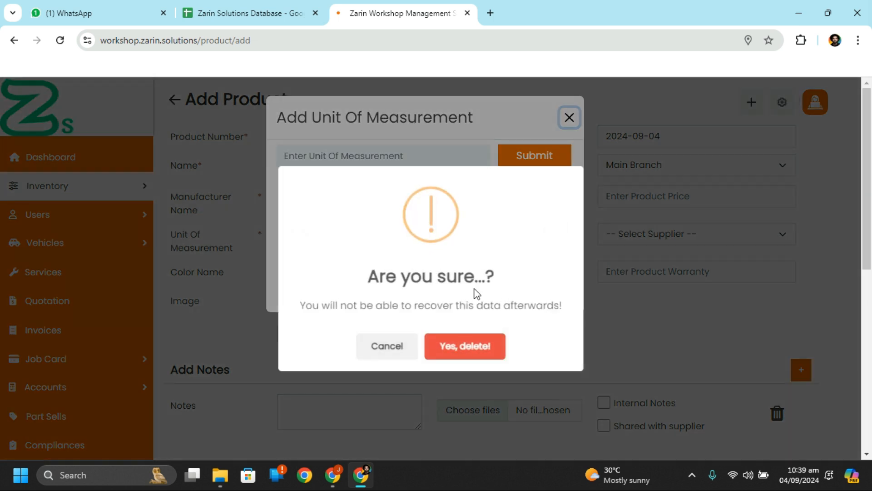
click(467, 354)
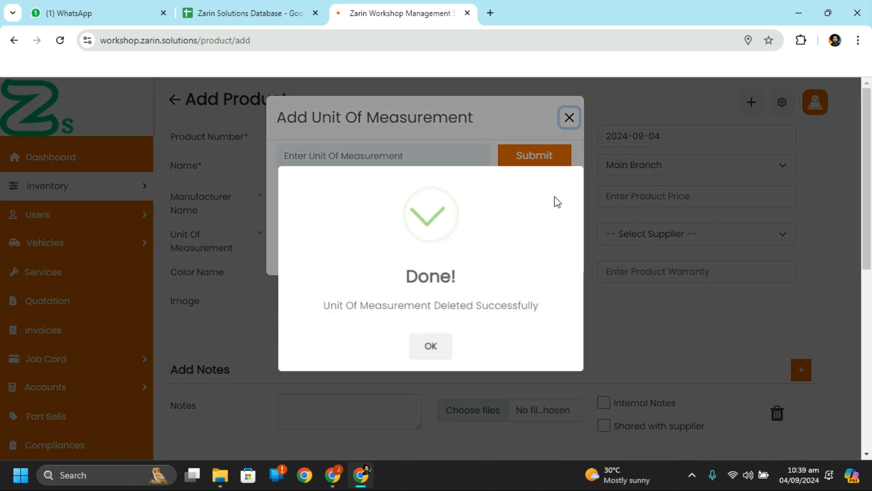
click(442, 351)
Step: Delete the Honda unit as well, leaving only Pcs, and close the unit manager
click(453, 233)
click(555, 196)
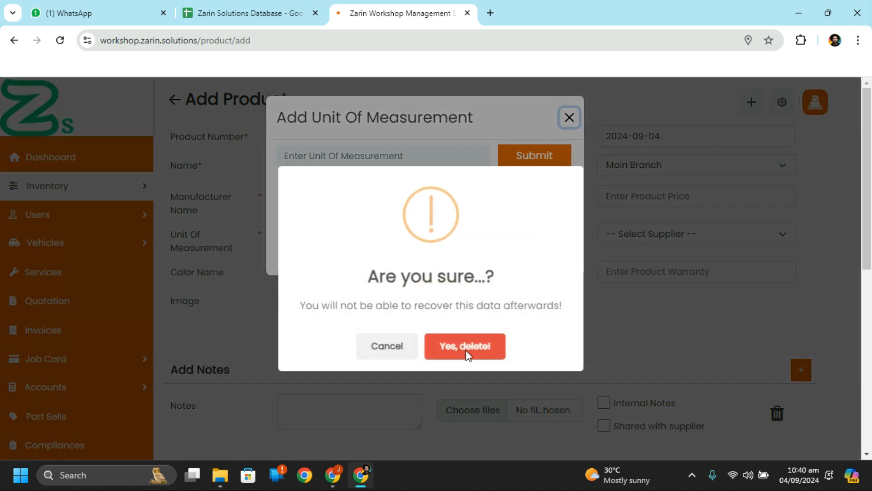
click(475, 344)
click(430, 347)
click(442, 233)
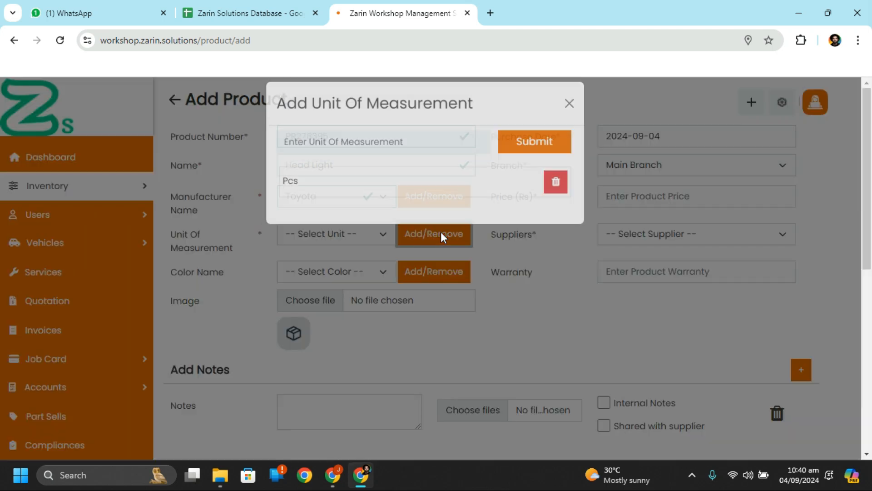
click(569, 117)
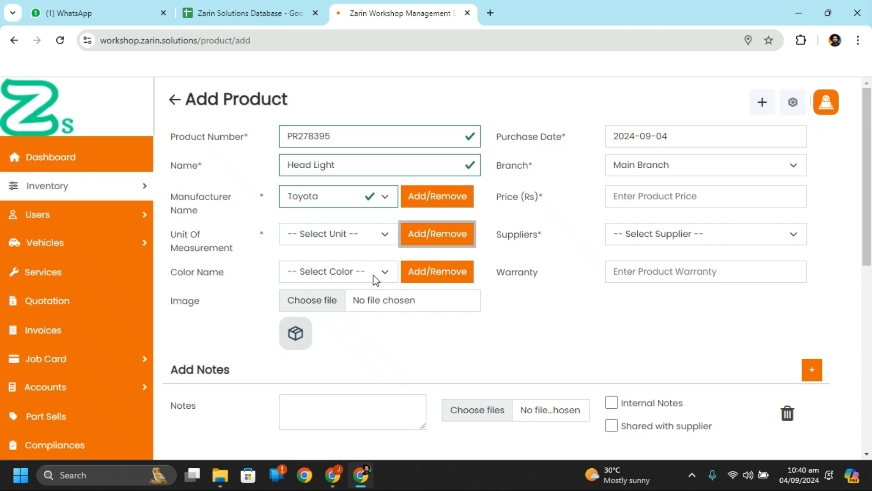
Step: Set the product unit to Pcs and colour to customff0000, skipping the product image
click(353, 240)
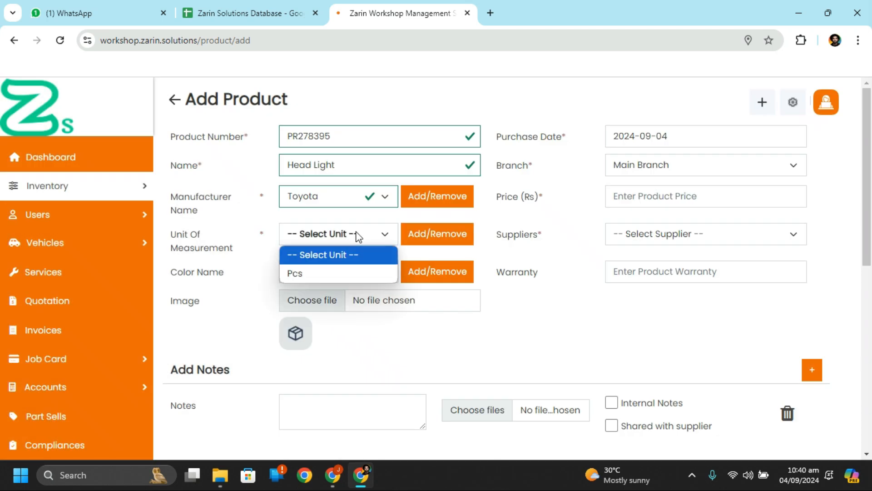
click(346, 273)
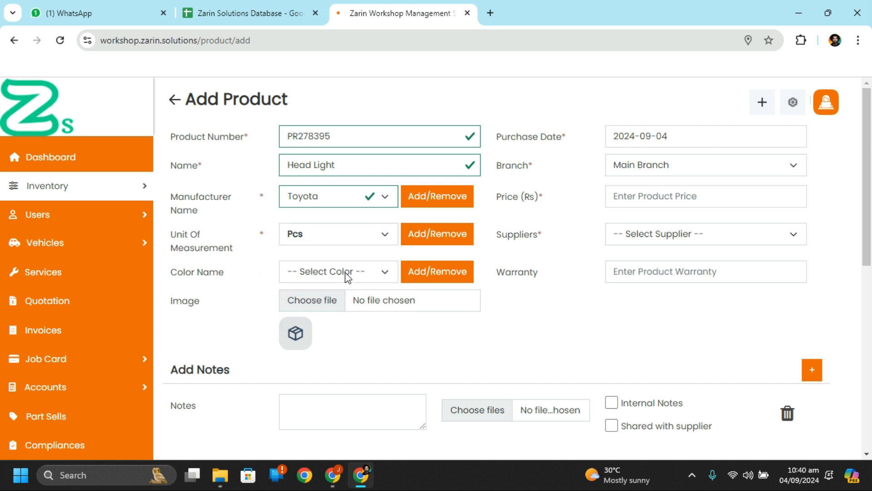
click(347, 275)
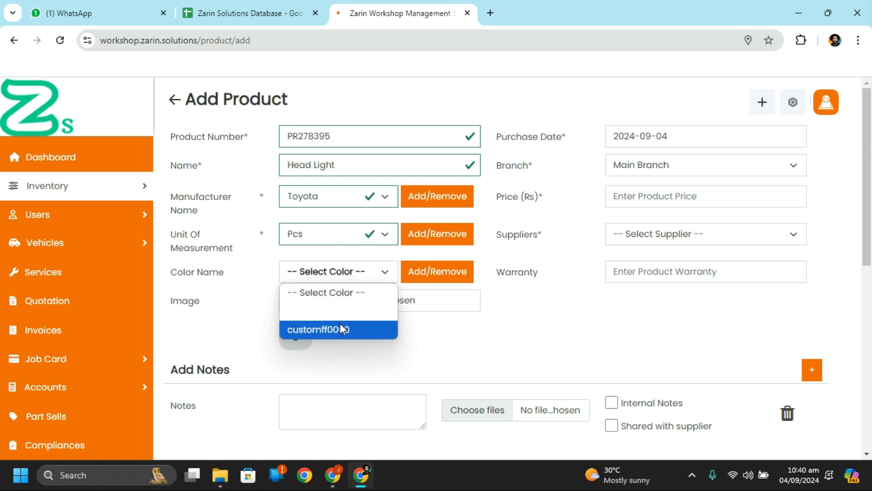
click(341, 328)
click(347, 271)
click(328, 329)
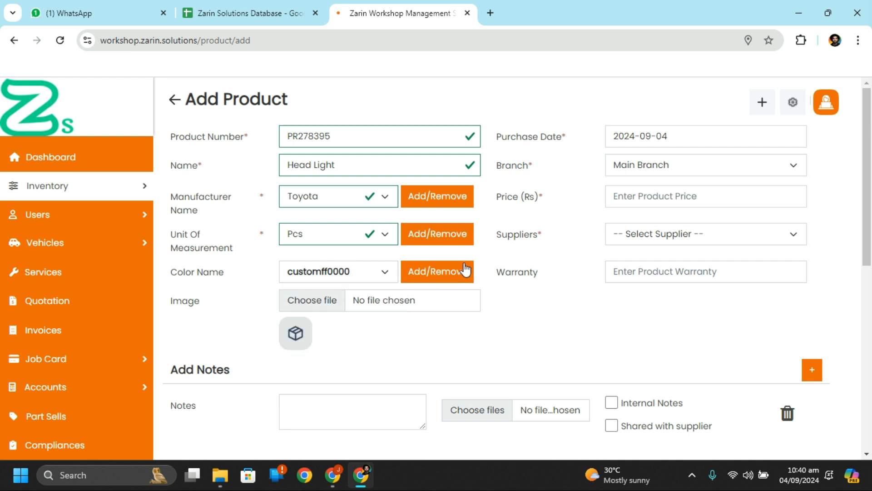
click(349, 276)
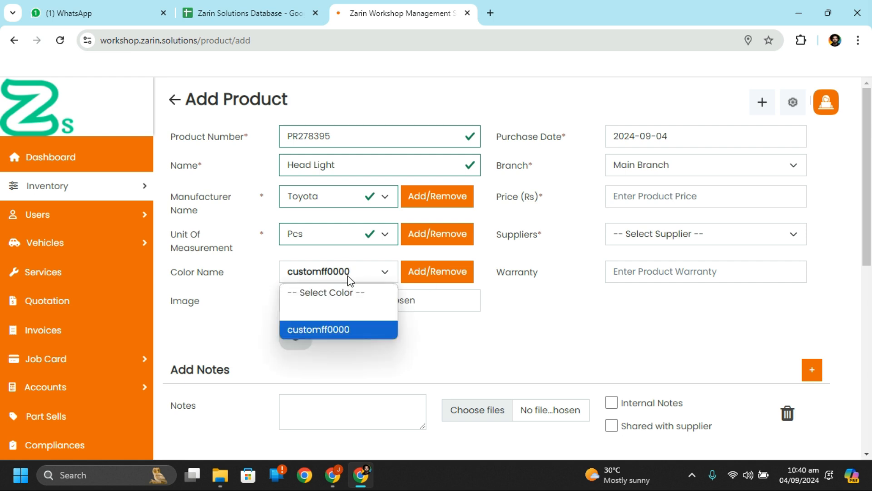
click(193, 294)
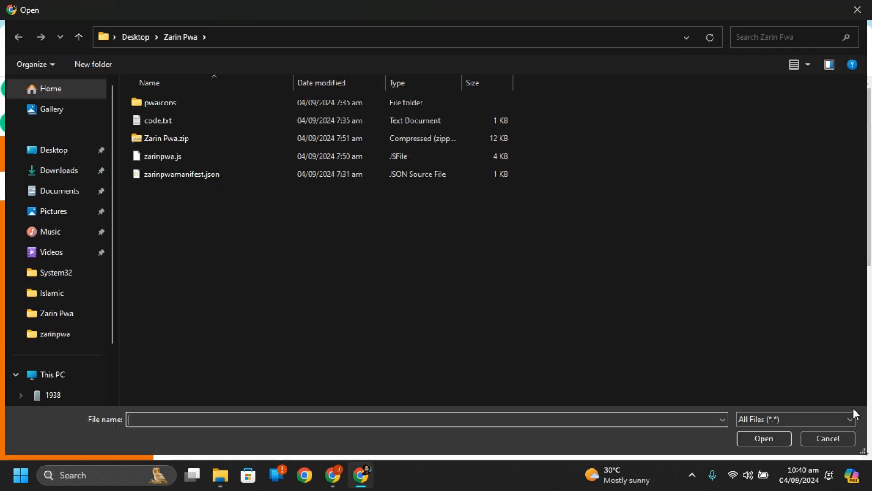
click(828, 437)
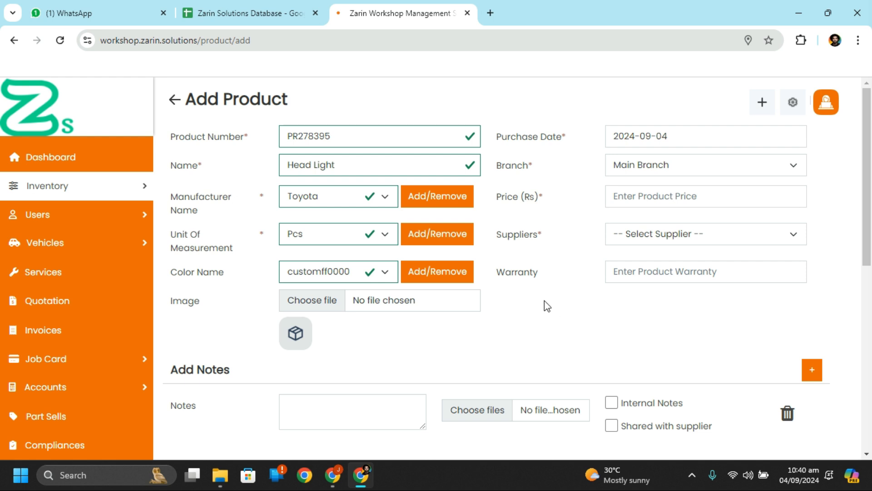
Step: Enter a price of 5000 and choose Autotune as the supplier
click(696, 198)
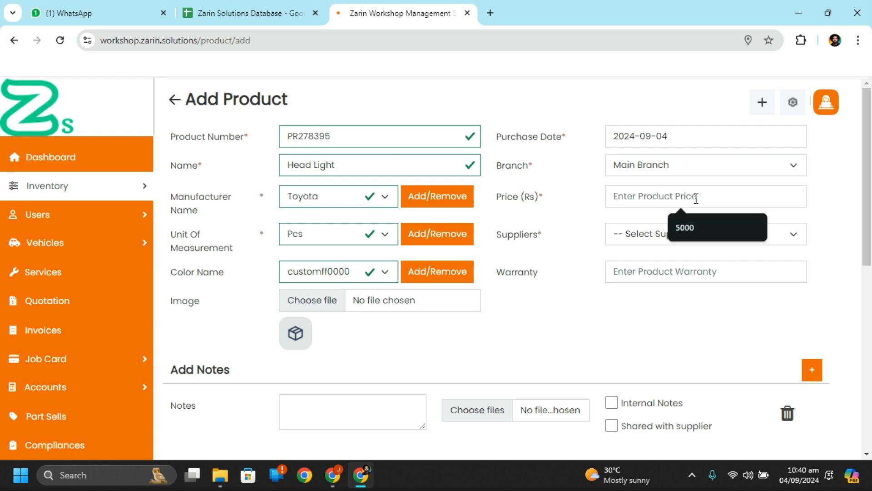
click(699, 224)
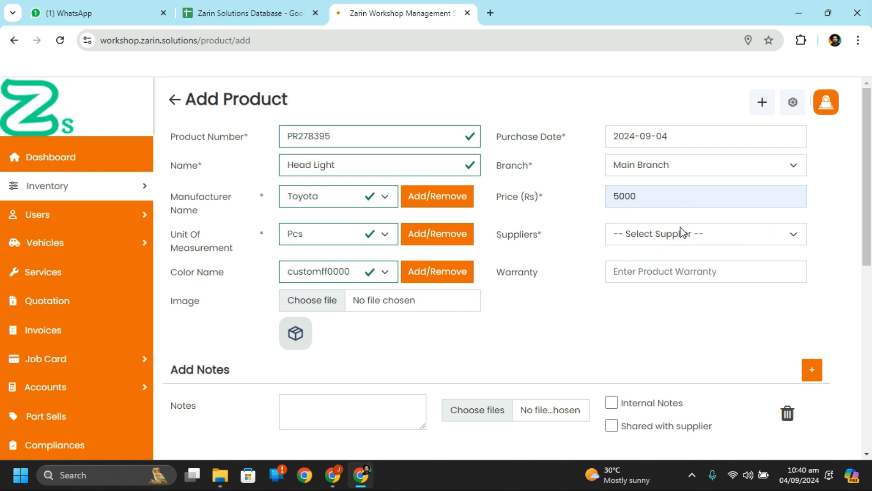
click(682, 232)
click(674, 272)
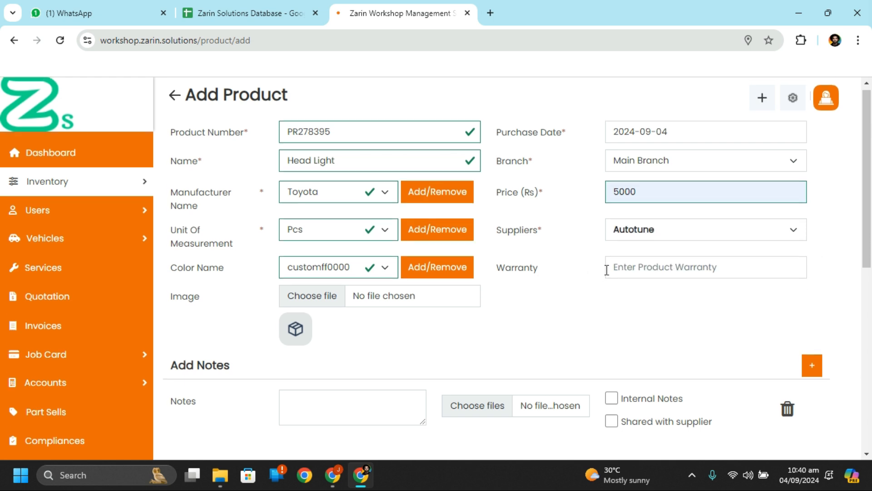
scroll(608, 273, down, 1)
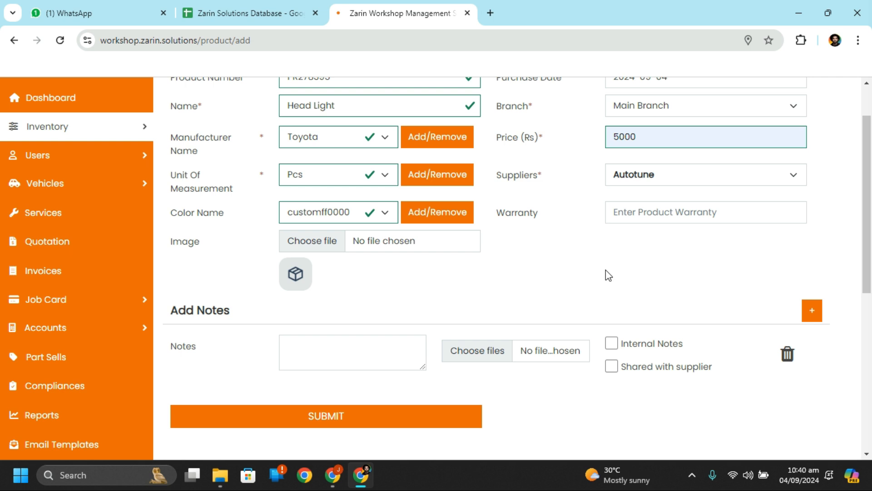
scroll(609, 275, down, 2)
scroll(609, 276, up, 4)
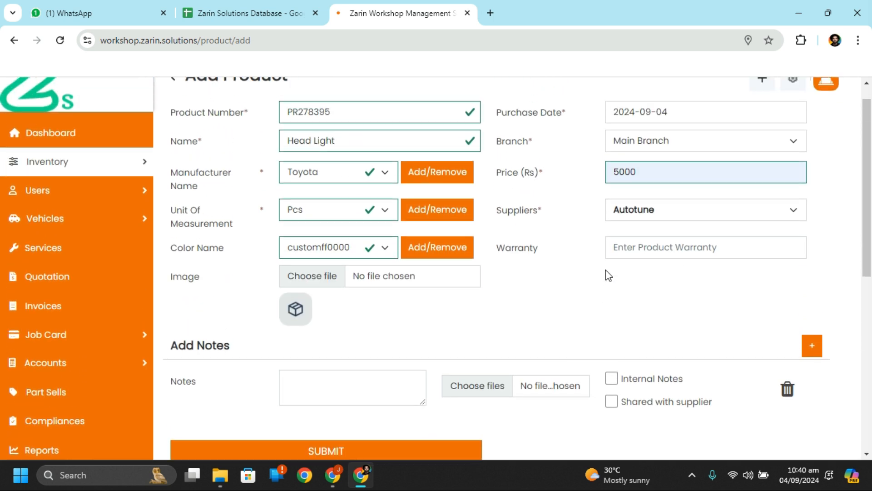
click(633, 265)
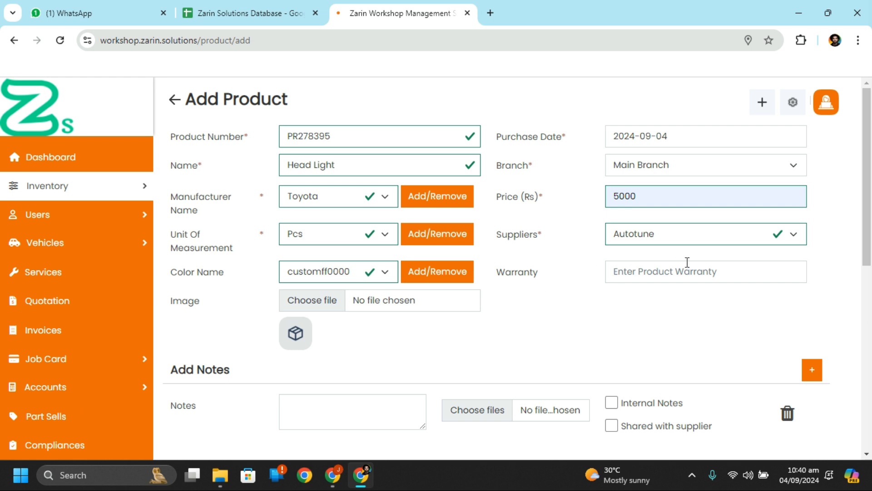
Step: Submit the Head Light product so it appears in the products list
scroll(711, 297, down, 1)
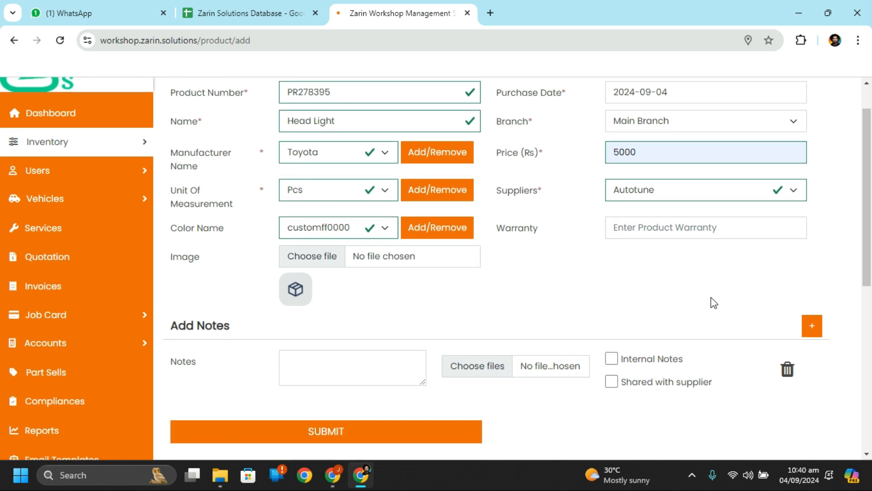
scroll(711, 300, down, 1)
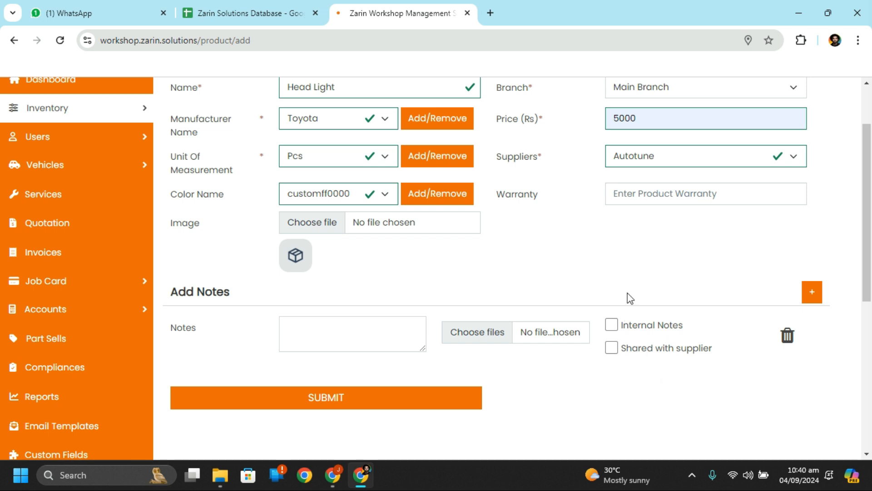
scroll(566, 143, up, 2)
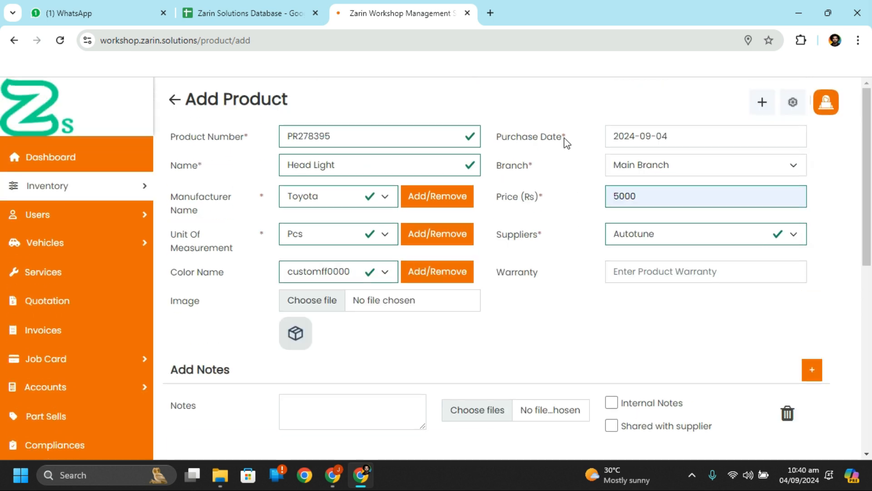
scroll(567, 143, down, 6)
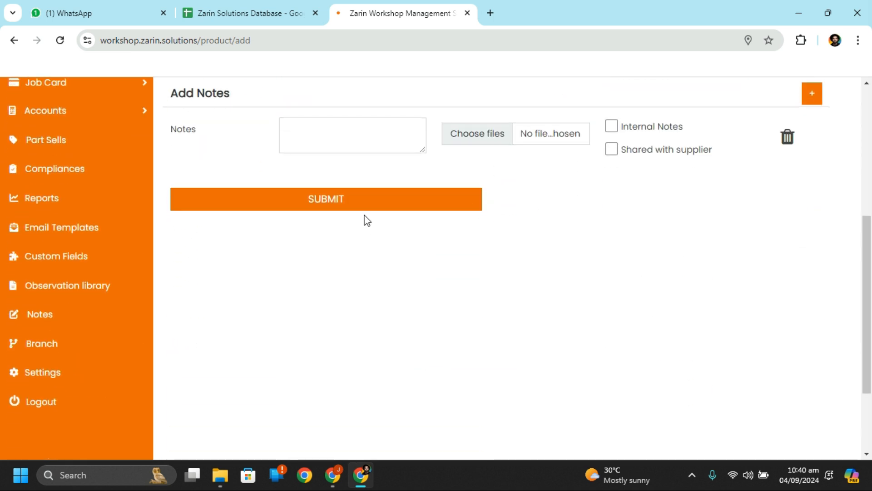
click(370, 206)
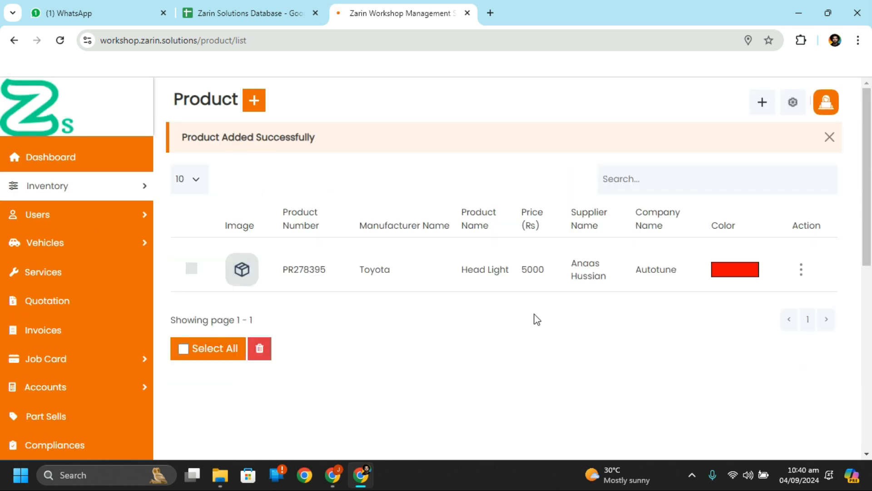
Step: Open a new purchase from the Dashboard with supplier Autotune and branch Main Branch
click(129, 165)
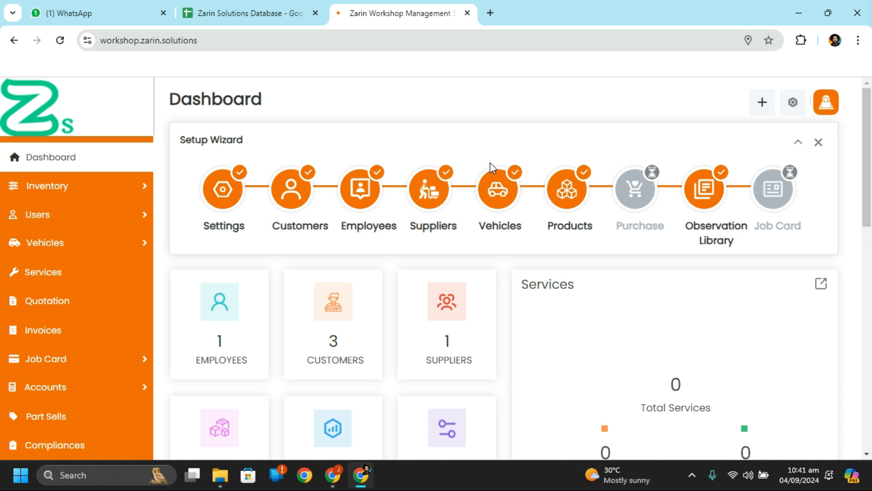
click(629, 194)
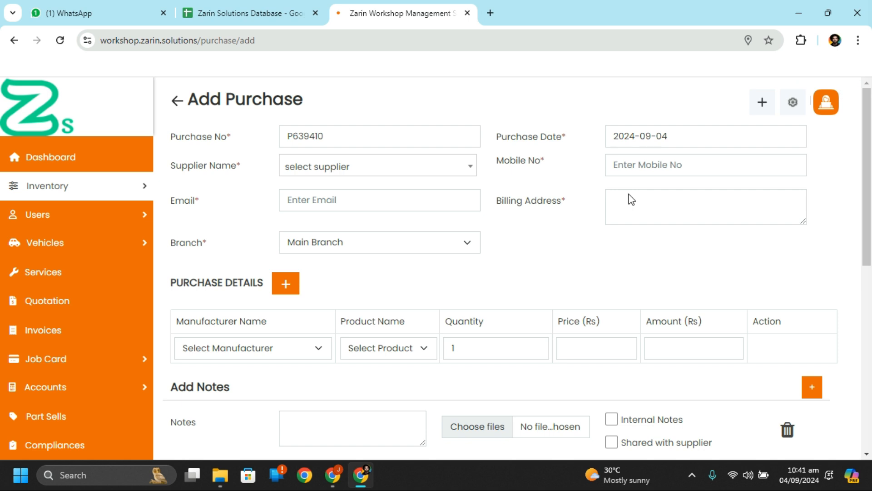
click(432, 176)
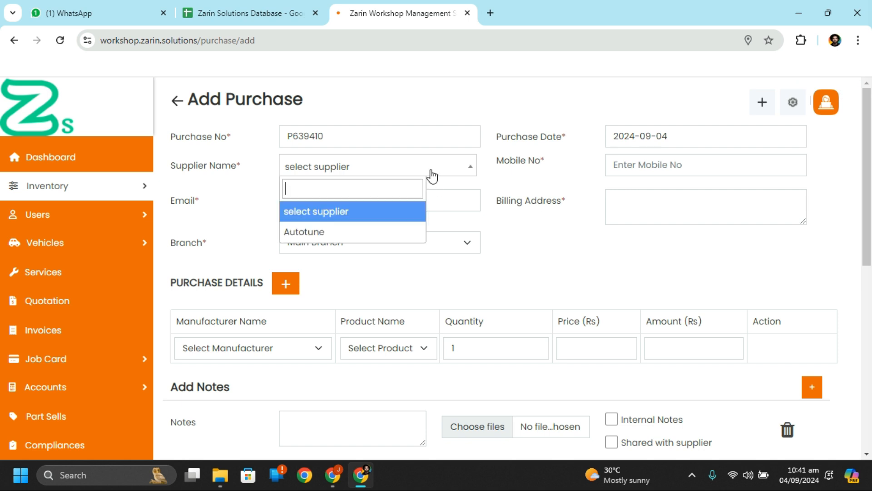
click(388, 228)
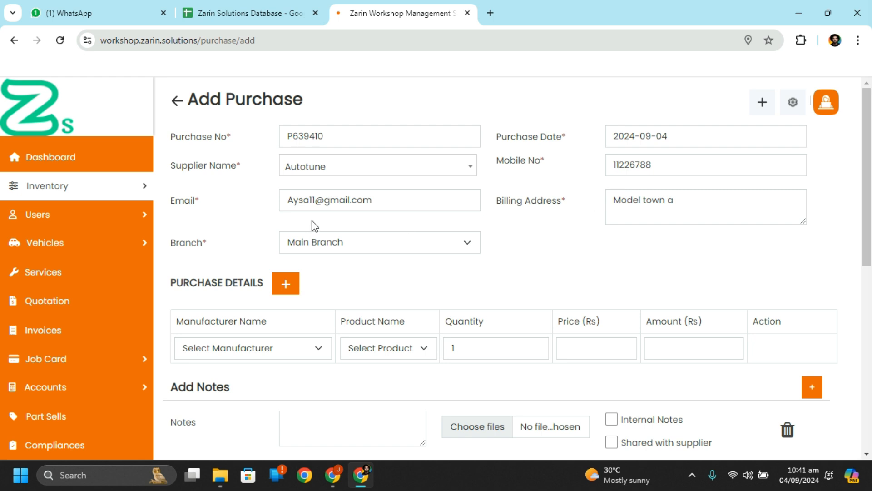
click(350, 238)
click(350, 238)
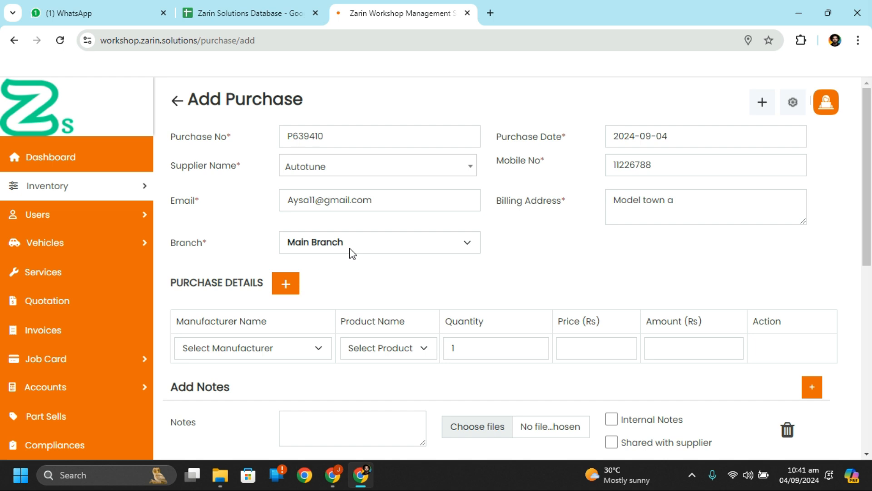
Step: Keep Main Branch, then choose Toyota as manufacturer and Head Light as product
click(358, 253)
click(361, 255)
click(257, 351)
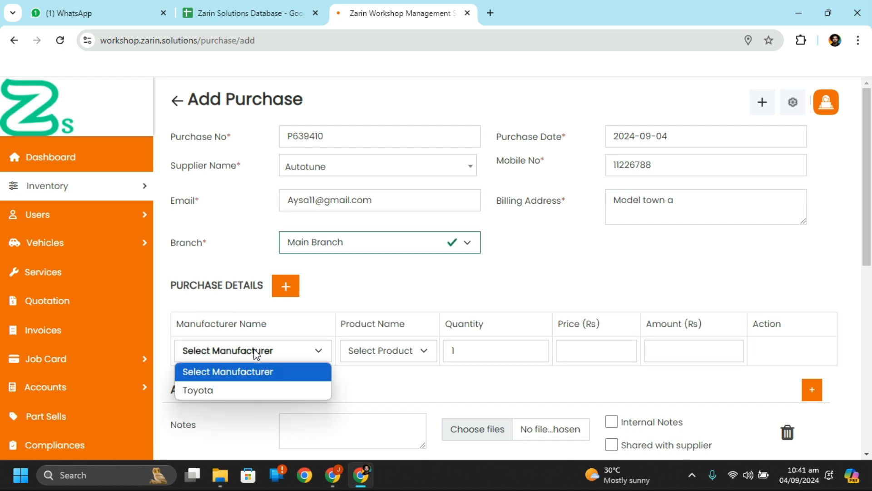
click(243, 390)
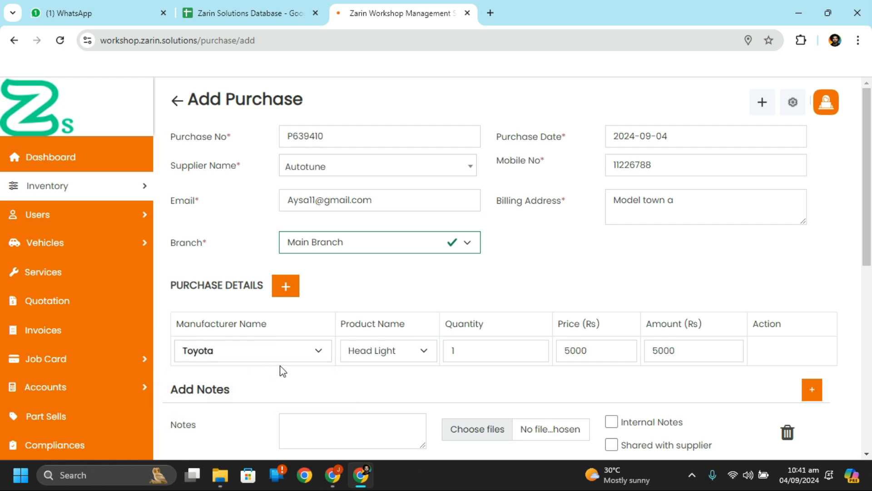
click(418, 353)
click(417, 353)
click(417, 353)
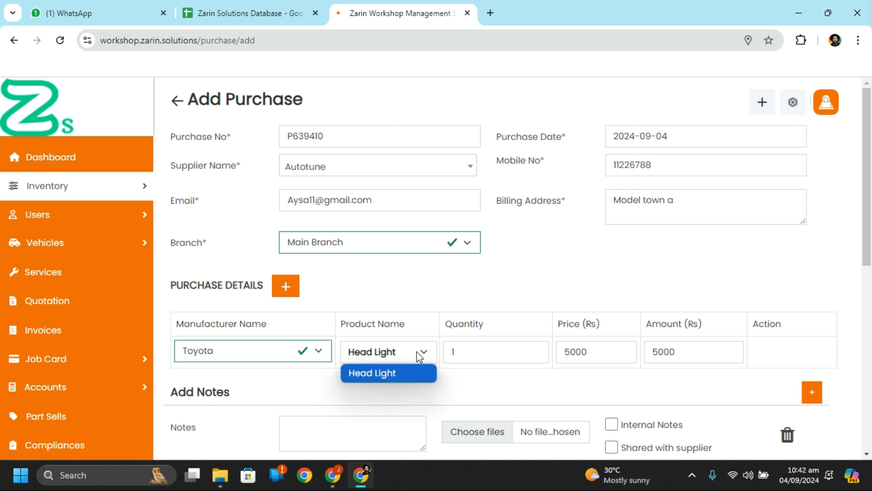
click(499, 354)
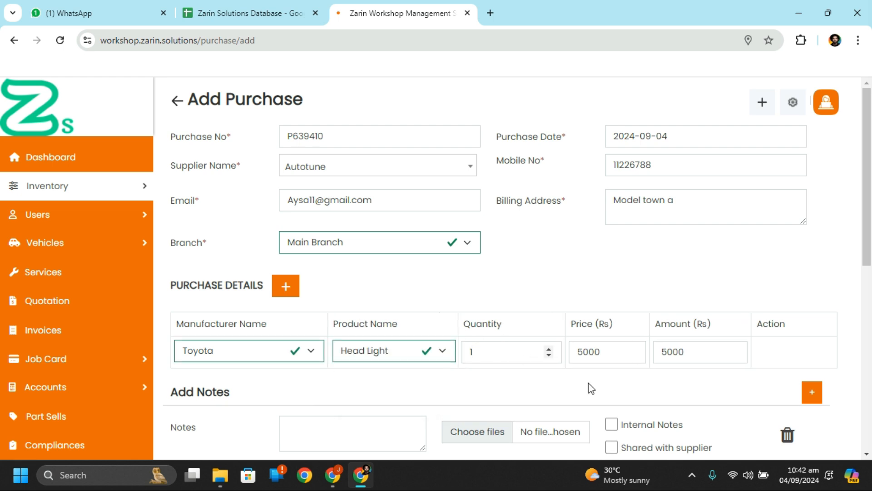
Step: Review the Head Light line at quantity 1, Rs 5000, and place the cursor at the price's end
scroll(647, 300, down, 1)
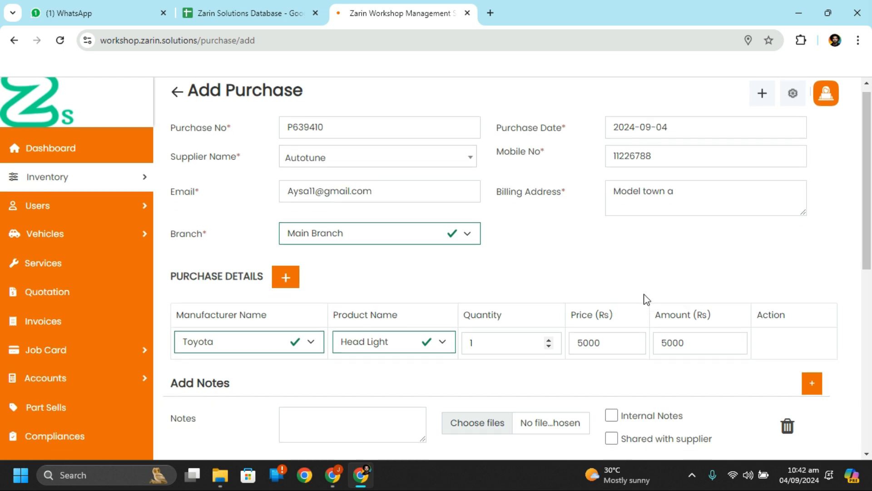
scroll(647, 300, down, 2)
double_click(615, 208)
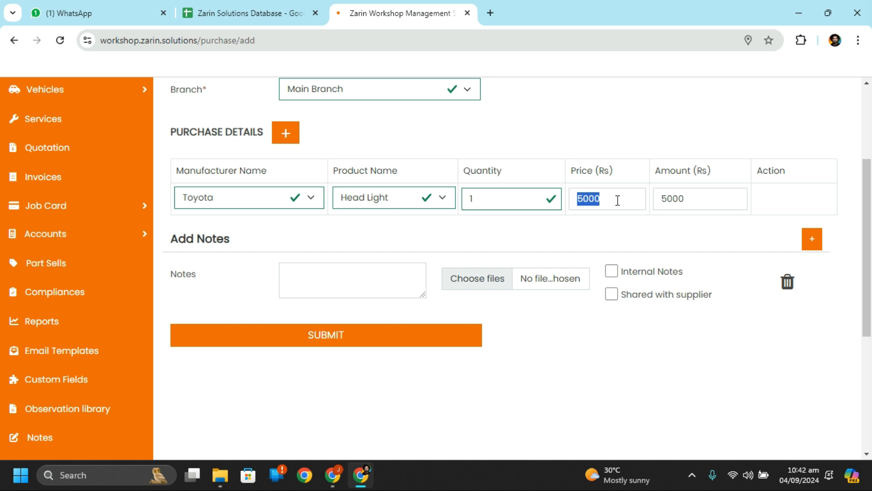
scroll(619, 200, up, 3)
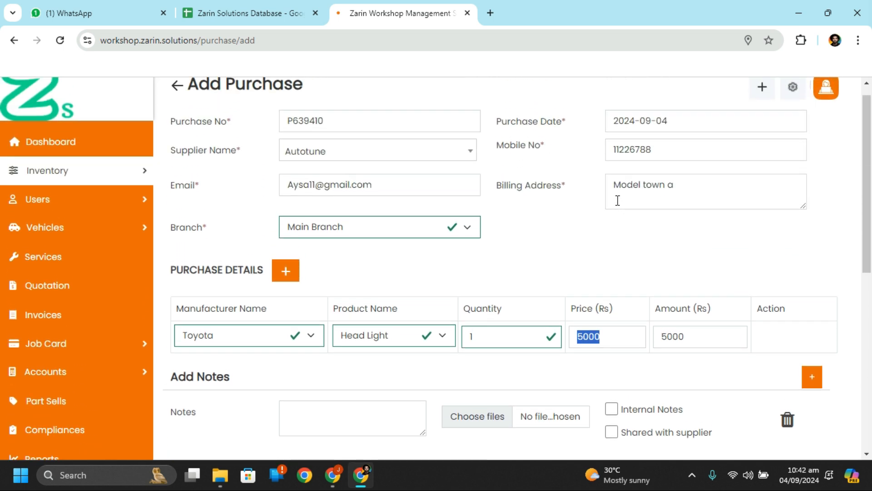
click(620, 335)
click(788, 341)
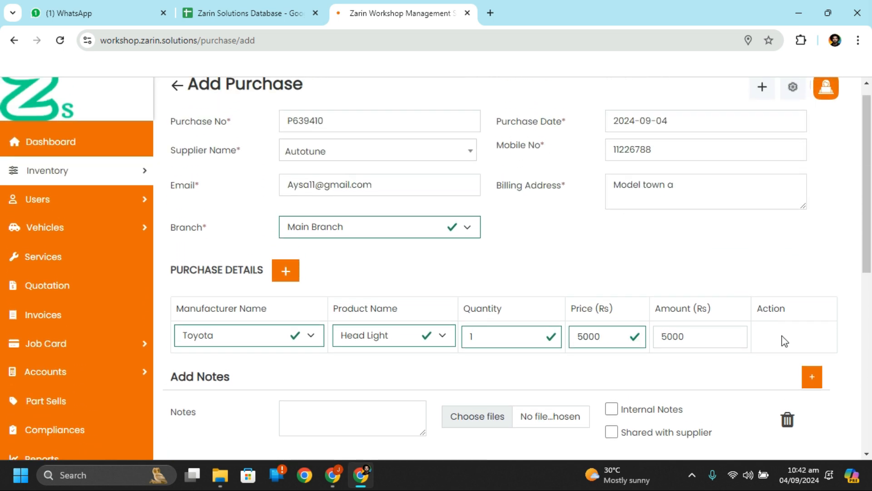
scroll(668, 298, down, 2)
scroll(672, 303, up, 2)
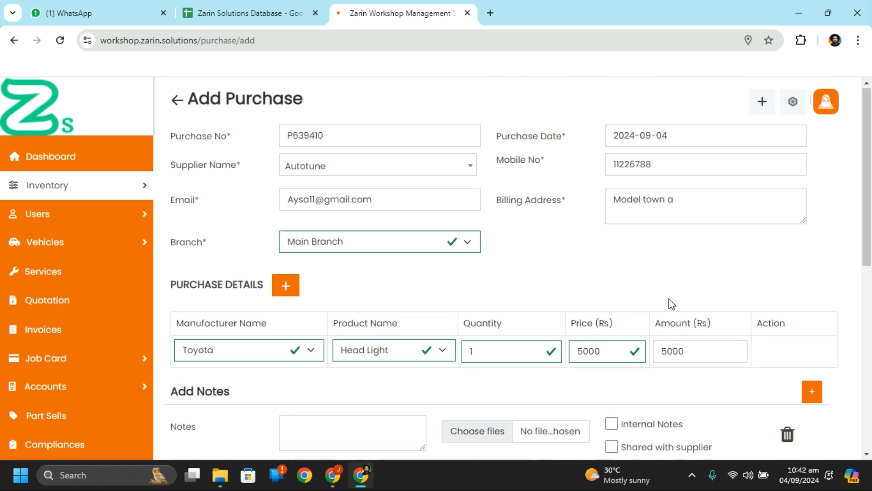
scroll(672, 303, down, 3)
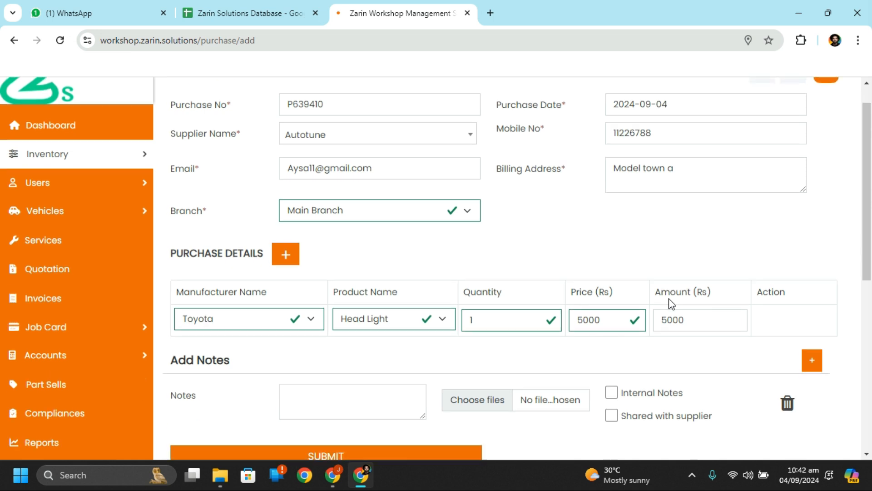
scroll(672, 303, up, 2)
click(607, 271)
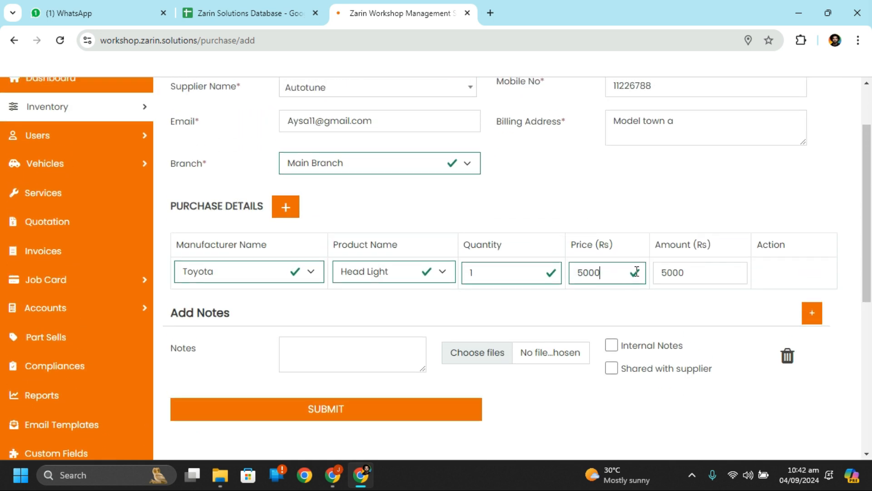
Step: Change the price to 1000 and the quantity to 100, making the amount 100000
key(BackSpace)
key(BackSpace)
key(BackSpace)
key(BackSpace)
text(1000)
click(665, 335)
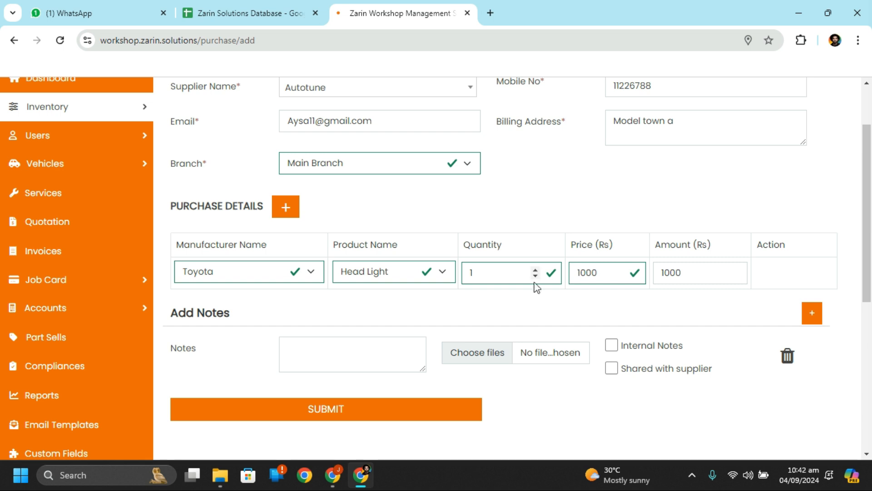
double_click(507, 278)
text(100)
click(638, 308)
Step: Submit purchase P639410 for the 100 Head Lights from Autotune
click(601, 274)
scroll(415, 288, up, 2)
scroll(415, 288, down, 5)
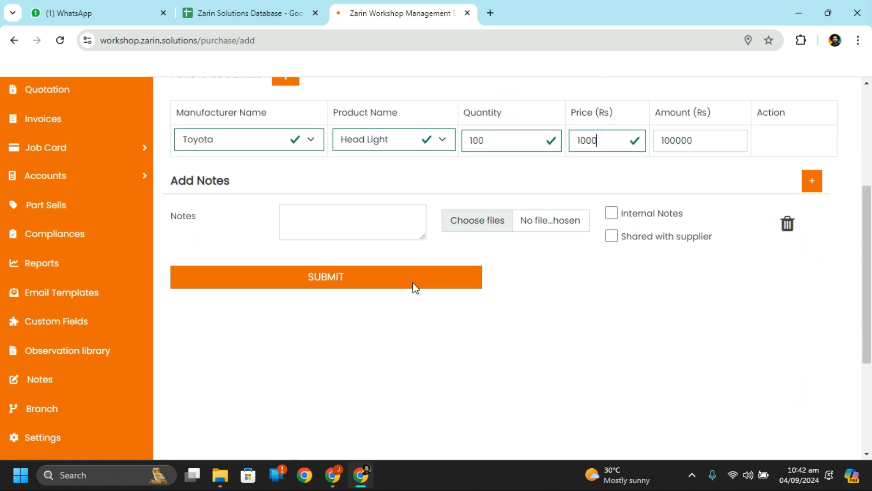
scroll(413, 287, up, 5)
scroll(414, 288, down, 5)
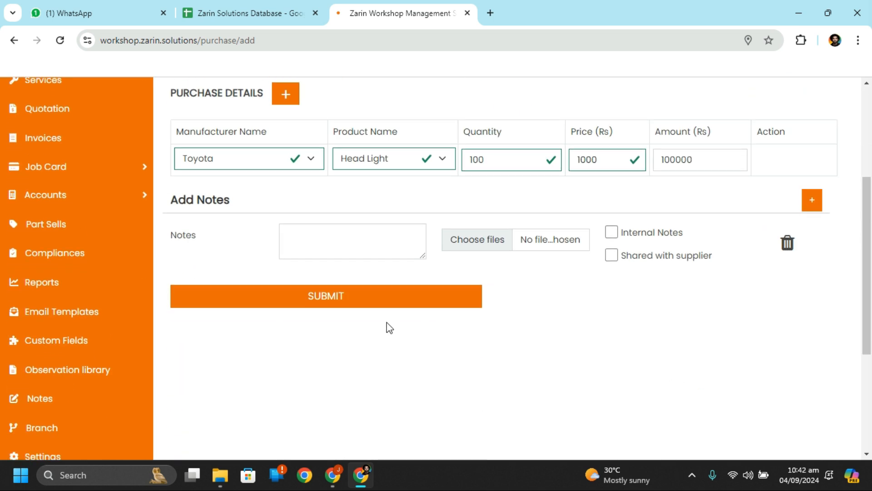
click(373, 309)
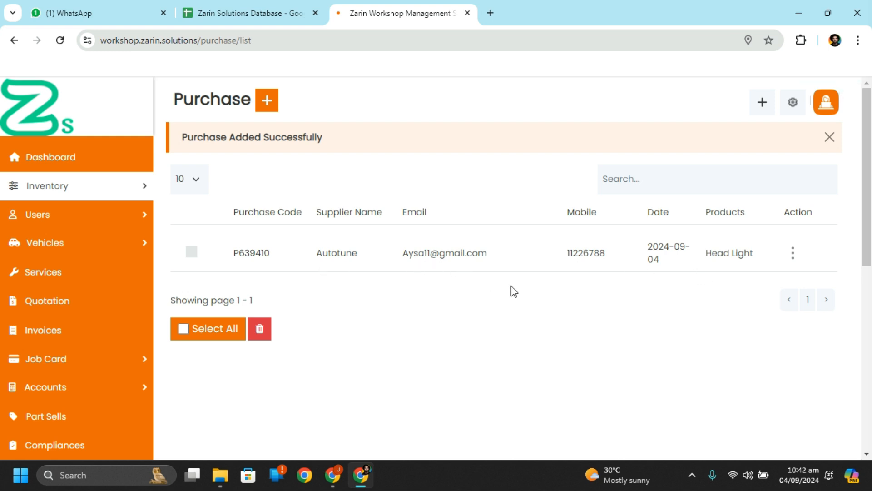
Step: Open the Observation Library from the Dashboard Setup Wizard and expand, then collapse, the General section
click(76, 156)
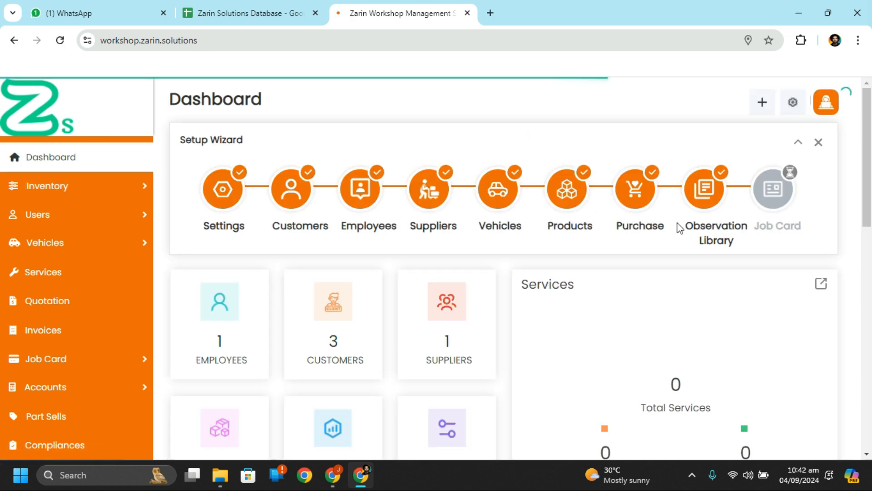
click(705, 196)
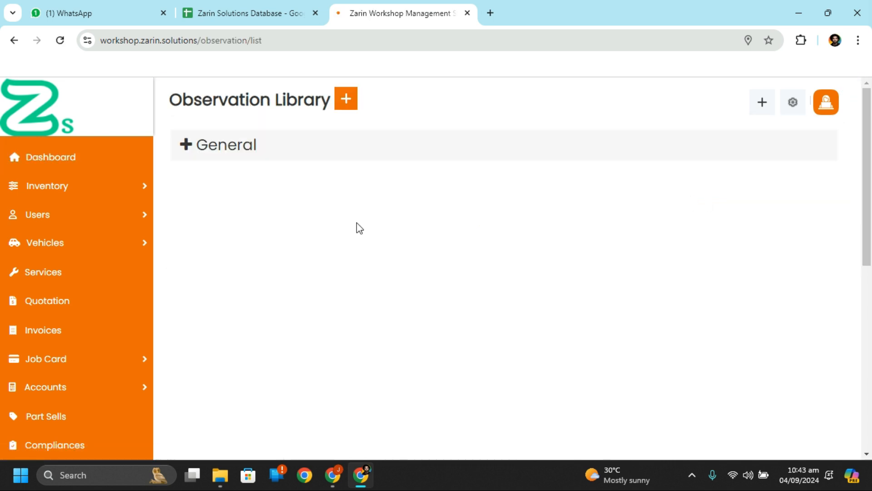
click(215, 148)
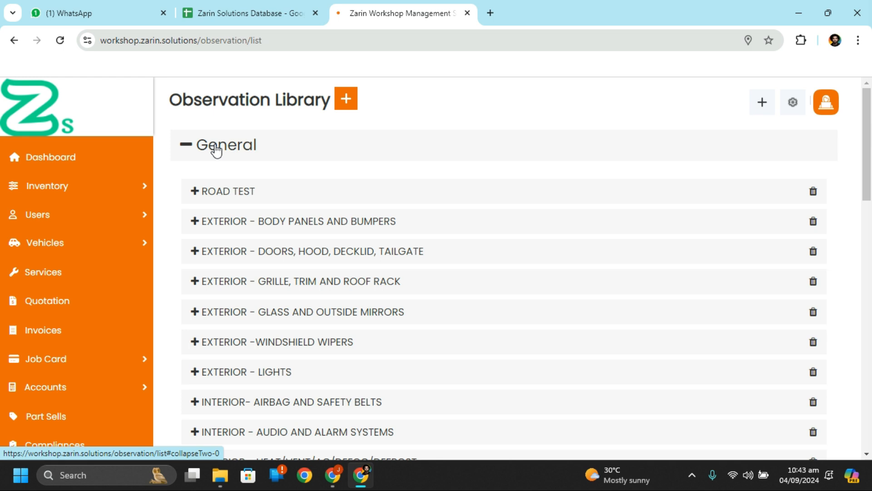
click(216, 150)
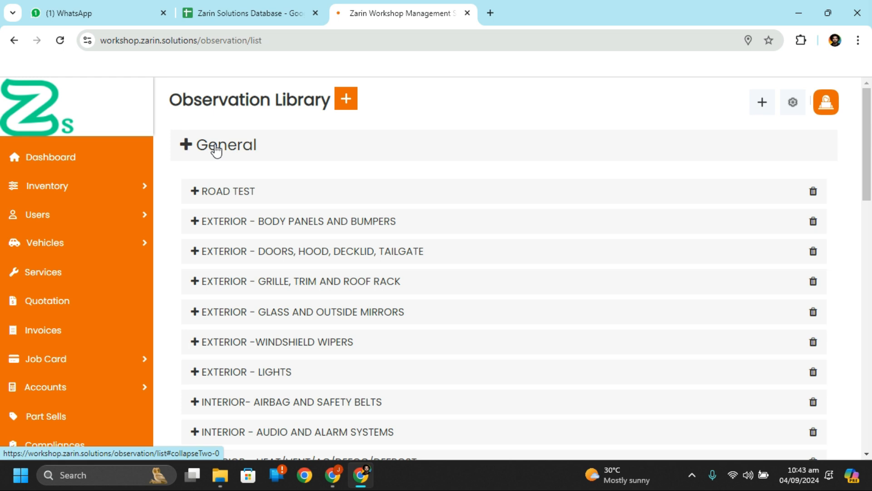
click(345, 100)
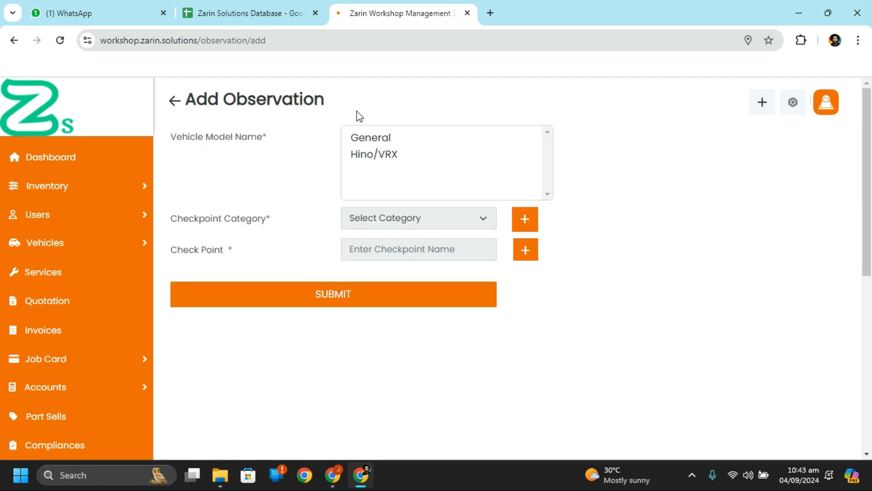
click(421, 141)
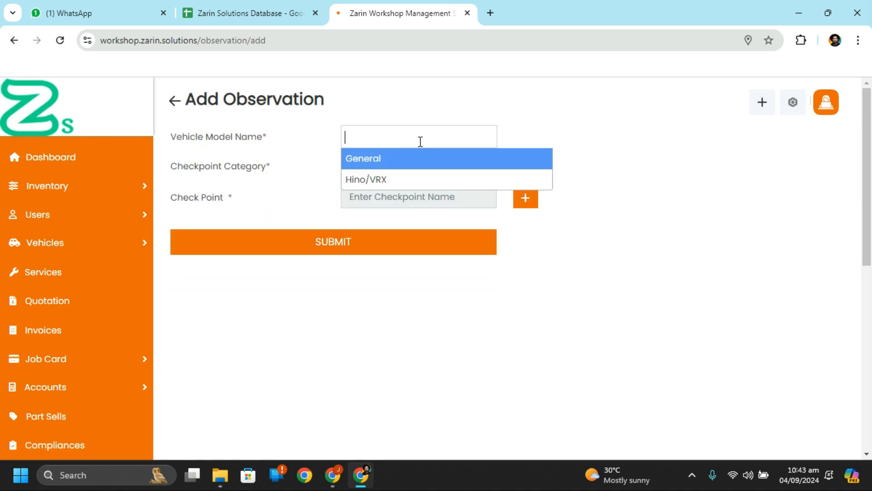
click(423, 177)
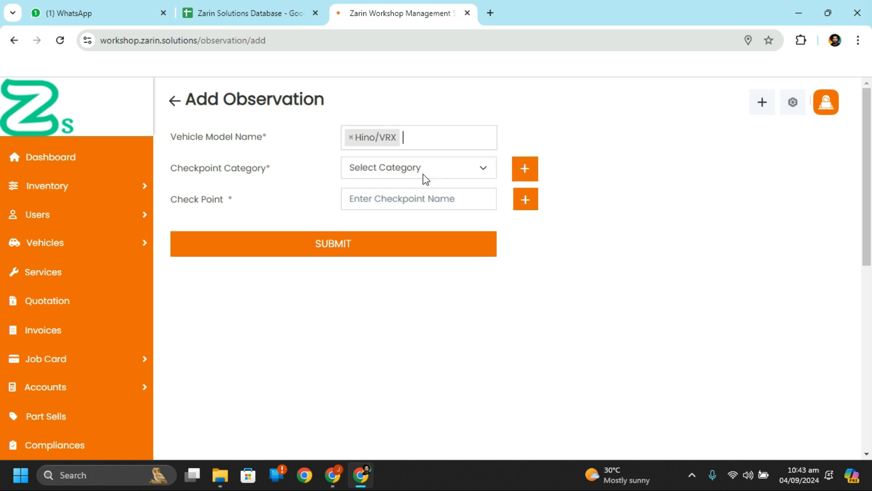
click(435, 164)
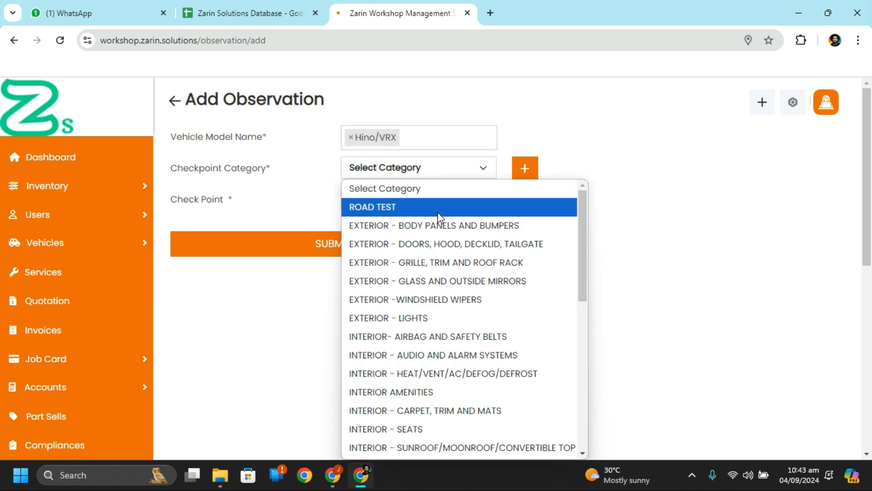
scroll(444, 317, down, 5)
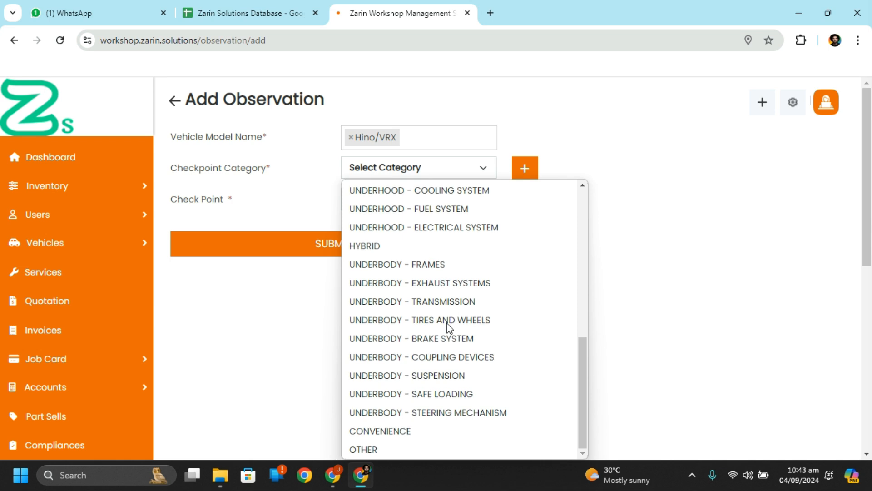
scroll(447, 323, up, 5)
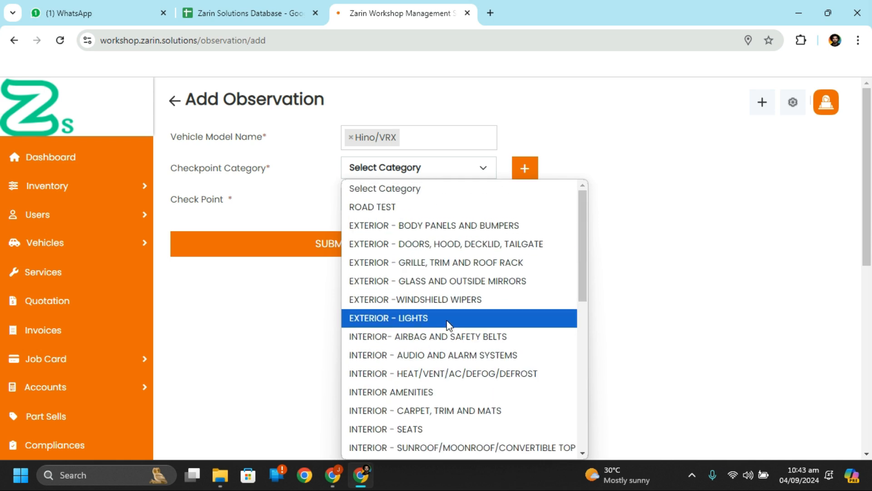
scroll(464, 321, down, 5)
scroll(464, 322, up, 5)
click(280, 204)
click(479, 200)
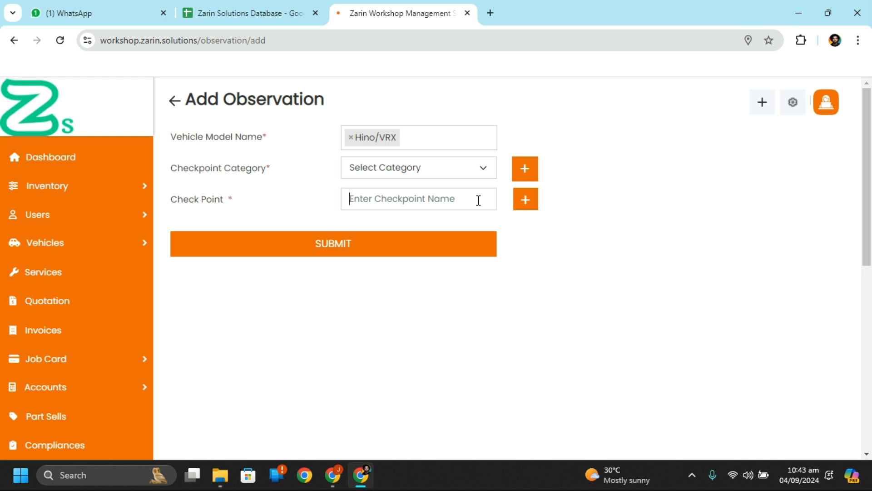
click(527, 205)
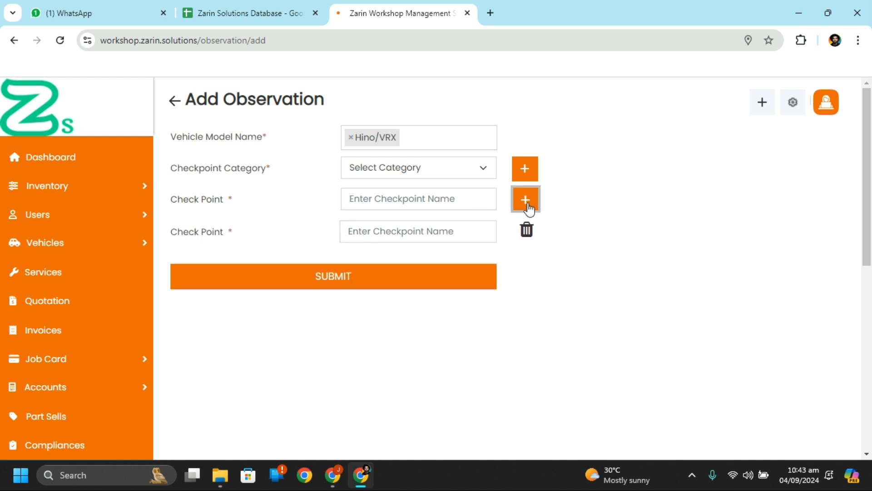
click(534, 236)
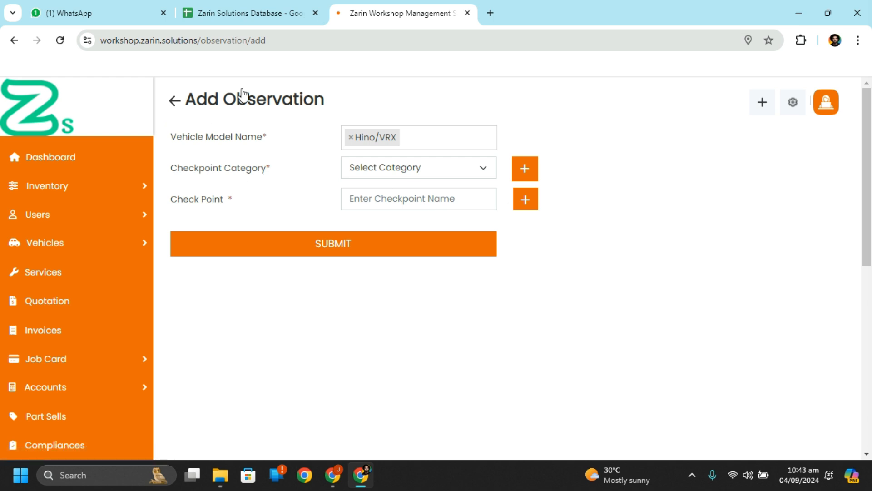
click(182, 108)
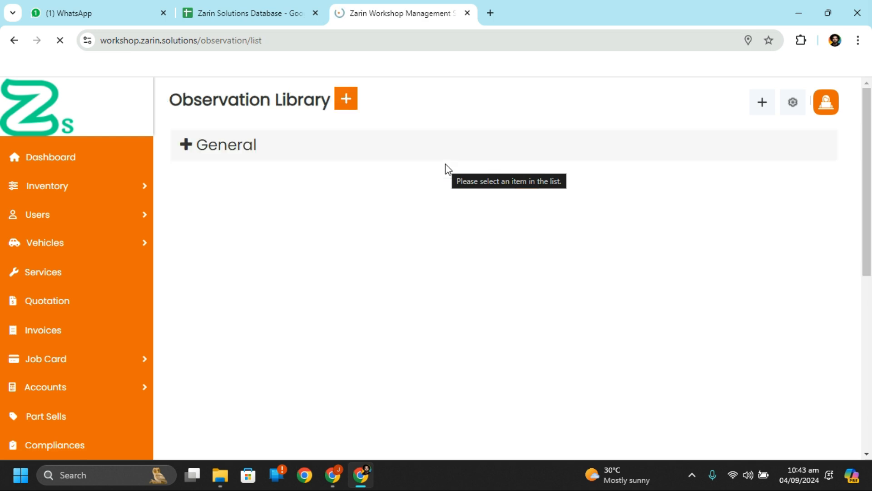
Step: Return to the Dashboard and start job card J000001 from the Setup Wizard's Job Card step
mouse_move(129, 210)
click(99, 155)
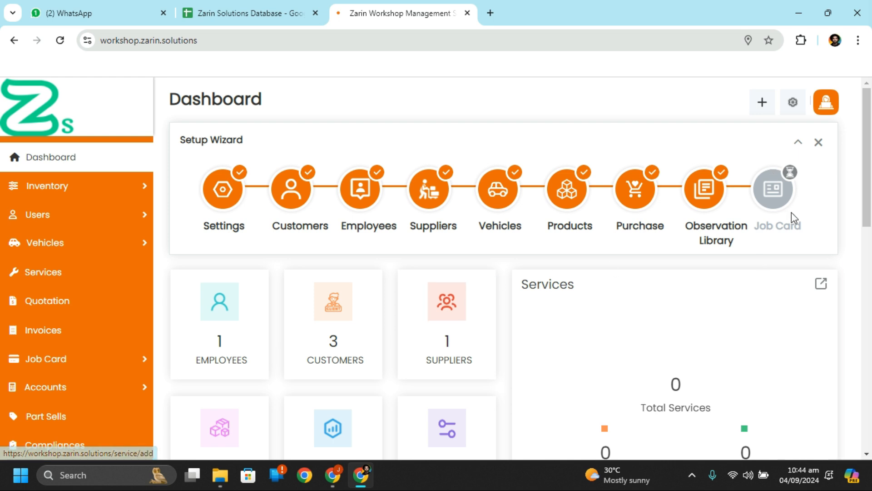
click(769, 190)
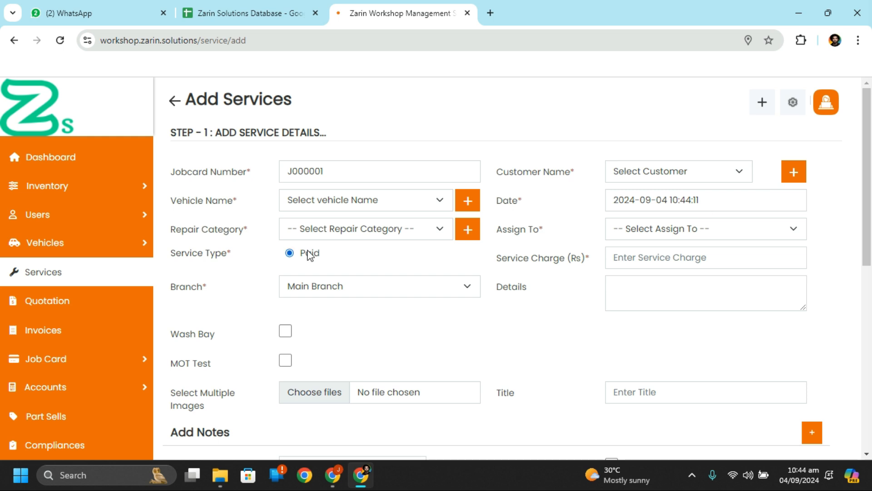
Step: Inspect the job card number and dismiss the warning about a missing customer
drag(292, 171, 345, 172)
key(shift+Left)
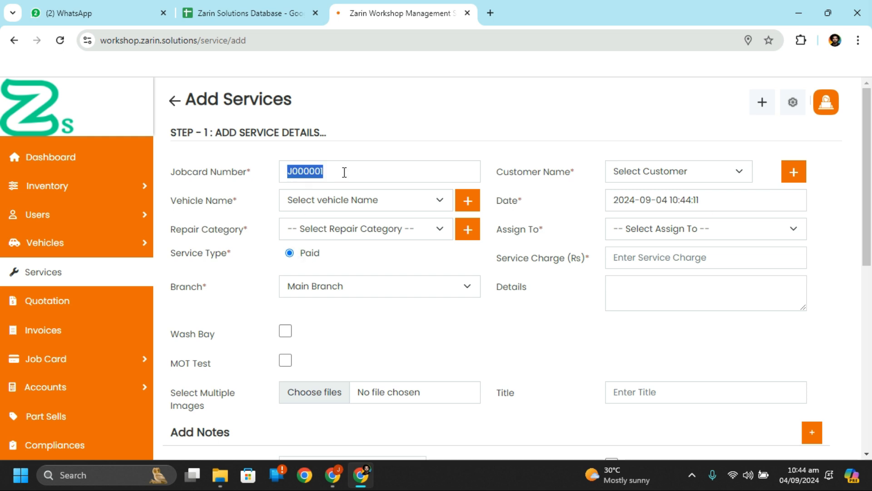
click(410, 173)
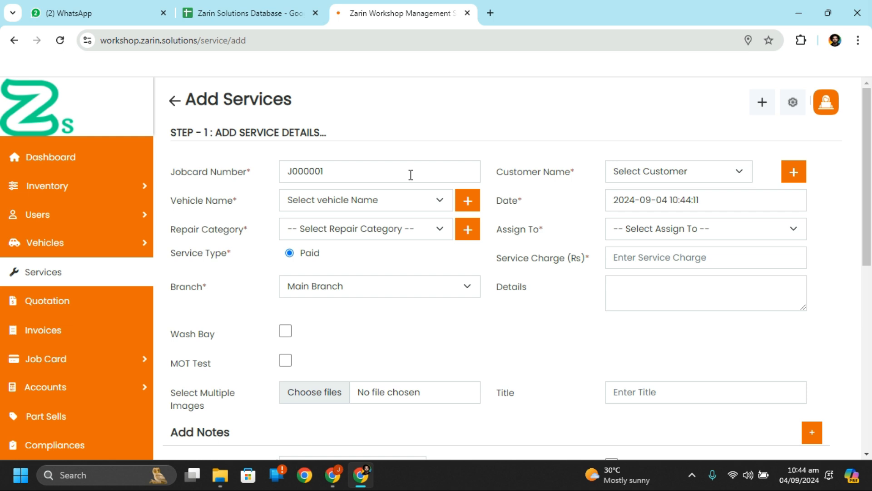
click(407, 200)
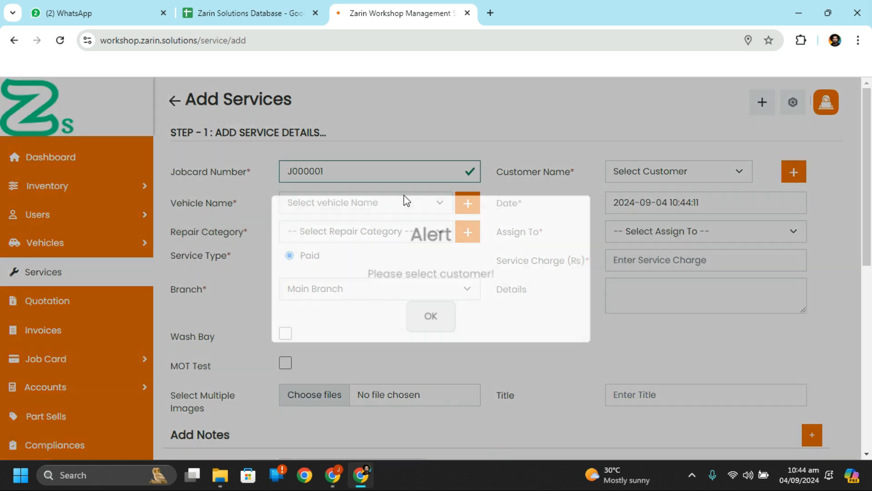
click(431, 315)
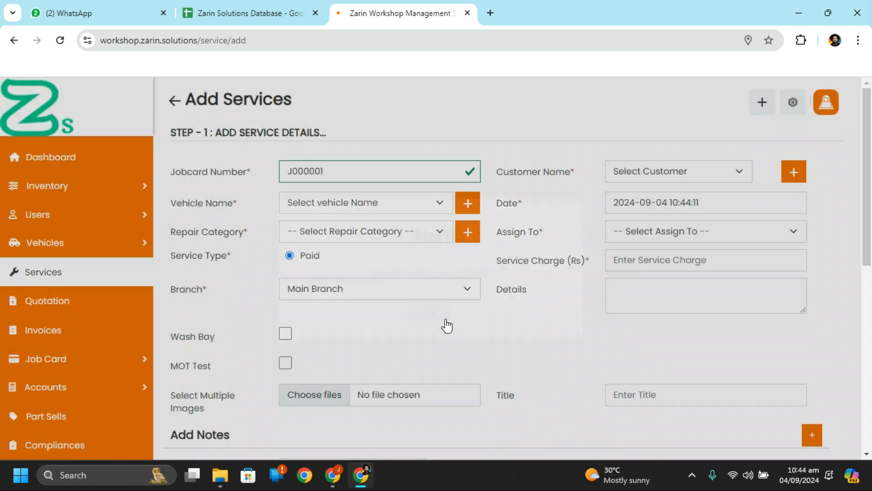
Step: Select the customer and their Hino vehicle for the job card
click(636, 175)
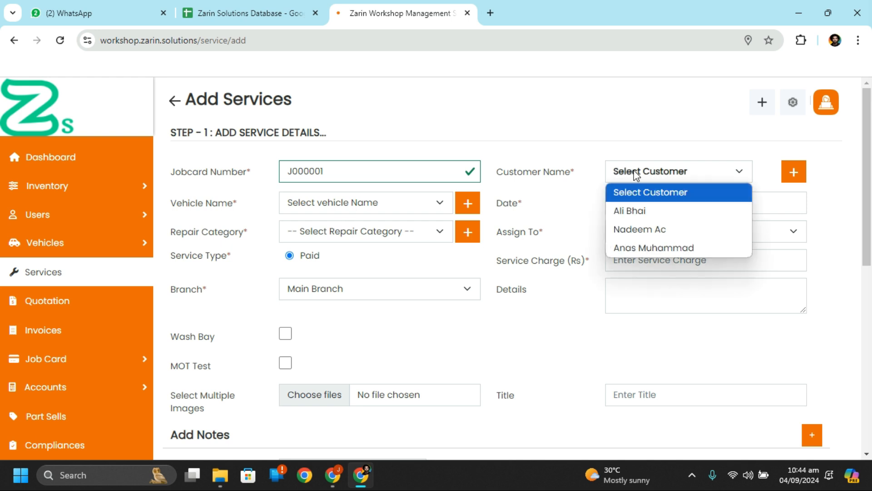
click(649, 243)
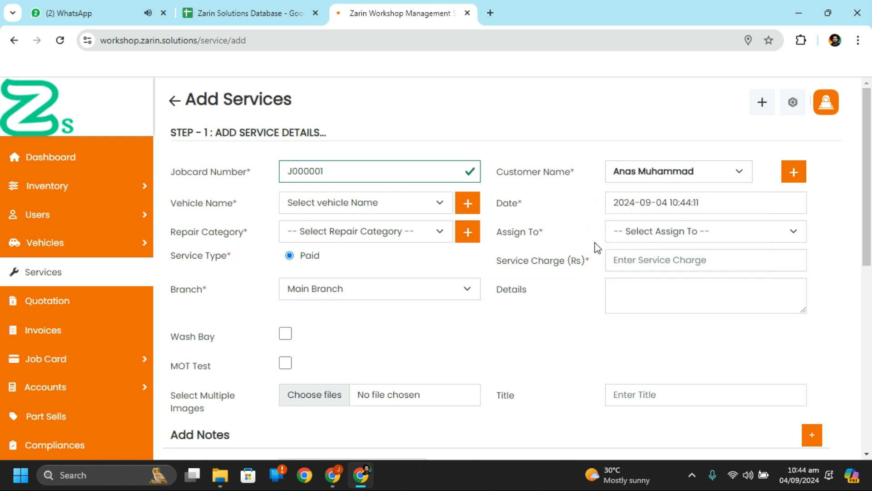
click(371, 200)
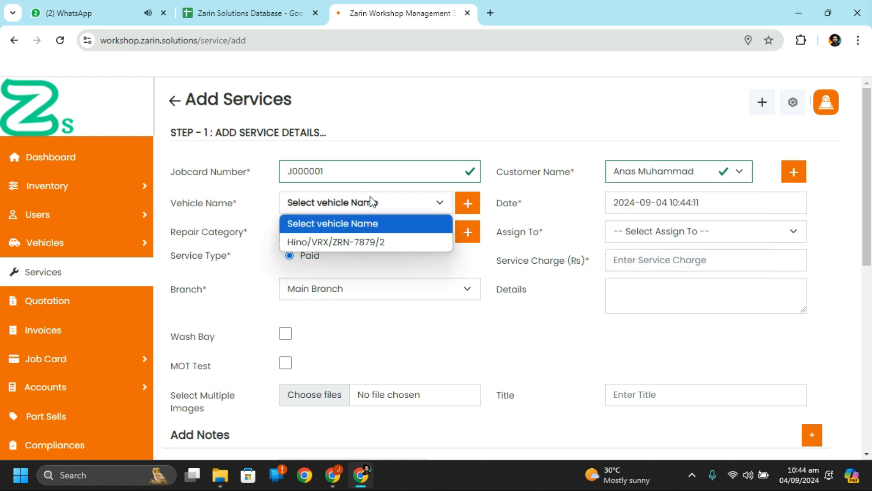
click(370, 236)
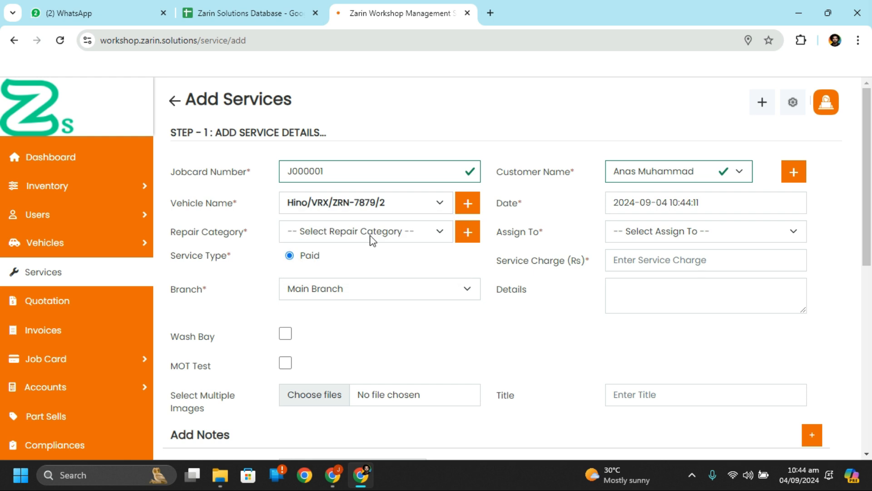
Step: Open the new-vehicle and new-customer forms and close both without saving
click(468, 204)
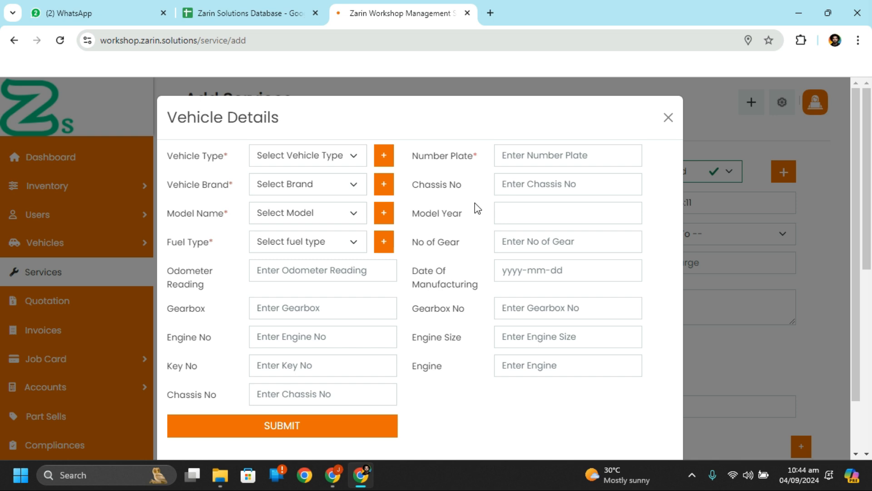
click(668, 118)
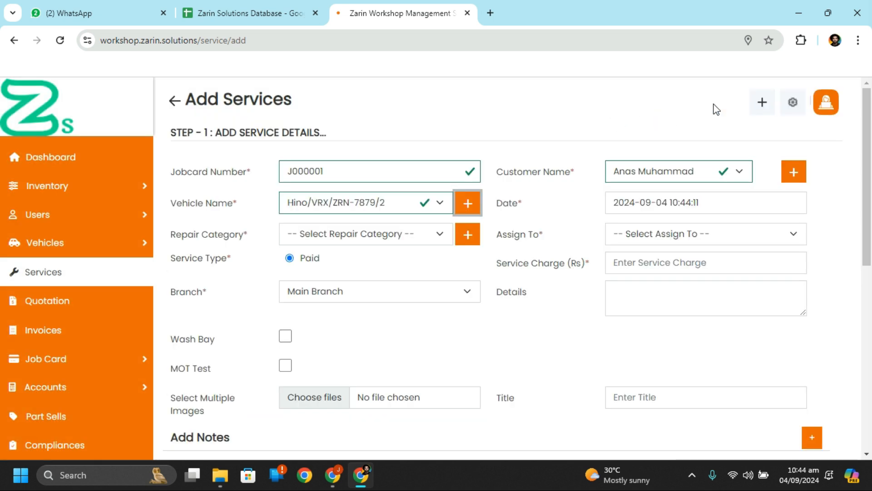
click(794, 175)
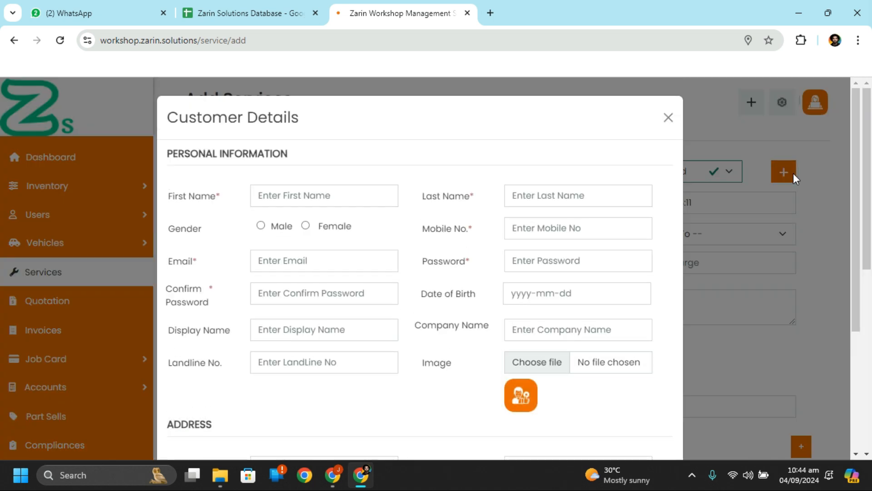
scroll(486, 288, down, 4)
scroll(486, 288, up, 2)
scroll(486, 288, up, 2)
click(672, 119)
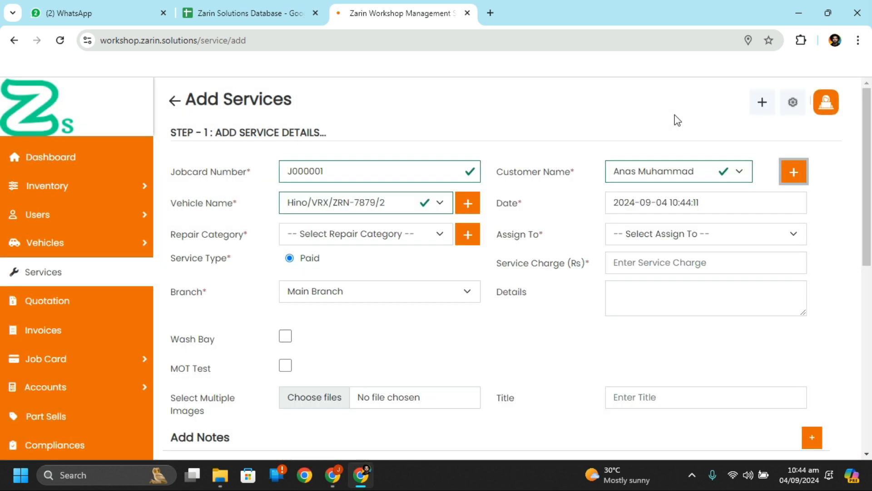
Step: Try several repair categories and settle on Breakdown
click(314, 236)
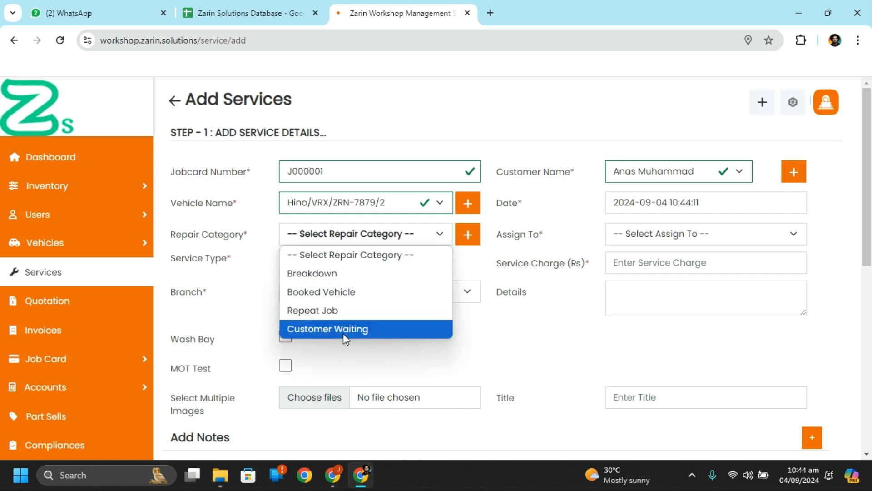
click(371, 235)
click(380, 240)
click(380, 240)
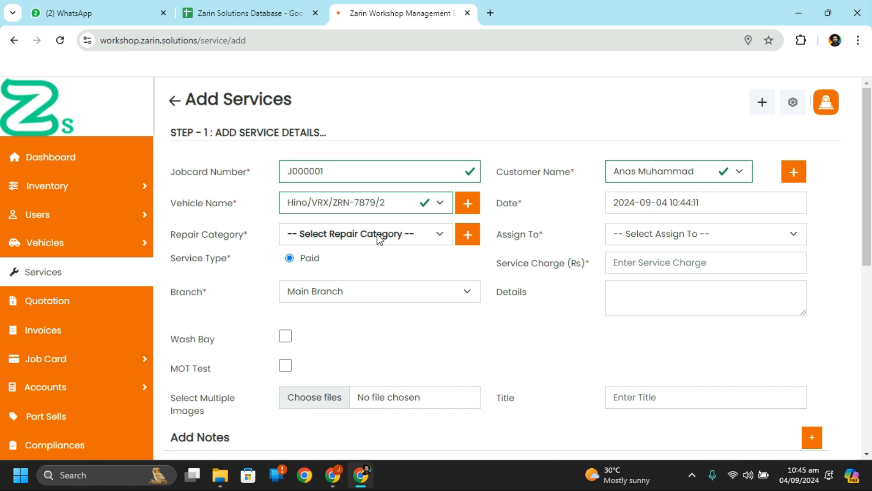
click(380, 239)
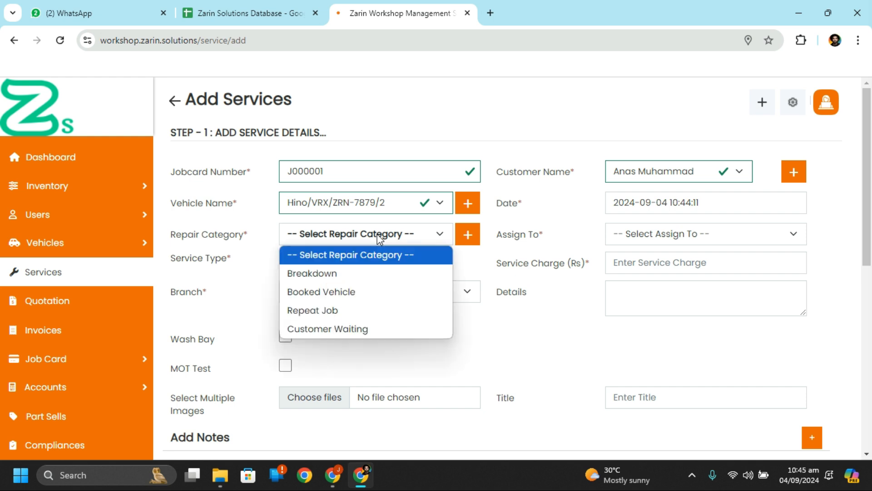
click(339, 293)
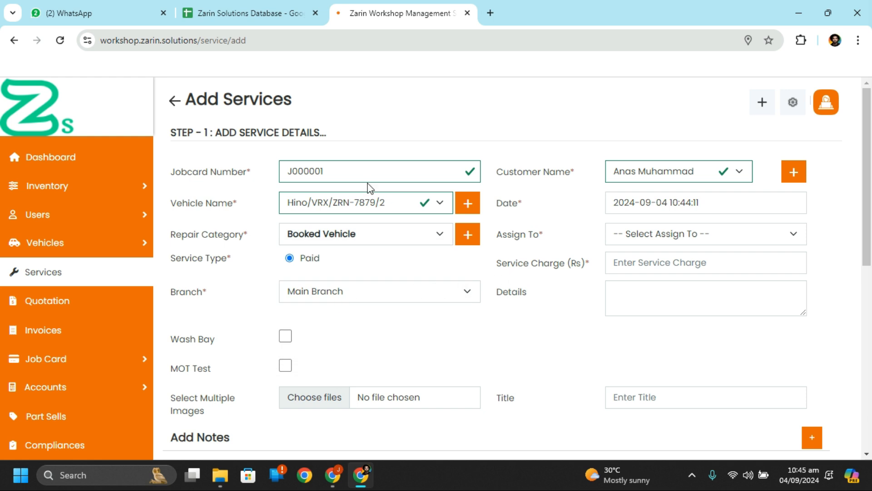
click(700, 242)
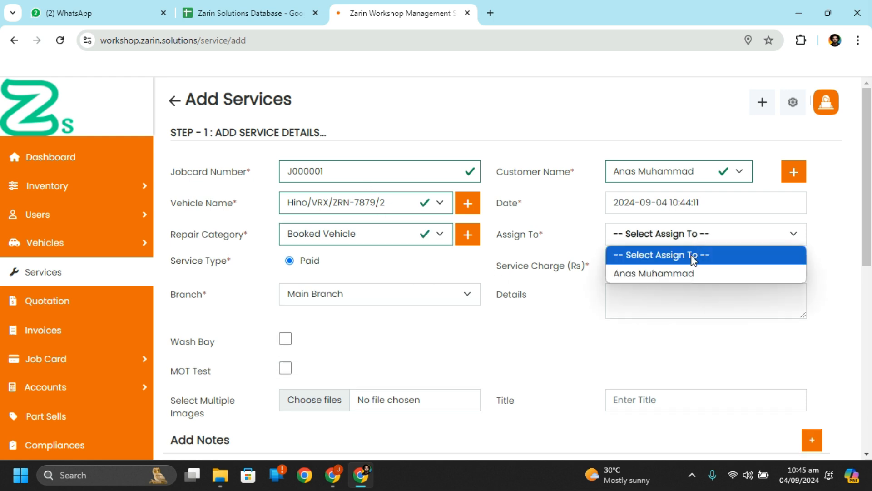
click(684, 255)
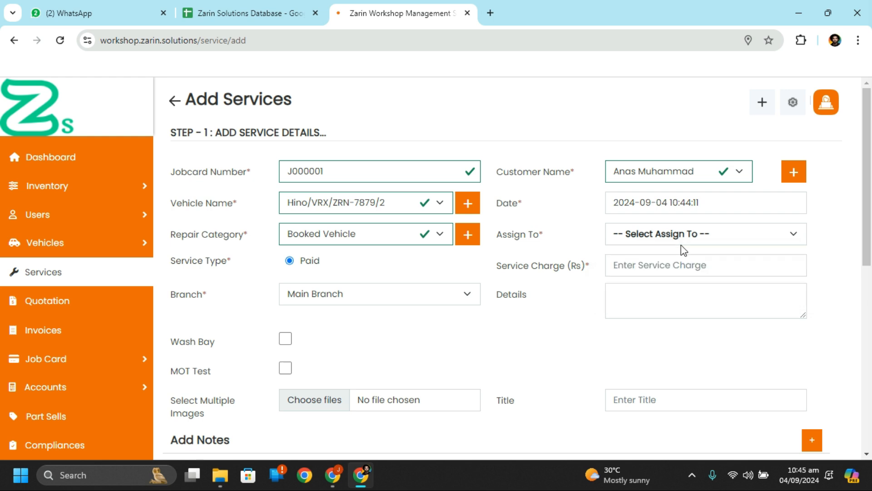
click(366, 236)
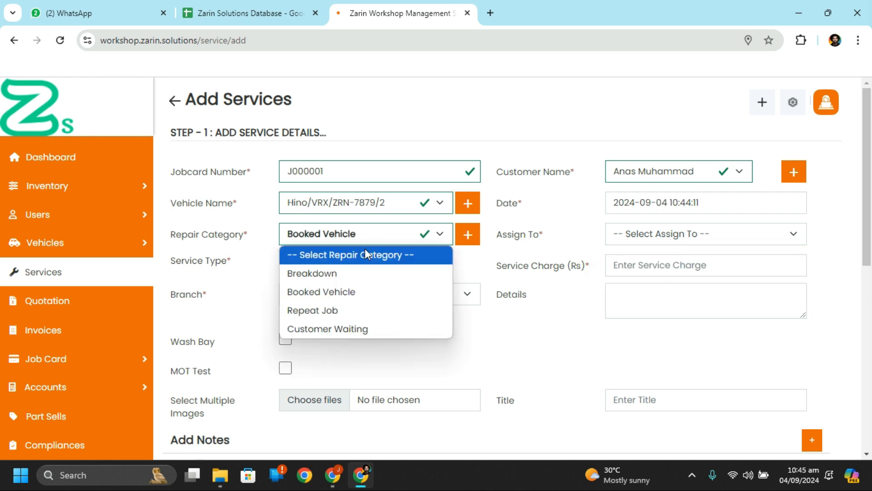
click(360, 309)
click(359, 233)
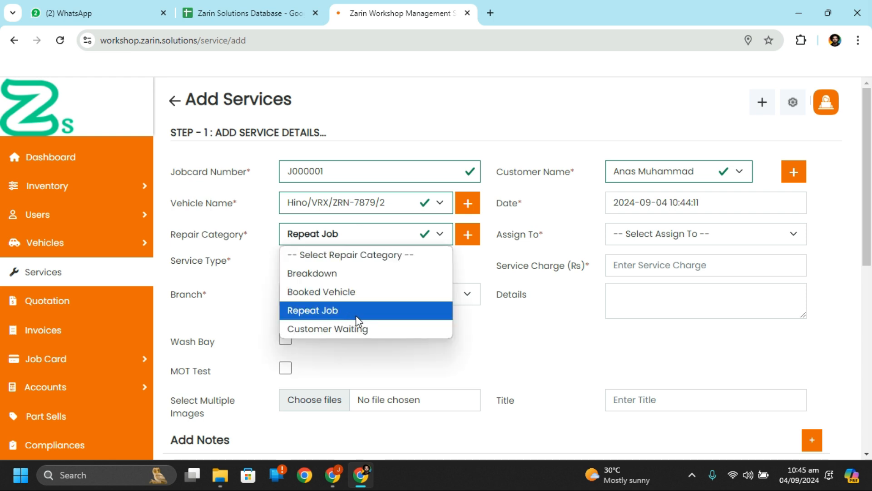
click(369, 329)
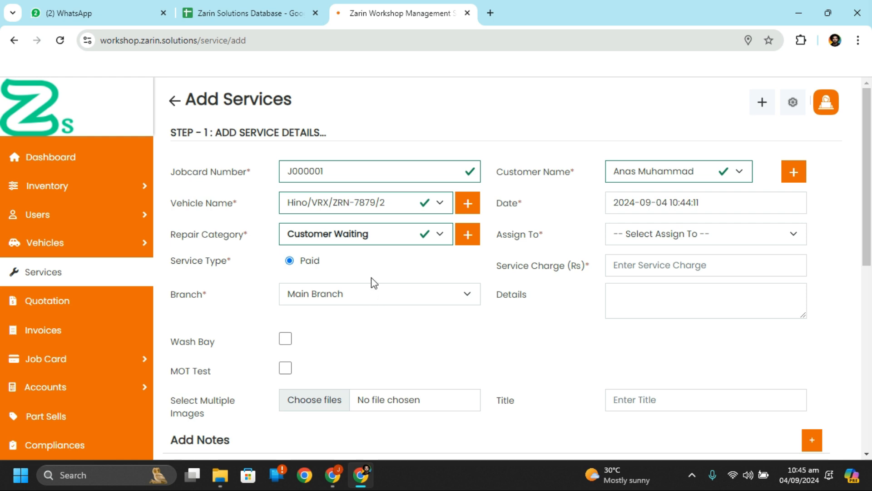
click(386, 241)
click(383, 275)
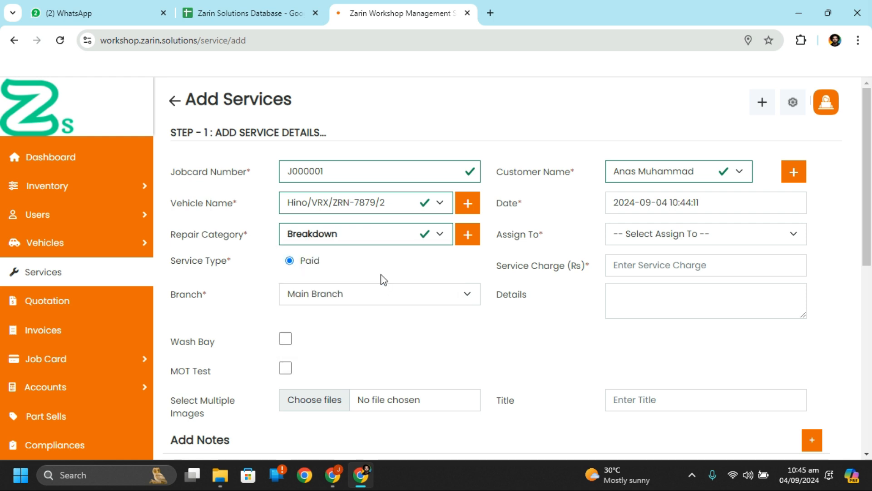
Step: Assign the job to the listed staff member
click(710, 233)
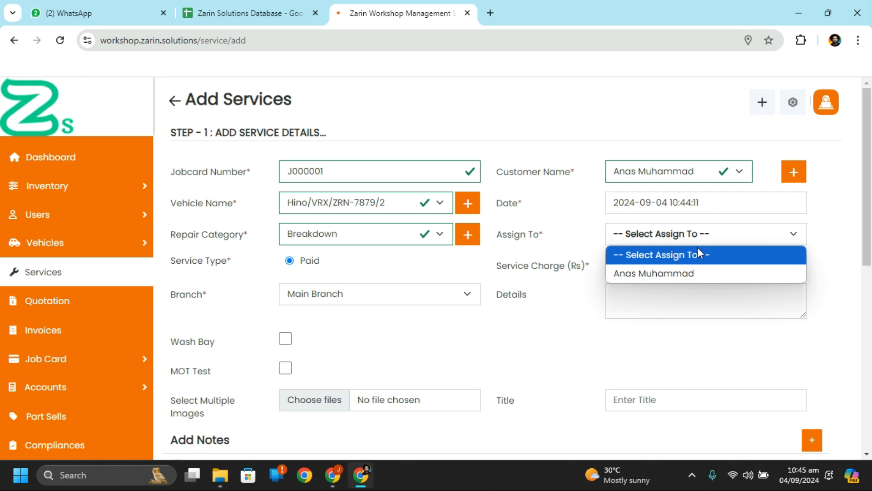
click(689, 269)
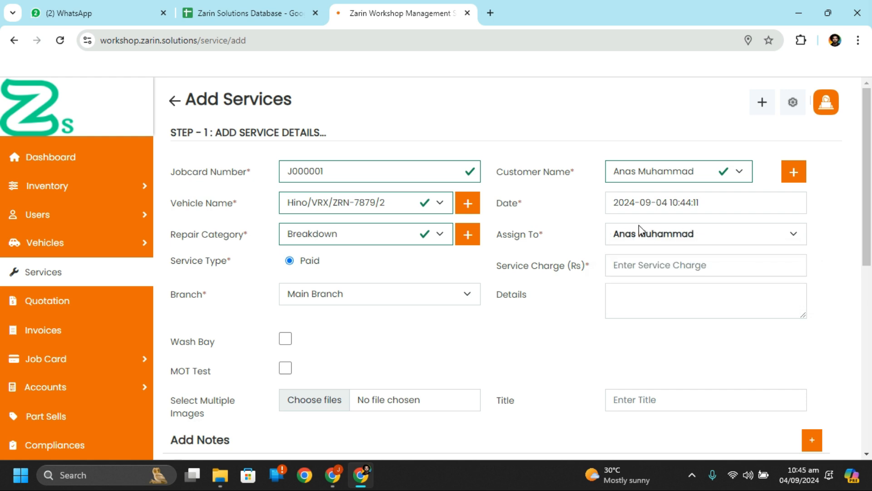
click(675, 239)
Step: Enter a service charge of 20000, keeping the same assignee and Main Branch
click(670, 272)
click(670, 272)
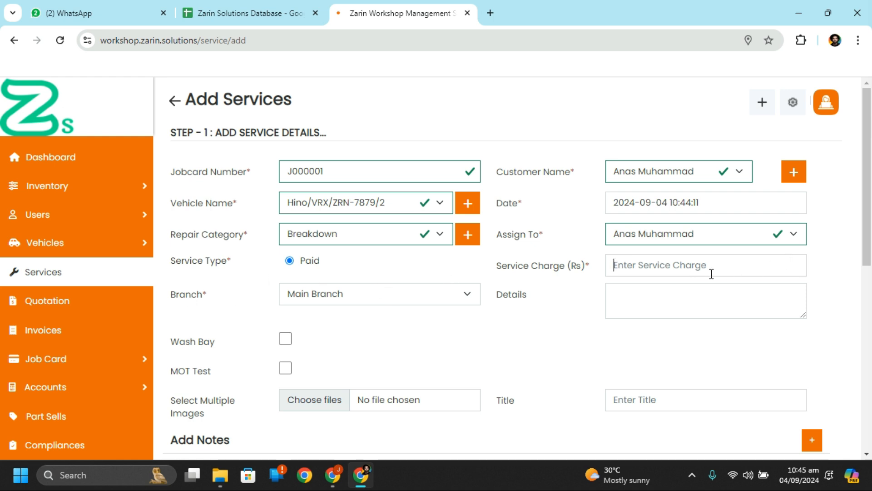
text(20000)
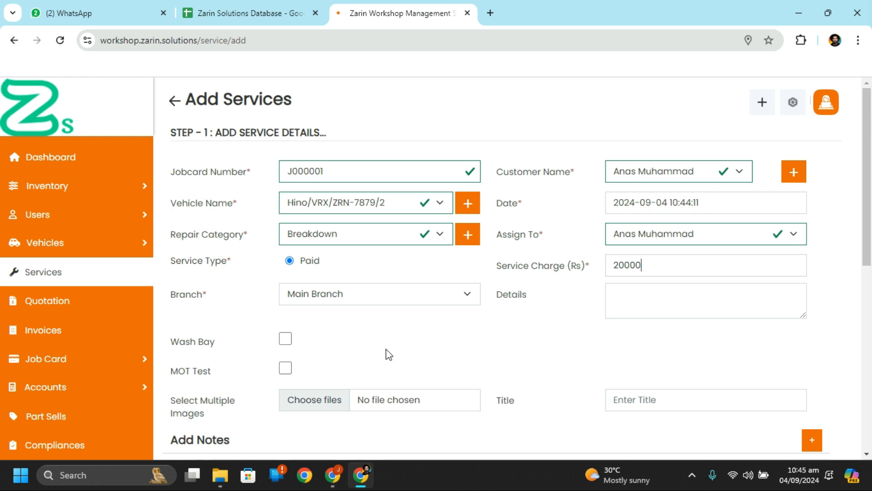
click(393, 296)
click(394, 299)
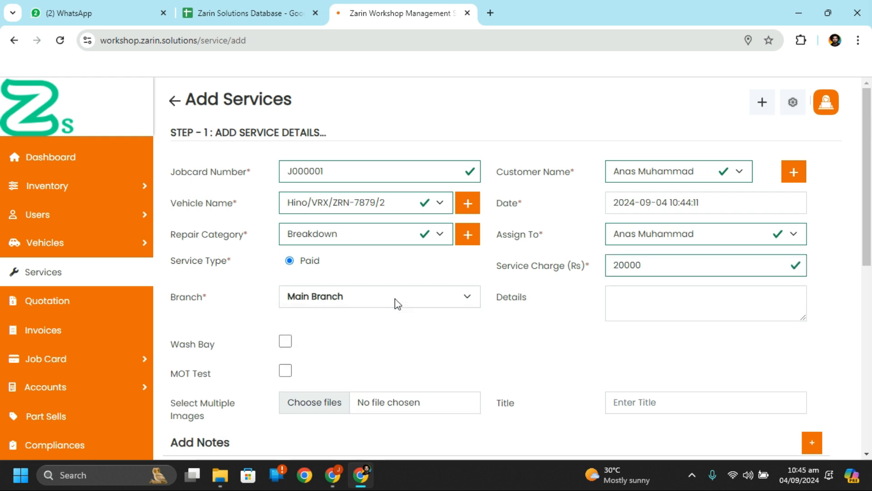
click(642, 307)
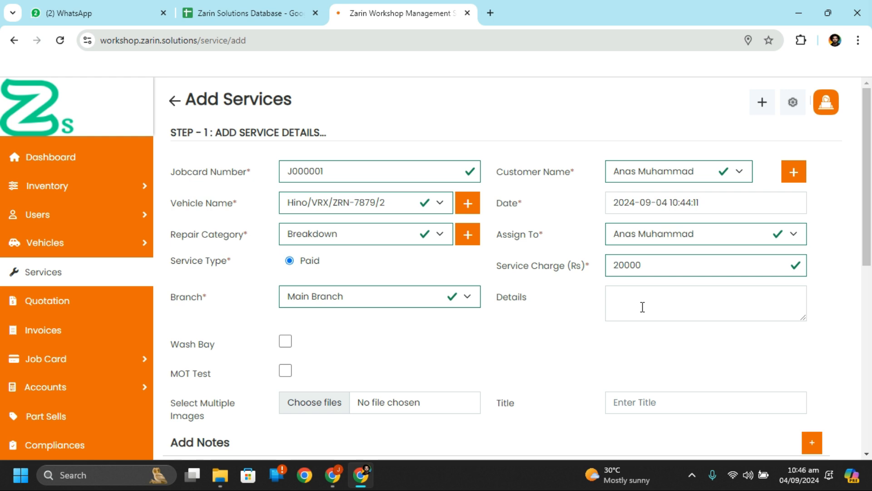
Step: Tick Wash Bay and MOT Test for the job
scroll(642, 306, down, 1)
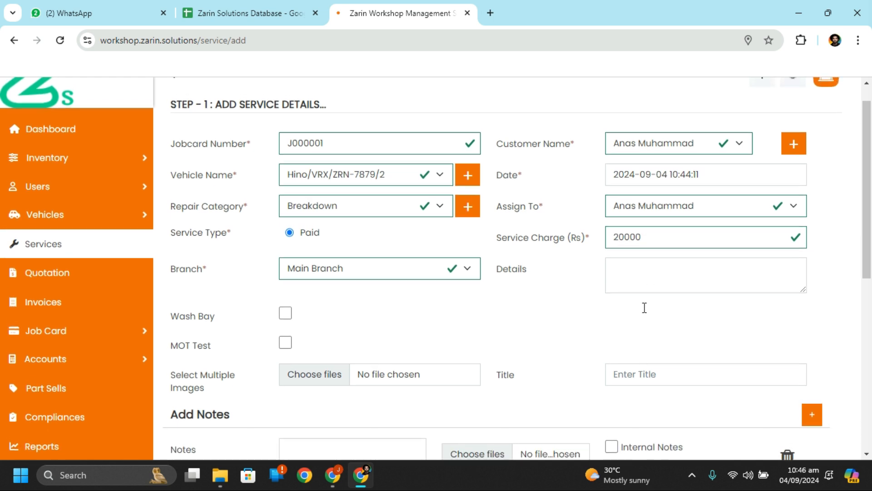
scroll(647, 313, down, 1)
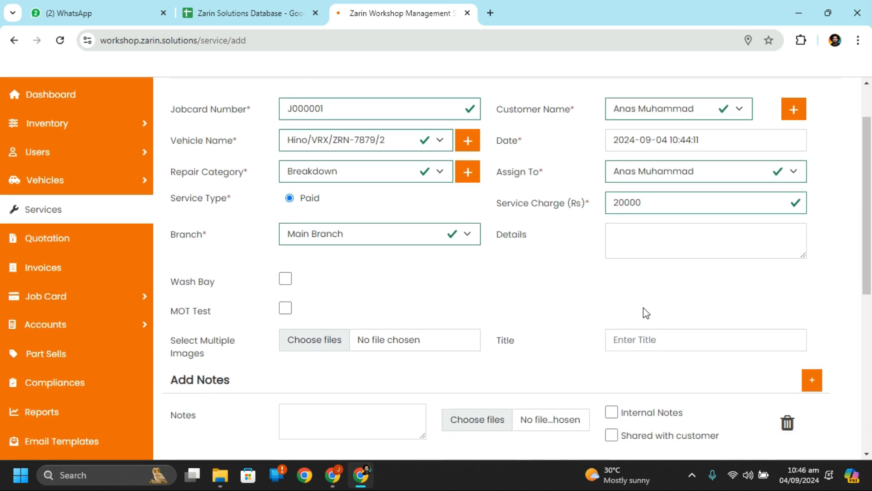
click(285, 275)
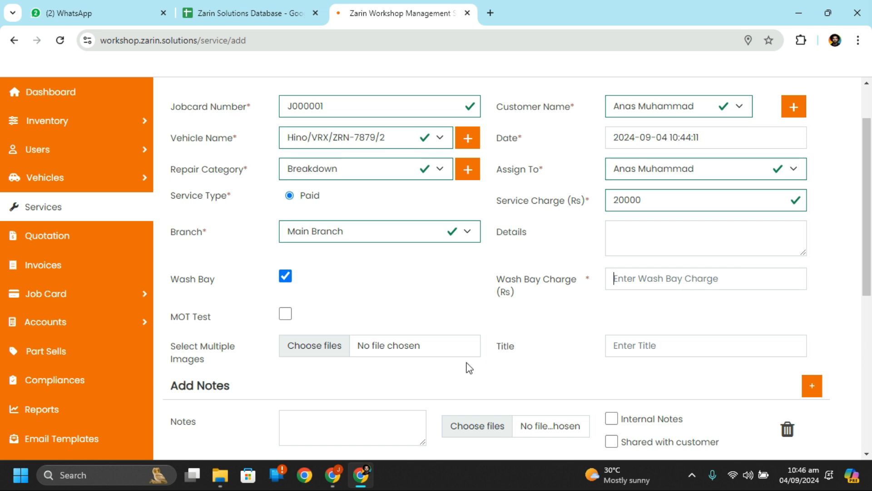
scroll(470, 367, down, 1)
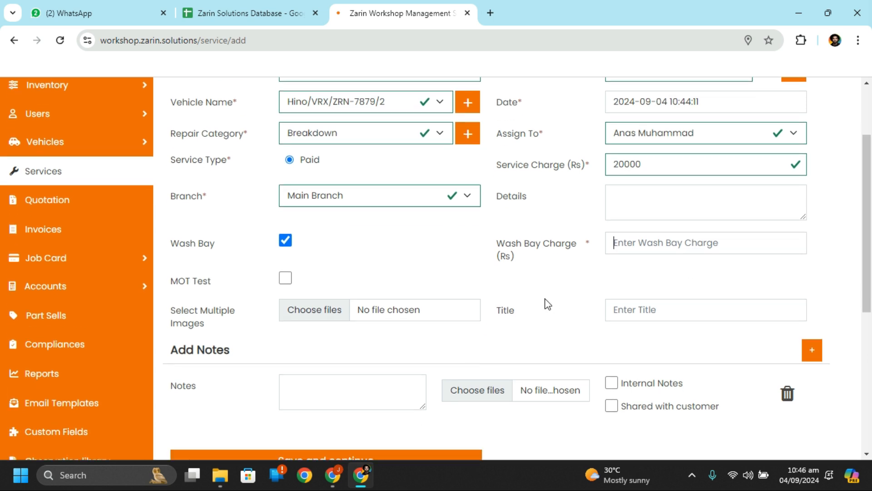
click(285, 278)
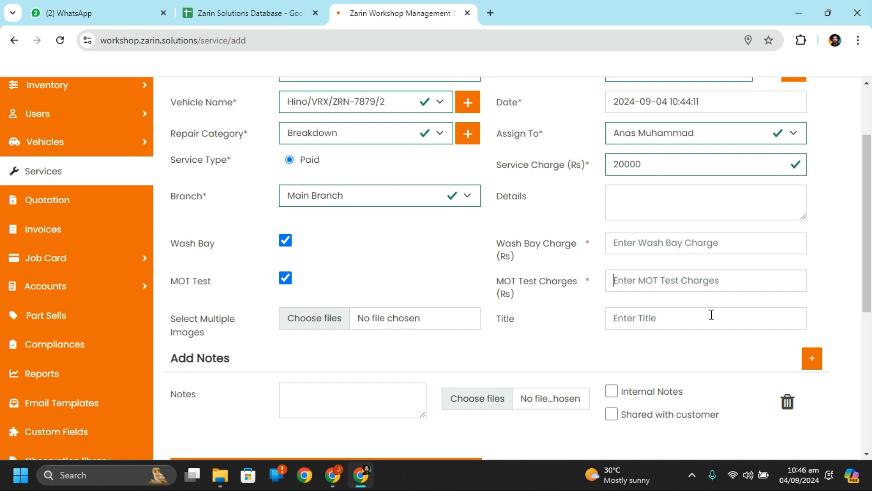
scroll(712, 314, down, 1)
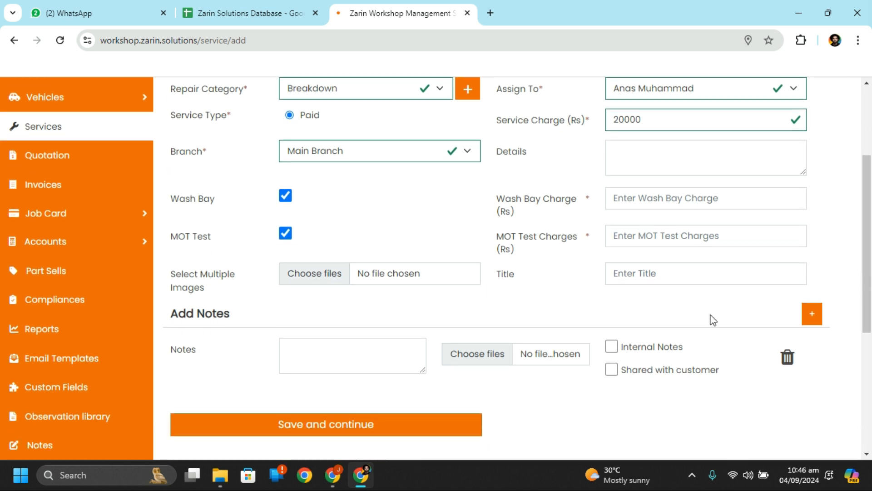
Step: Enter the title 'Tuning' and remove an added extra notes row, leaving one
click(607, 279)
text(Tuning)
click(813, 318)
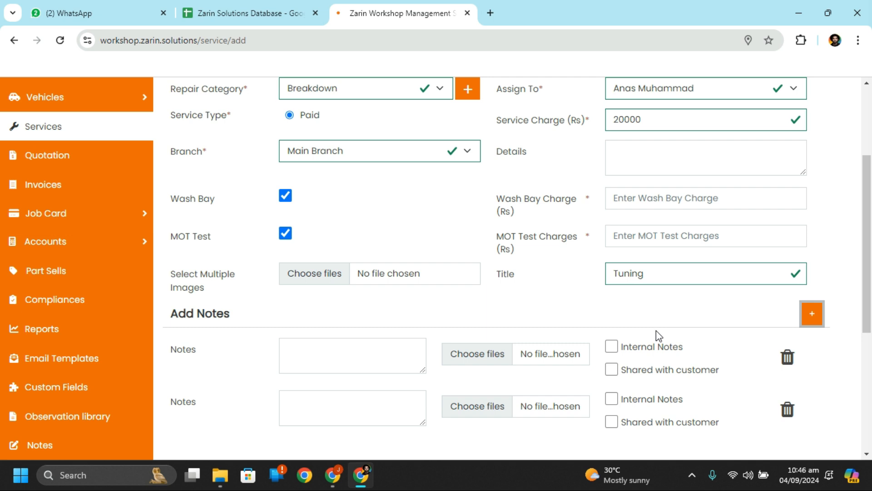
scroll(656, 331, down, 1)
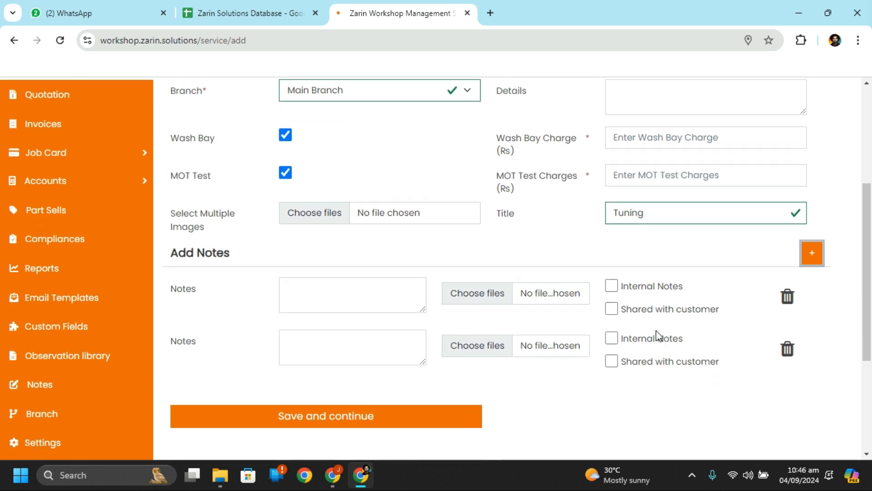
click(788, 347)
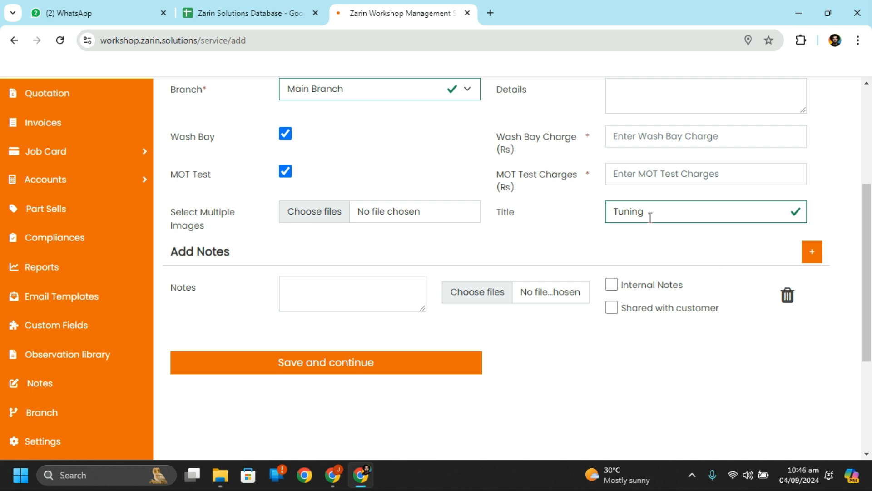
scroll(650, 217, up, 2)
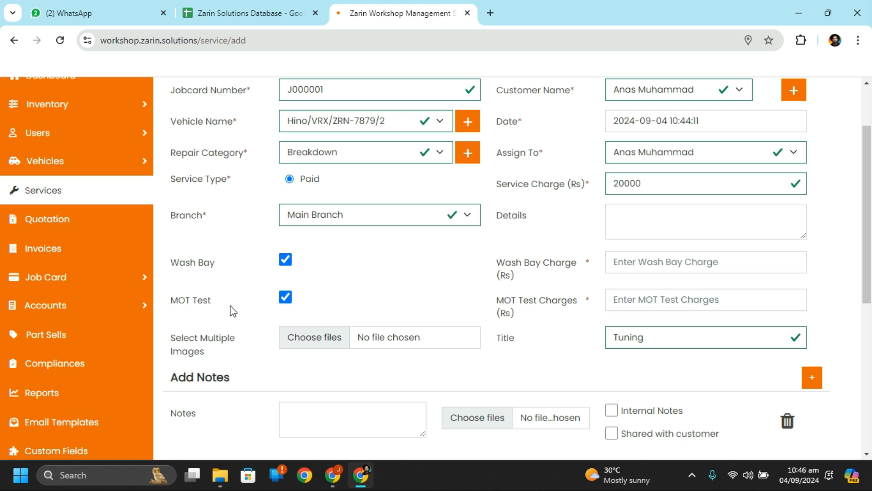
Step: Enter 500 as both the Wash Bay Charge and the MOT Test Charges
click(648, 268)
text(500)
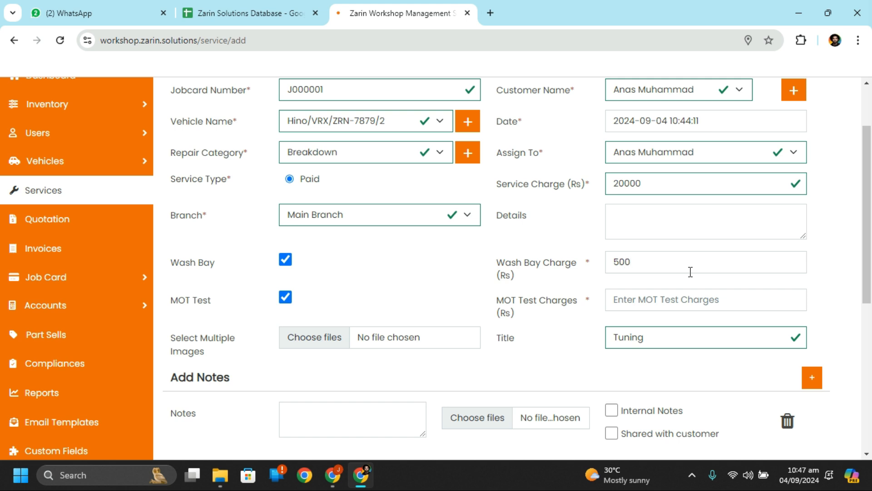
click(682, 292)
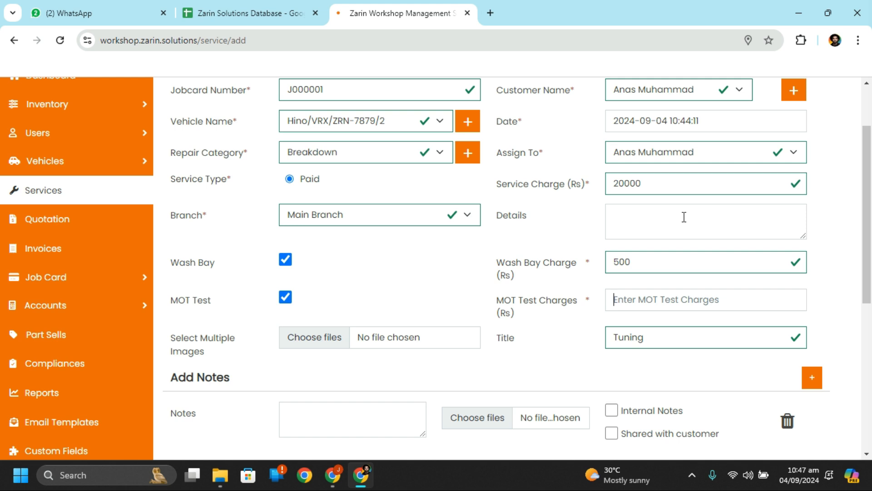
text(500)
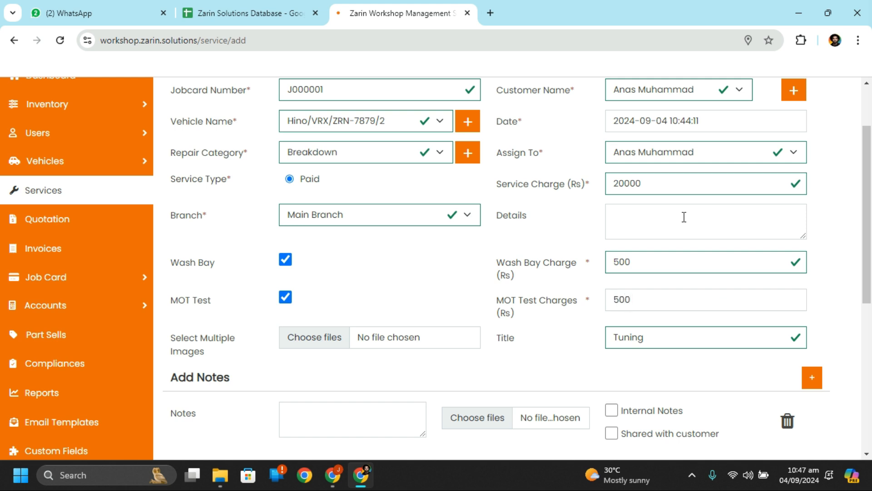
scroll(684, 217, down, 3)
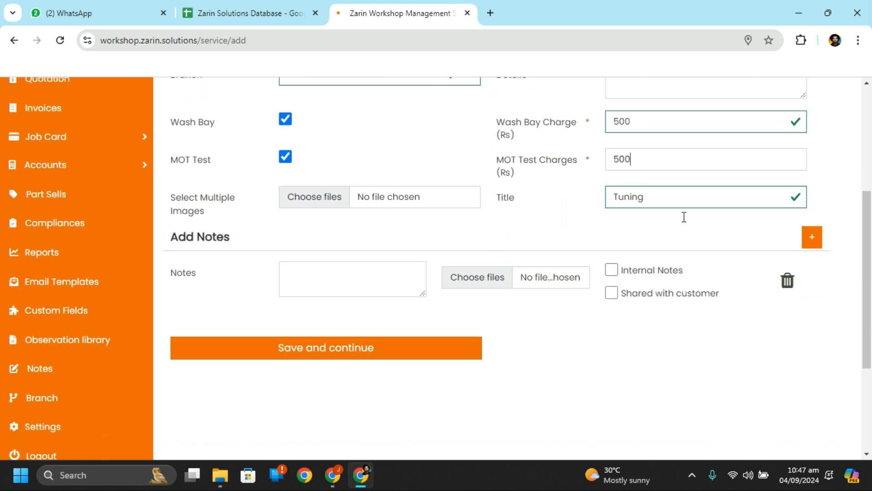
Step: Save and continue to J000001's Step 2 page, scrolling down to the Observation List
click(380, 360)
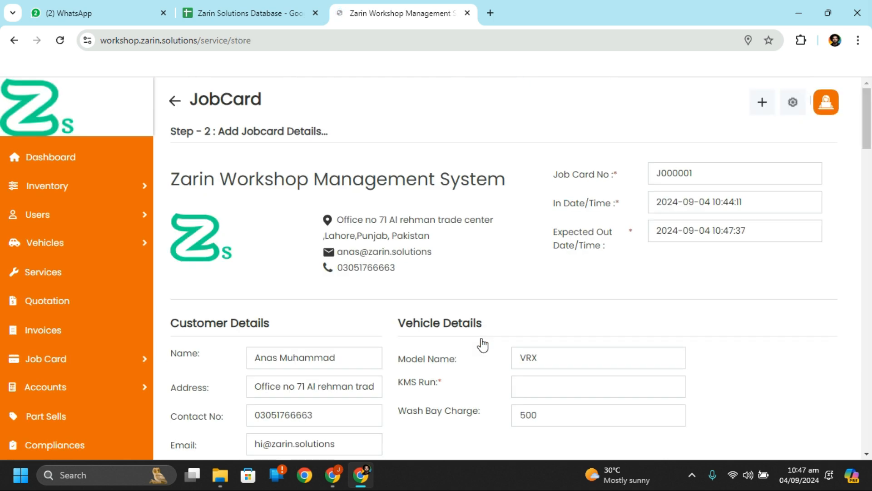
scroll(480, 344, down, 2)
scroll(483, 345, up, 2)
scroll(482, 345, down, 1)
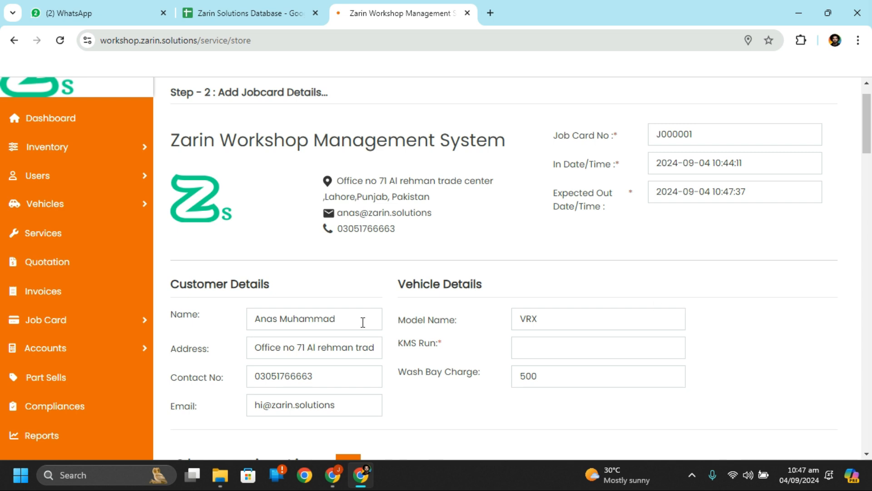
scroll(362, 321, down, 3)
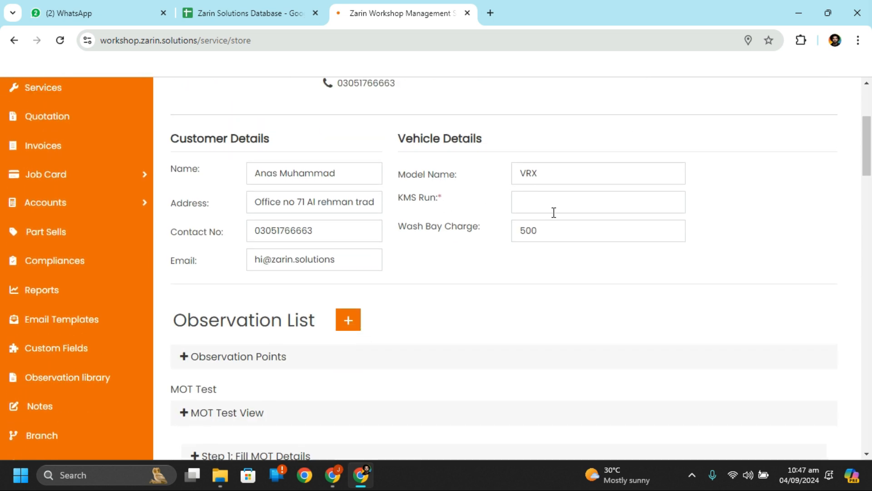
scroll(597, 201, down, 1)
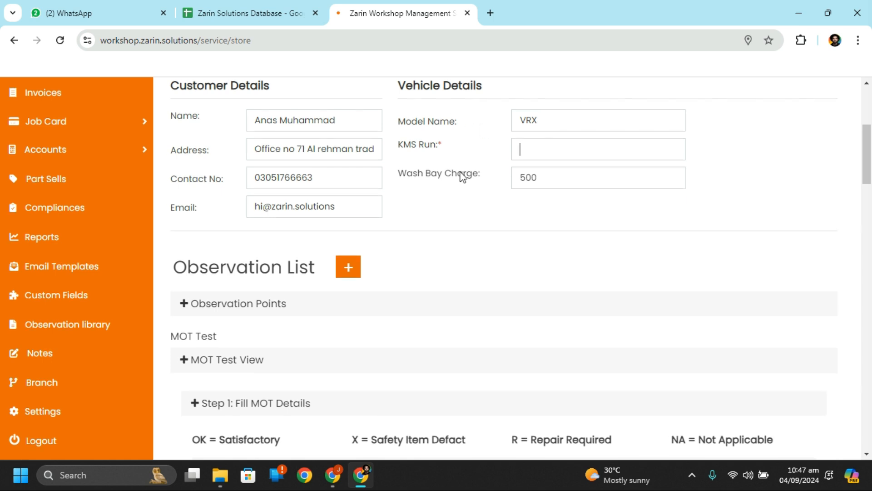
scroll(611, 201, down, 2)
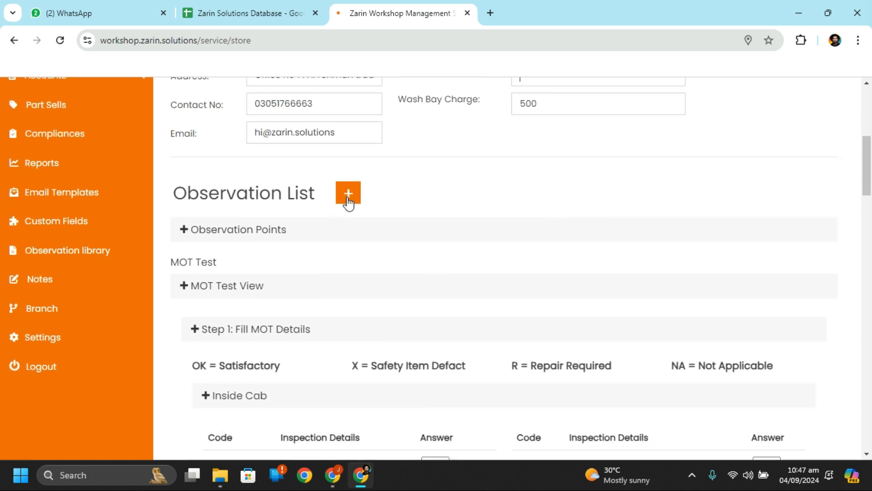
Step: Add No Evidence of Flood Damage from Exterior - Body Panels and Bumpers as an observation point
click(350, 200)
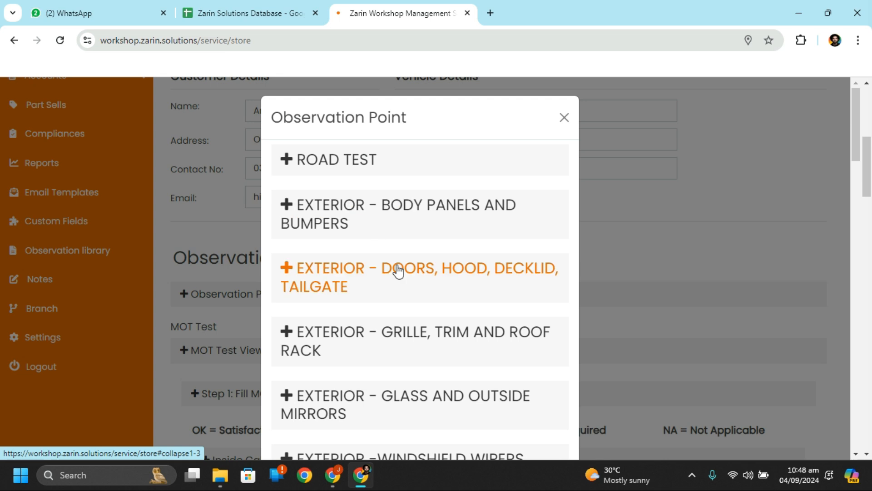
scroll(399, 271, down, 3)
scroll(400, 270, up, 2)
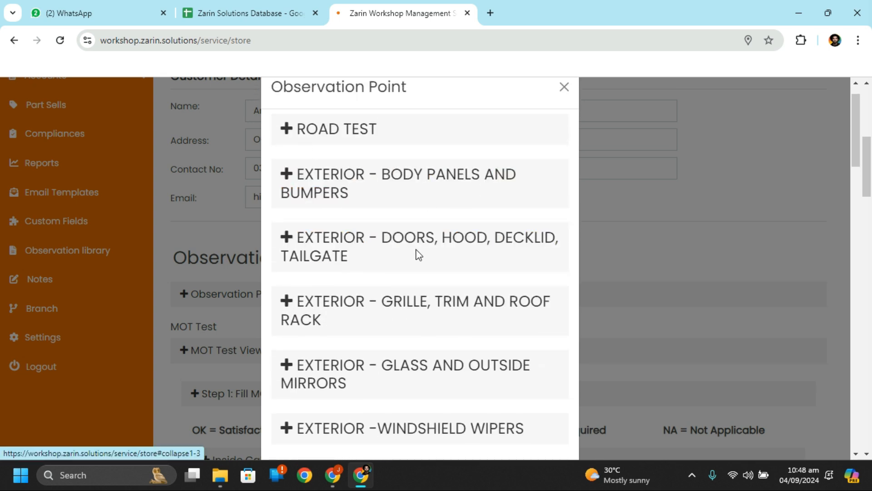
click(399, 181)
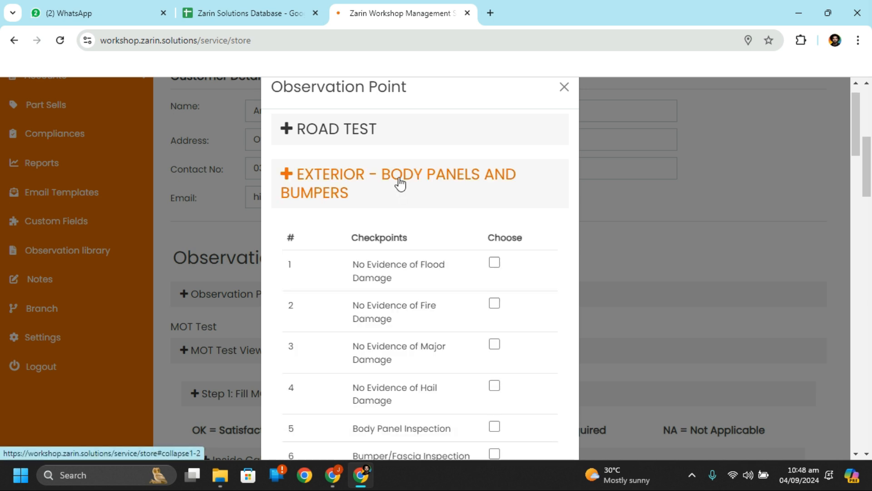
click(496, 263)
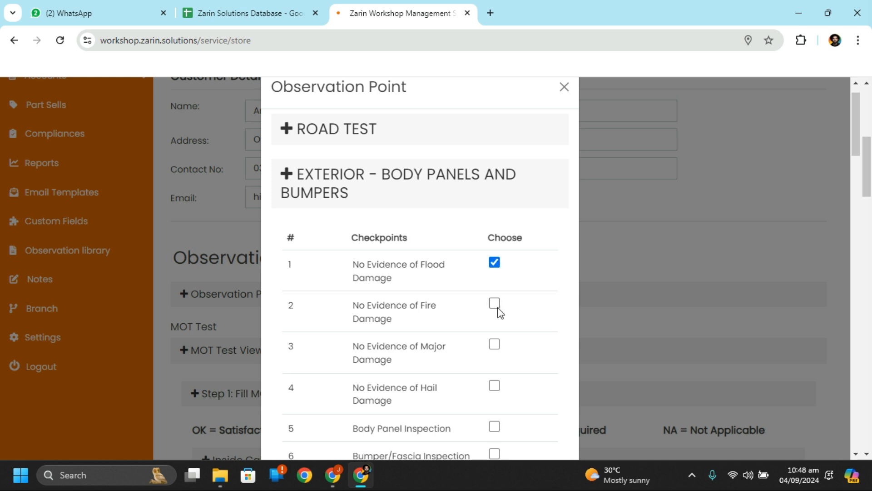
scroll(493, 300, down, 15)
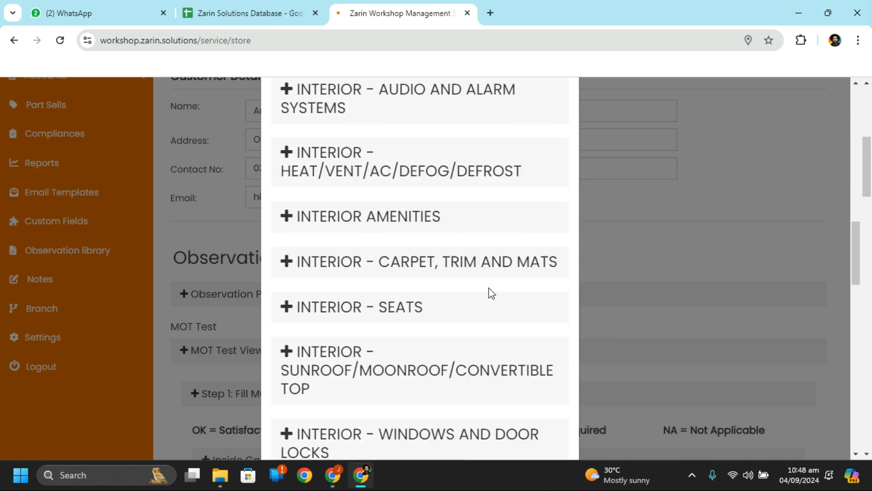
scroll(490, 292, down, 5)
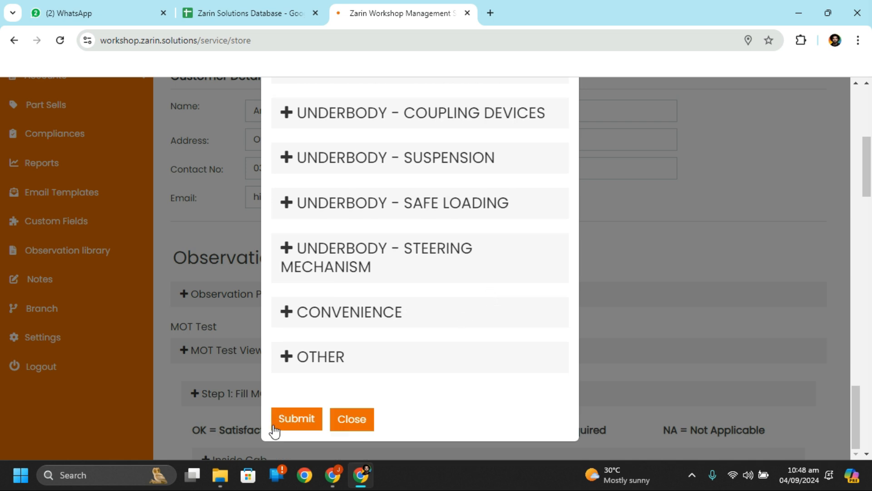
click(289, 428)
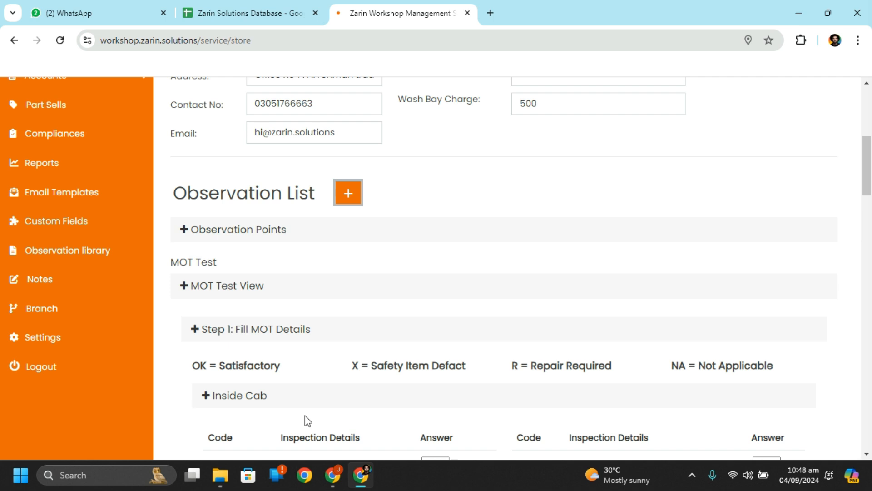
Step: Check that all 27 Inside Cab items read OK, then collapse the table and scroll to SUBMIT
scroll(299, 228, down, 4)
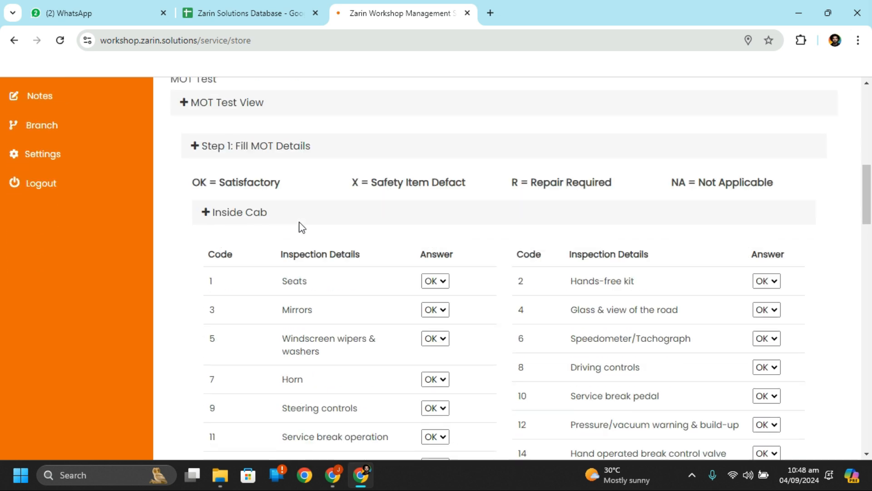
scroll(302, 227, down, 1)
scroll(300, 221, up, 5)
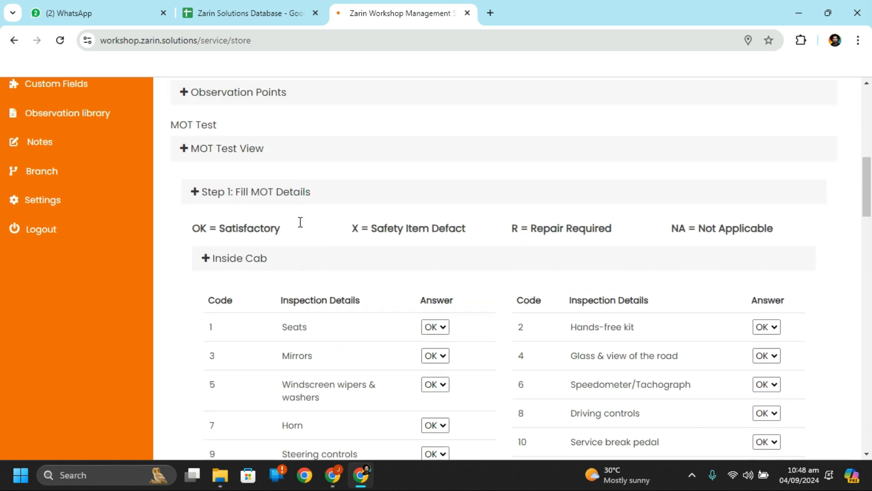
scroll(300, 222, down, 9)
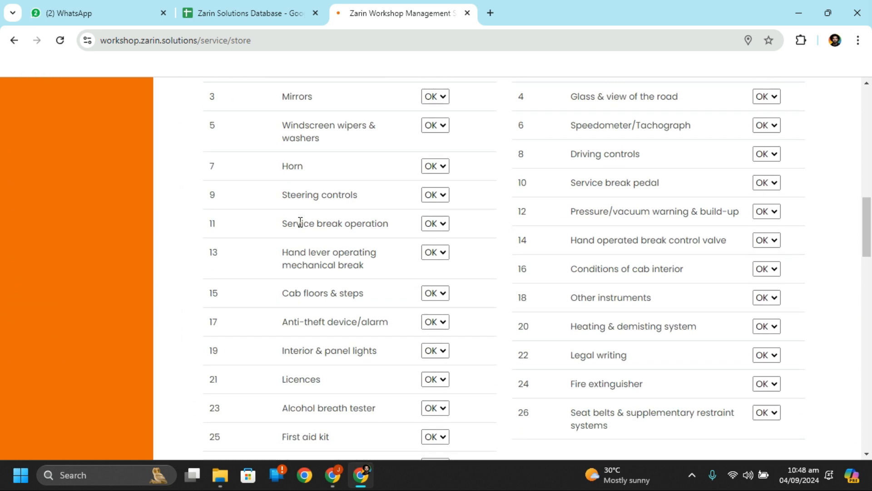
scroll(300, 222, down, 4)
scroll(301, 224, up, 5)
scroll(301, 226, up, 3)
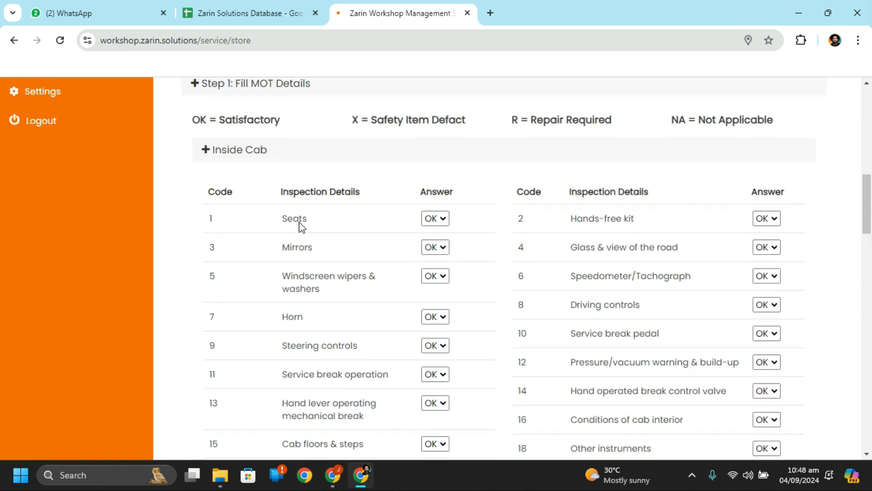
scroll(694, 262, down, 1)
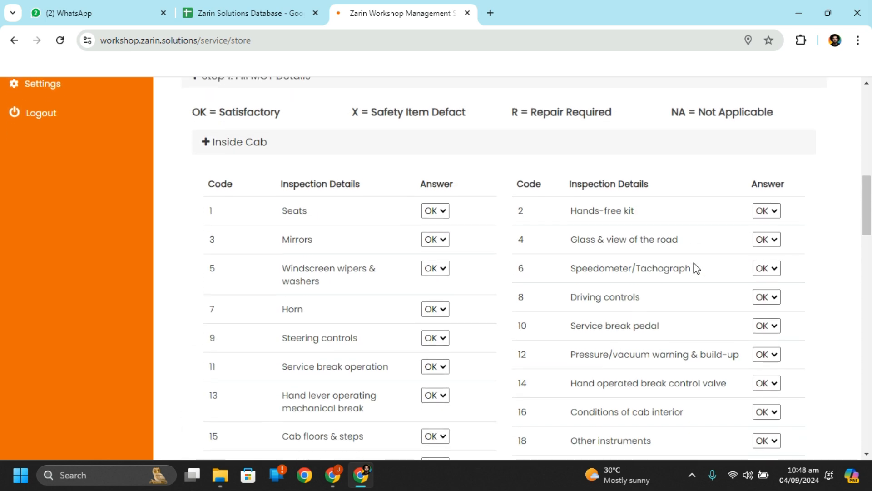
scroll(634, 298, down, 9)
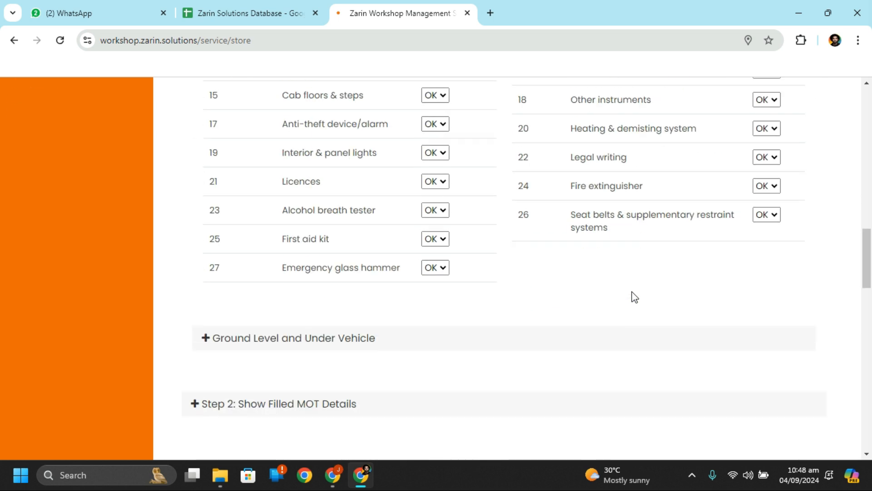
scroll(634, 296, up, 3)
scroll(634, 296, down, 6)
scroll(635, 298, up, 15)
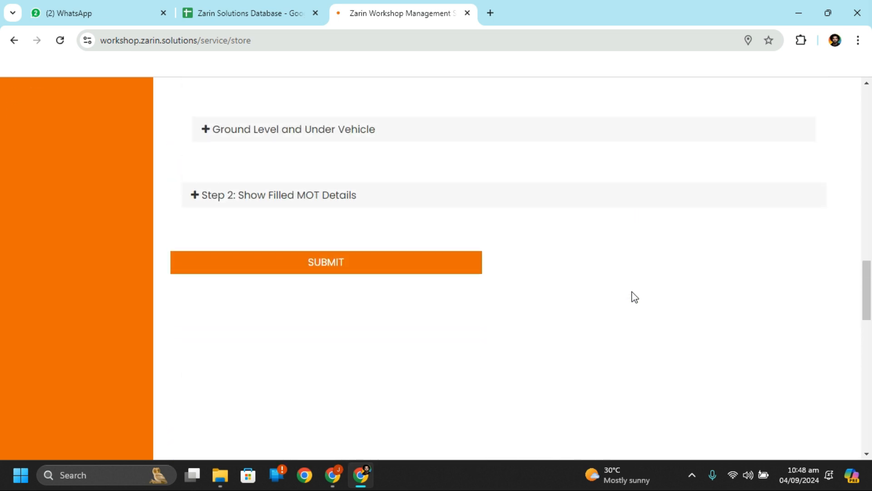
scroll(635, 298, up, 1)
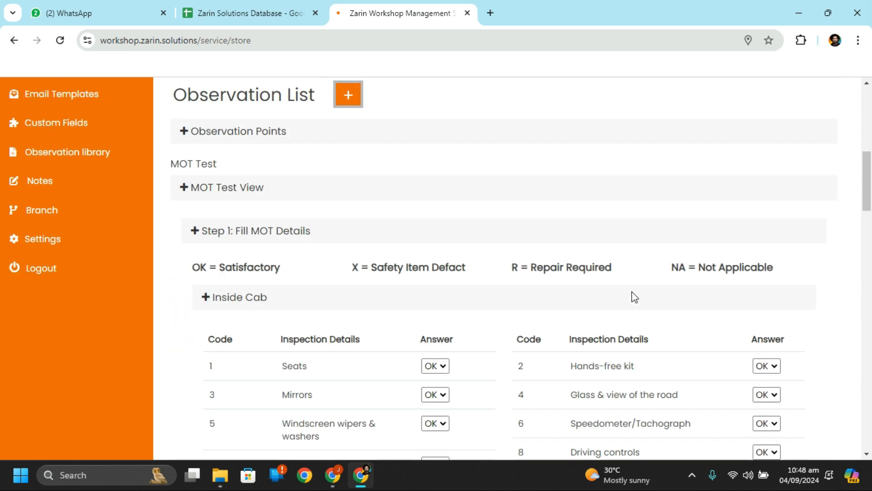
click(206, 307)
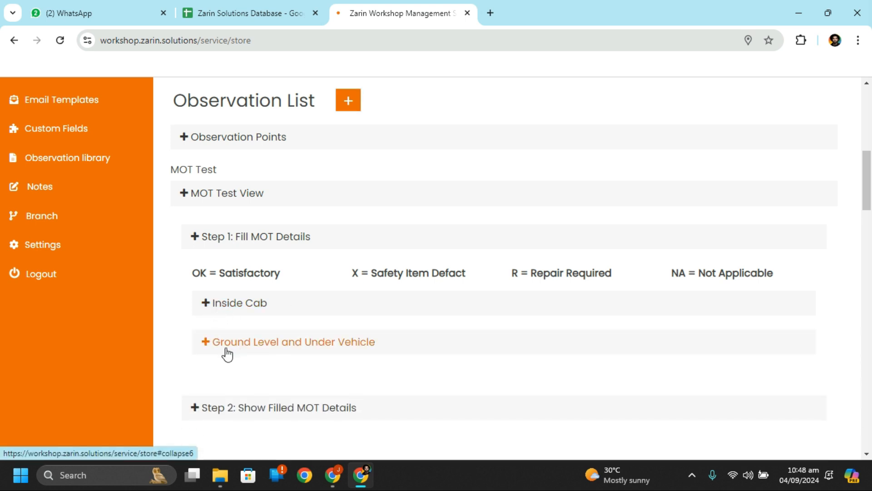
scroll(208, 348, down, 3)
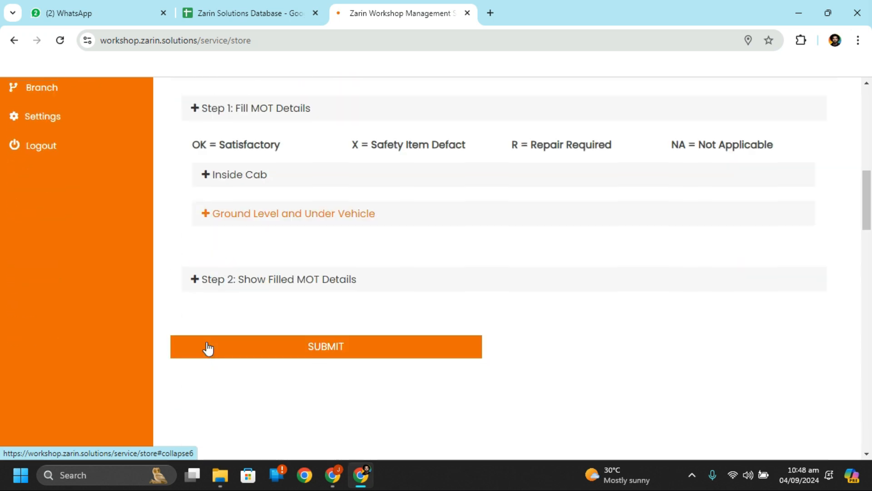
Step: Submit the MOT test details, enter 50000 KMS run and save job card J000001
click(322, 342)
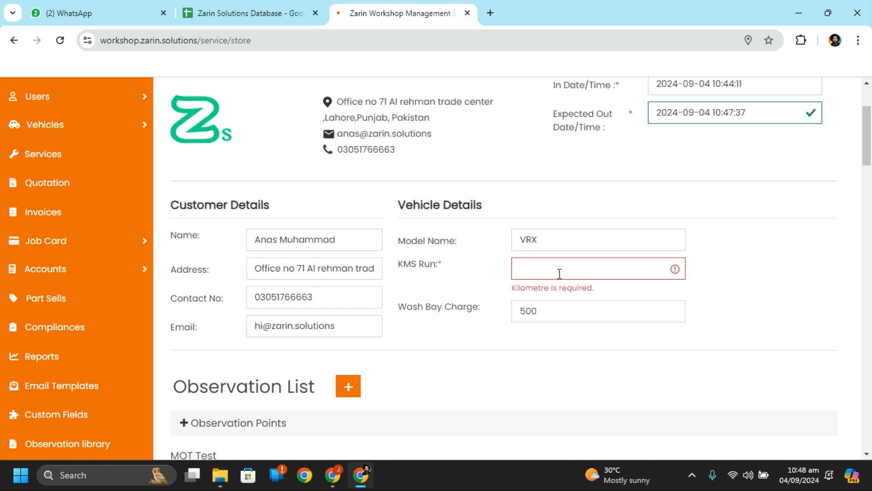
text(50000)
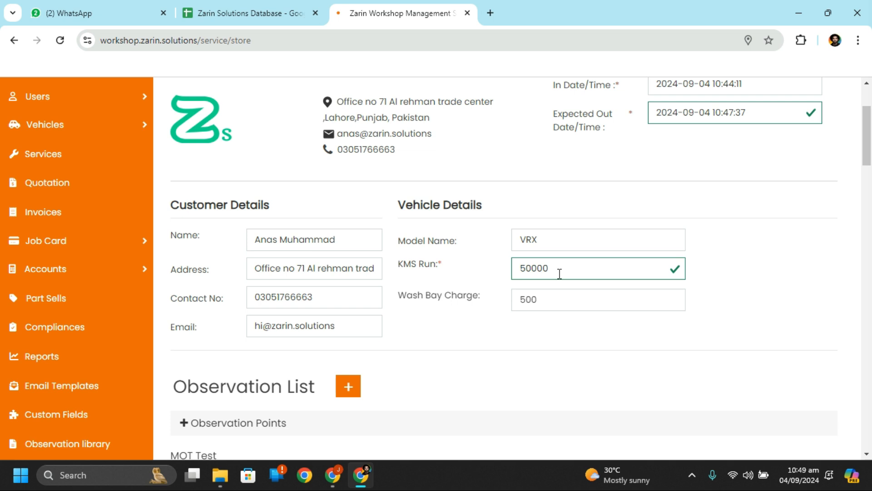
scroll(559, 273, down, 14)
scroll(444, 310, up, 2)
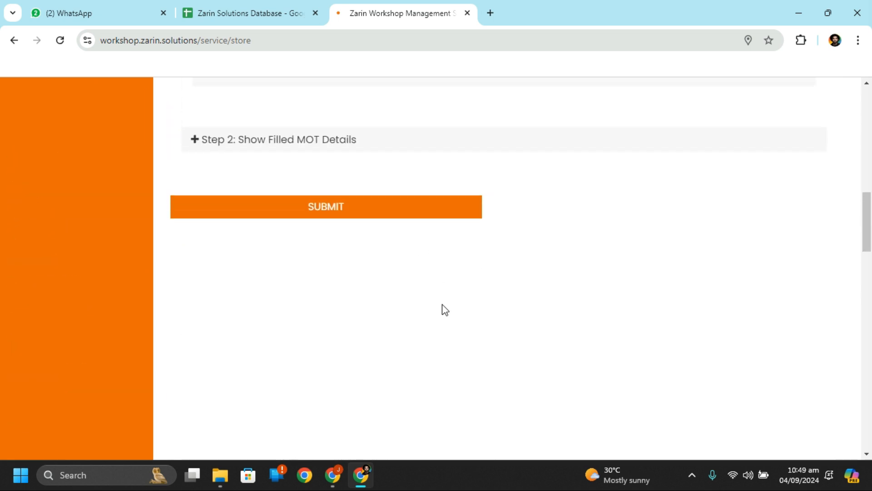
click(350, 203)
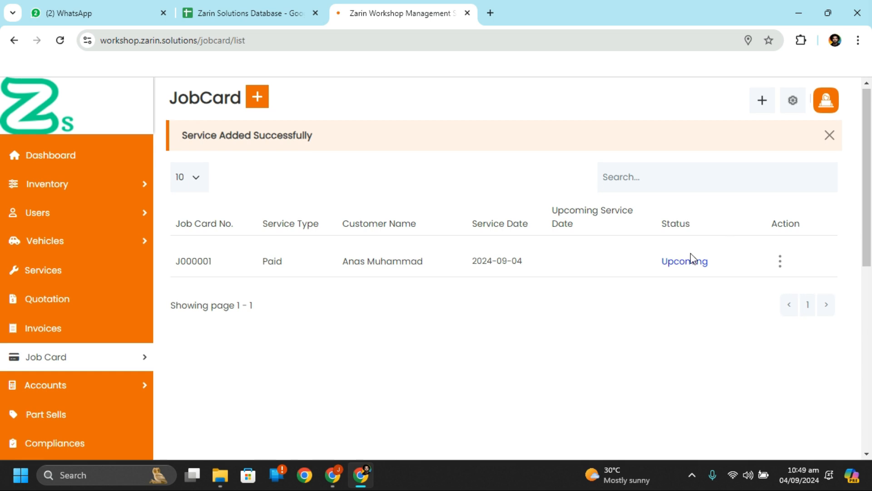
Step: Choose Process Job for J000001 and view its Wash Bay and MOT Testing charges of Rs 500
click(781, 268)
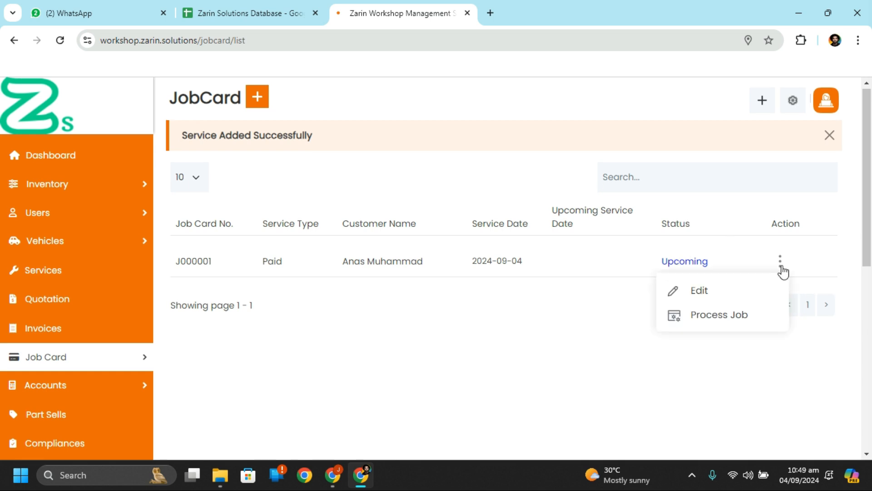
click(746, 322)
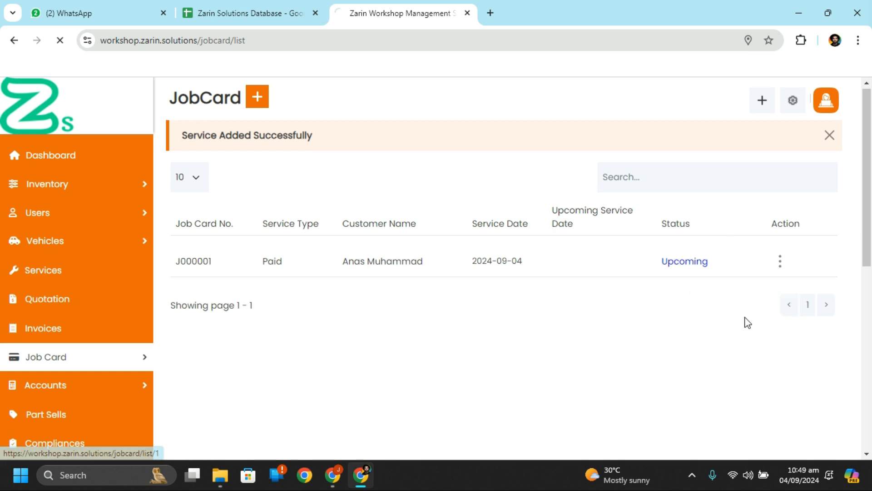
scroll(617, 318, down, 5)
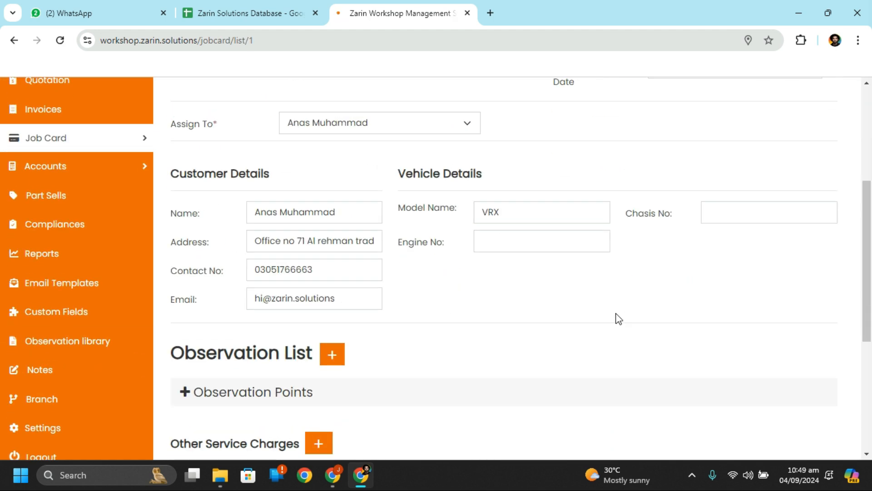
scroll(618, 318, down, 5)
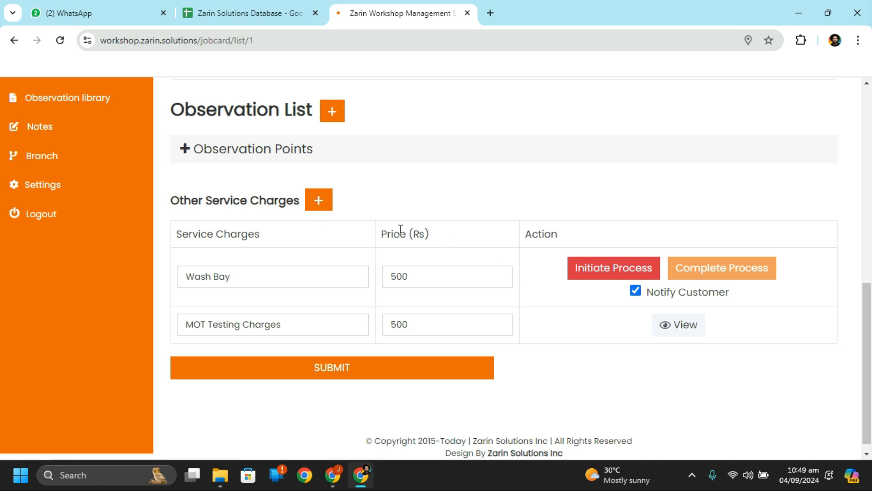
click(323, 202)
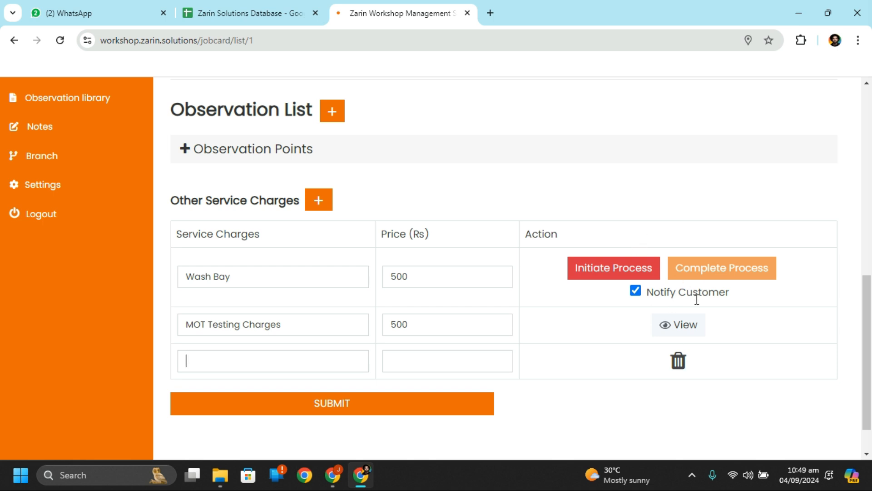
click(677, 329)
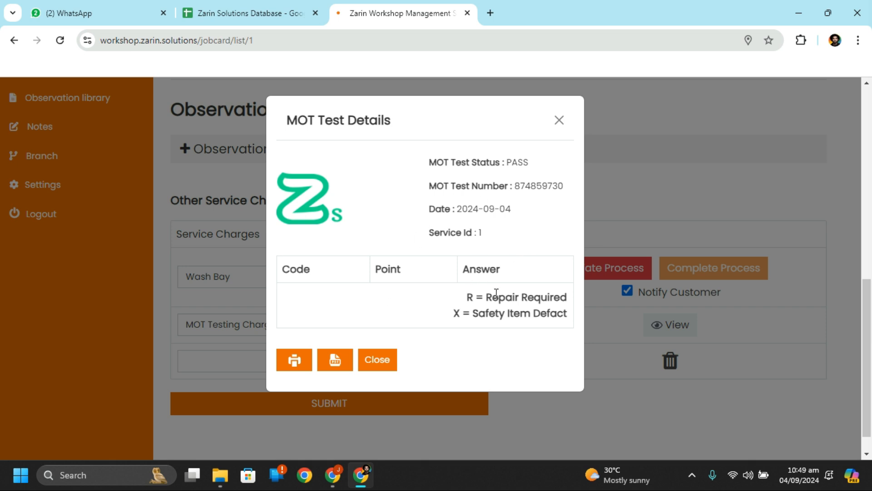
click(559, 120)
scroll(758, 344, up, 1)
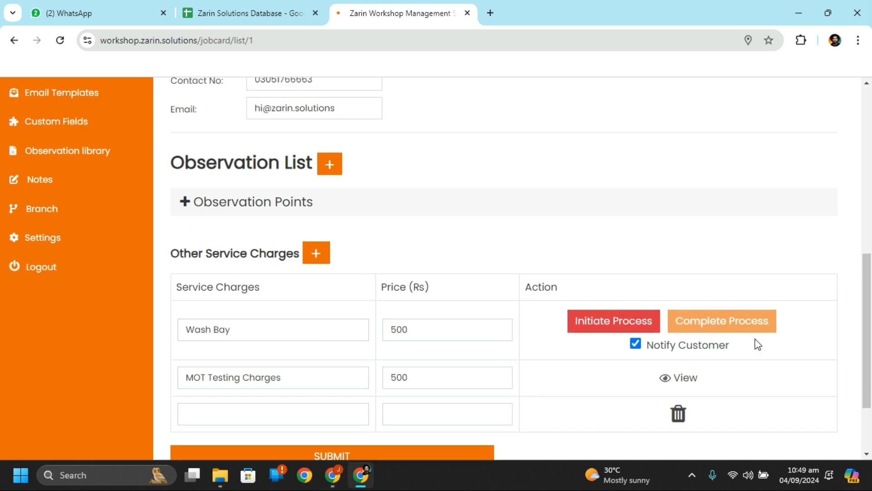
scroll(758, 344, down, 2)
scroll(446, 346, up, 1)
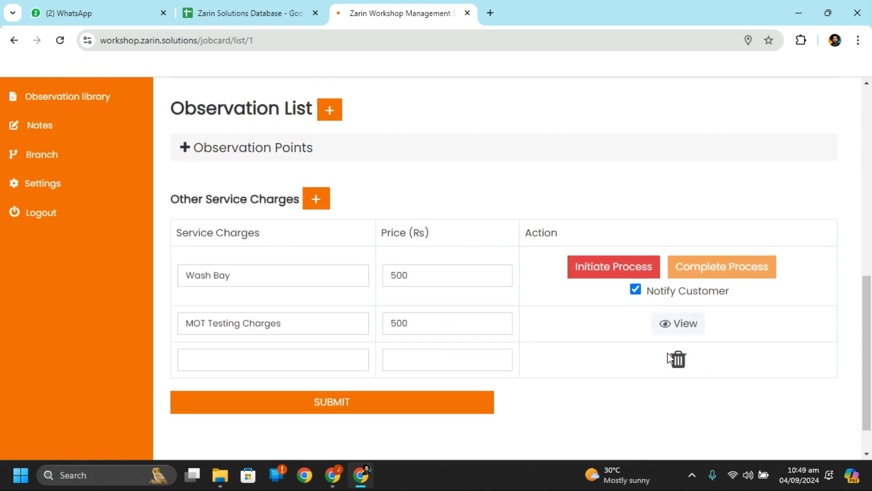
click(678, 360)
Step: Review the fields of job card J000001's Process JobCard form
scroll(522, 232, up, 1)
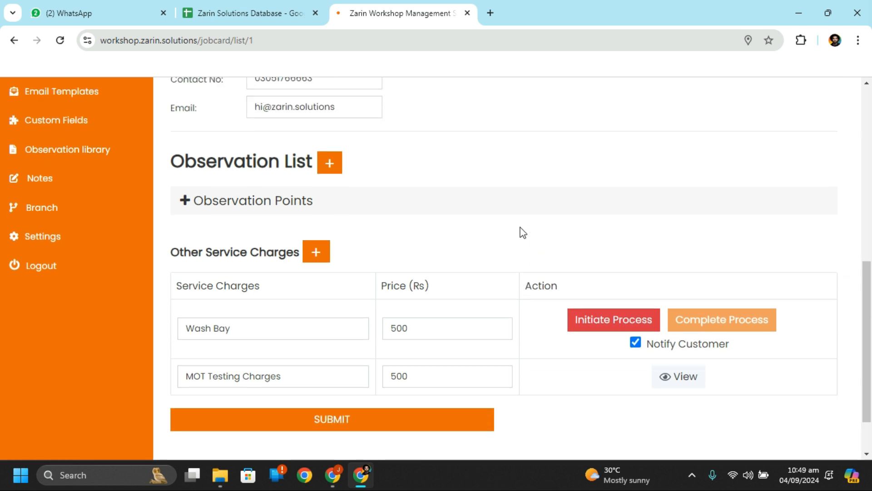
scroll(523, 233, up, 6)
scroll(523, 233, down, 3)
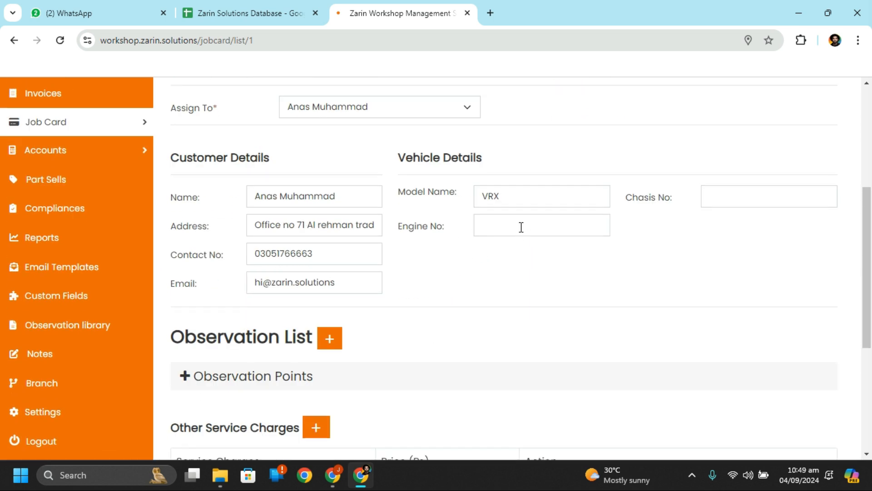
scroll(522, 227, up, 5)
scroll(522, 228, down, 10)
scroll(522, 227, up, 10)
click(759, 105)
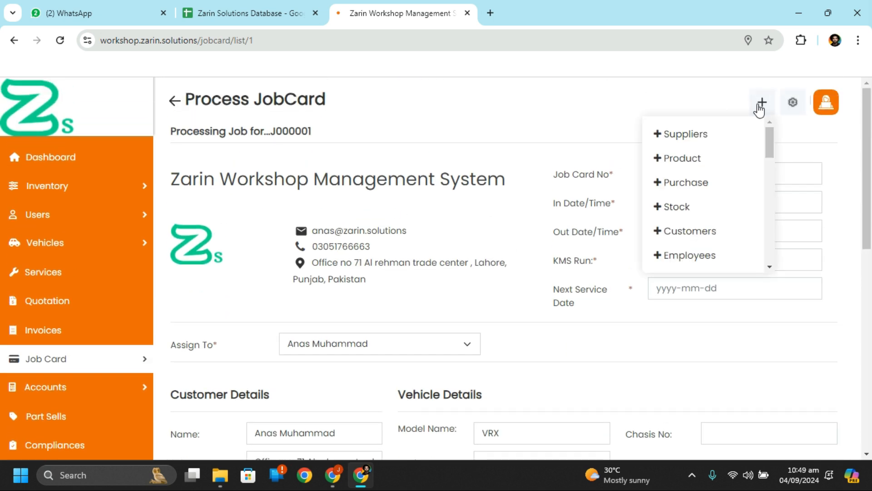
scroll(663, 386, down, 9)
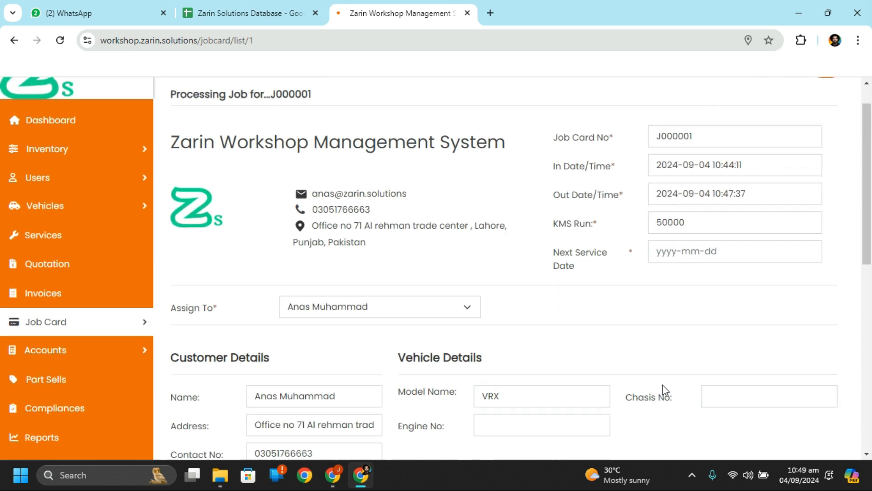
scroll(663, 386, up, 2)
scroll(662, 385, up, 3)
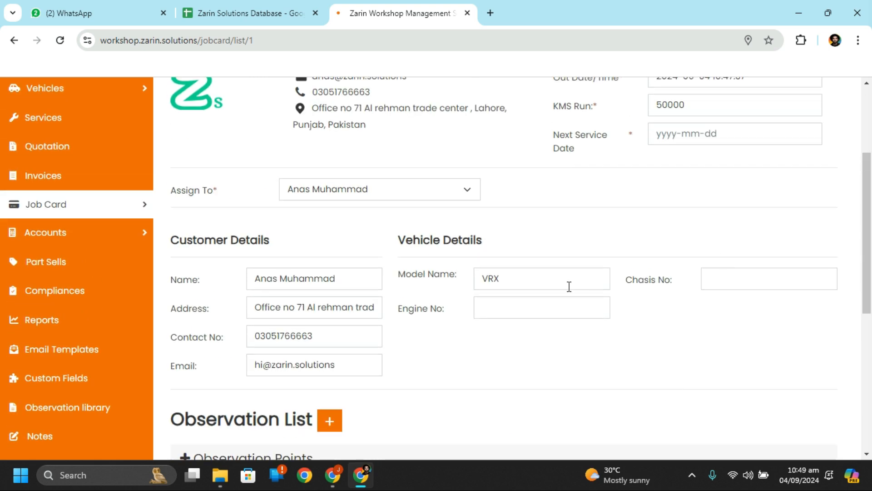
scroll(539, 327, up, 2)
scroll(538, 328, down, 9)
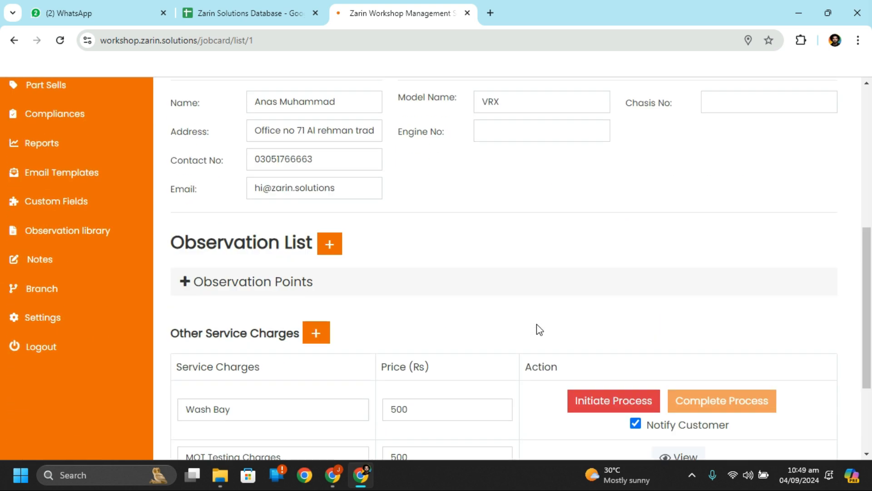
Step: Submit the form and find the 'Please Select Next Service Date' error
click(389, 362)
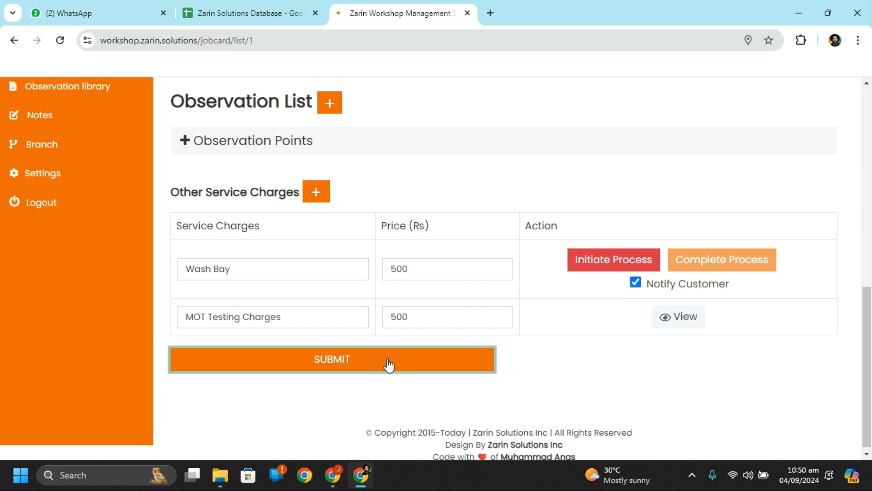
scroll(389, 365, down, 5)
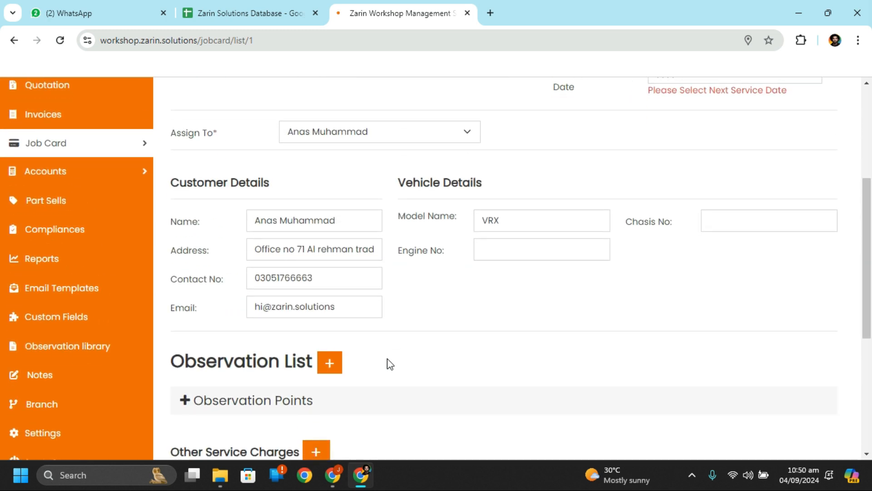
scroll(389, 364, down, 4)
scroll(388, 363, up, 8)
scroll(389, 364, down, 3)
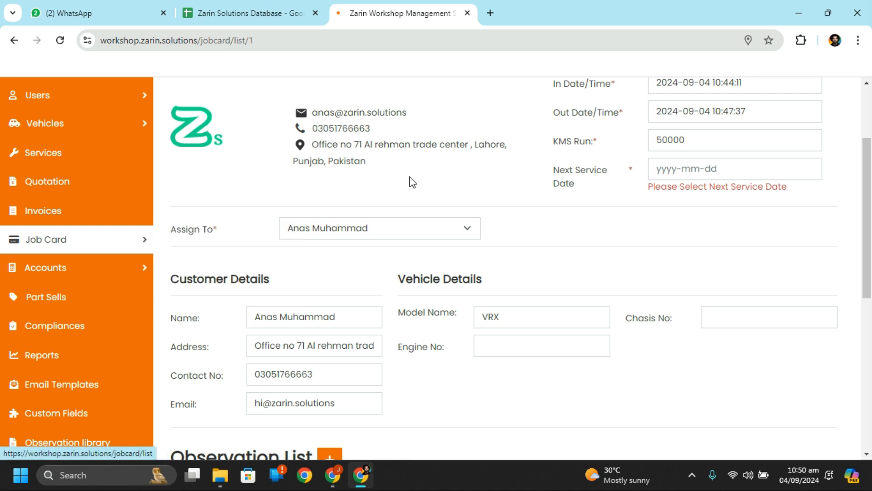
scroll(479, 204, up, 3)
Step: Pick 5 September at 10:50 as an initial next service date
click(716, 285)
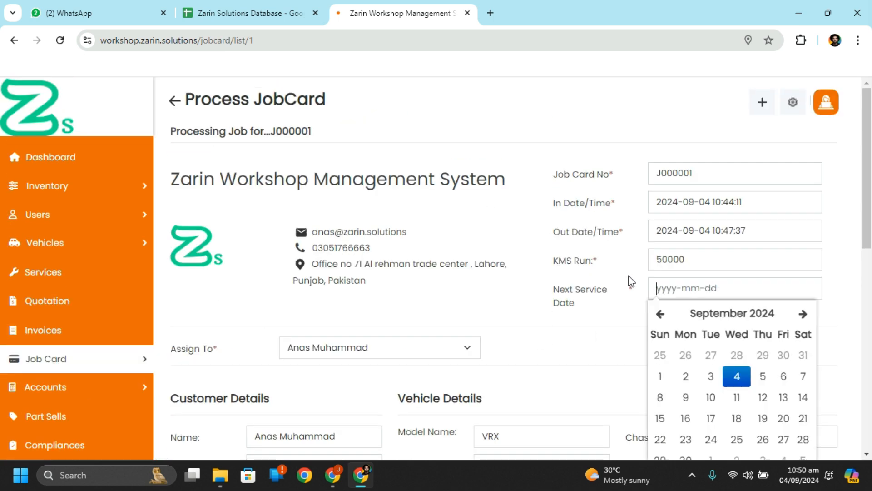
click(772, 385)
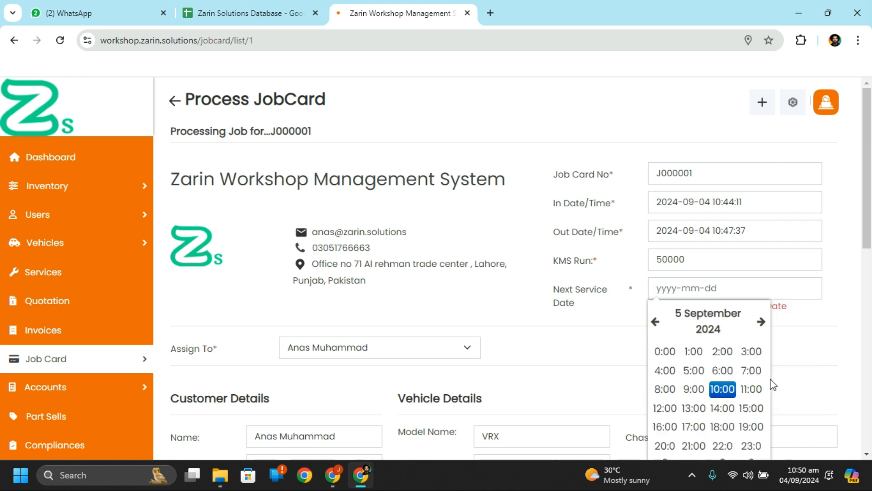
click(725, 394)
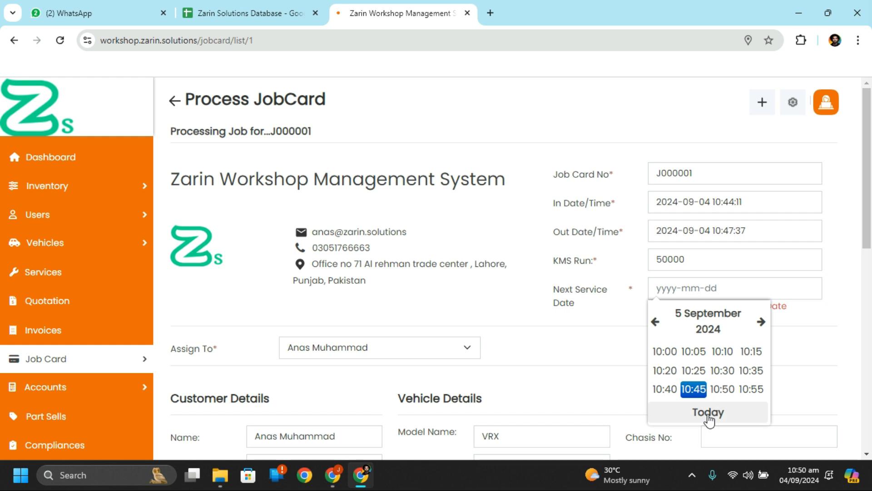
click(727, 393)
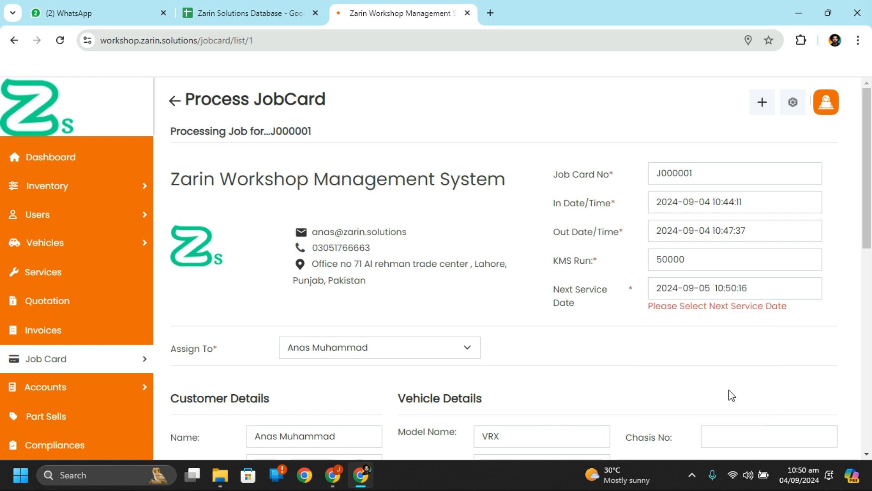
Step: Change the next service date to 7 November 2024 at 10:50
click(762, 285)
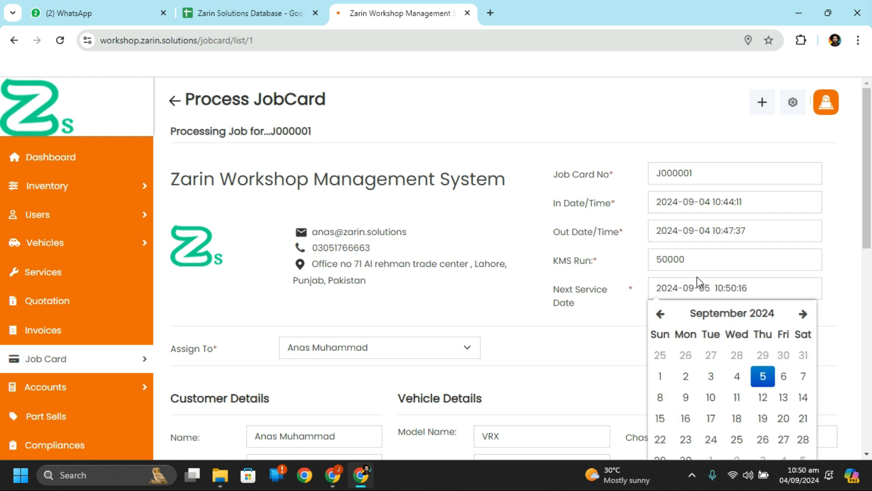
click(803, 313)
click(803, 313)
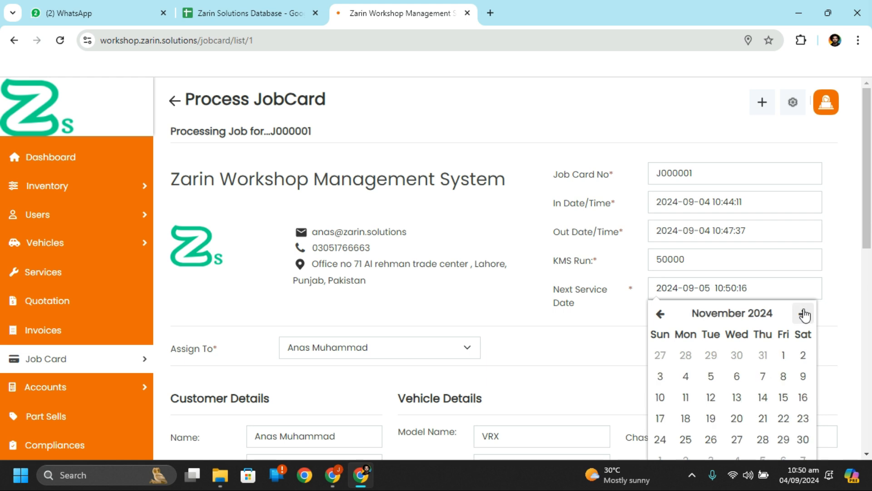
click(771, 383)
click(722, 391)
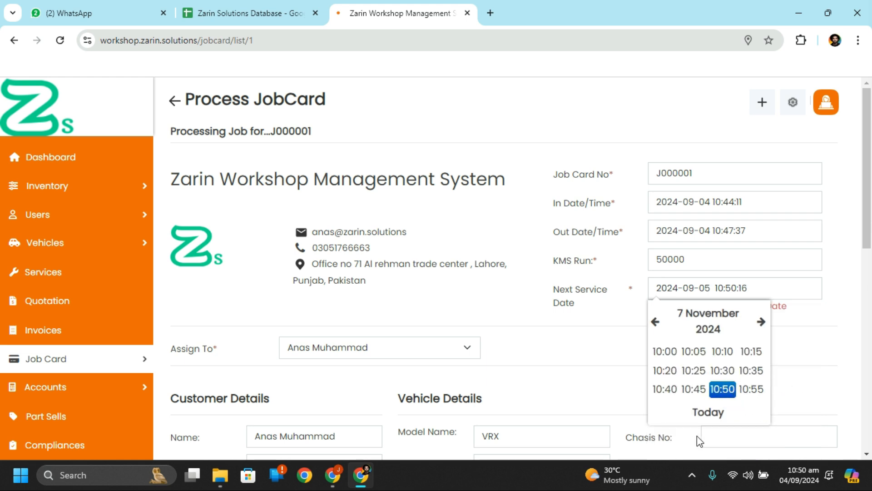
click(722, 389)
scroll(771, 372, down, 1)
scroll(771, 372, down, 10)
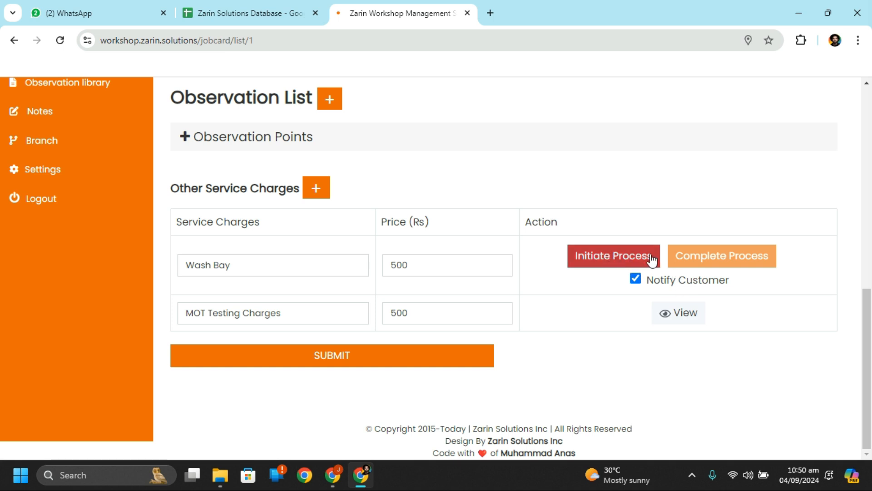
Step: Initiate the Wash Bay process on job card J000001 and submit it
click(625, 255)
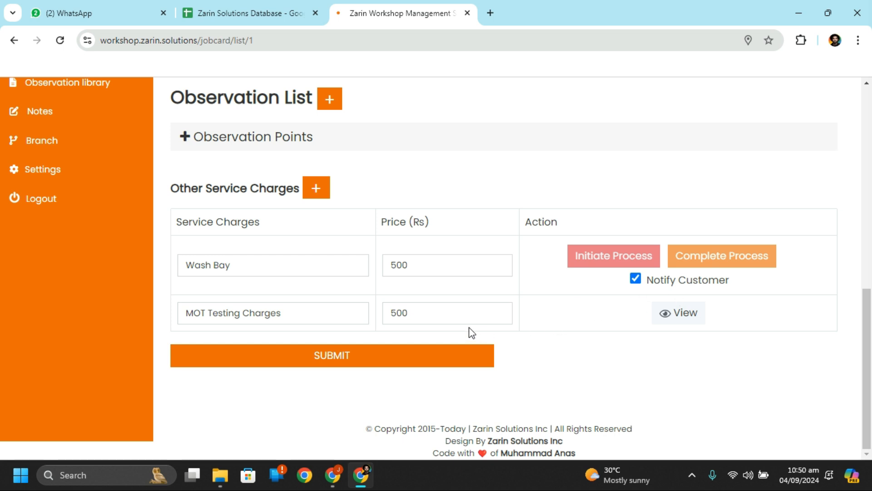
click(453, 360)
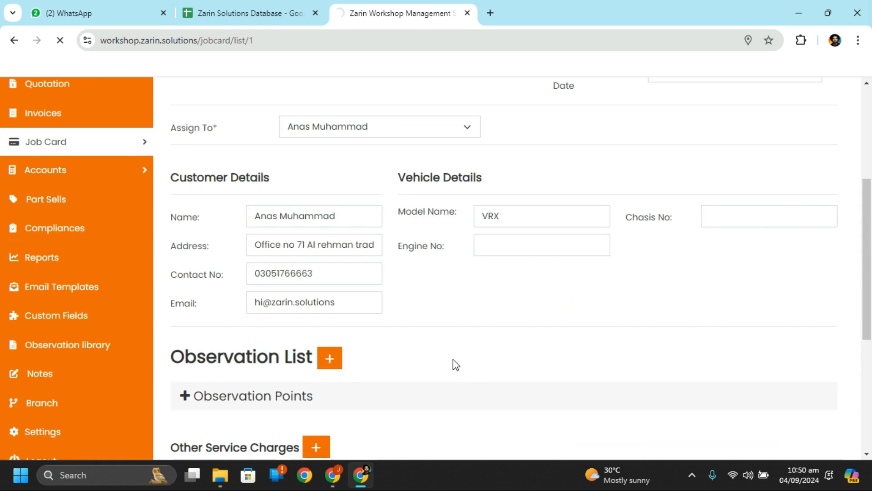
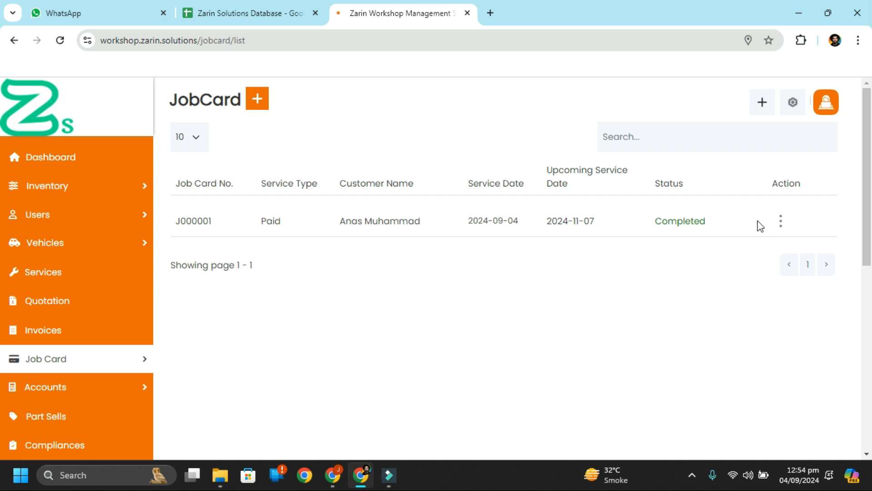
click(781, 222)
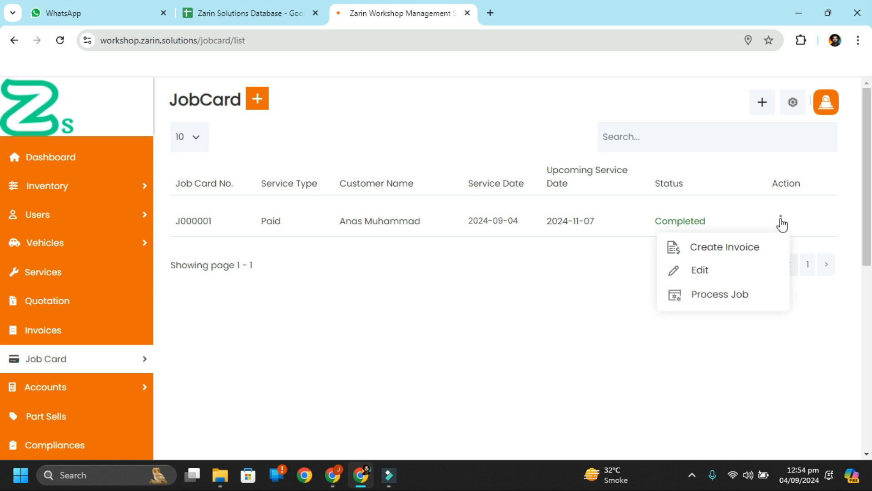
click(749, 256)
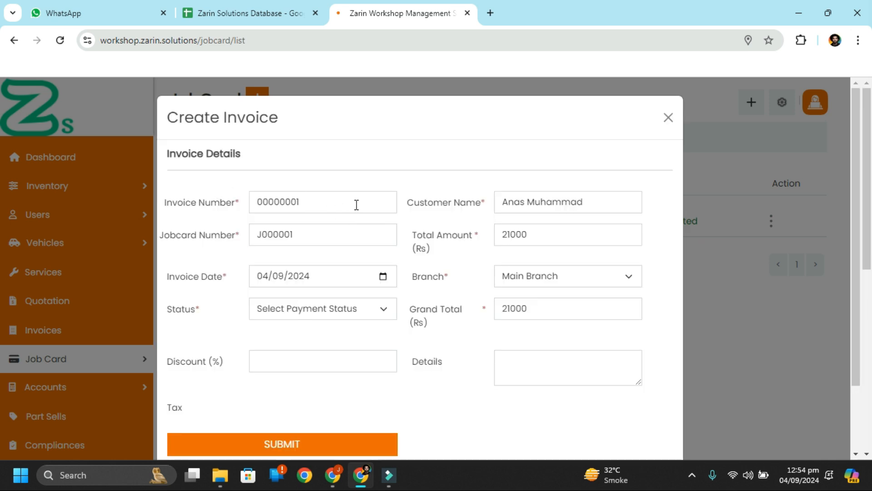
scroll(357, 205, down, 2)
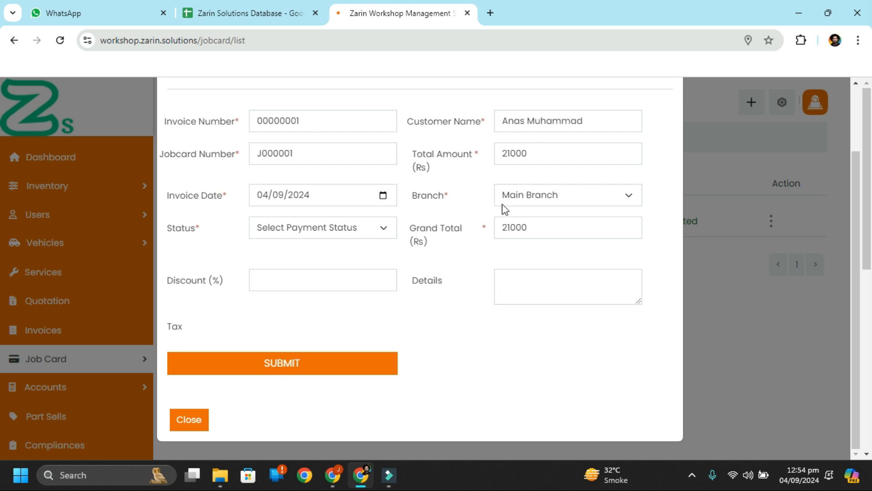
click(355, 229)
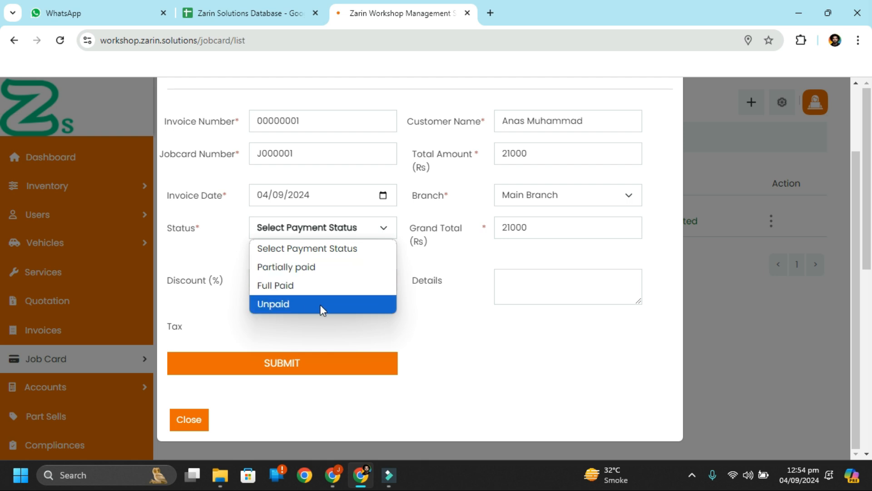
click(356, 265)
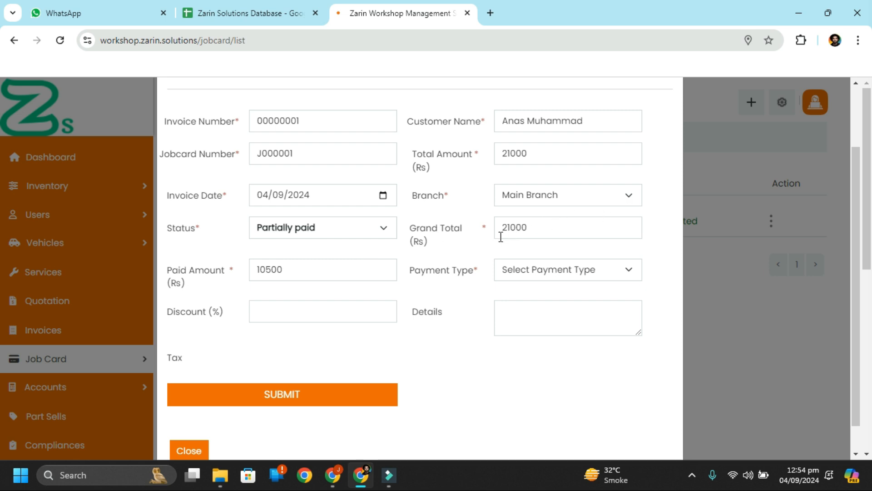
double_click(324, 268)
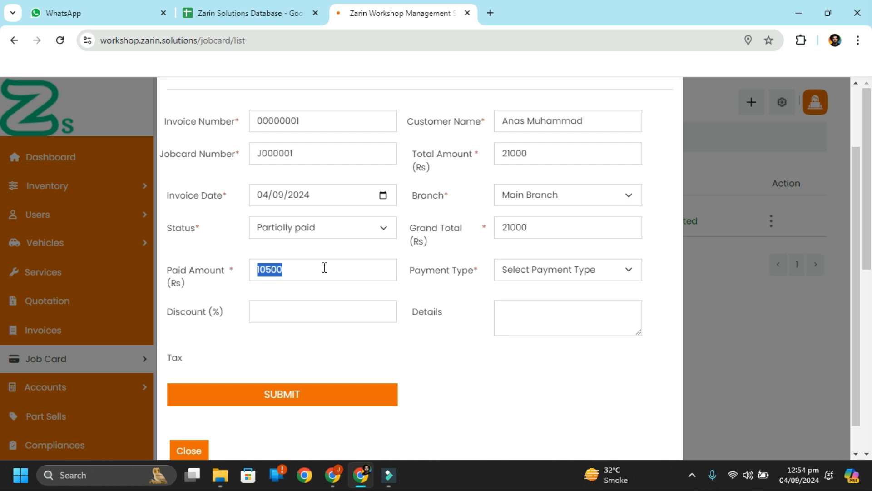
click(352, 311)
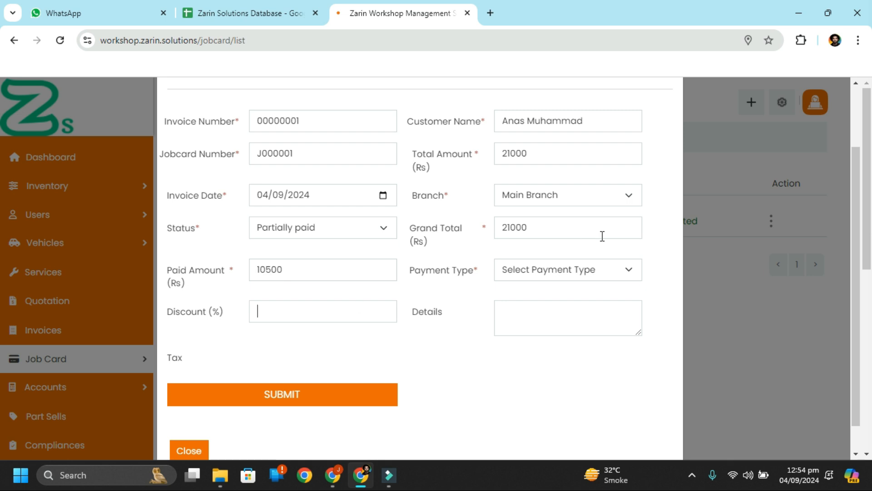
click(585, 272)
click(586, 271)
click(585, 271)
click(586, 272)
click(585, 272)
click(586, 272)
click(585, 272)
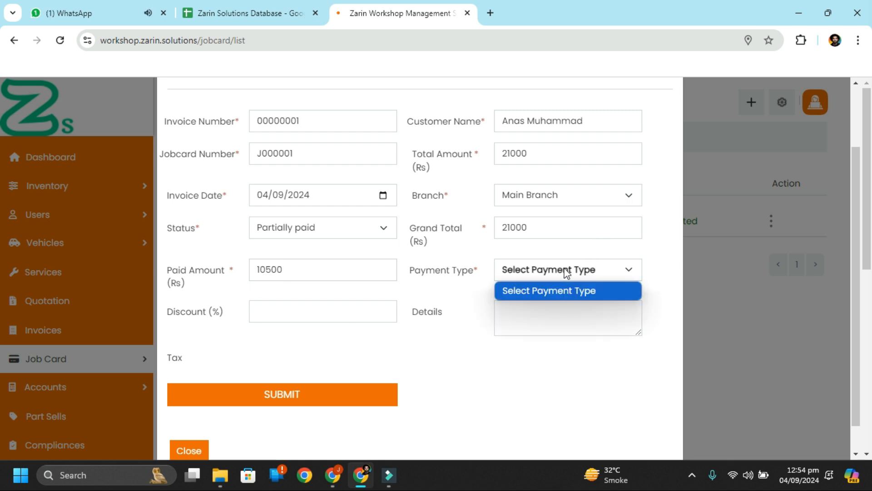
Step: Discard the unsaved invoice form and add Cash as a payment method
click(189, 447)
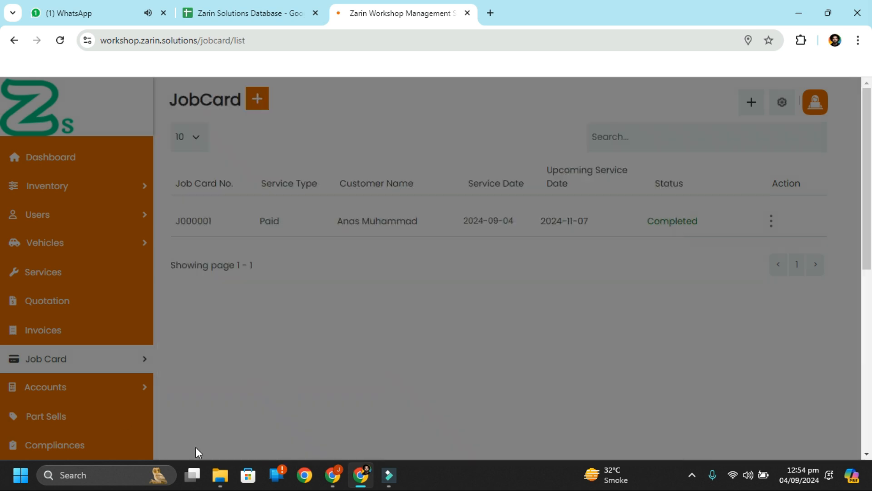
mouse_move(122, 399)
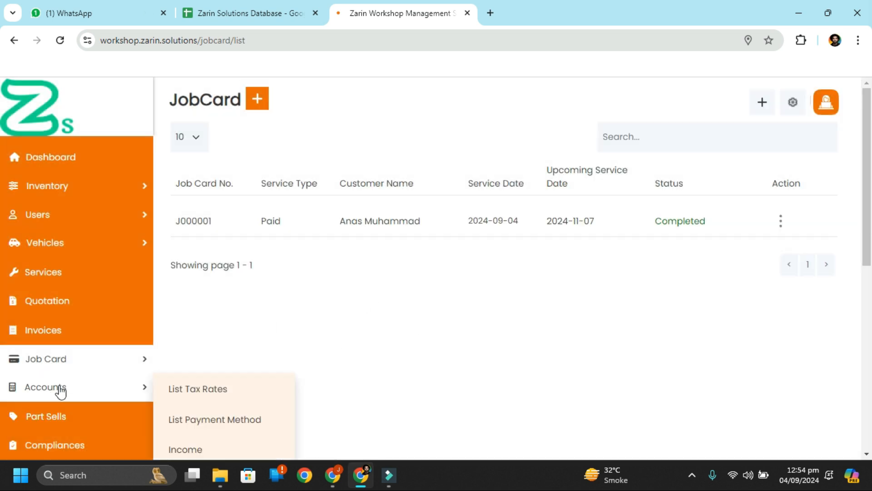
scroll(78, 394, down, 3)
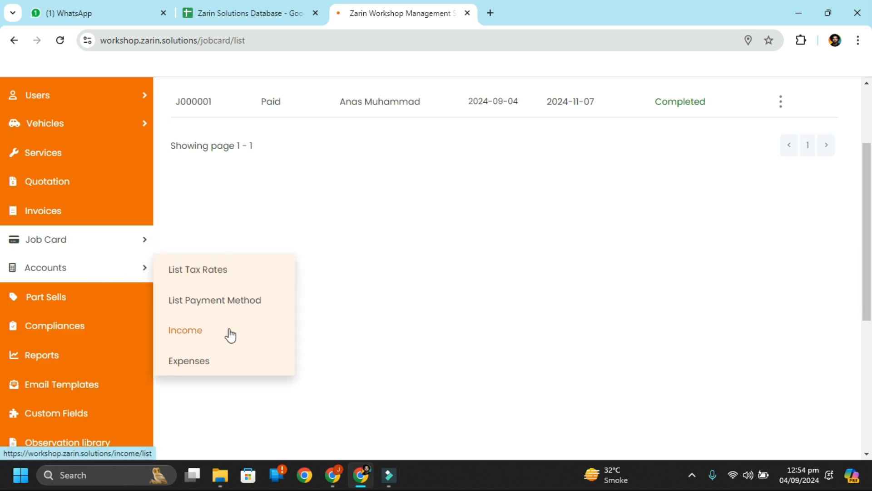
click(248, 309)
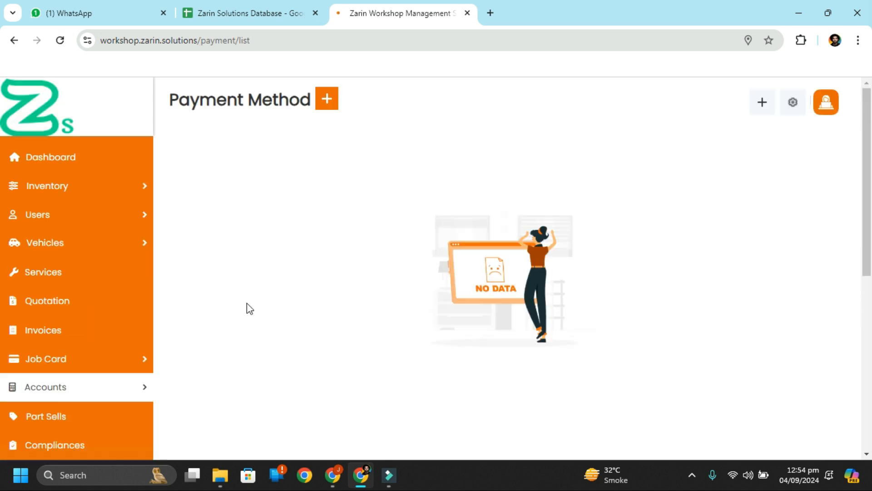
click(327, 98)
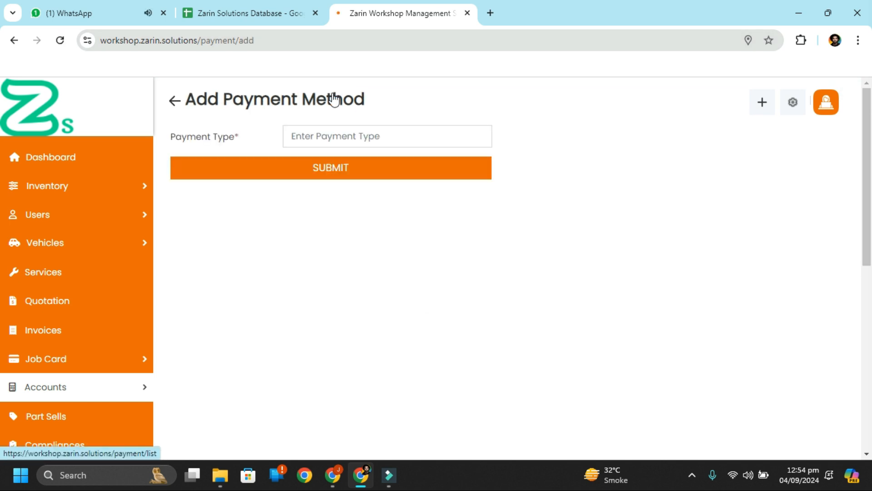
click(342, 136)
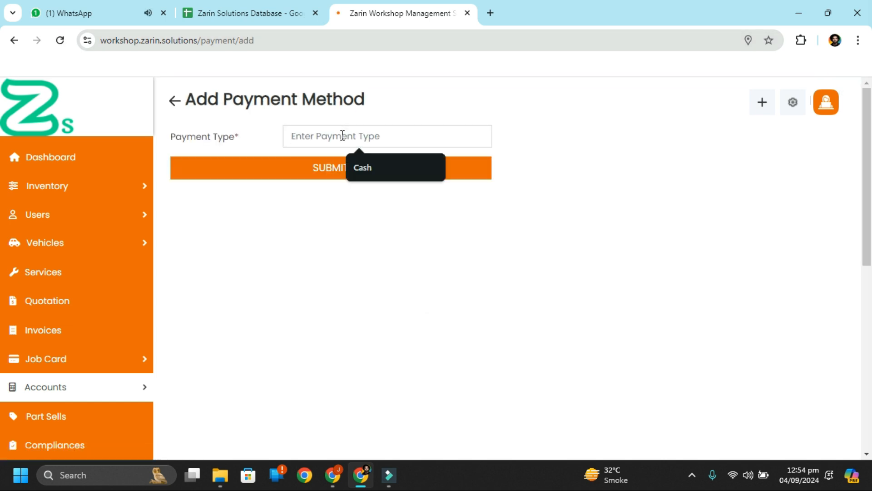
click(362, 167)
click(378, 174)
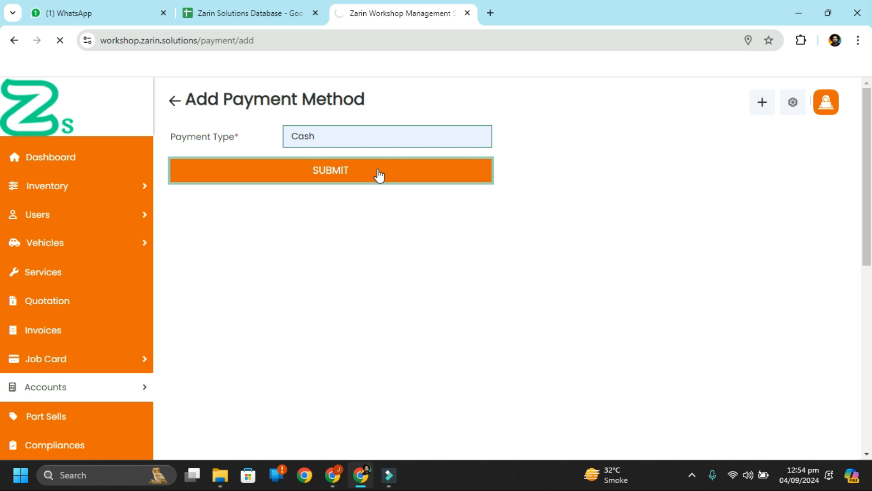
Step: Add Bank Transfer as a second payment method
click(327, 100)
click(388, 135)
text(Bank)
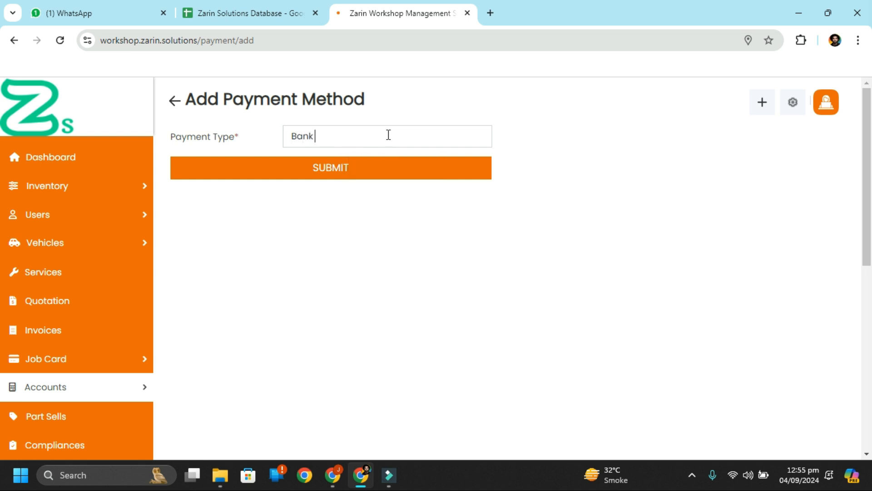
text( Transfer)
key(BackSpace)
click(354, 178)
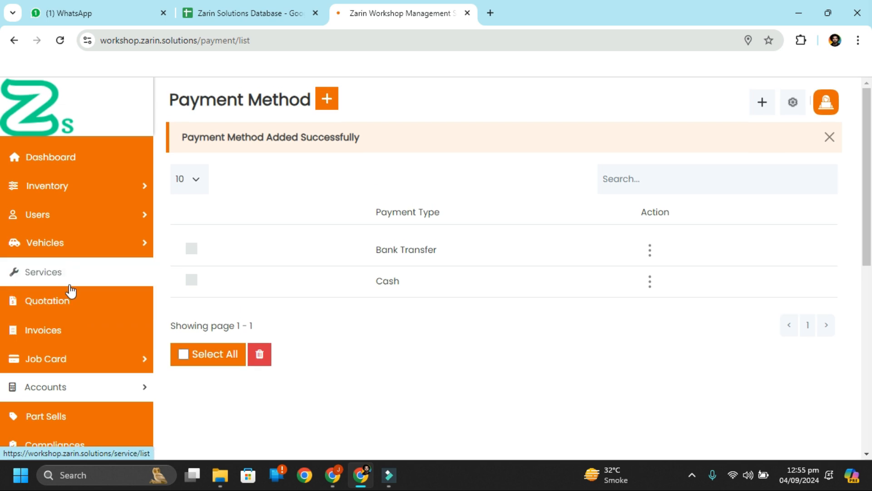
Step: Start an invoice for job card J000001 and set its status to Partially paid
scroll(79, 349, down, 1)
mouse_move(111, 349)
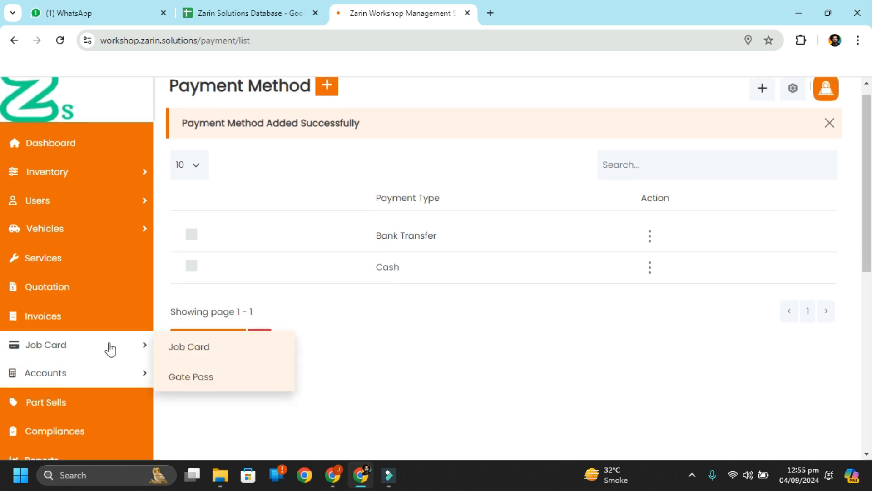
click(192, 352)
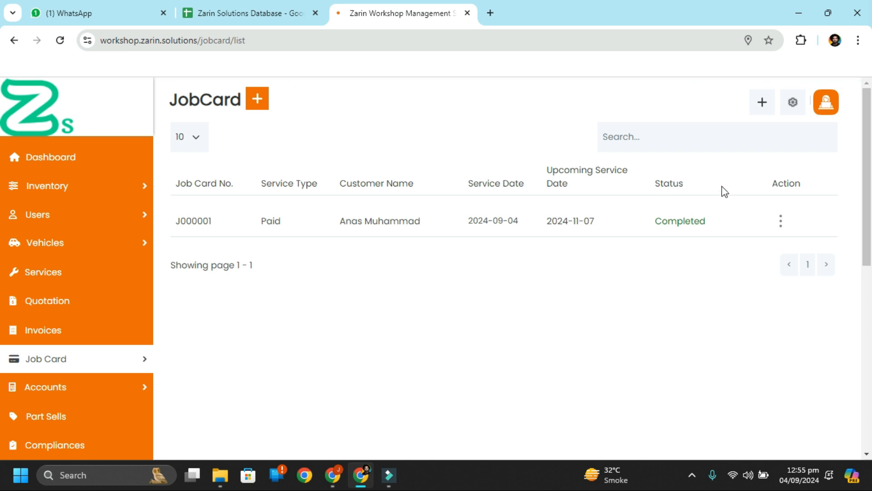
click(781, 221)
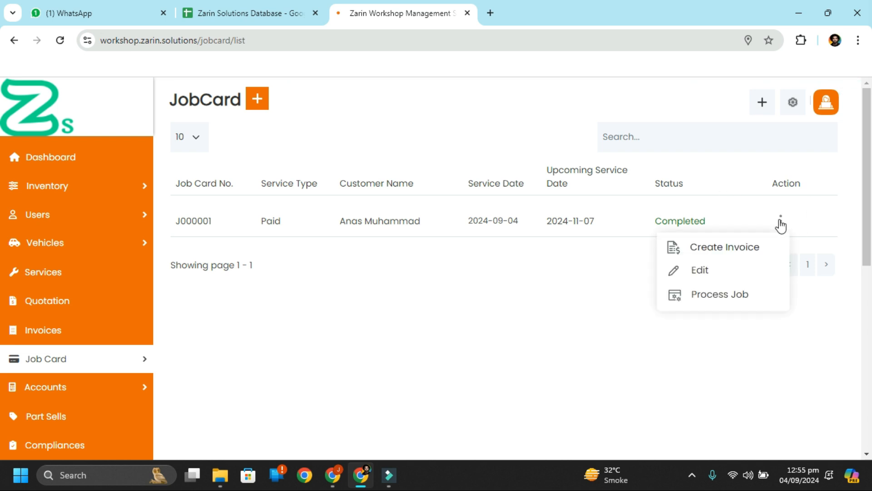
click(760, 247)
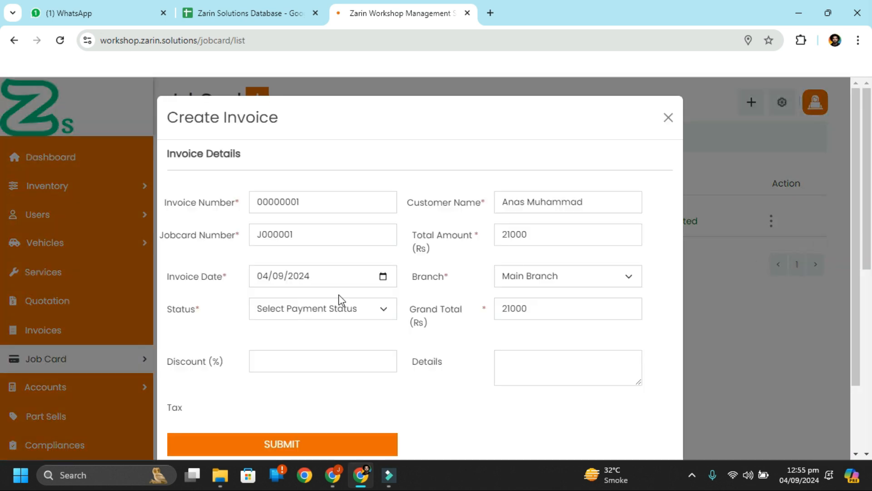
click(351, 313)
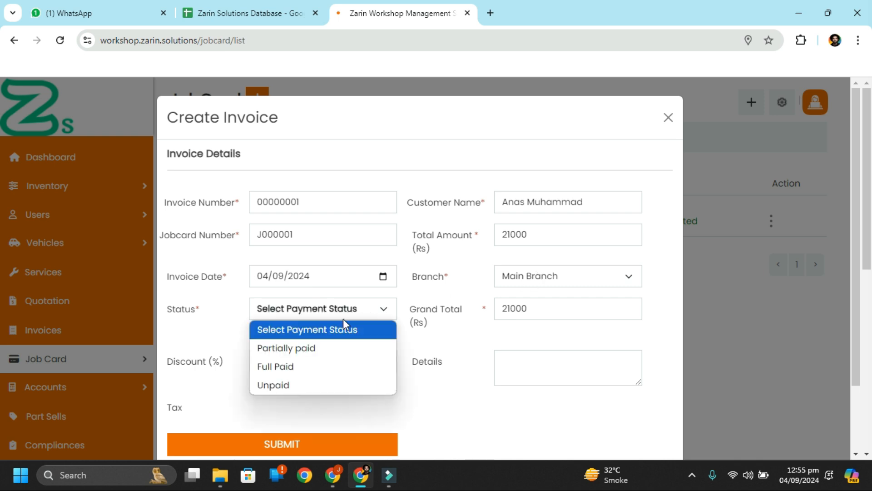
click(332, 347)
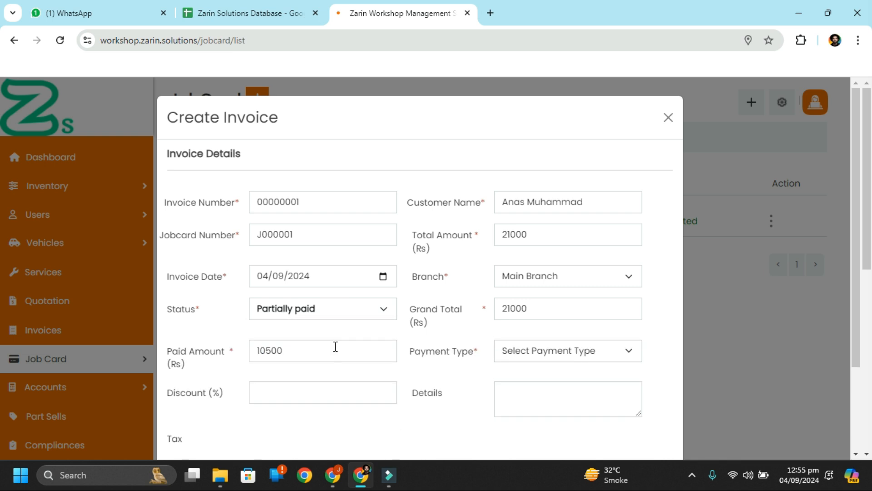
Step: Keep Main Branch, record the 10,500 partial payment as Cash, and save the invoice
click(568, 282)
click(567, 282)
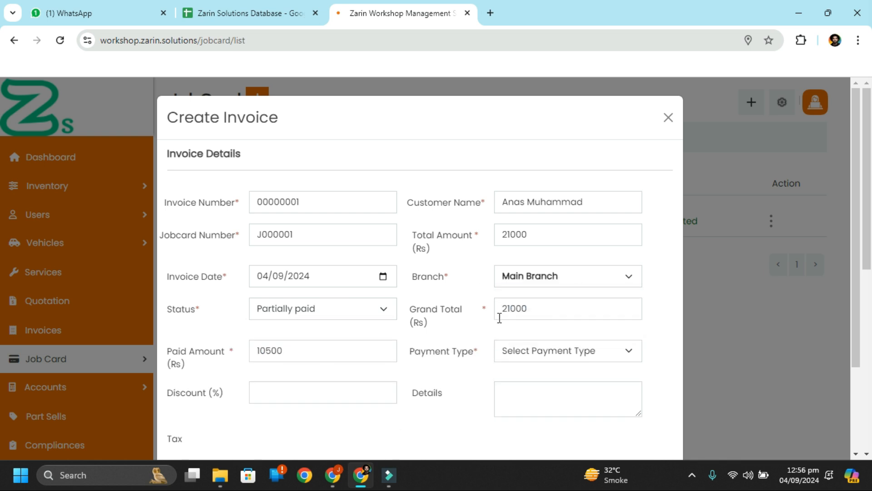
click(574, 352)
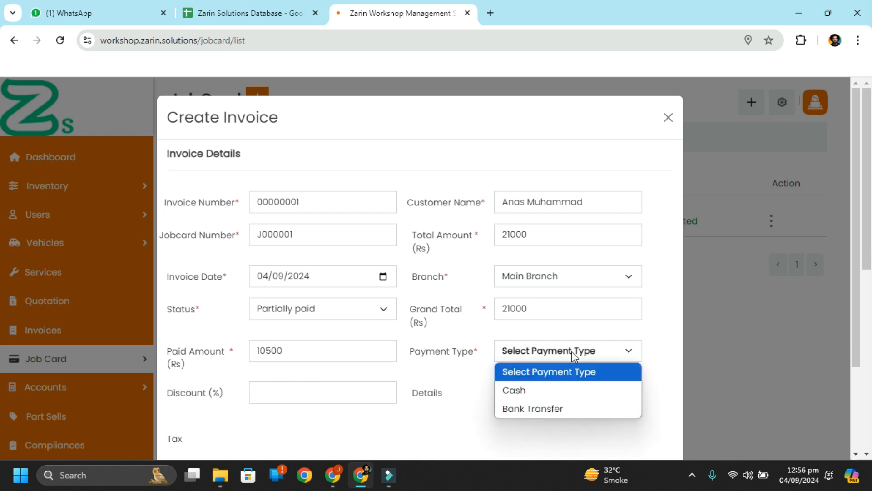
click(571, 392)
scroll(392, 354, down, 2)
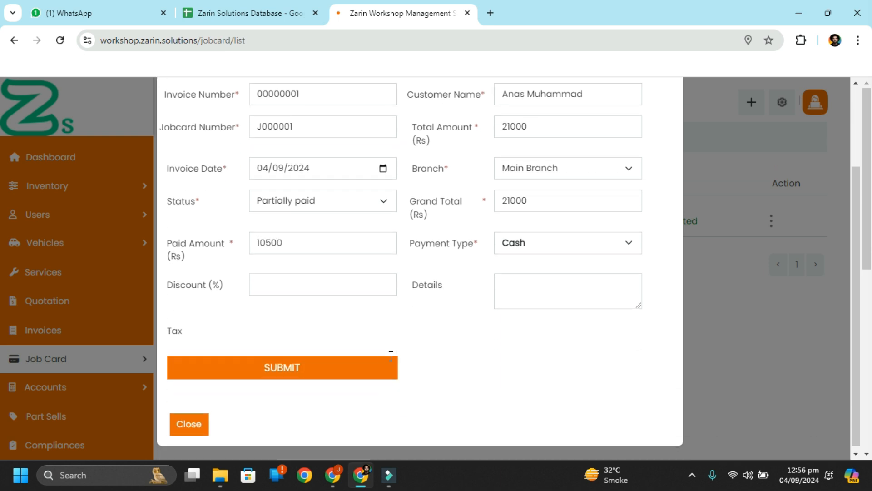
click(309, 287)
scroll(182, 336, down, 1)
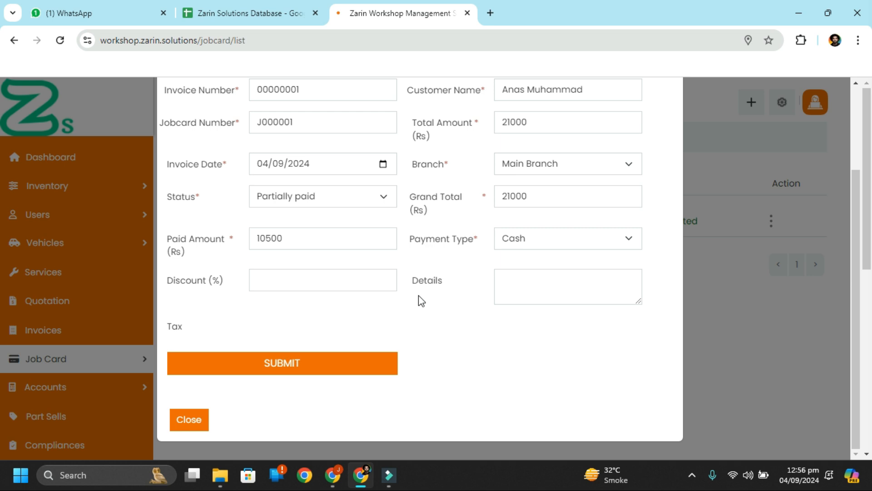
click(286, 375)
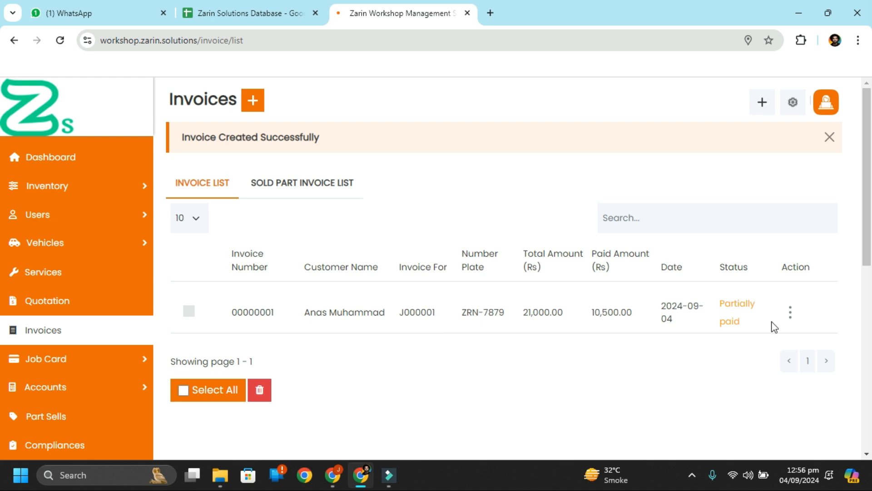
Step: Start a new gate pass and select job card J000001
mouse_move(133, 358)
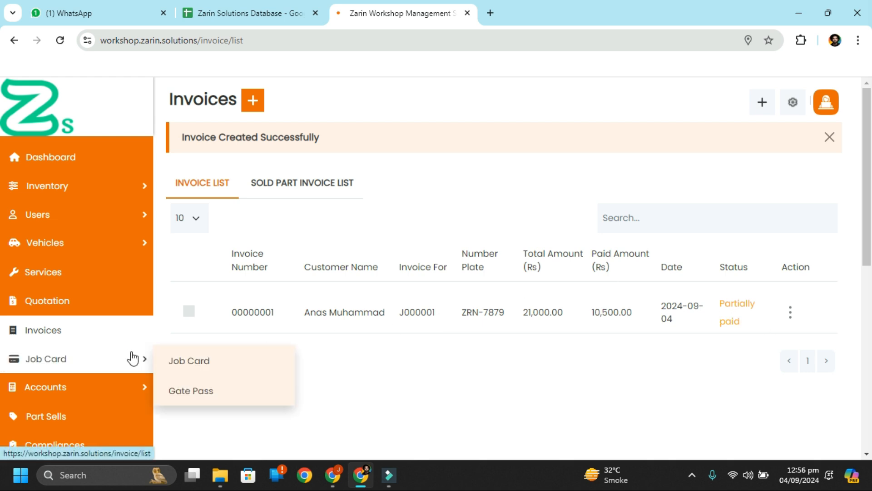
click(202, 397)
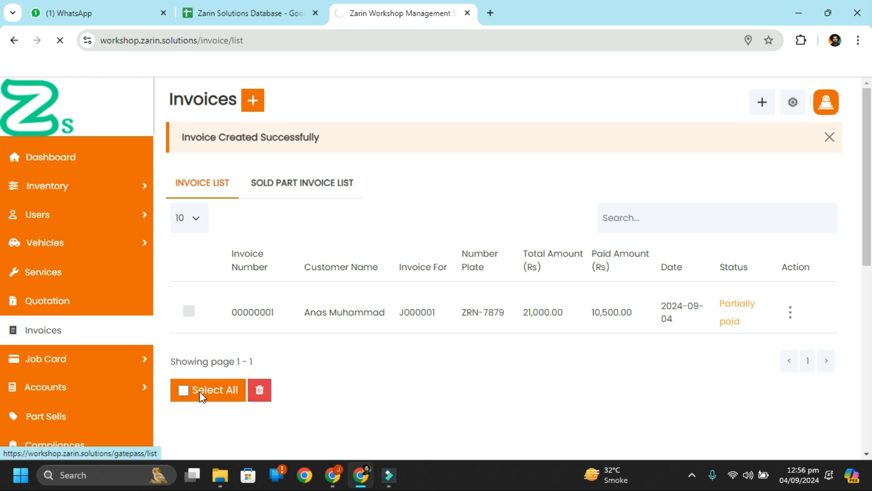
click(269, 98)
click(361, 177)
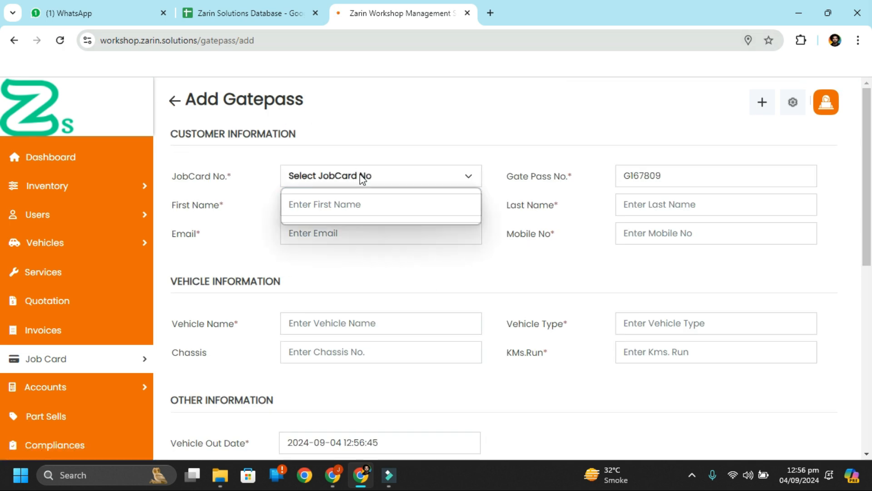
click(361, 211)
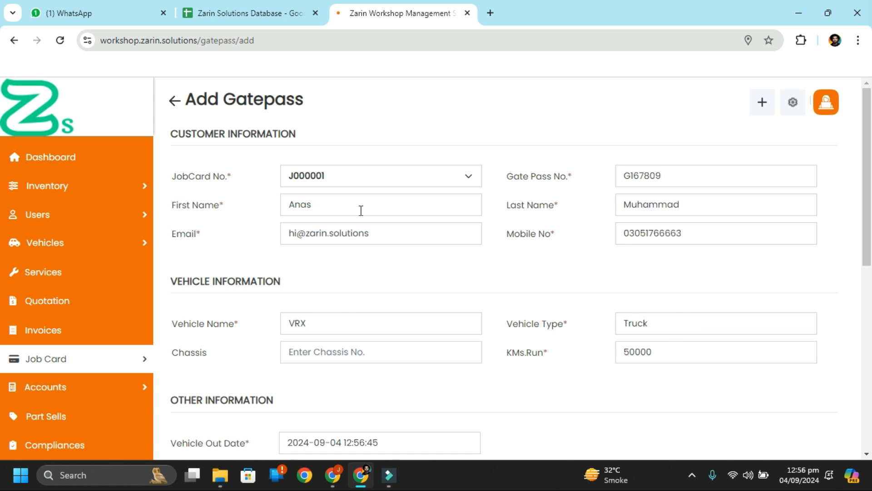
scroll(409, 275, down, 3)
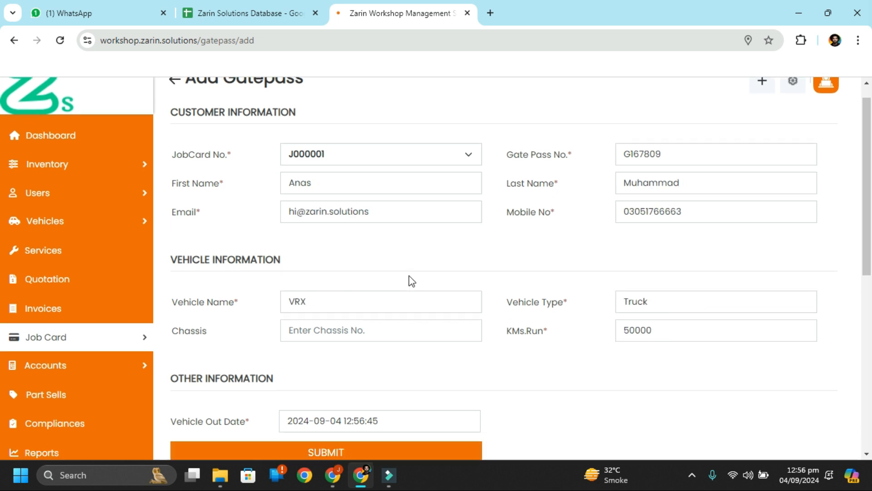
scroll(409, 275, up, 3)
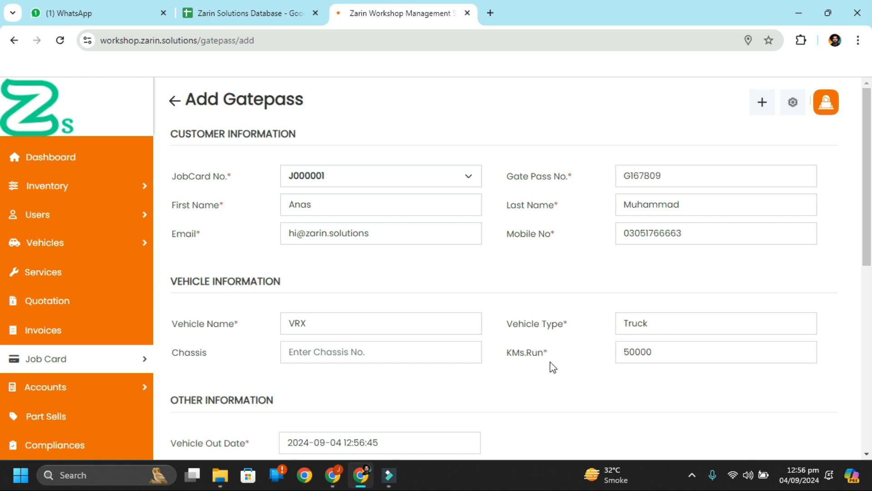
click(663, 358)
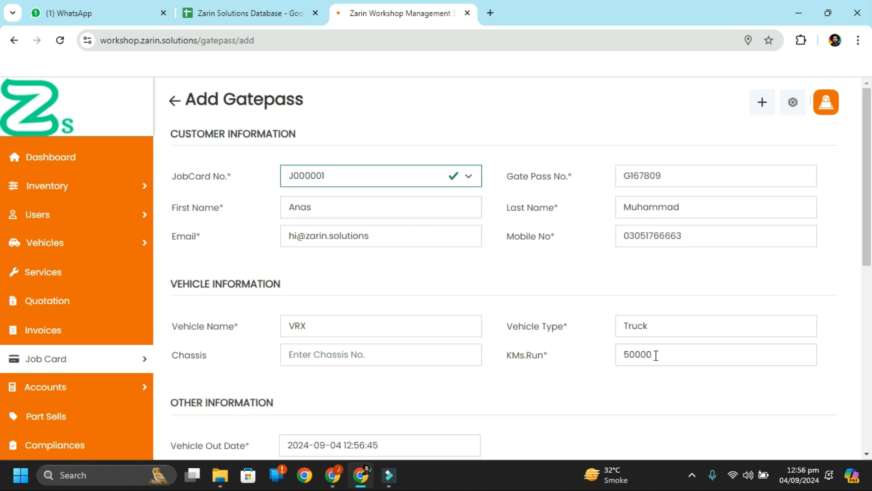
click(614, 364)
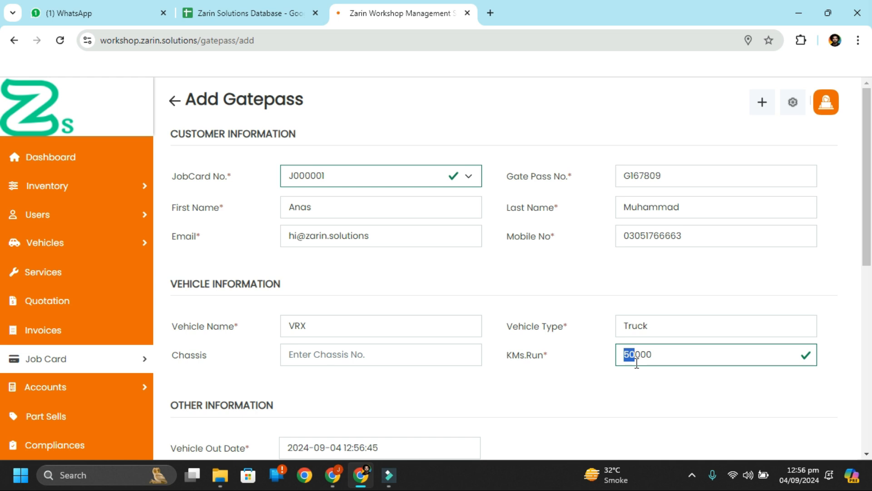
click(350, 357)
scroll(495, 321, down, 2)
scroll(497, 321, up, 2)
scroll(497, 321, down, 3)
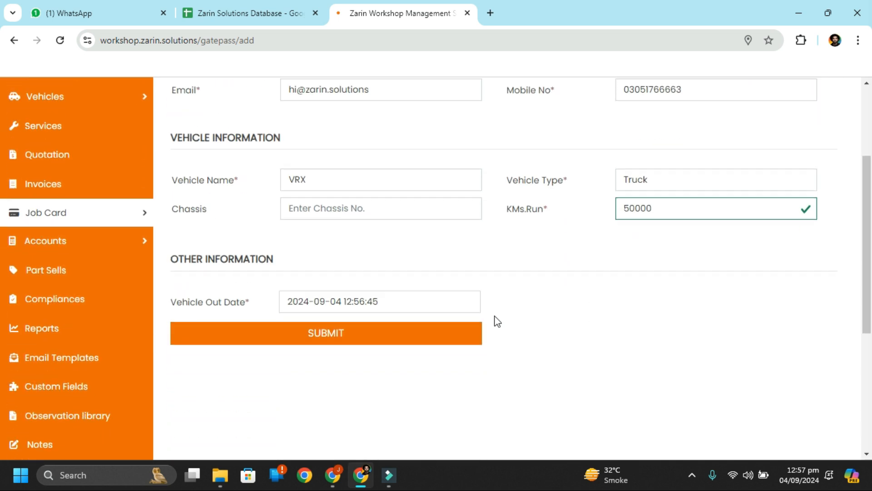
scroll(498, 321, up, 1)
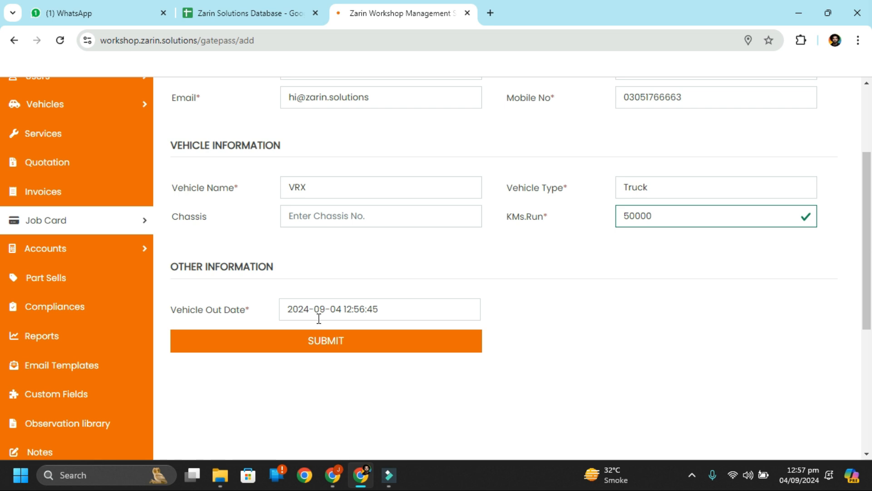
scroll(450, 207, up, 3)
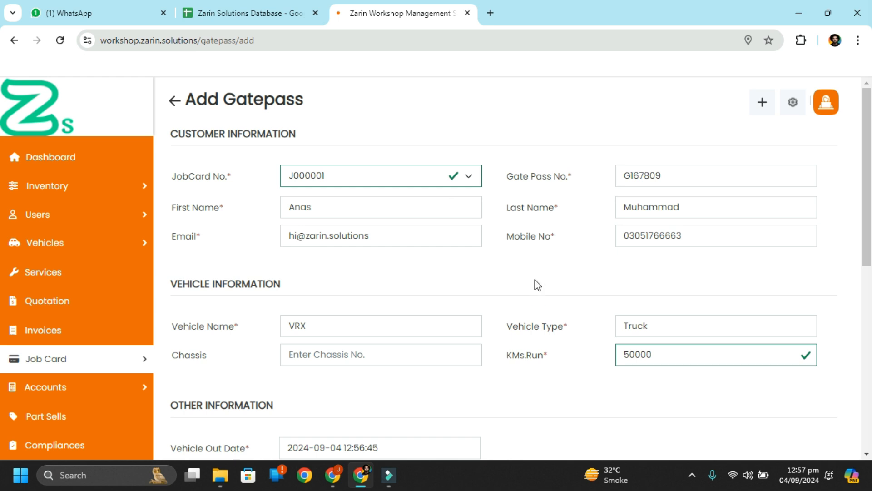
scroll(536, 280, down, 2)
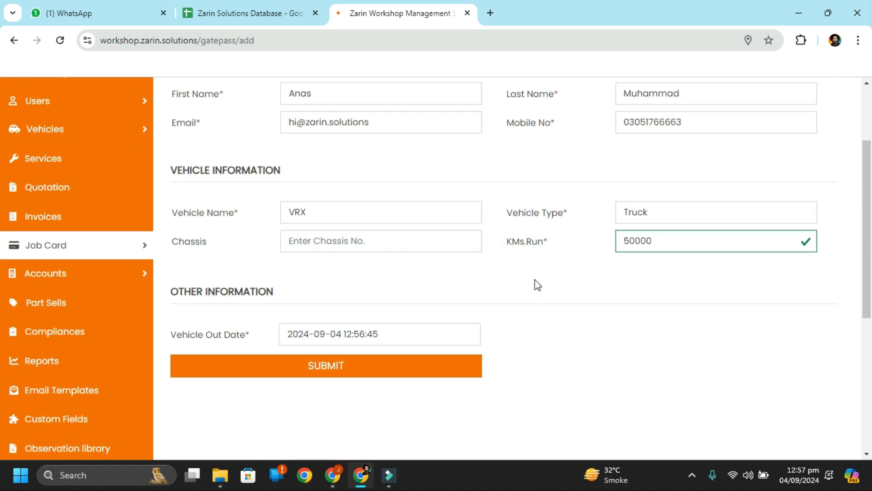
scroll(535, 279, up, 2)
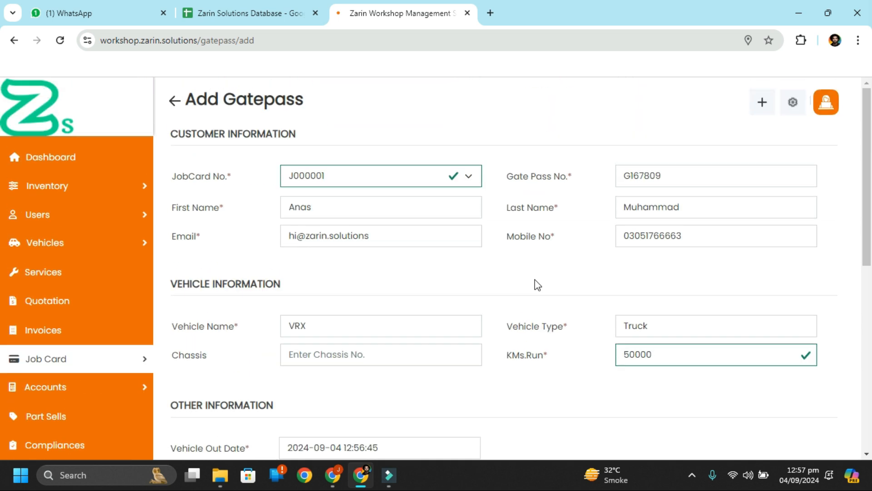
scroll(514, 268, down, 2)
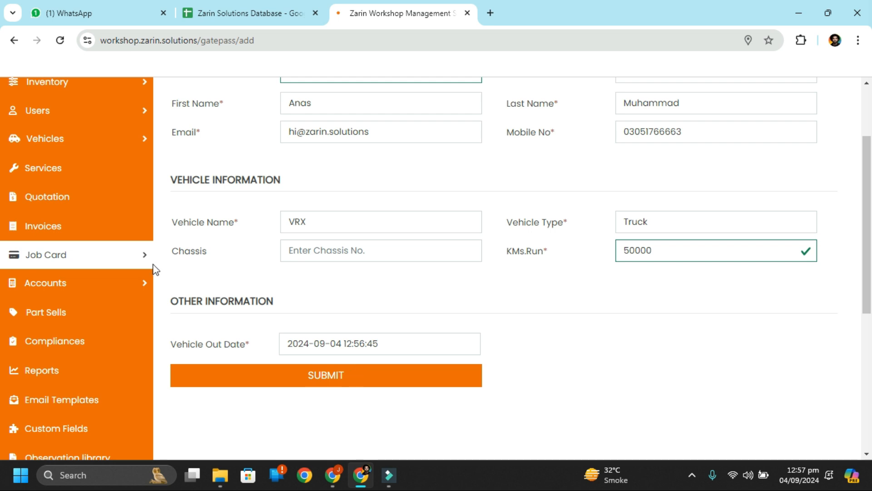
mouse_move(146, 265)
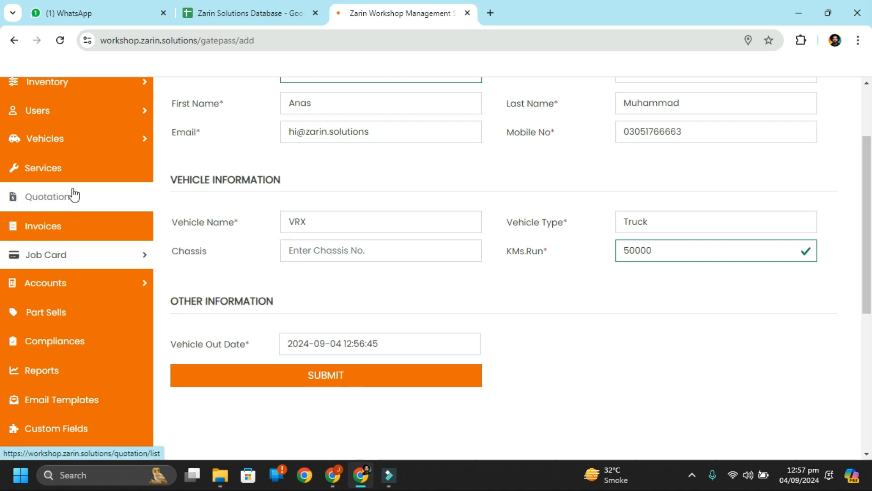
Step: Show the invoice list and the action menu for invoice 00000001
click(87, 225)
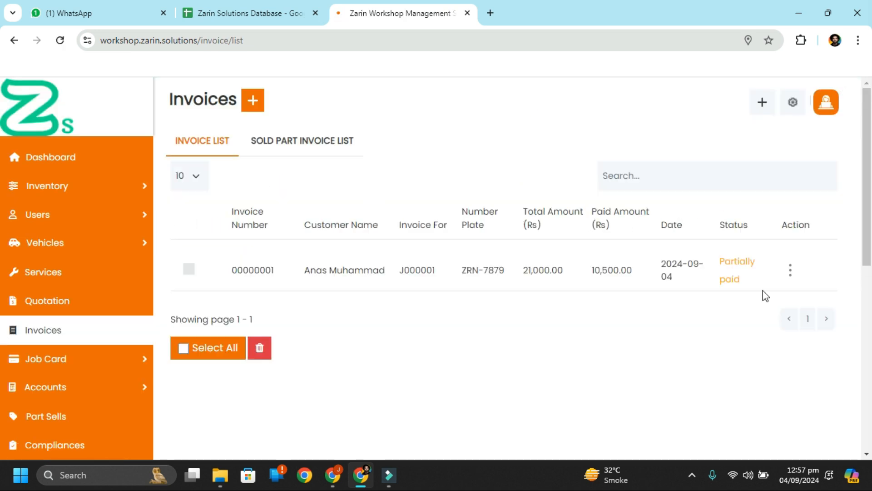
click(791, 271)
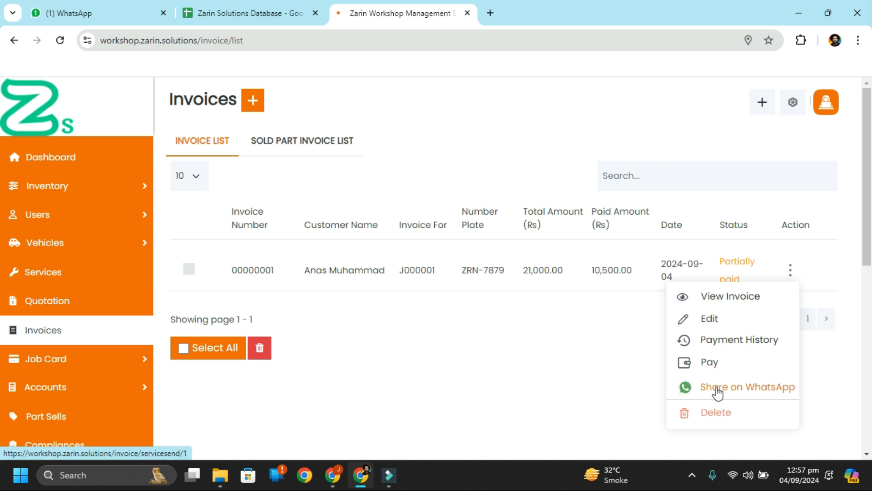
Step: Pay the remaining 10500 in Cash on invoice 00000001, making it Full Paid
click(713, 365)
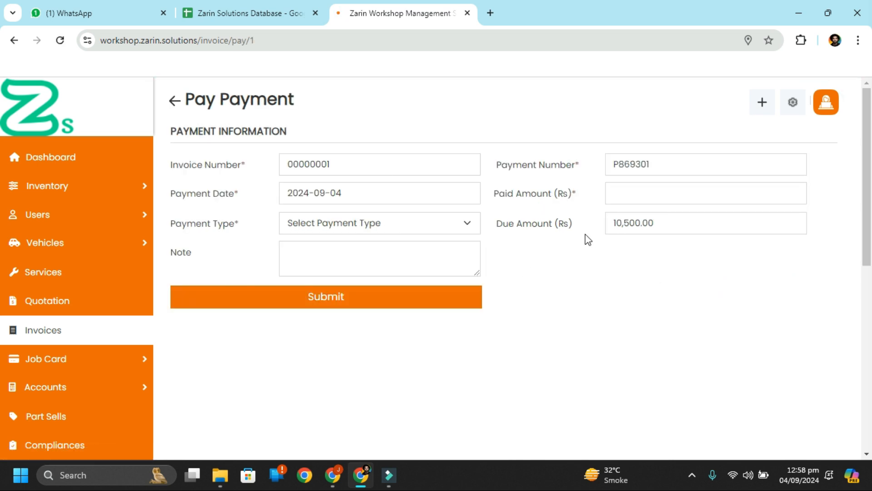
click(365, 303)
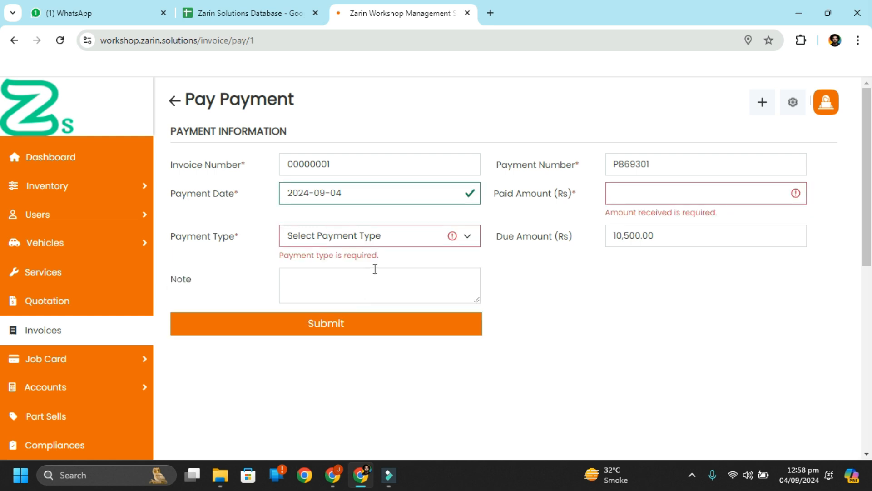
click(375, 242)
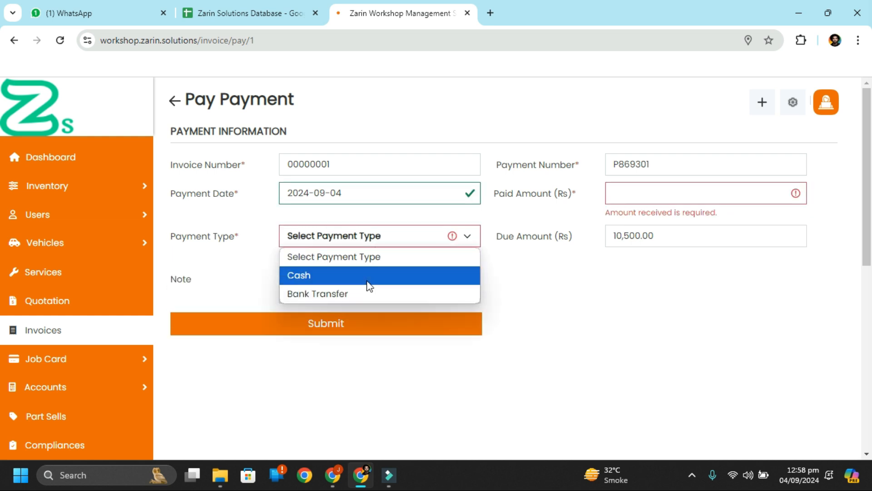
click(368, 277)
click(657, 194)
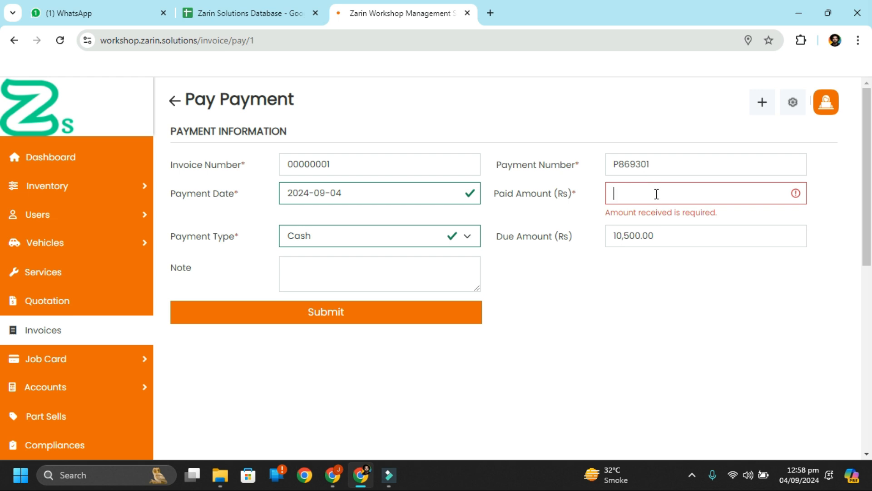
text(10500)
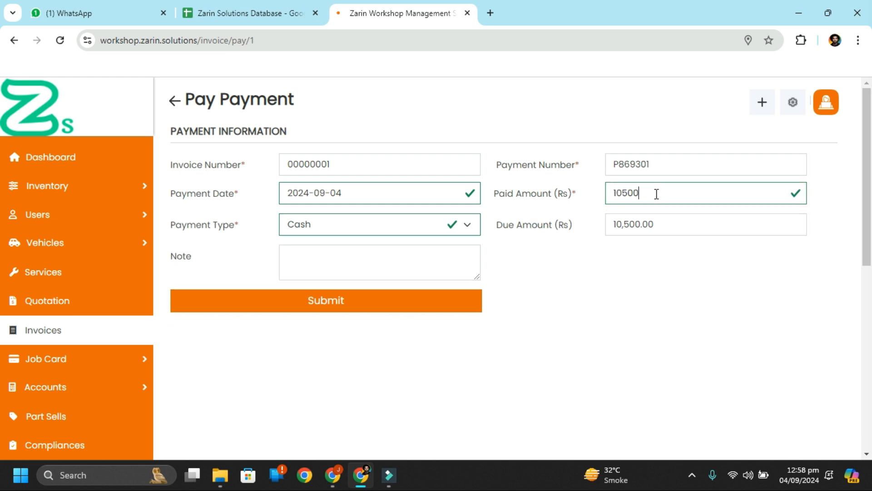
click(454, 307)
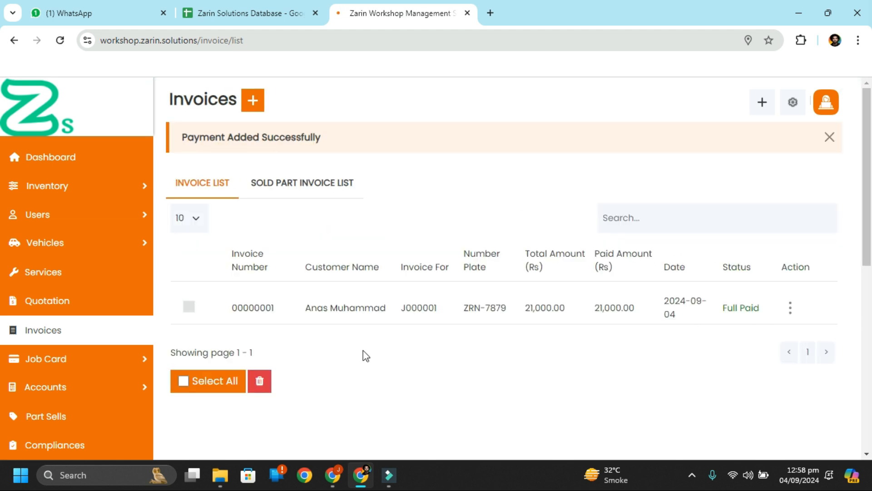
Step: Start another gate pass for job card J000001
mouse_move(141, 356)
click(214, 398)
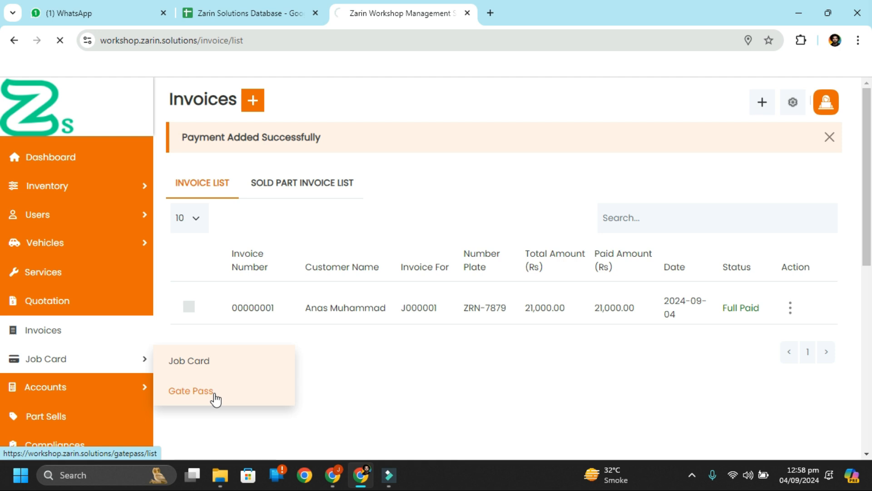
click(268, 108)
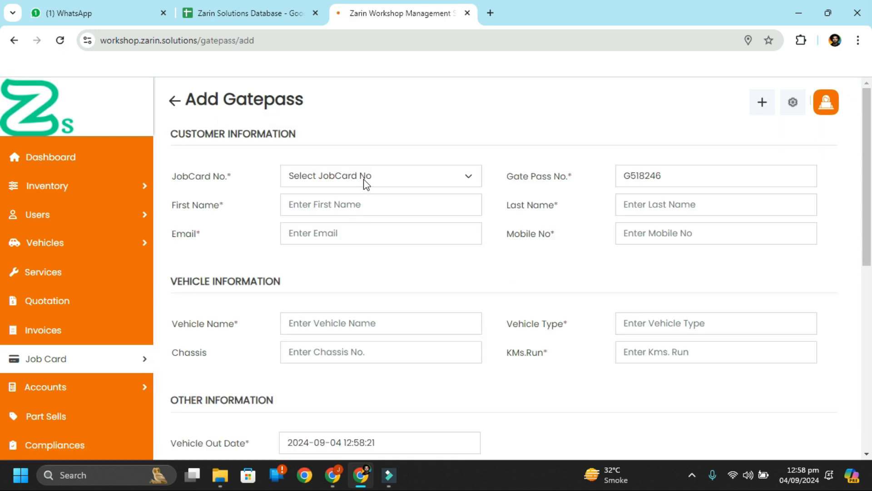
click(364, 180)
click(349, 212)
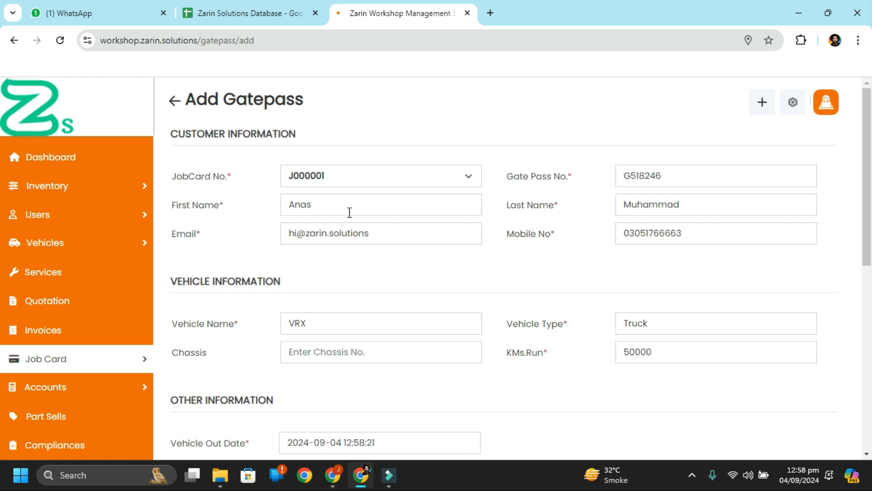
Step: Check the auto-filled gate pass details and submit it
scroll(399, 308, down, 2)
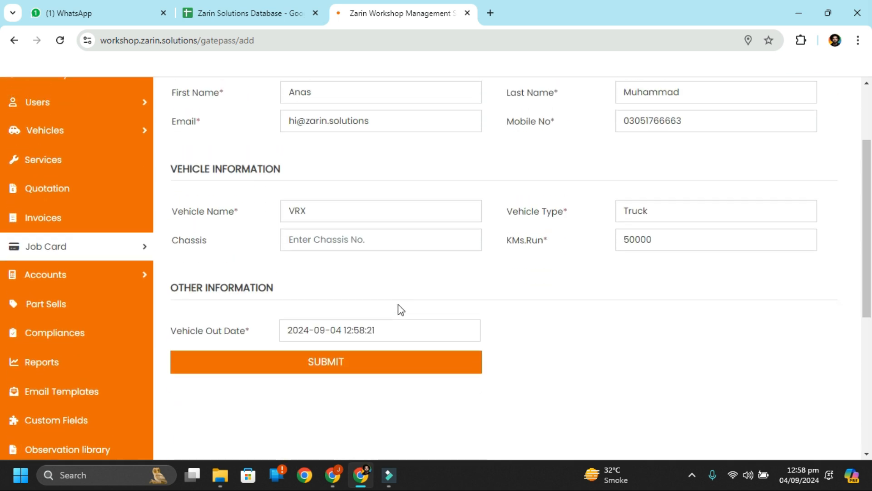
scroll(402, 310, up, 2)
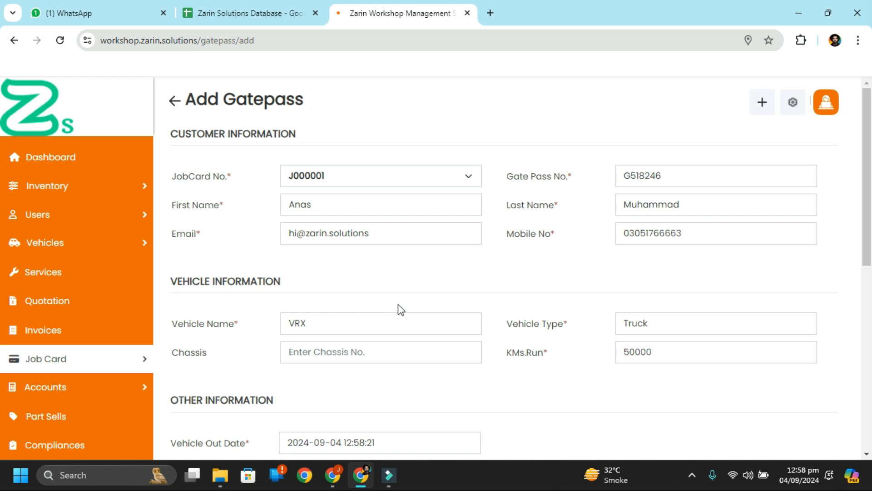
scroll(445, 279, down, 4)
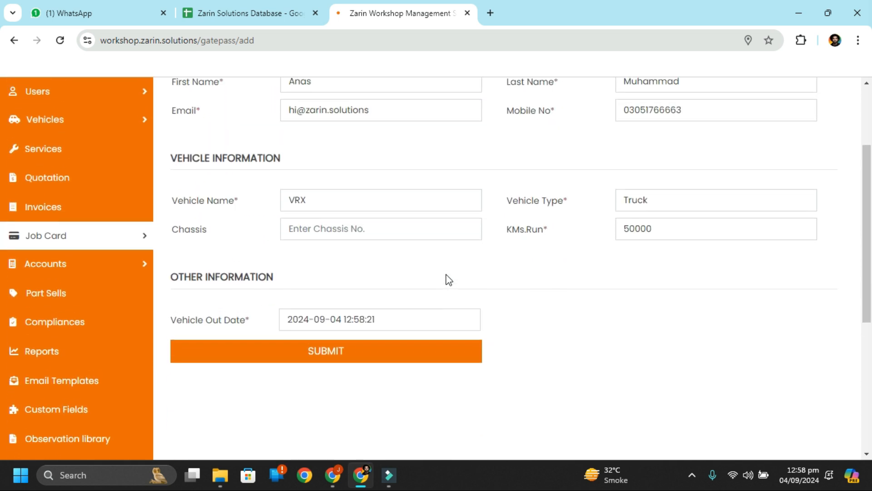
scroll(449, 280, up, 1)
scroll(449, 279, up, 3)
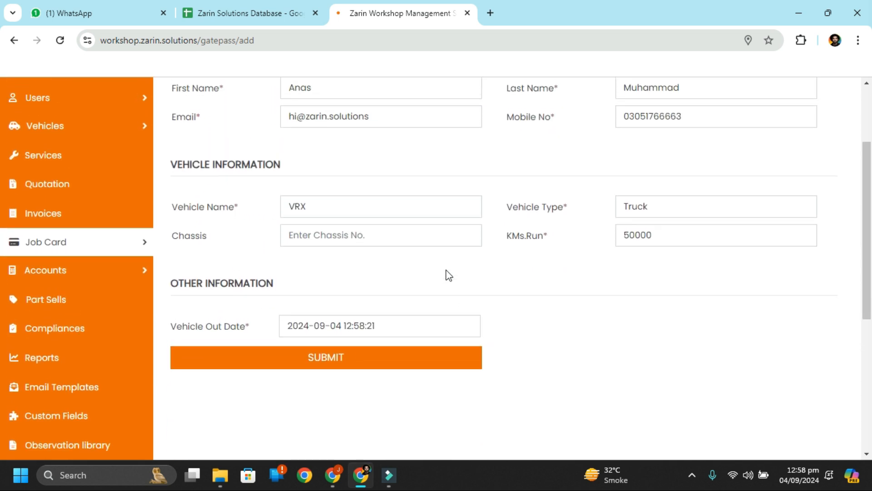
scroll(449, 276, down, 1)
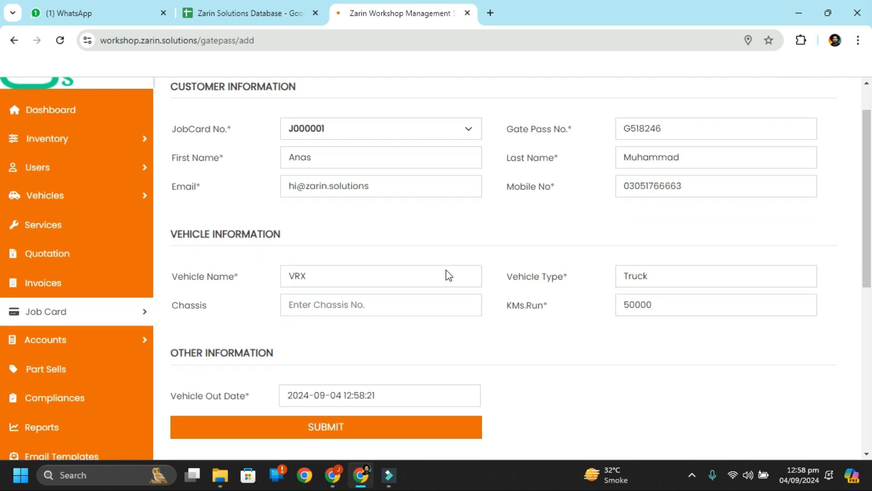
scroll(449, 276, down, 2)
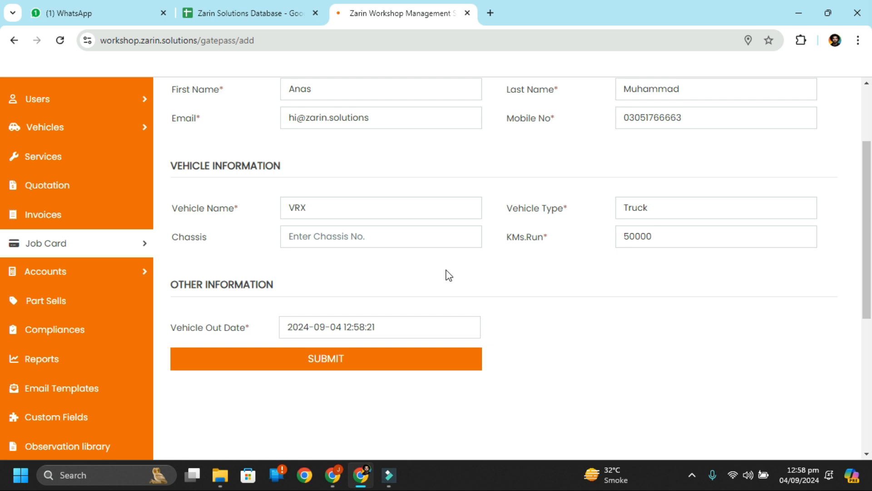
scroll(449, 275, down, 1)
scroll(449, 276, up, 3)
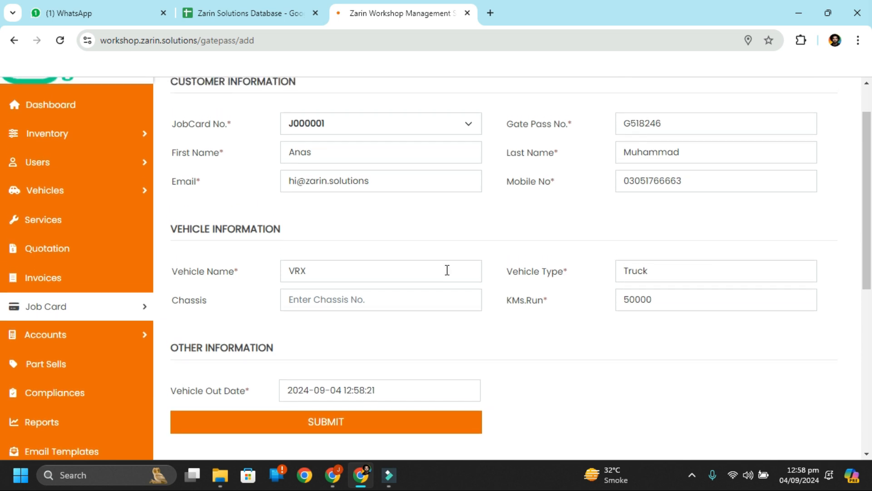
scroll(432, 345, down, 1)
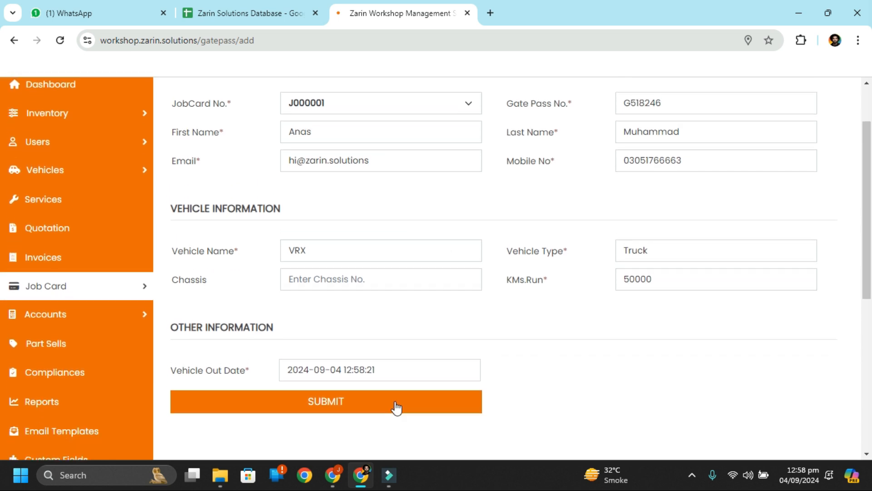
click(395, 407)
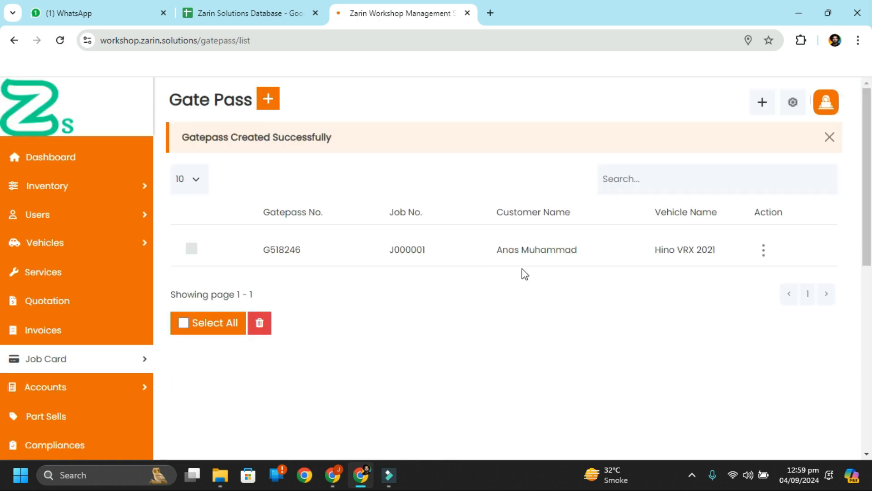
Step: Show the Gate Pass Details for gate pass G518246
click(766, 255)
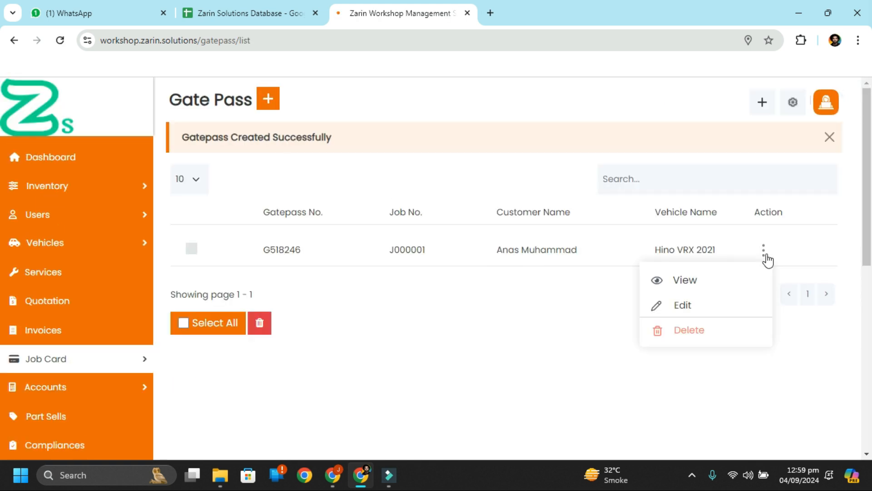
click(741, 285)
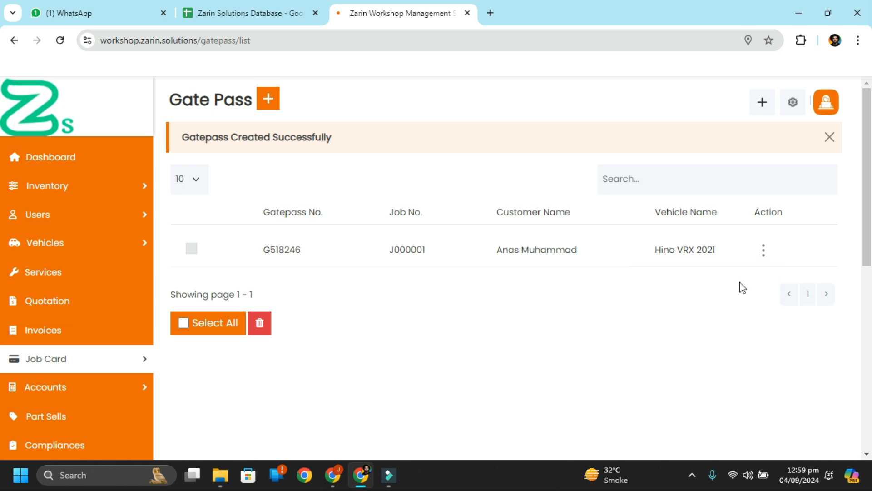
click(764, 251)
click(686, 279)
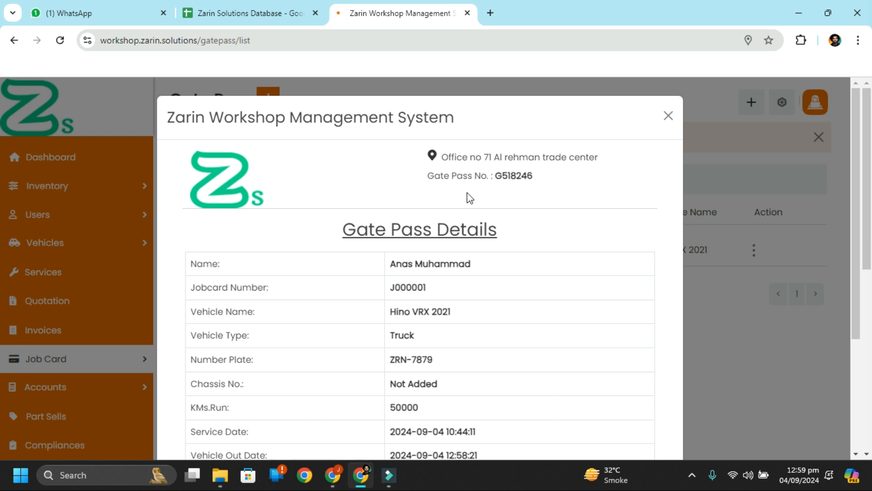
Step: Review the Vehicle Out Date, Created On and Created By values, then close the details
scroll(327, 183, down, 2)
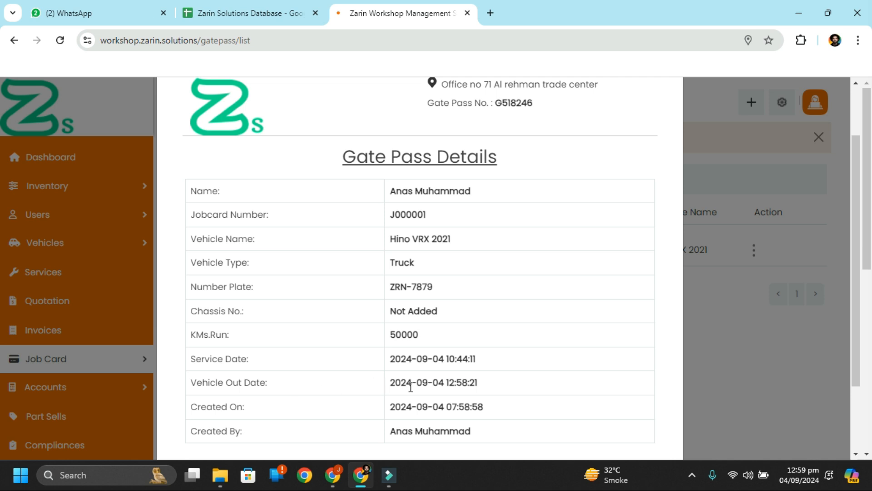
drag(413, 383, 495, 381)
click(495, 381)
drag(401, 413, 460, 407)
click(335, 413)
drag(386, 435, 474, 430)
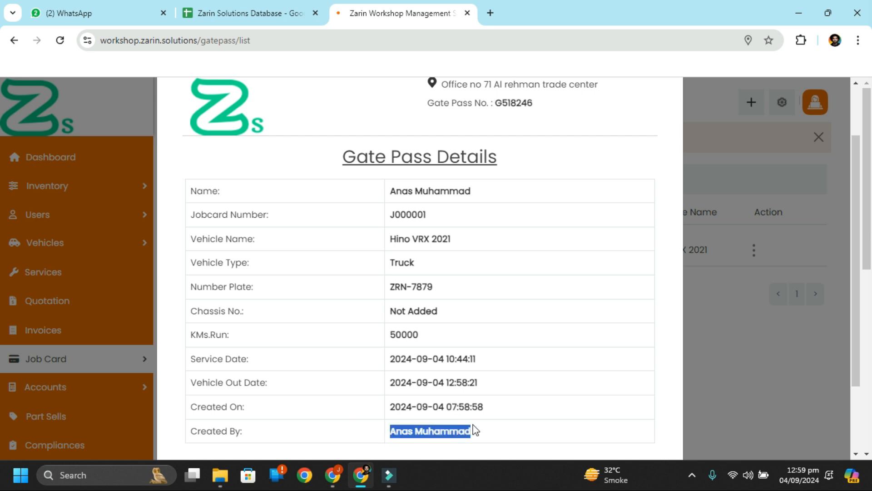
click(482, 430)
scroll(631, 199, down, 2)
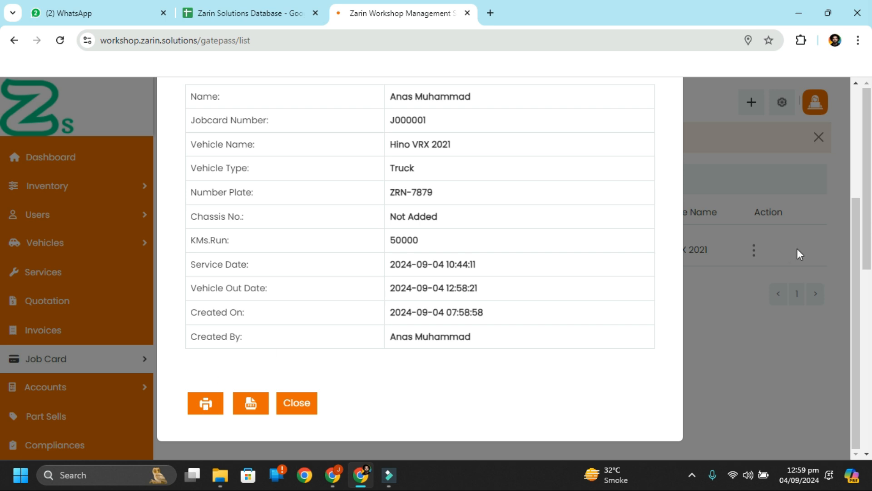
scroll(797, 249, up, 4)
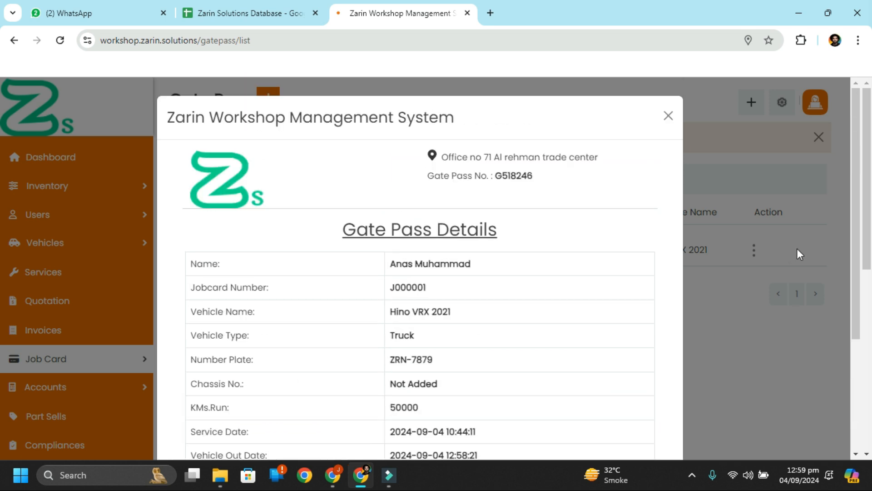
click(669, 115)
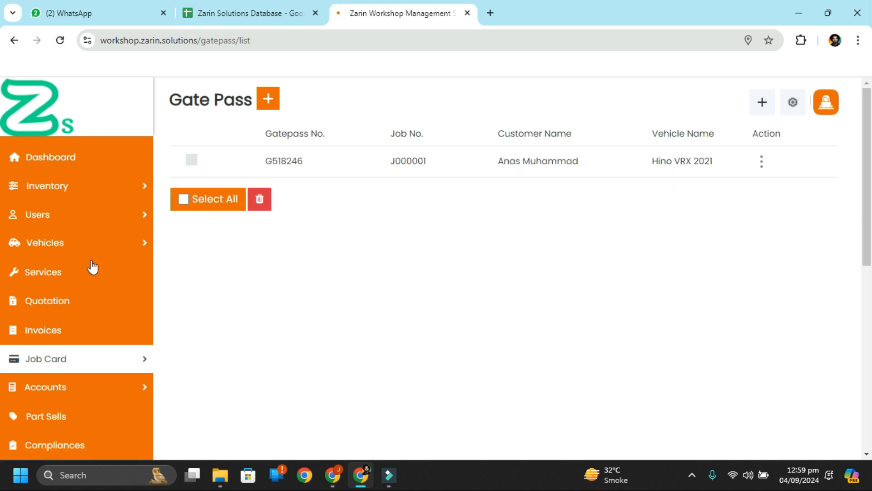
Step: Dismiss the Clock alarm and go to the empty Part Sells list
mouse_move(95, 389)
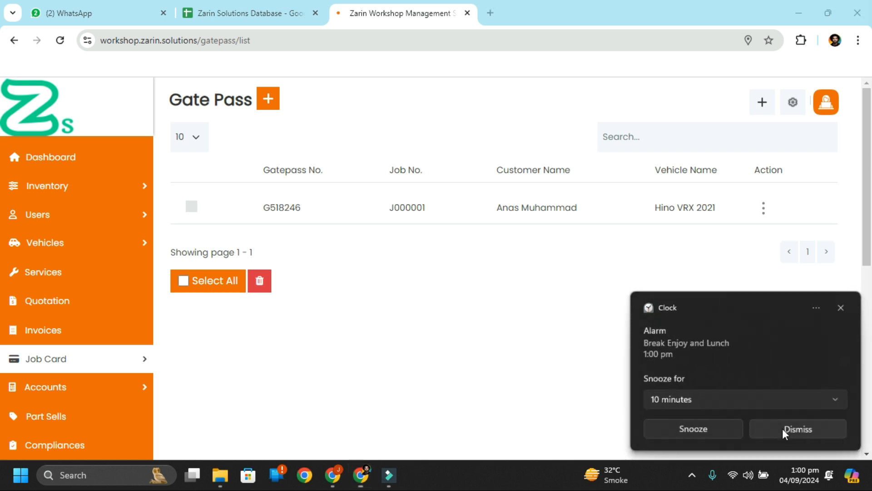
click(783, 428)
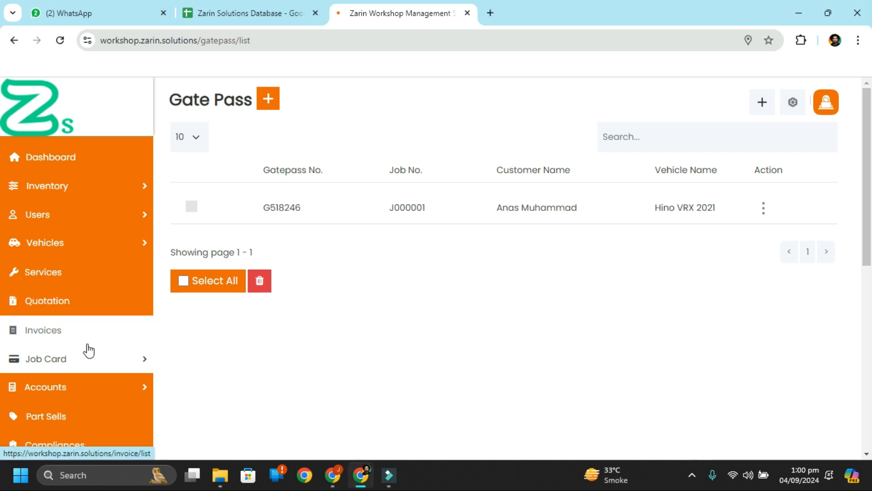
mouse_move(137, 402)
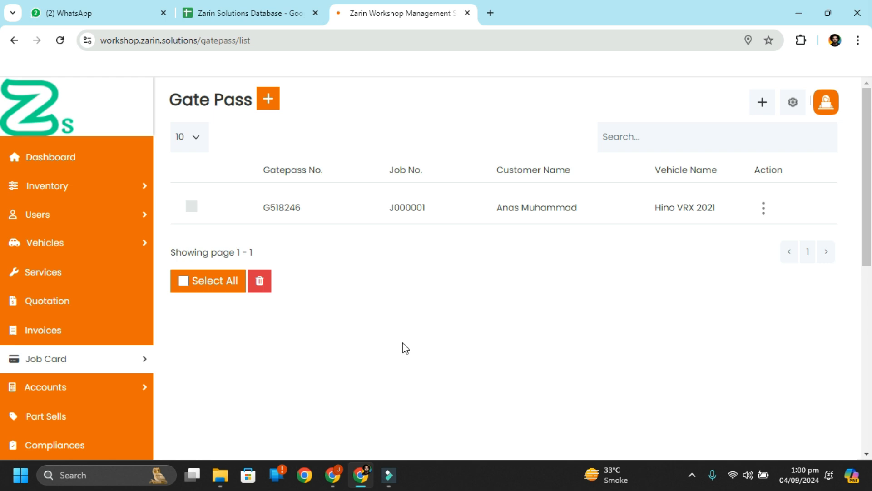
click(49, 425)
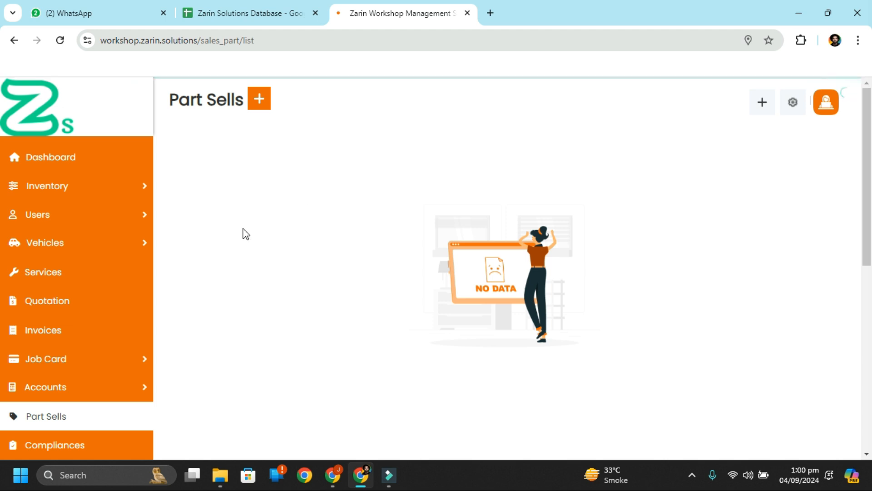
Step: Start a new part sale with the customer, Main Branch and a salesman selected
click(259, 99)
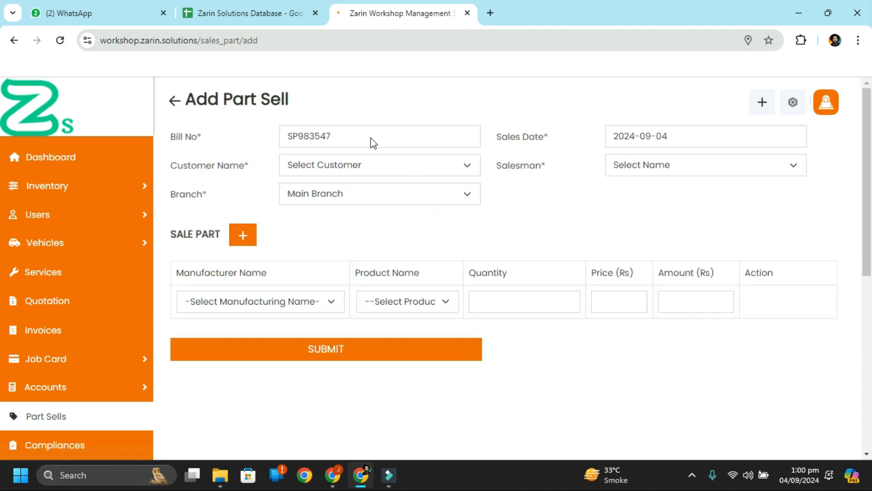
click(389, 172)
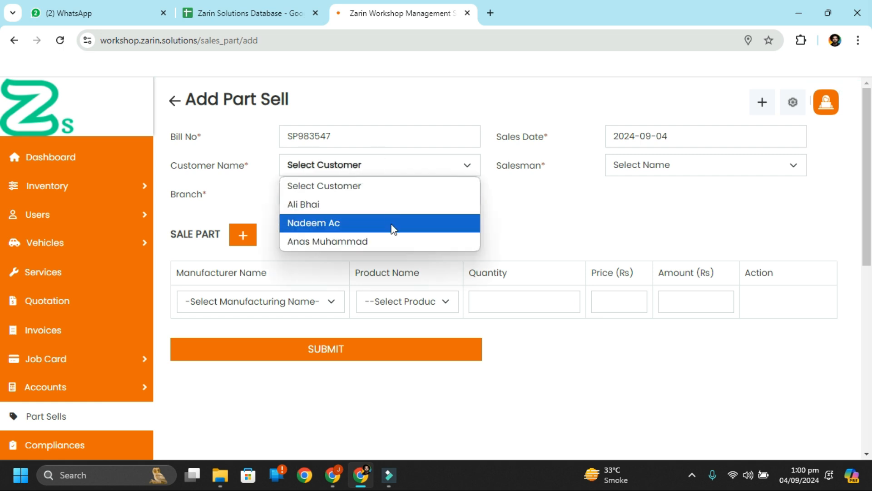
click(396, 240)
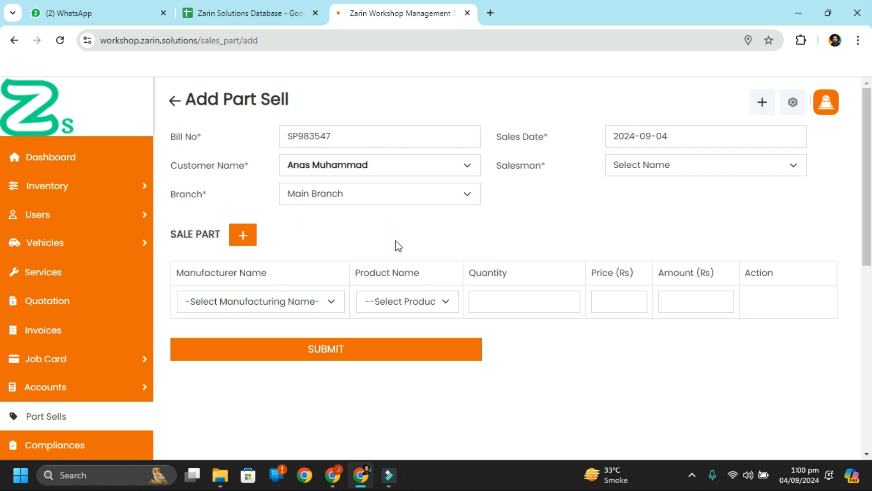
click(375, 189)
click(382, 195)
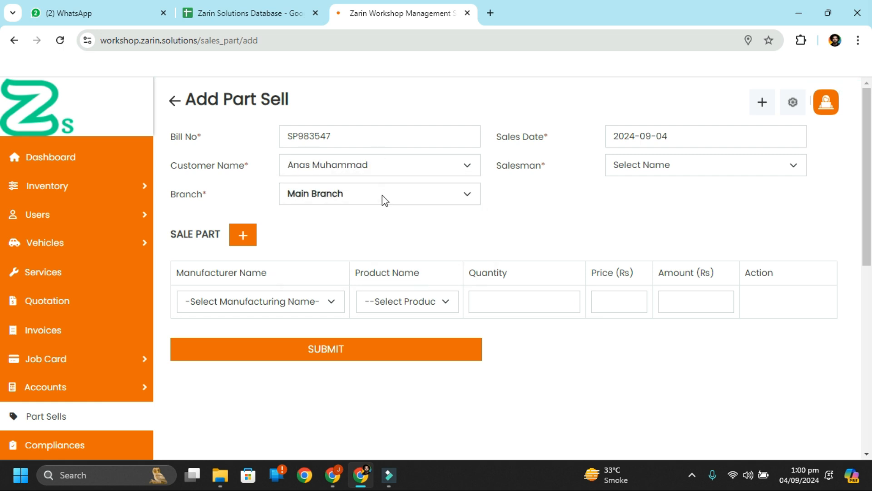
click(702, 173)
click(688, 169)
click(688, 170)
click(677, 206)
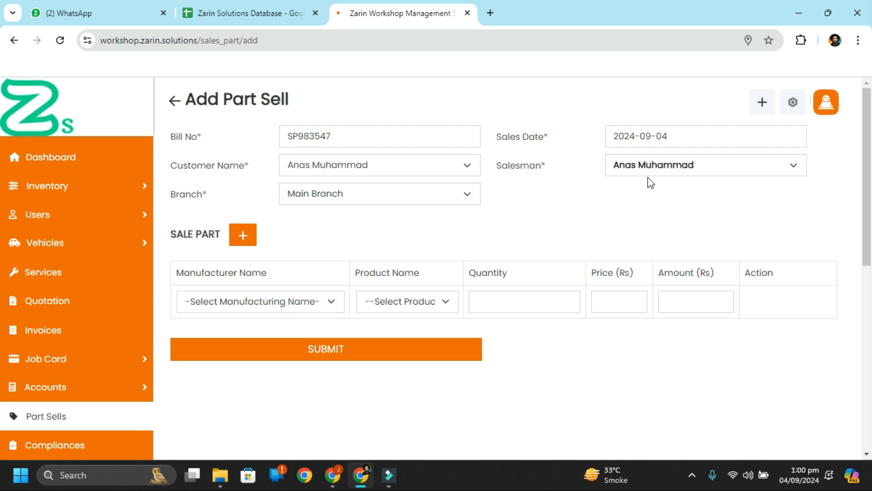
click(660, 171)
click(672, 203)
Step: Add 10 Toyota Head Lights at 8000 each and submit the part sale
click(271, 302)
click(265, 346)
click(440, 310)
click(386, 341)
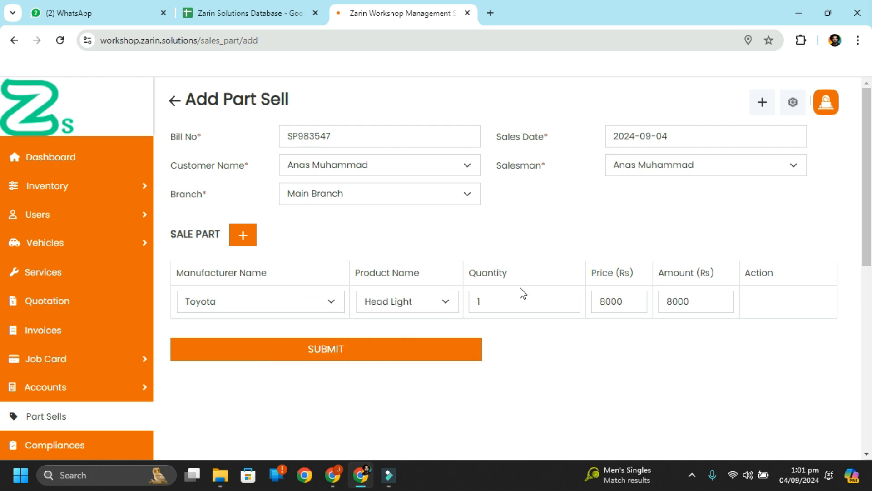
click(414, 306)
click(624, 299)
double_click(624, 302)
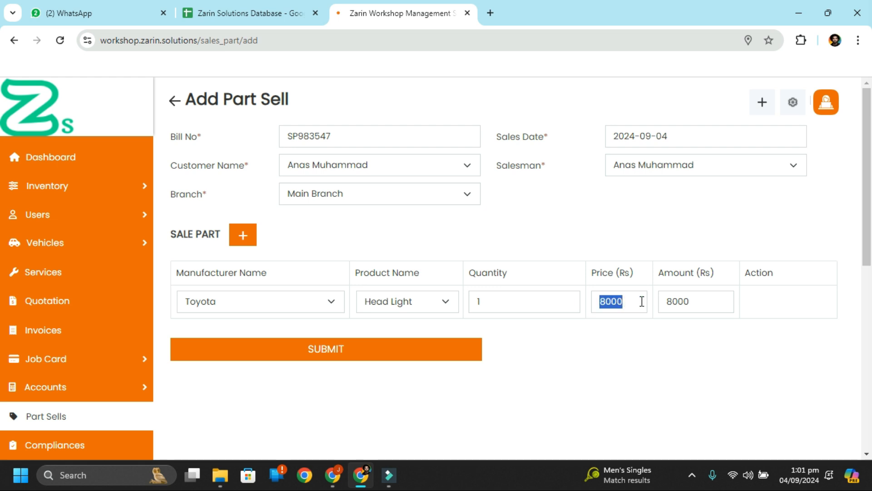
click(631, 303)
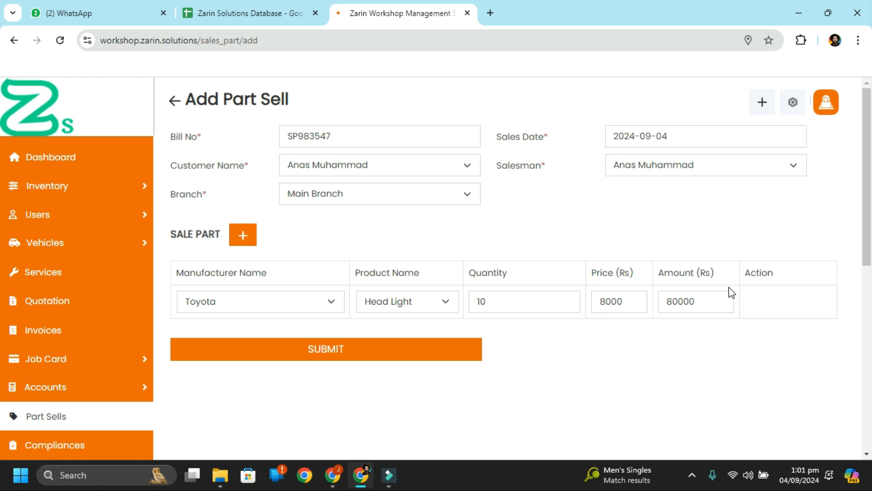
click(239, 237)
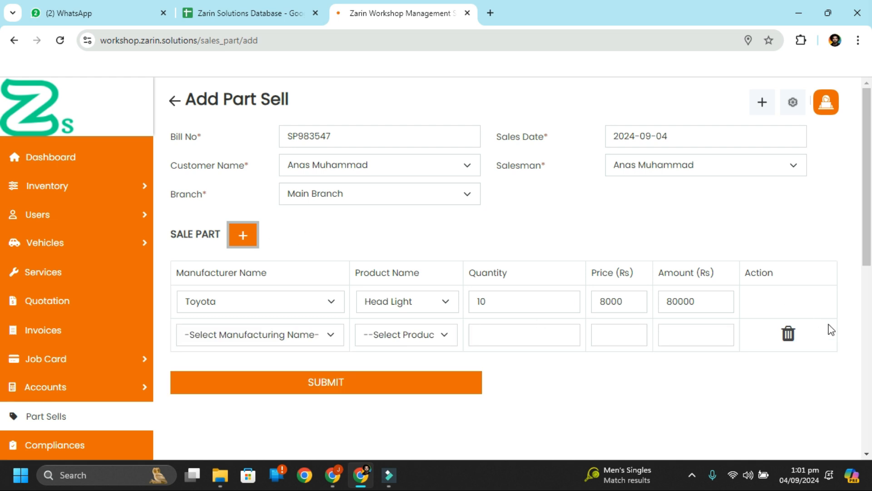
click(791, 338)
click(355, 356)
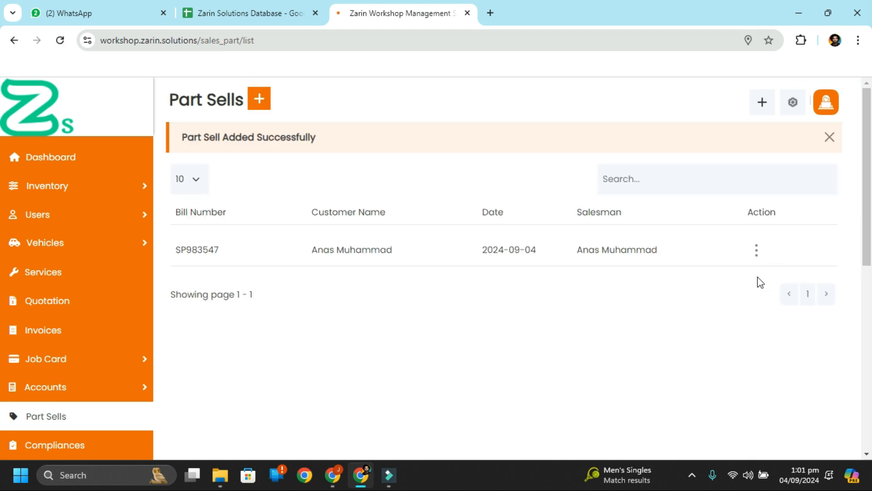
Step: Create an invoice for part sale SP983547 covering All parts
click(756, 250)
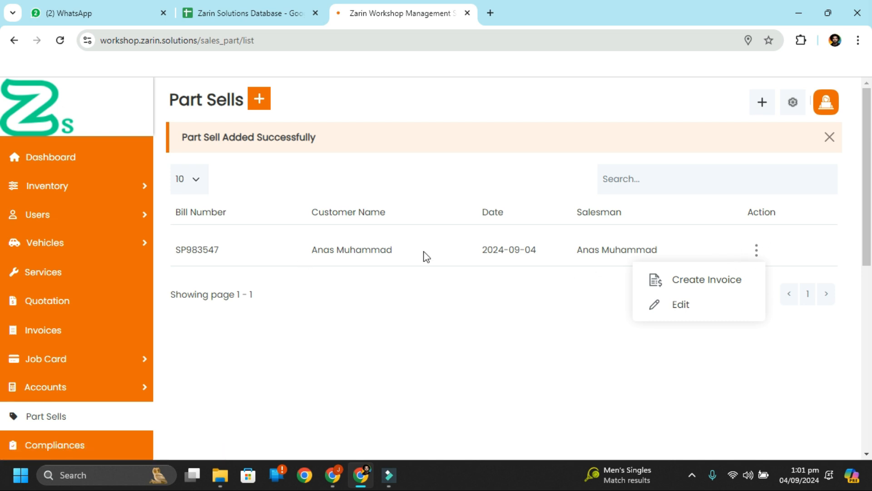
click(734, 280)
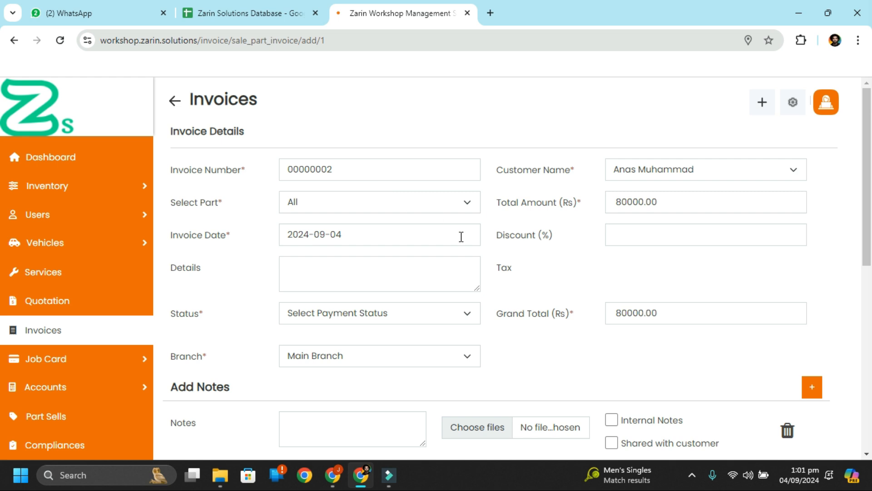
scroll(461, 236, down, 1)
click(411, 155)
click(413, 156)
scroll(626, 235, down, 2)
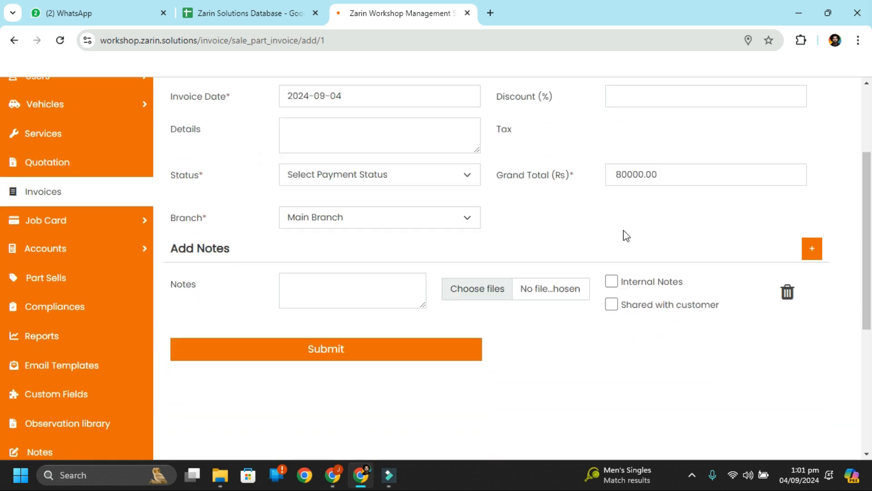
scroll(626, 235, up, 1)
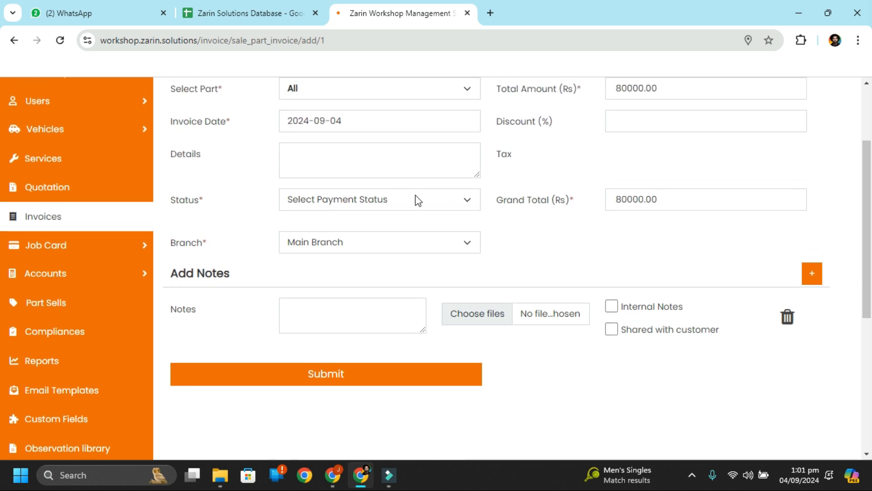
Step: Save the 80000 invoice as Full Paid by Cash, then go to the Invoices list
click(415, 200)
click(354, 263)
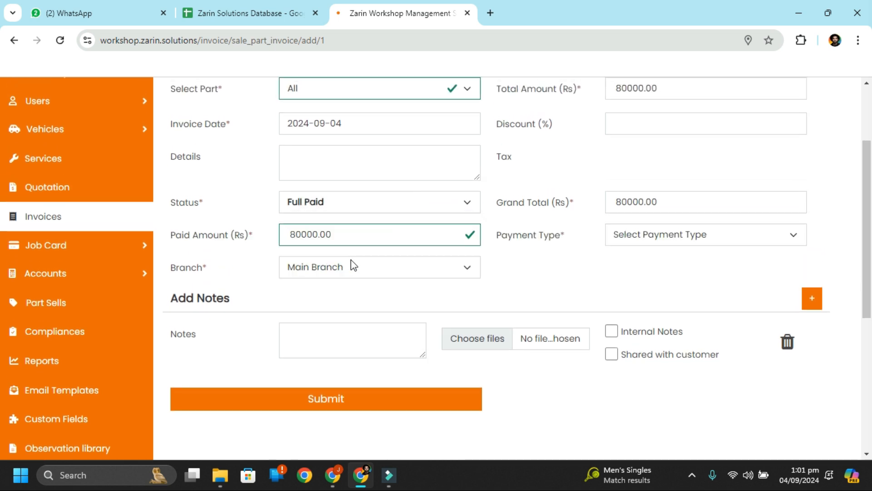
click(716, 234)
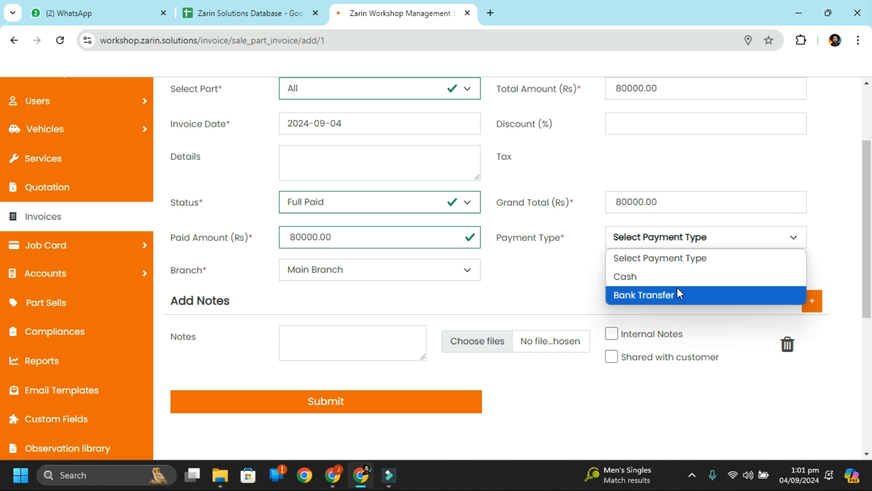
click(675, 285)
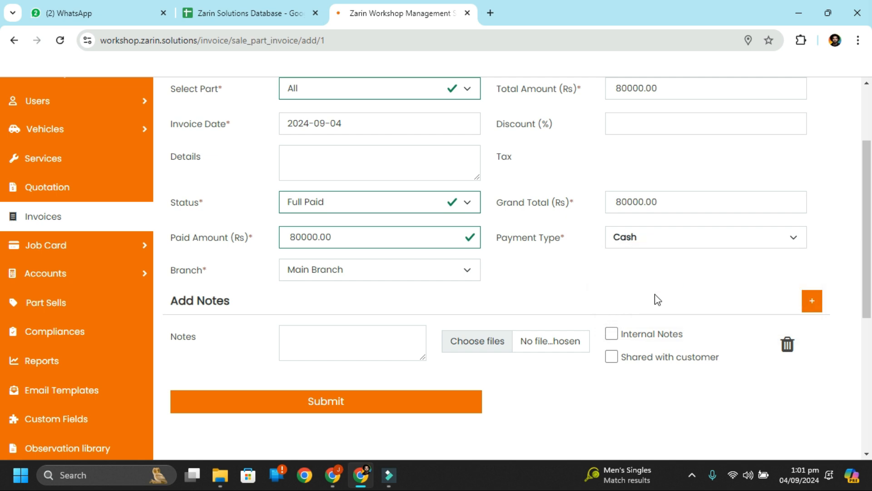
click(389, 409)
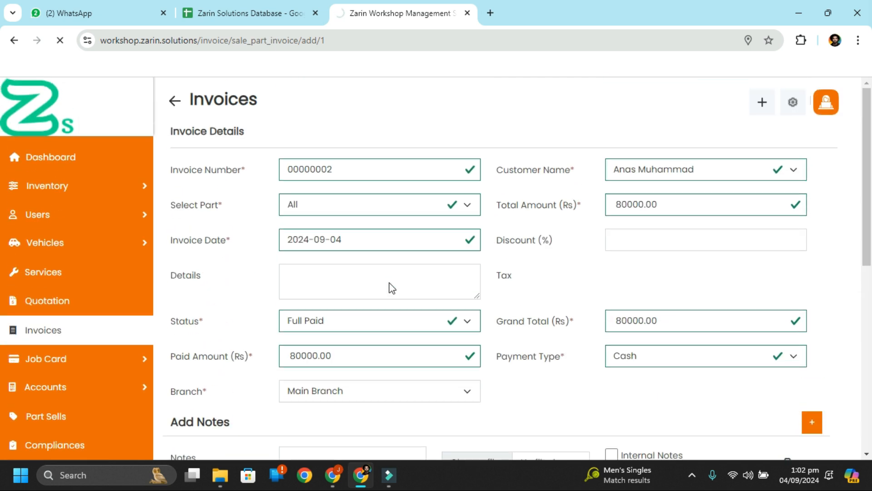
mouse_move(40, 256)
click(73, 331)
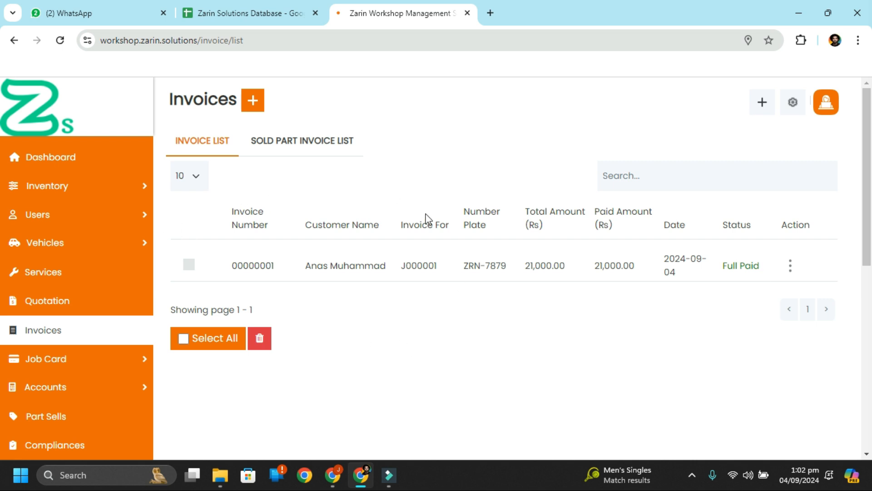
Step: Look over the sold-part invoice list and the new-quotation form
click(331, 157)
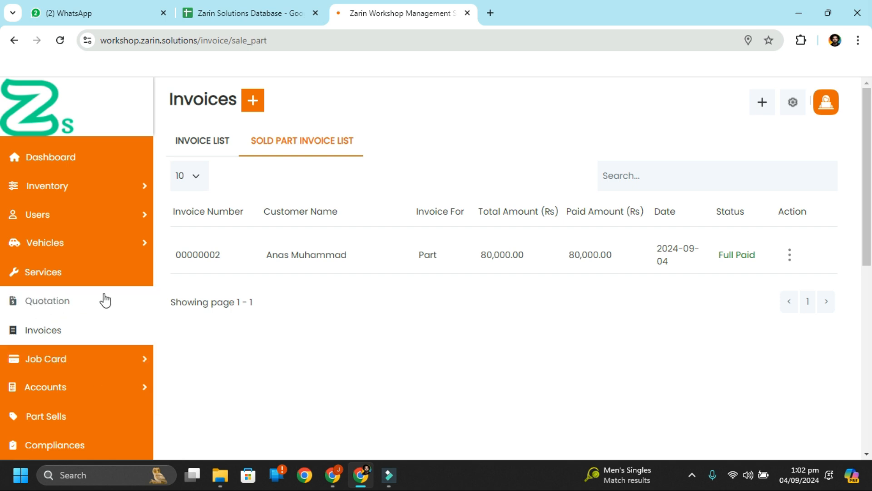
mouse_move(10, 359)
scroll(20, 361, down, 1)
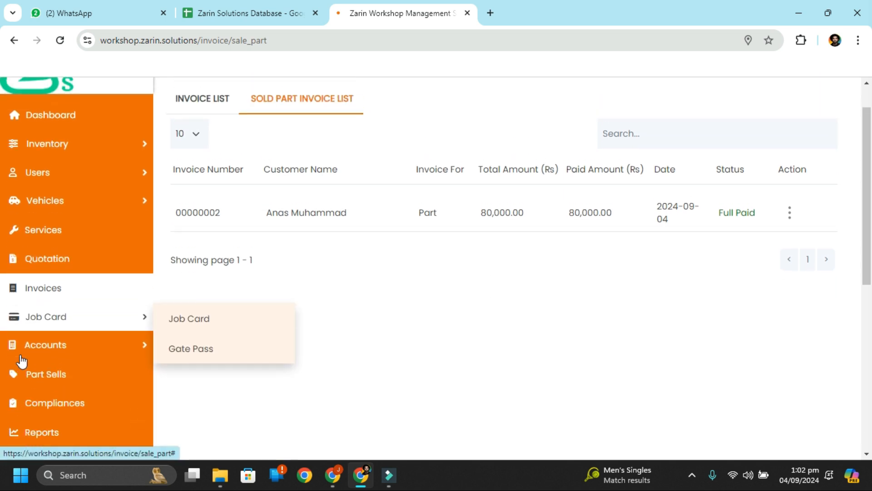
click(16, 262)
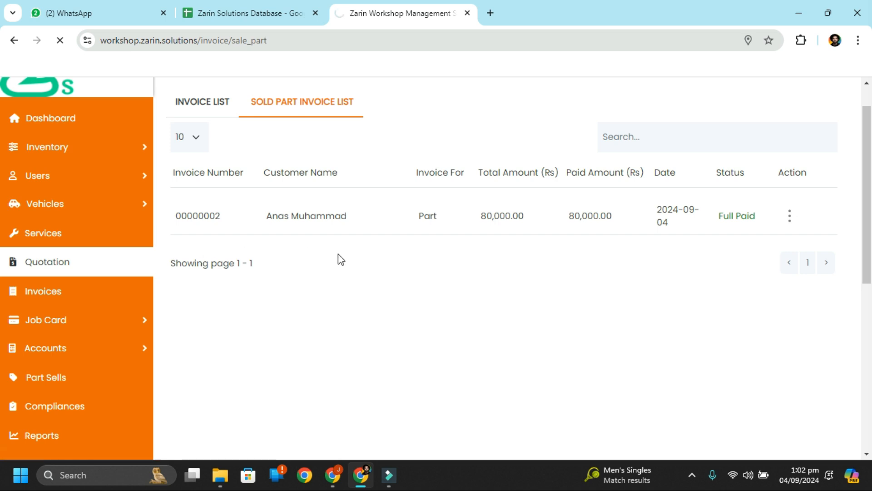
click(267, 98)
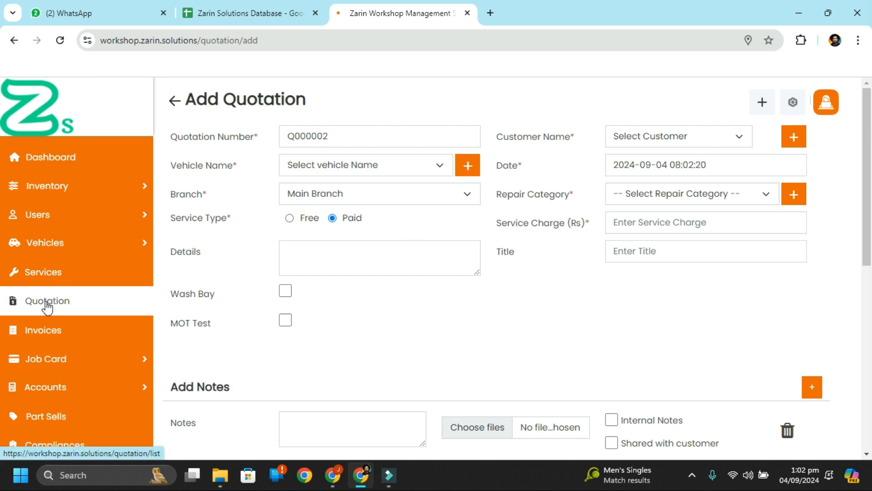
Step: Go via the dashboard to the services report for 2024-09-01 to 2024-09-04, totalling Rs 21000
click(61, 169)
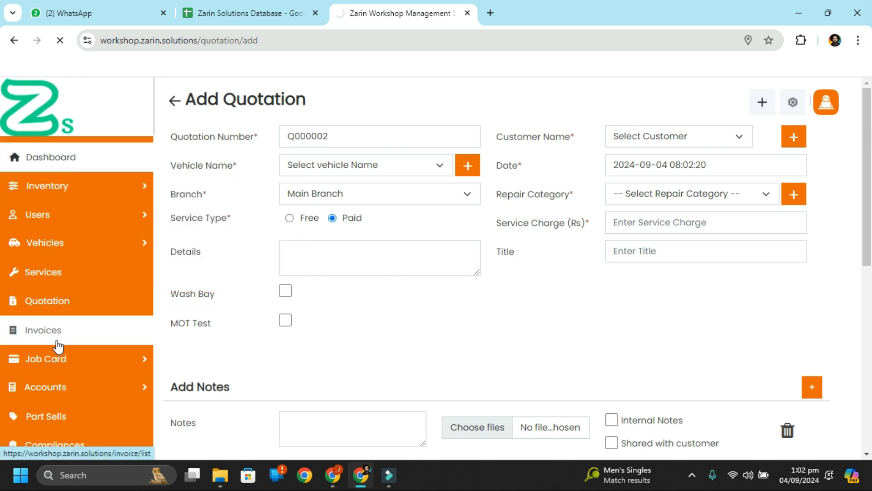
scroll(58, 341, down, 2)
scroll(58, 346, down, 4)
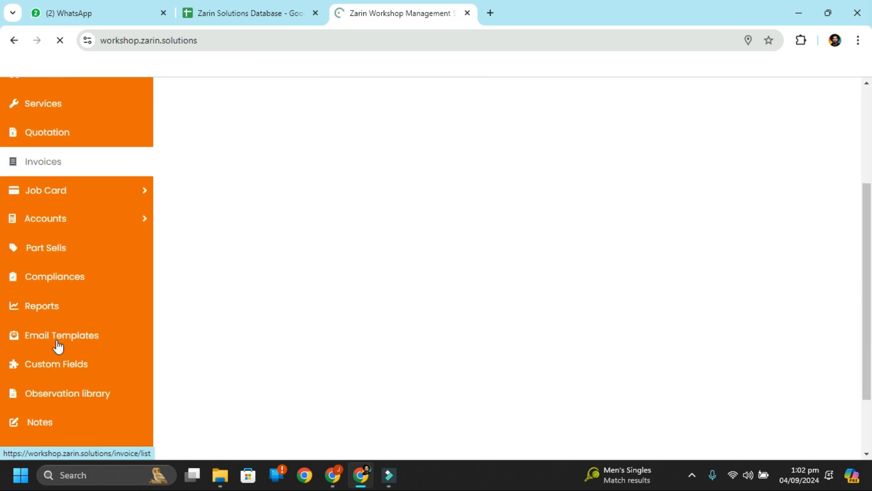
scroll(58, 350, down, 1)
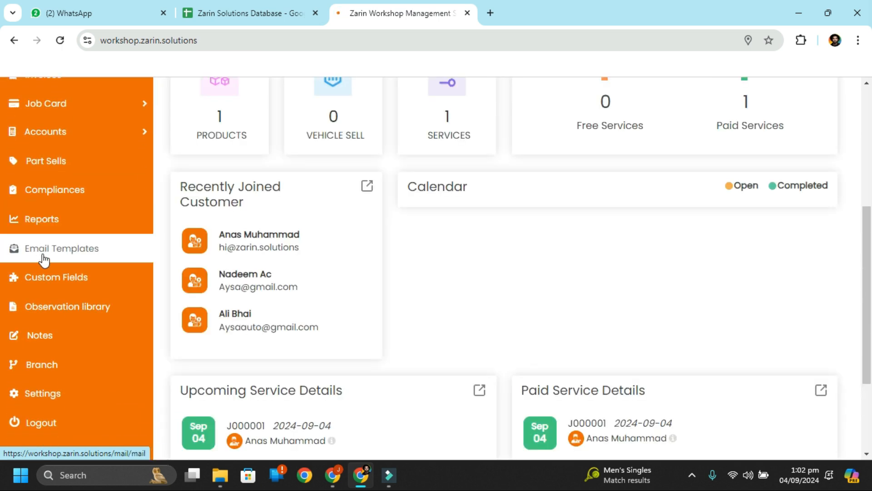
click(36, 221)
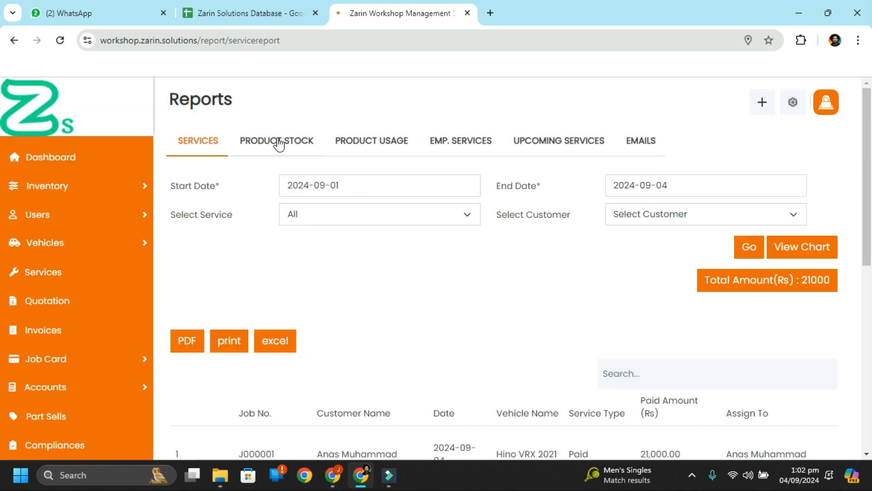
click(282, 144)
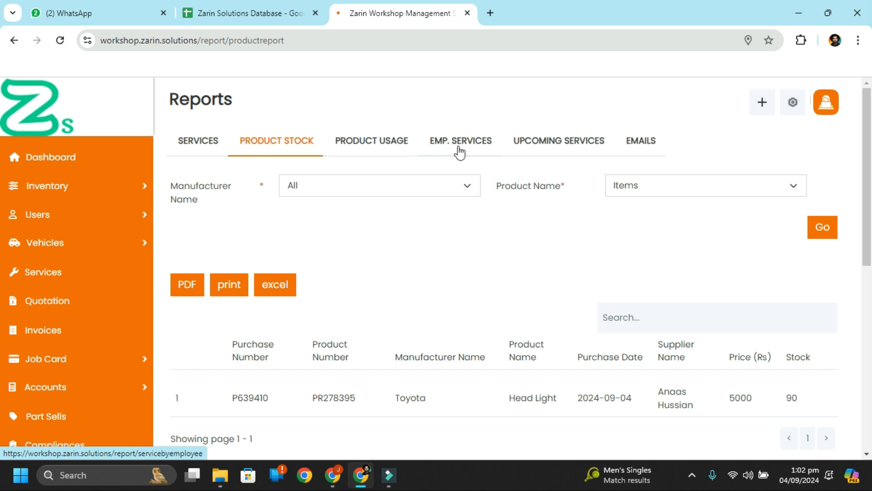
click(644, 153)
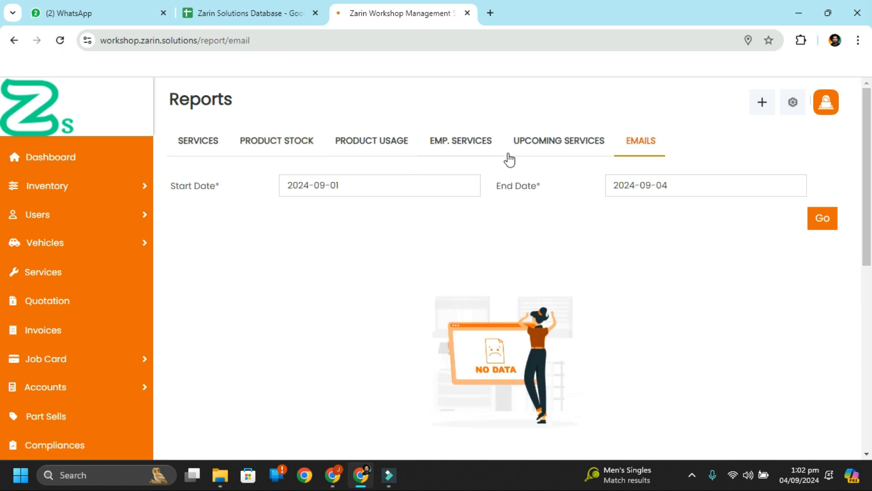
click(567, 149)
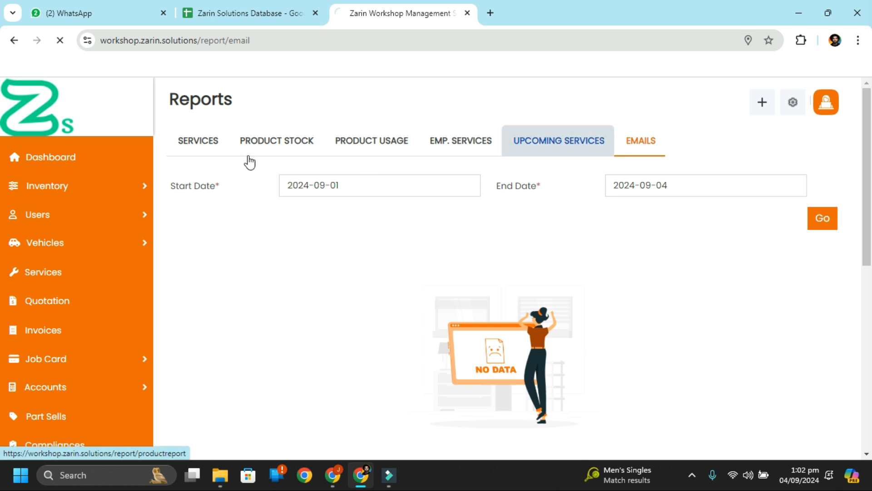
click(201, 155)
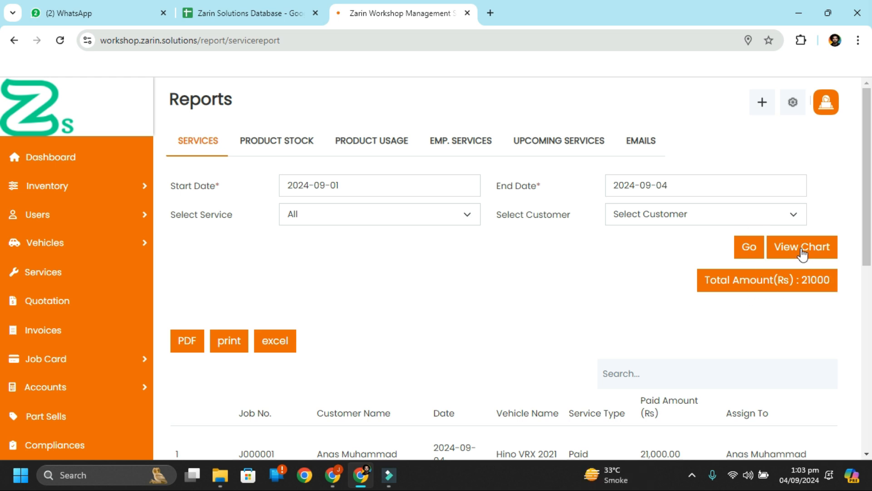
Step: Check the Select Customer filter options without choosing a customer
click(661, 217)
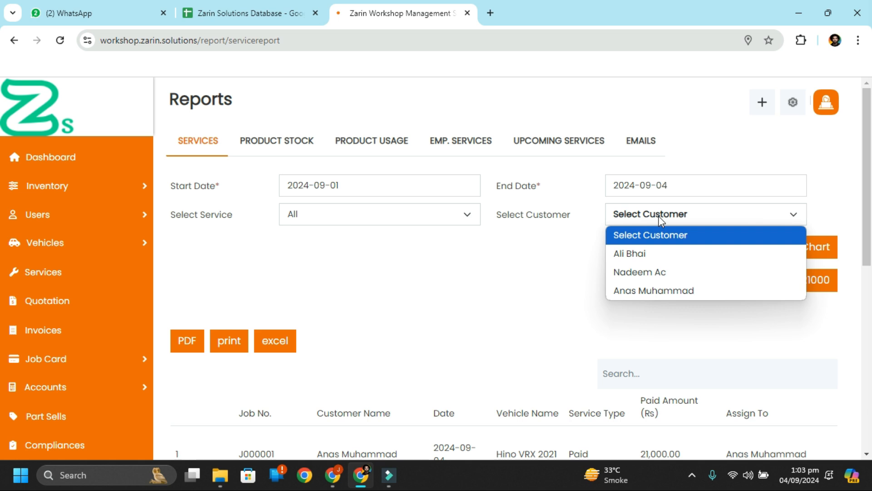
click(660, 217)
click(791, 276)
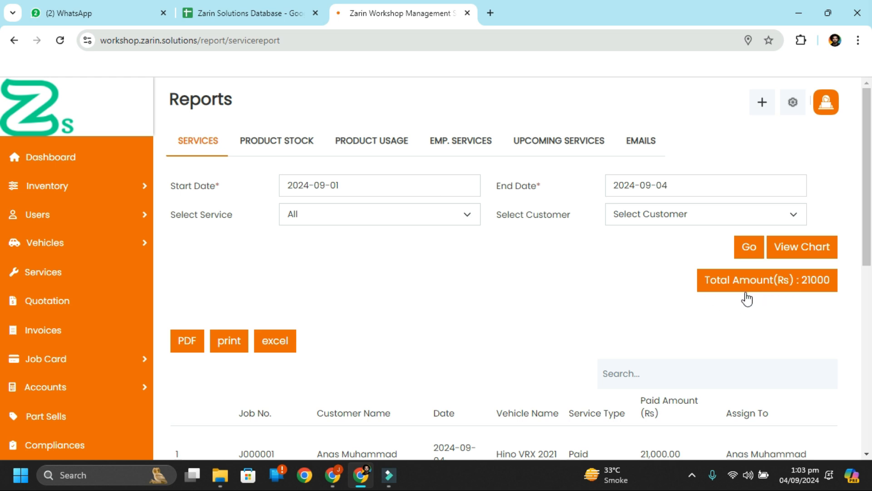
Step: Display the All Service bar chart showing 1 service in 2024, totalling Rs 21000
click(795, 255)
scroll(709, 293, down, 3)
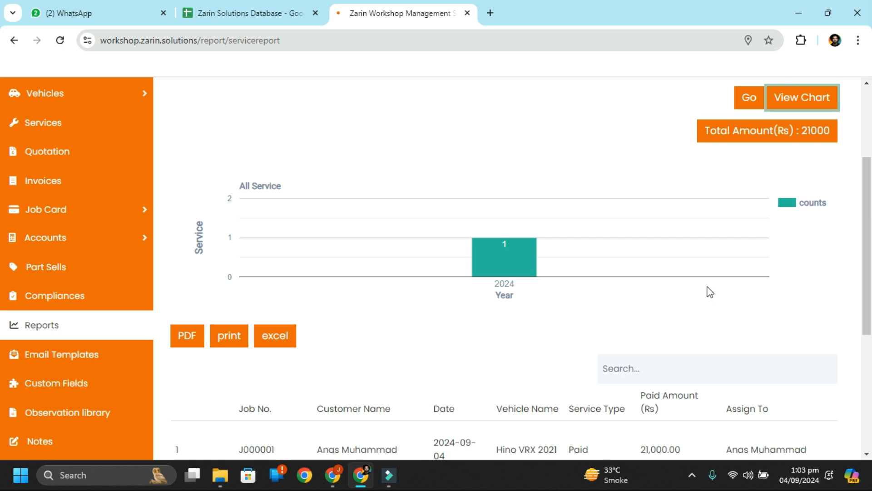
scroll(710, 292, up, 1)
scroll(710, 292, down, 5)
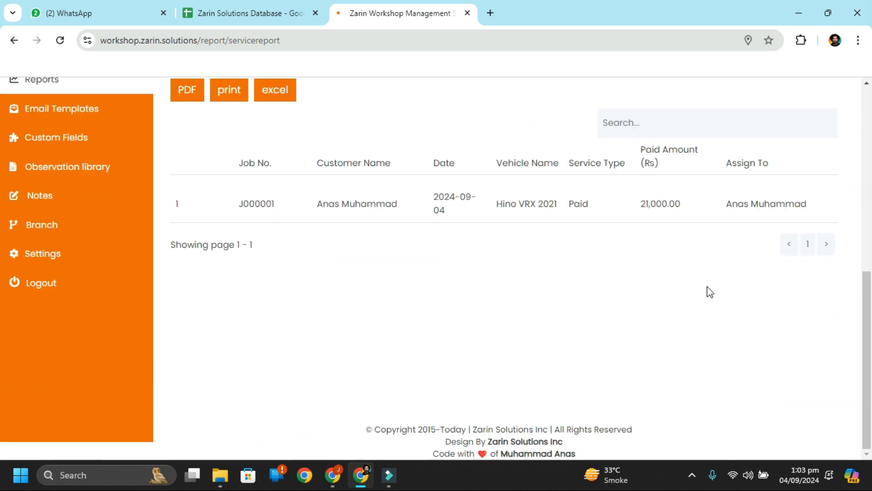
scroll(710, 291, up, 5)
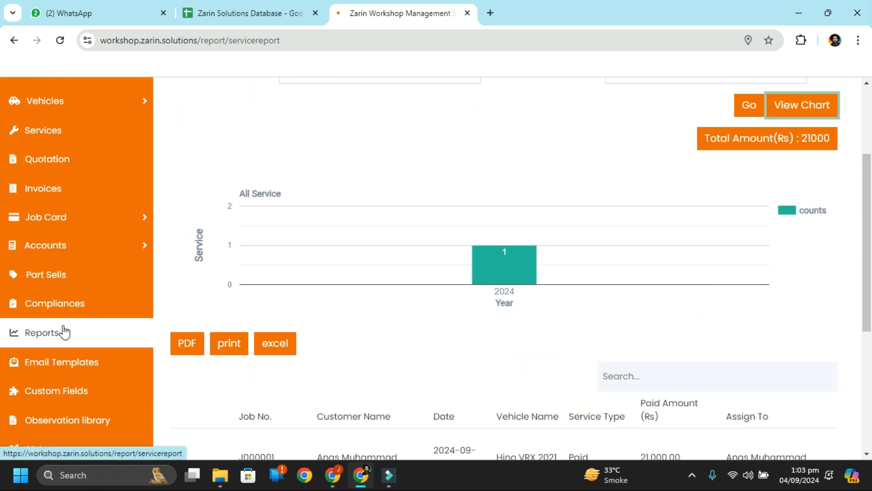
scroll(483, 193, up, 3)
scroll(430, 238, down, 5)
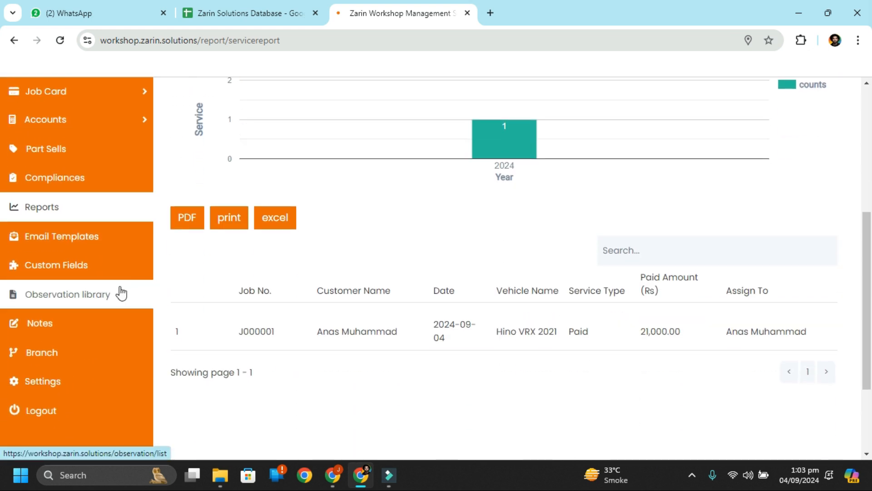
scroll(68, 251, up, 3)
mouse_move(111, 234)
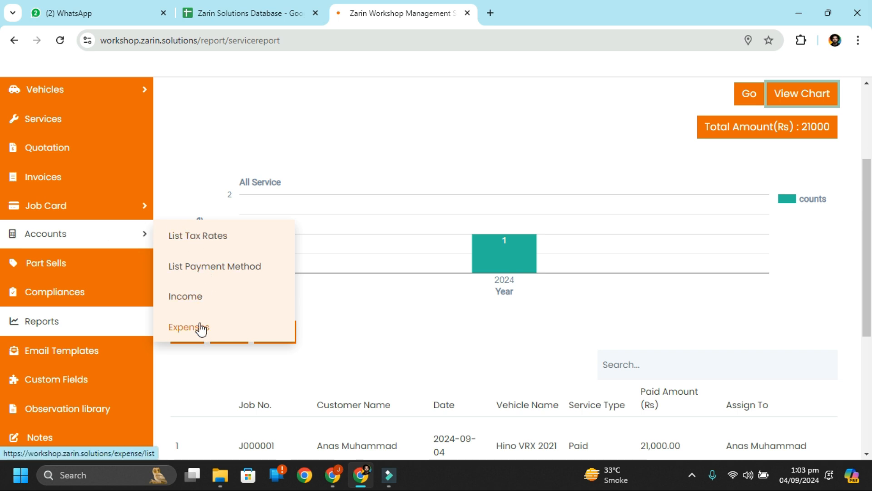
Step: Review the income records, including the 80,000.00 first row, then bring up the Monthly Income Reports form
click(198, 302)
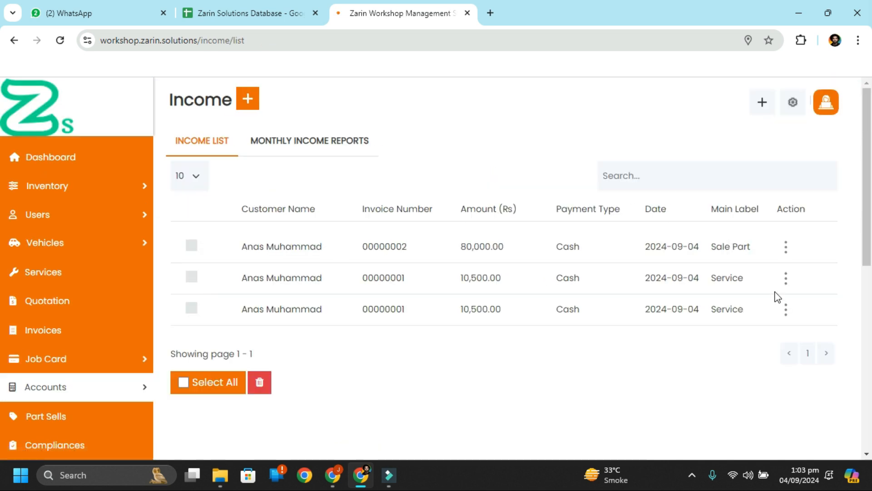
drag(677, 247, 715, 246)
drag(449, 253, 525, 249)
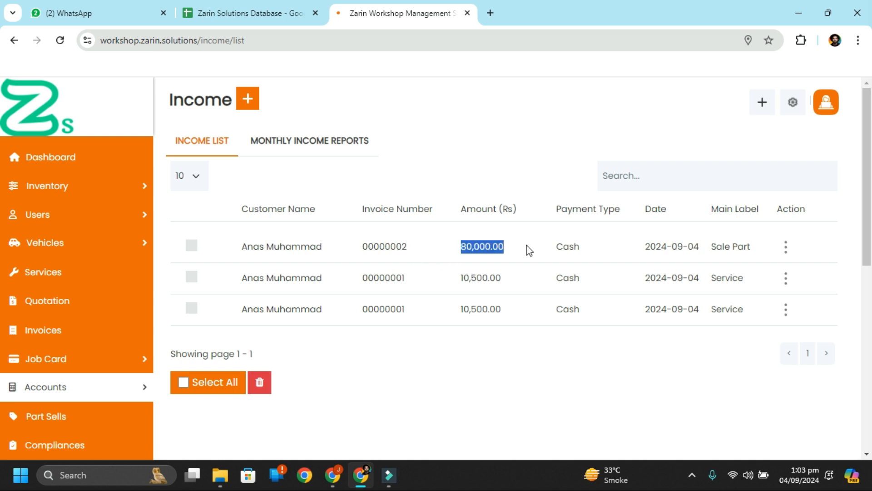
click(331, 150)
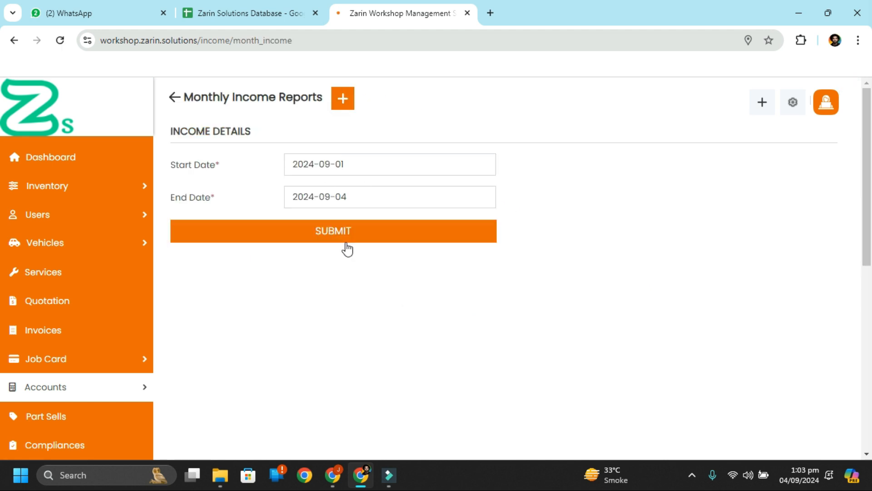
Step: Submit the report and review entries 80000 Full Paid, 10500 Unpaid, 10500 Partially paid
click(344, 234)
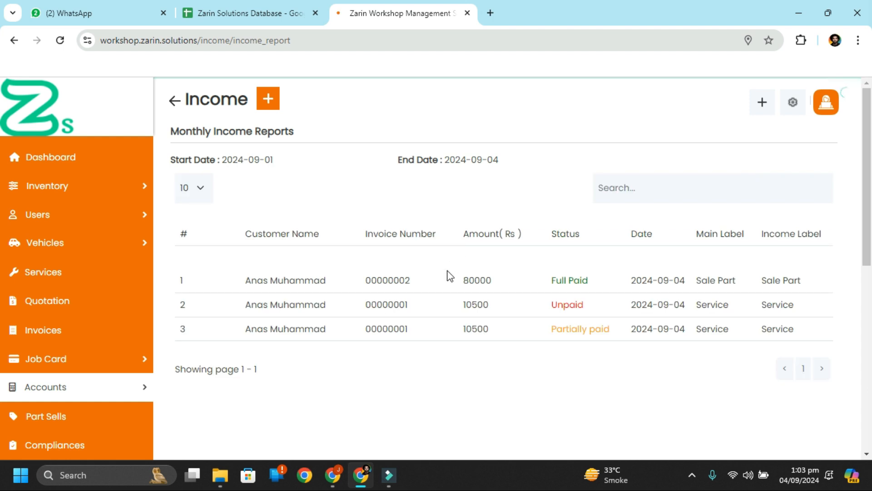
scroll(686, 333, down, 2)
scroll(560, 304, up, 1)
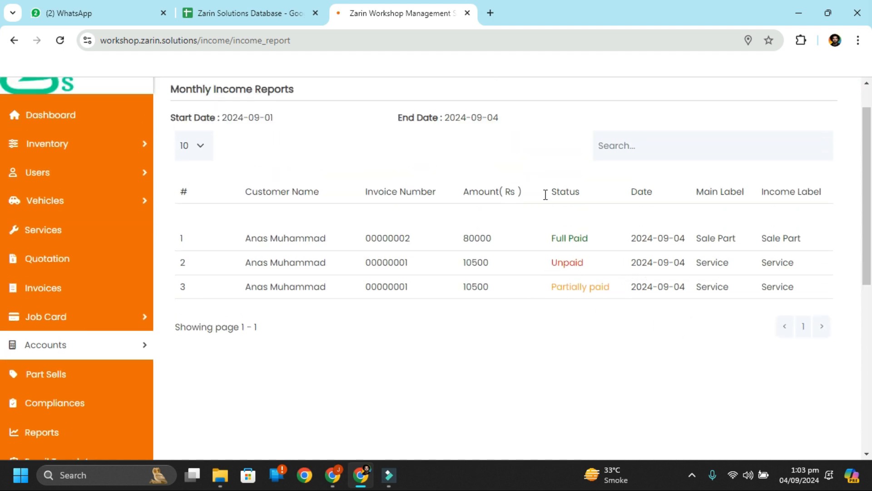
scroll(639, 244, down, 1)
scroll(639, 244, up, 2)
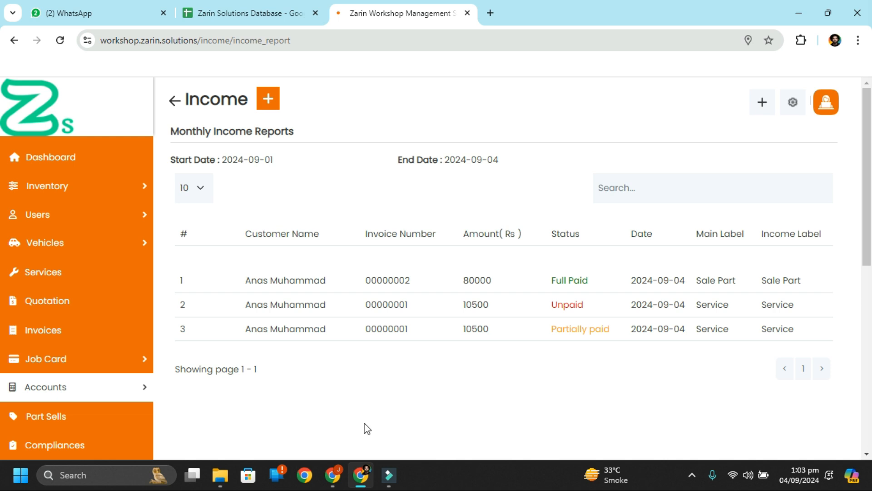
scroll(367, 428, down, 7)
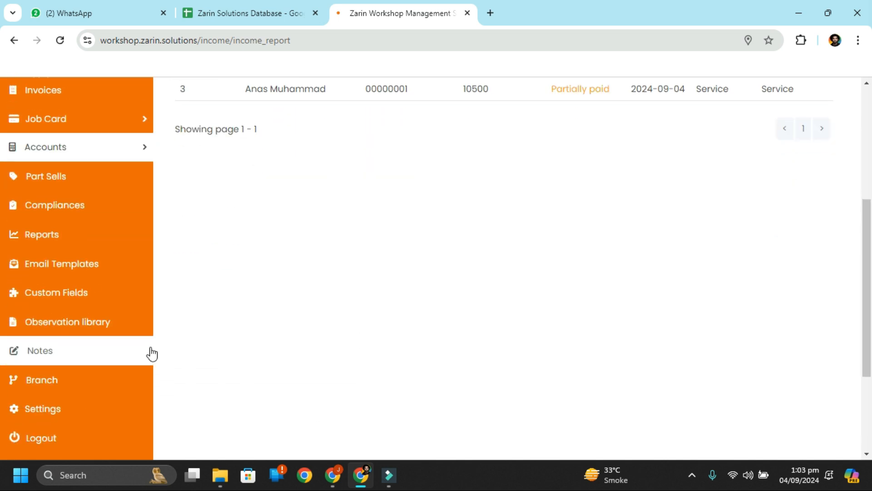
scroll(152, 354, up, 3)
mouse_move(139, 256)
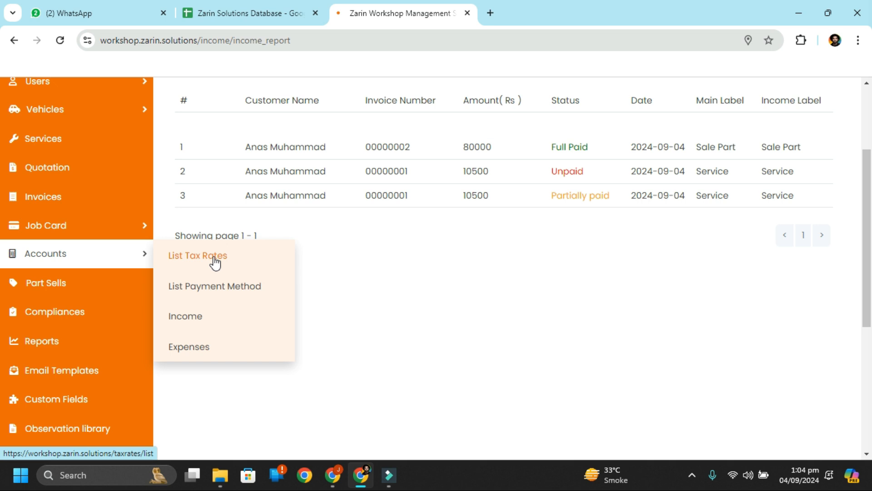
click(218, 345)
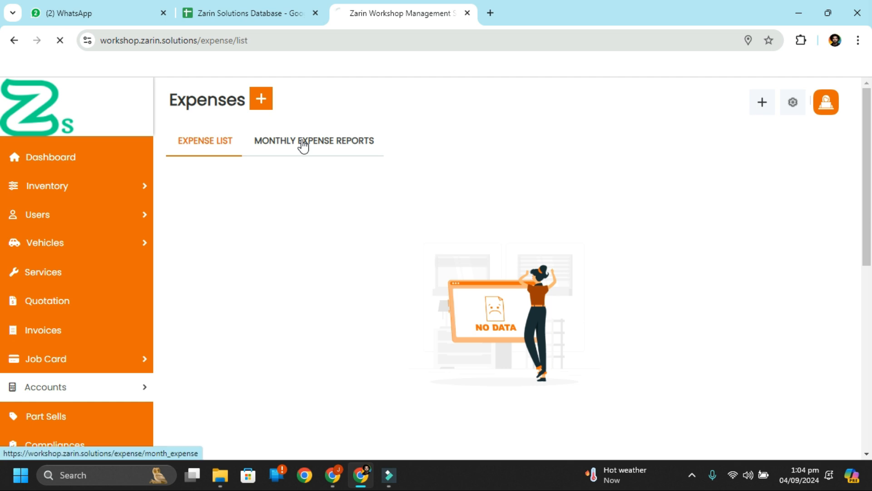
click(360, 146)
click(172, 103)
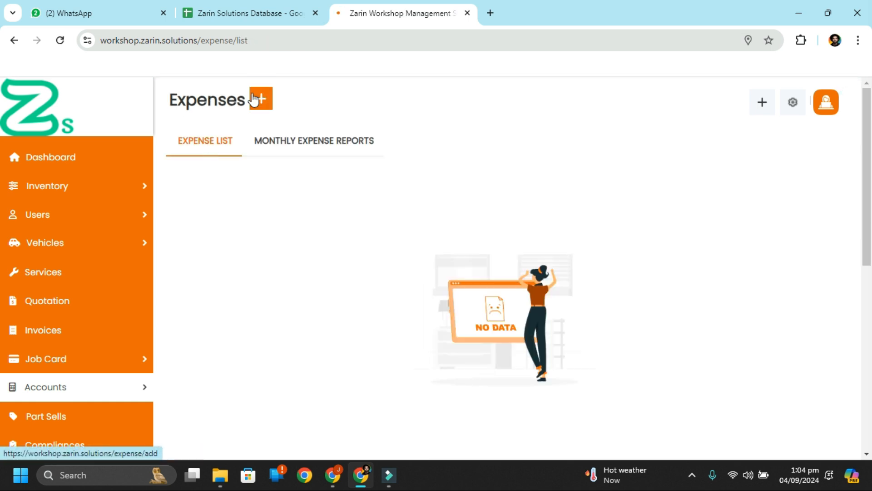
click(253, 100)
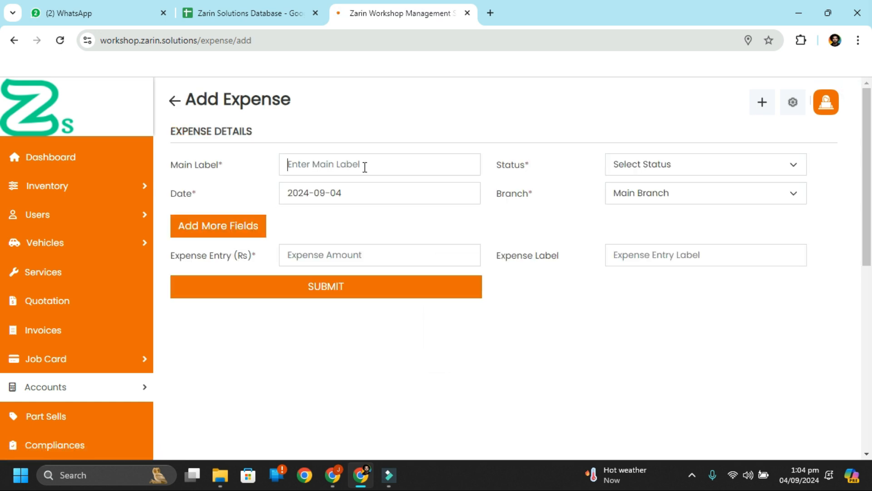
click(684, 164)
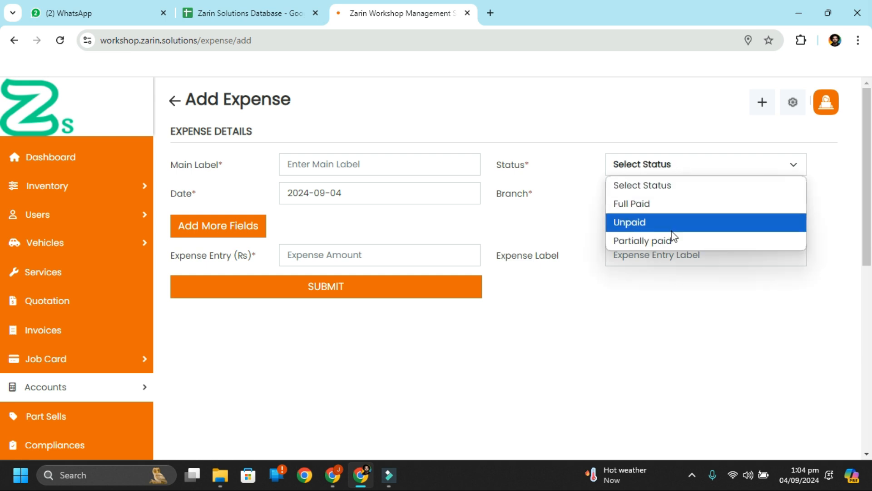
click(531, 228)
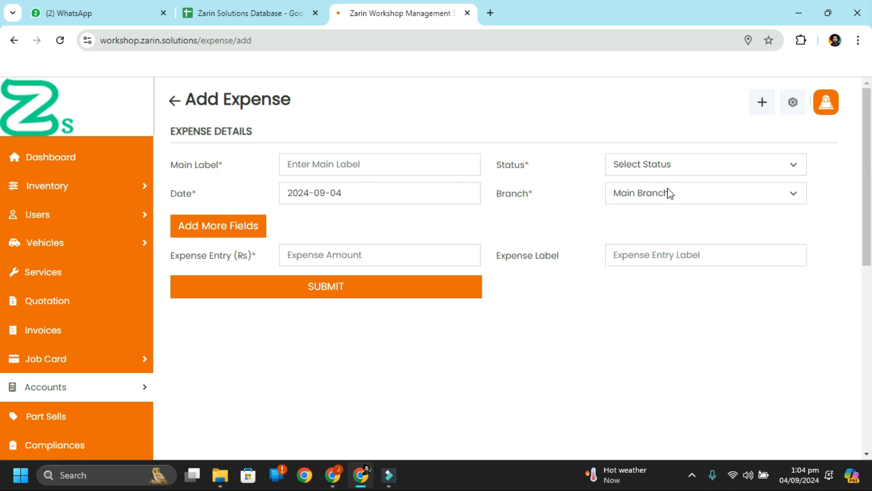
click(228, 266)
click(659, 255)
click(656, 162)
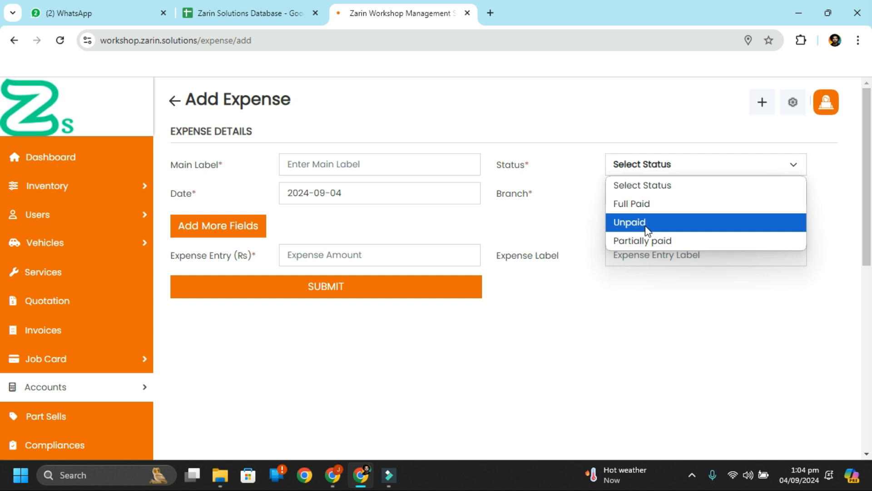
click(577, 223)
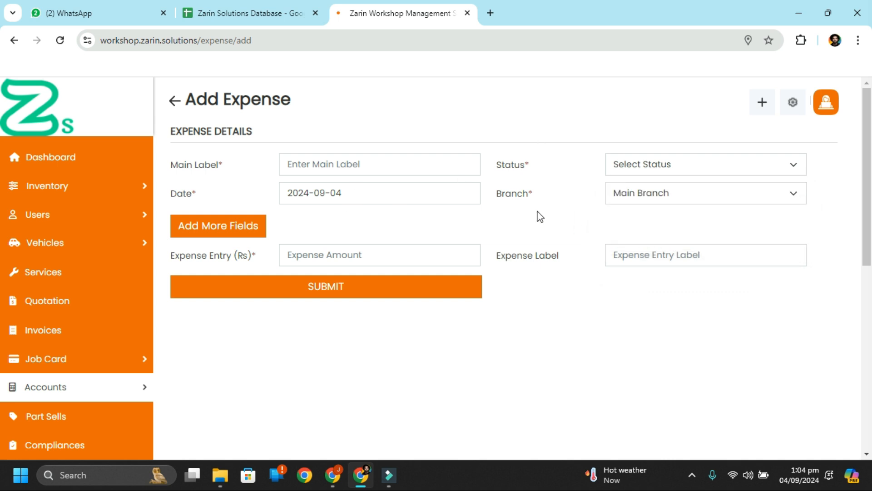
click(216, 234)
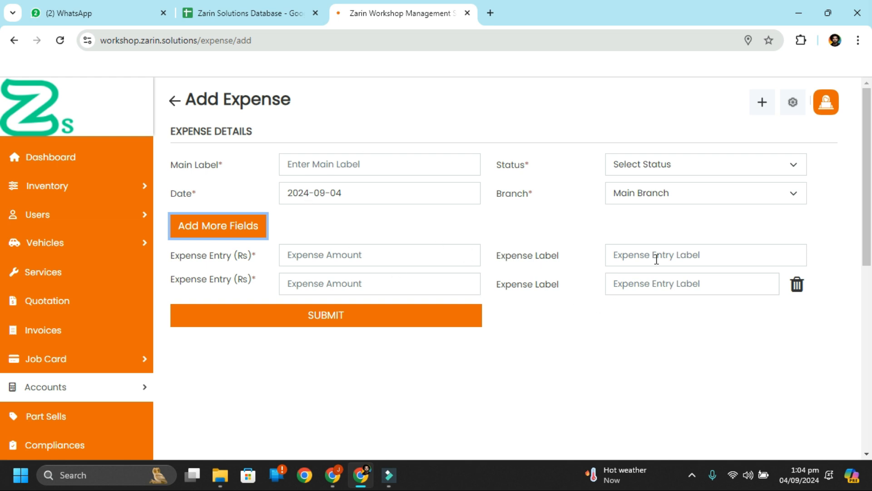
click(798, 286)
scroll(364, 317, down, 3)
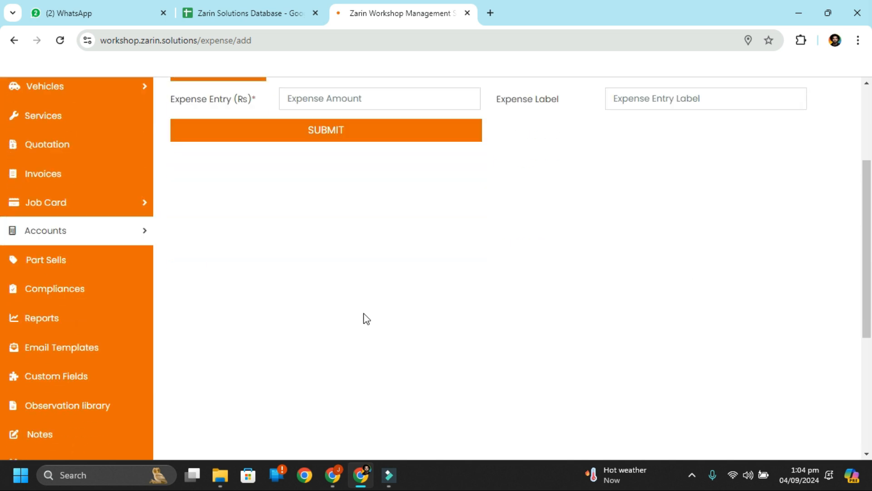
scroll(364, 318, up, 1)
mouse_move(117, 257)
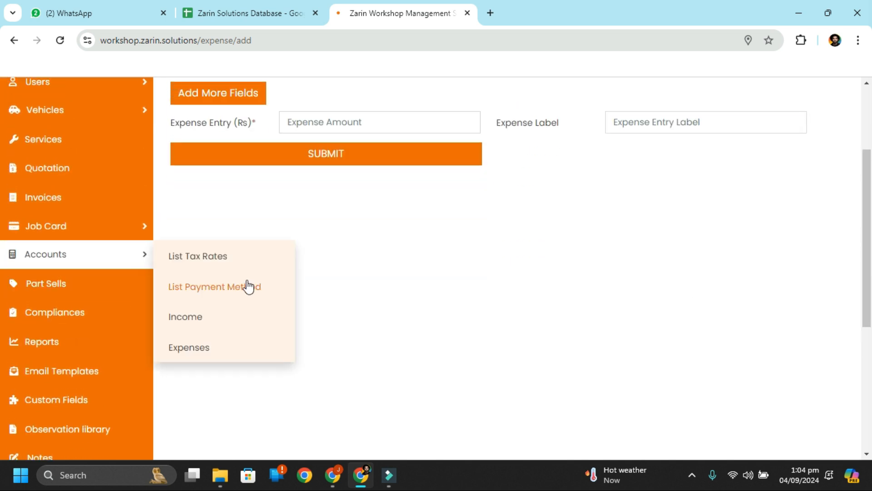
scroll(105, 373, down, 2)
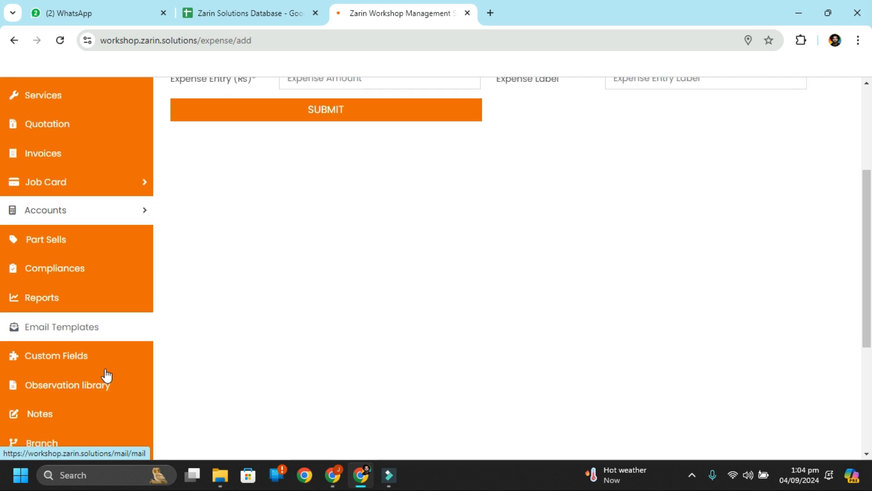
scroll(67, 316, down, 1)
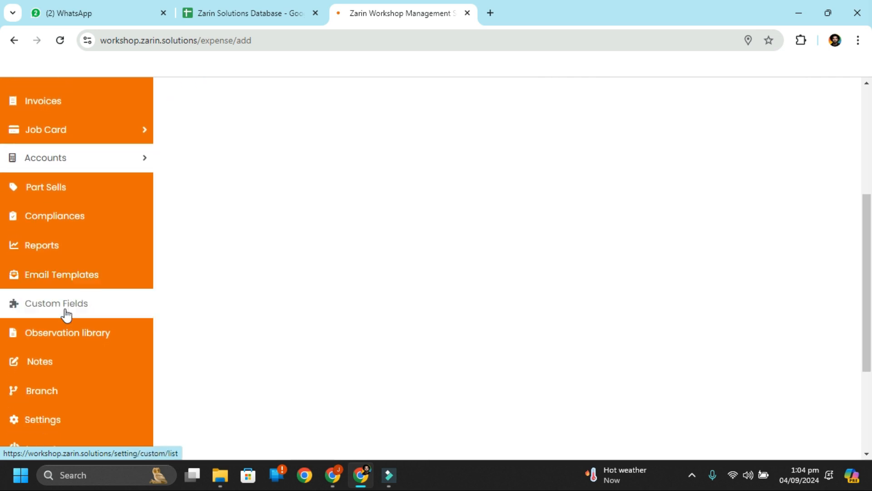
Step: Start a new custom field and browse the Form Name options without choosing one
click(63, 310)
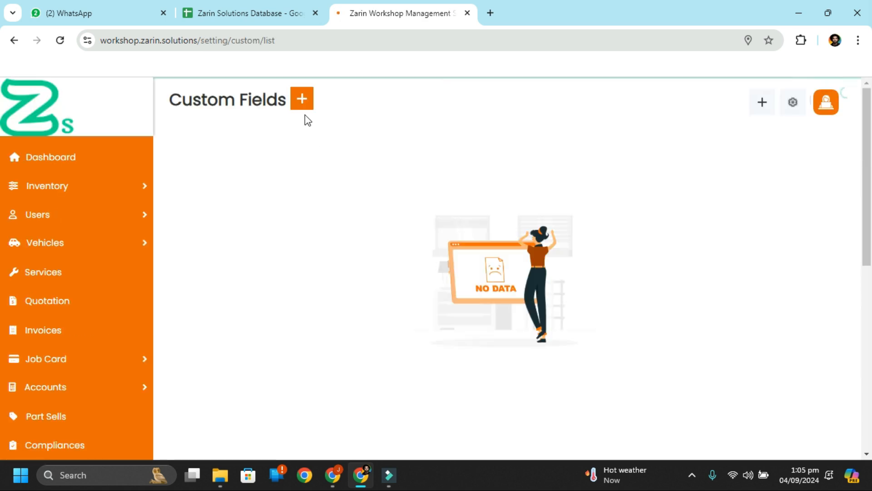
click(300, 105)
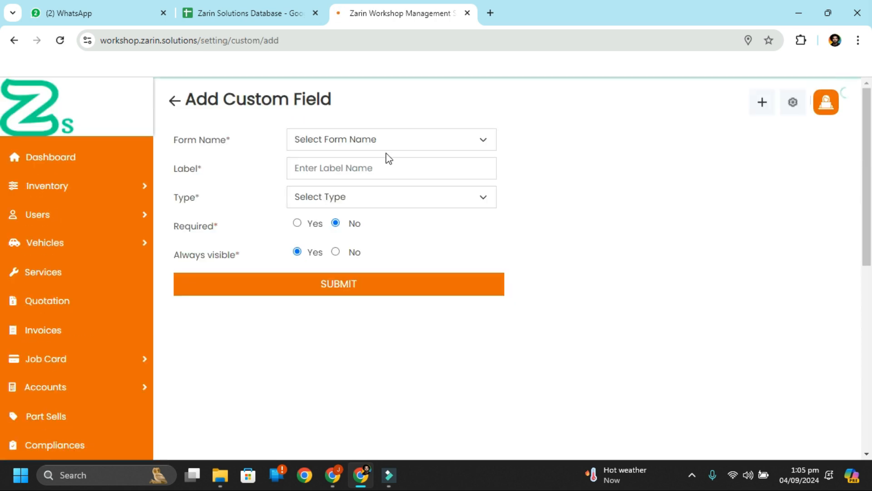
click(389, 148)
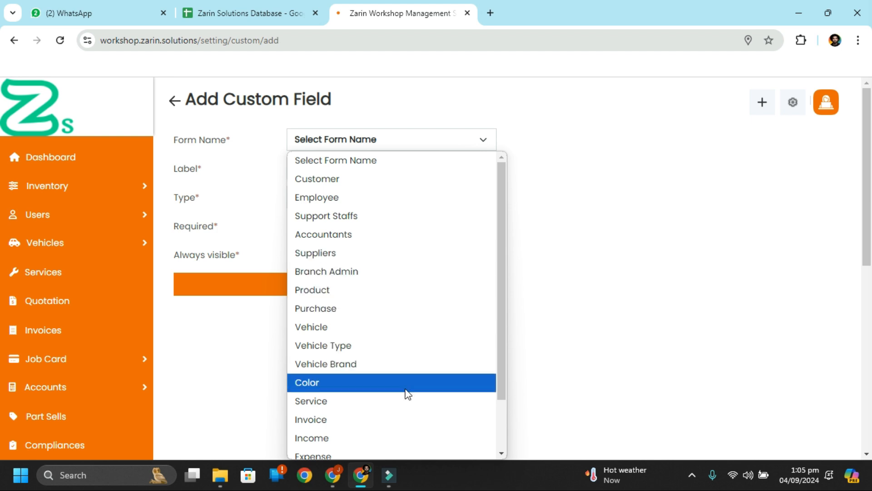
scroll(406, 393, down, 3)
scroll(435, 242, up, 3)
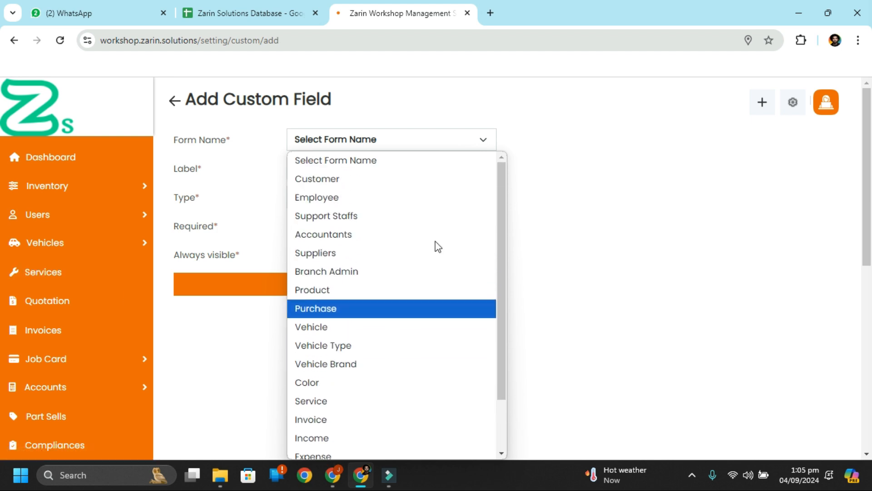
click(245, 129)
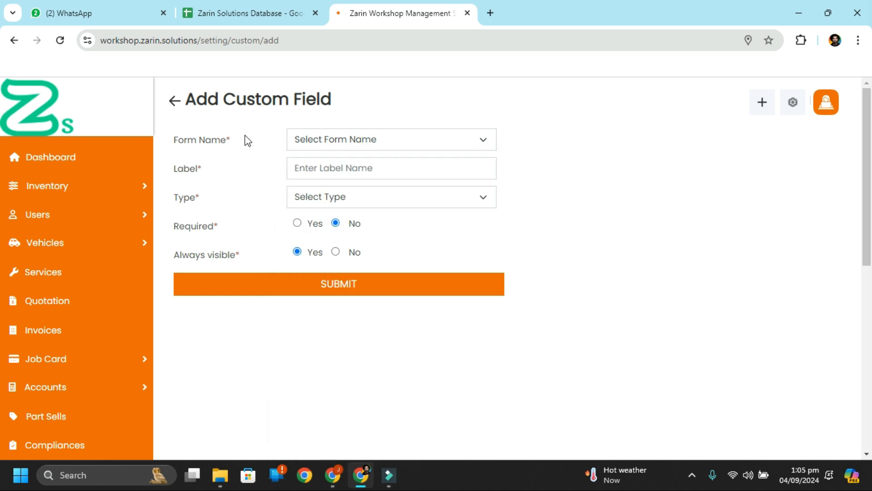
Step: Browse the custom field Type options without selecting one
click(359, 200)
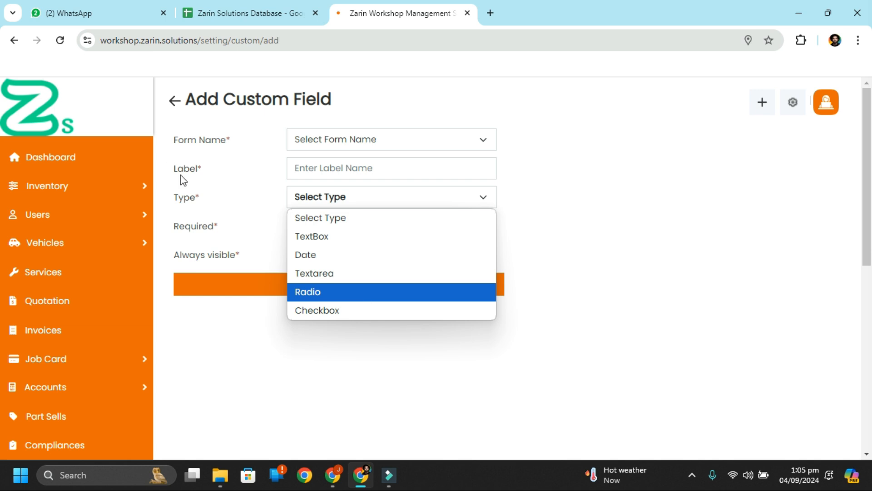
click(245, 221)
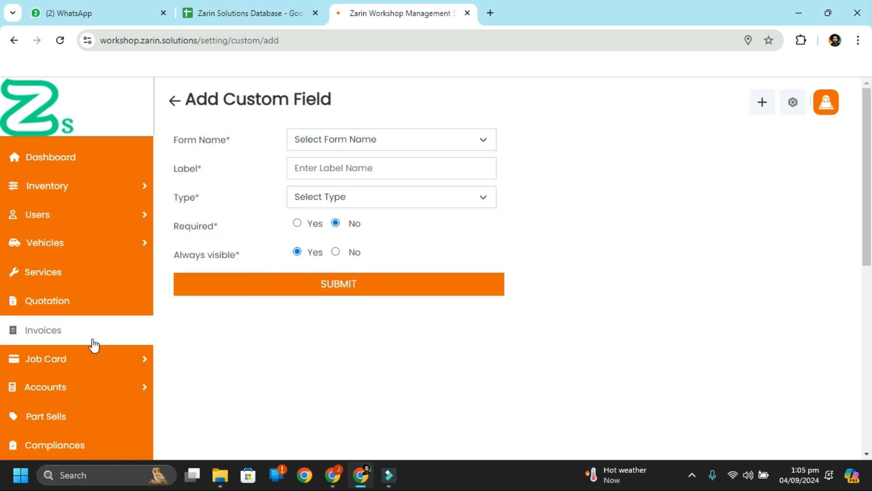
scroll(93, 345, down, 1)
scroll(93, 345, down, 4)
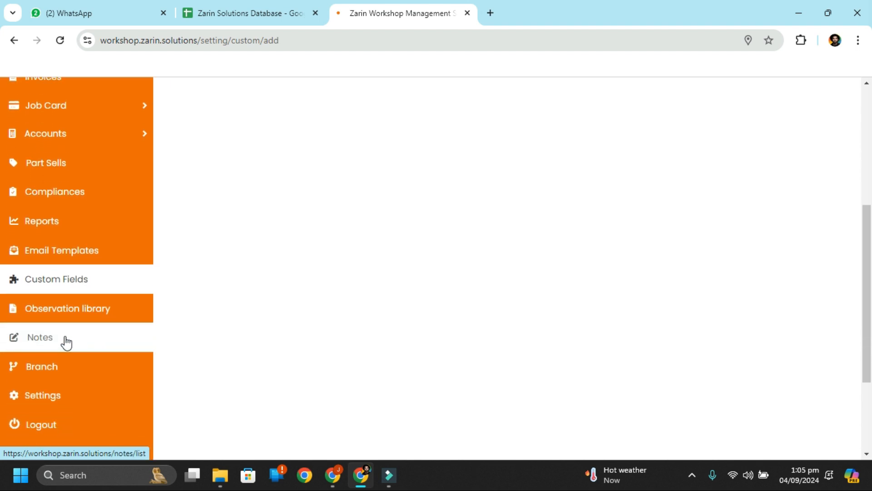
scroll(104, 247, up, 4)
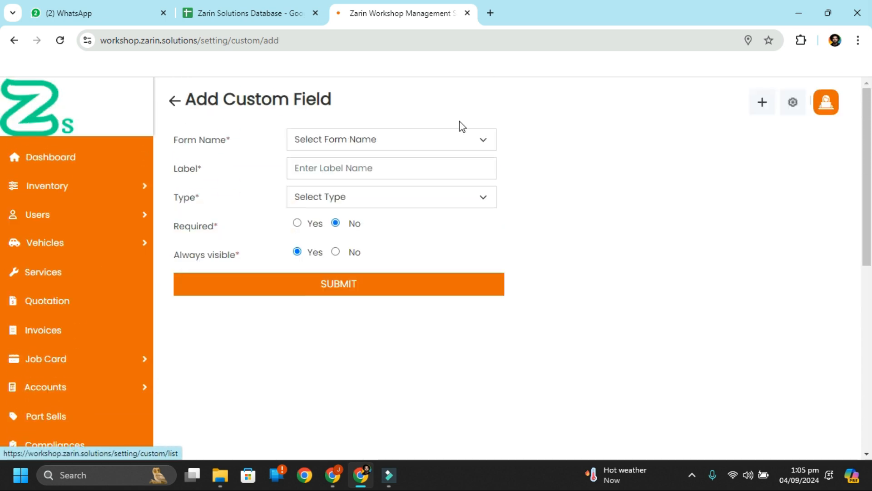
Step: Return to the dashboard and look over its customer and service summary
click(92, 154)
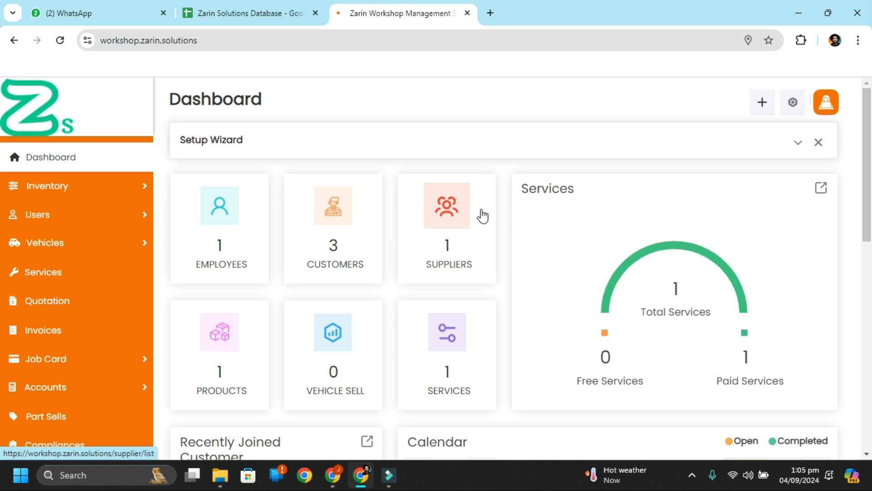
scroll(3, 304, down, 10)
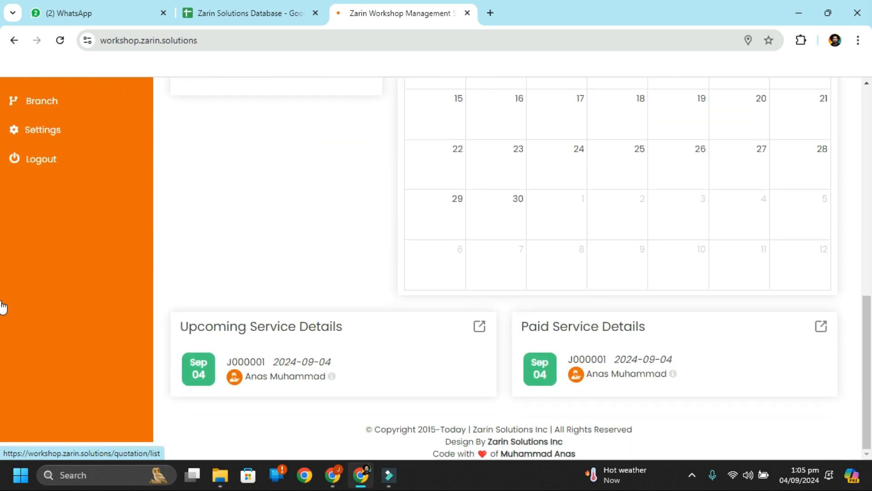
scroll(3, 307, up, 3)
Step: Visit Settings briefly, then come back and inspect job J000001 on 4 September 2024
click(57, 295)
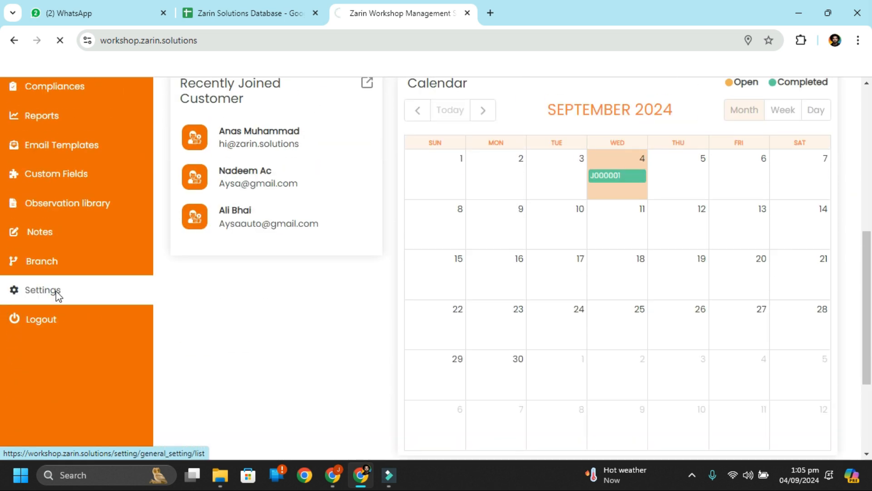
click(14, 40)
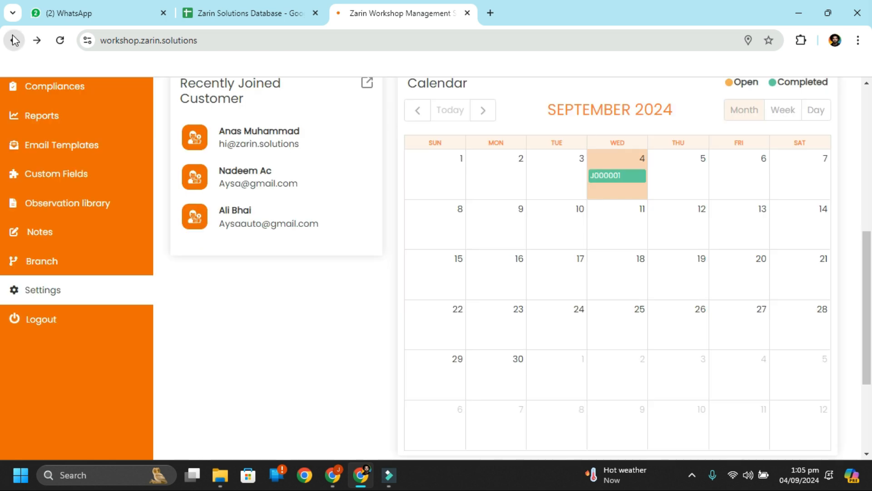
mouse_move(609, 177)
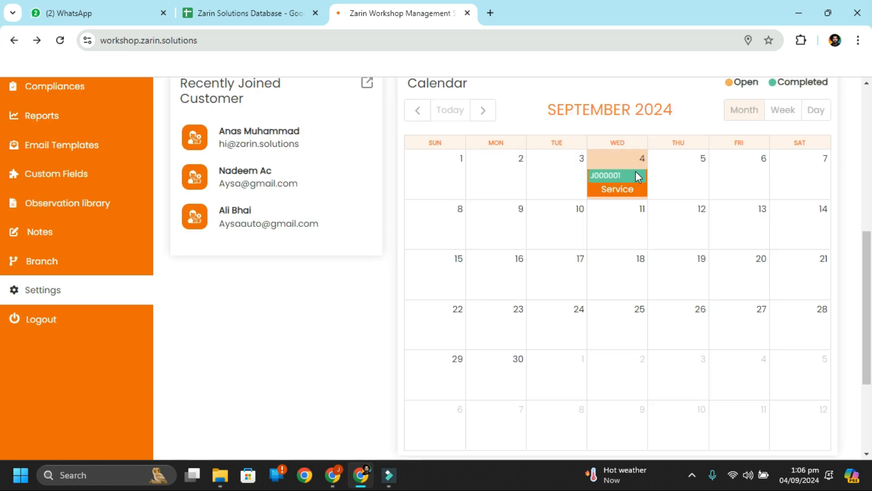
scroll(707, 198, up, 7)
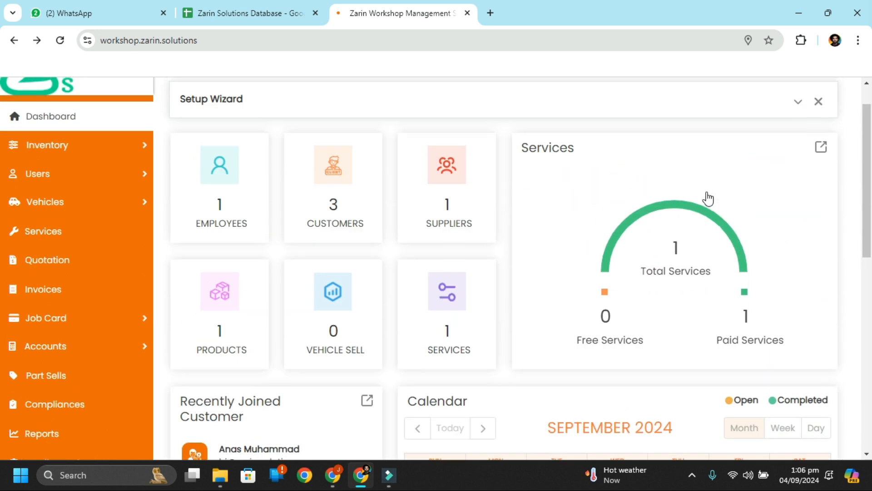
scroll(106, 294, down, 3)
scroll(106, 294, down, 2)
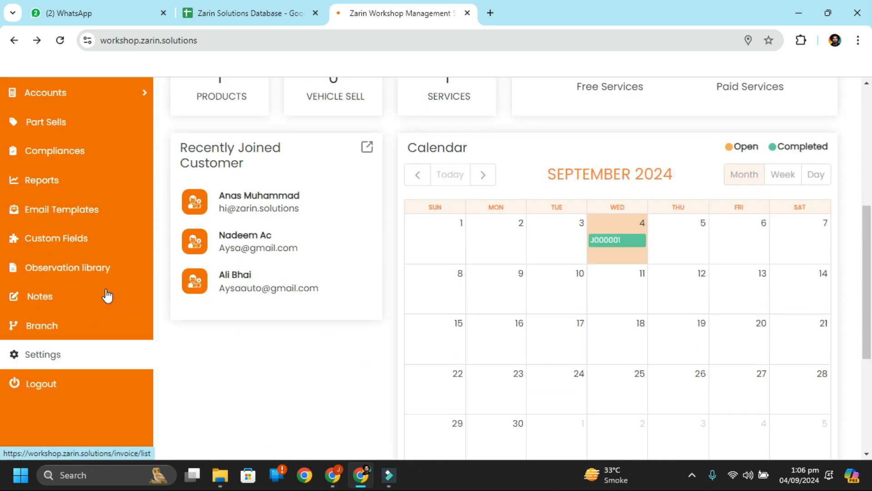
Step: Open the general settings at the timezone, language and currency section
click(67, 363)
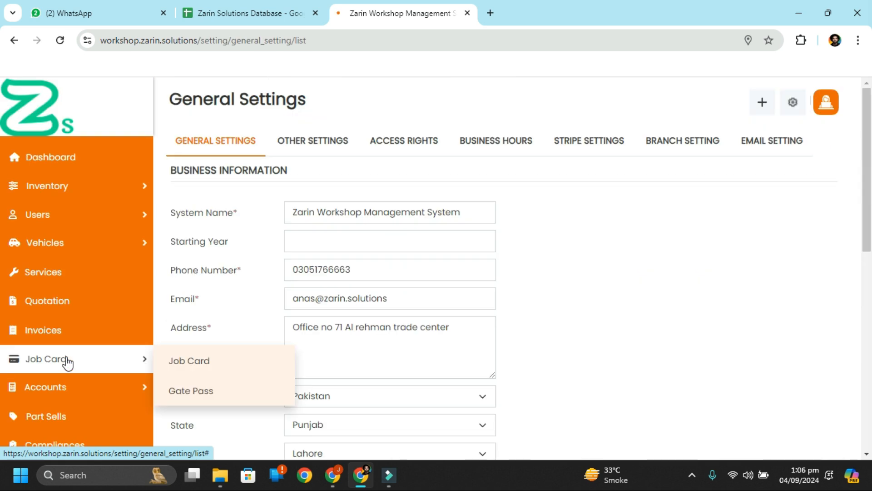
scroll(364, 272, down, 3)
scroll(365, 272, up, 3)
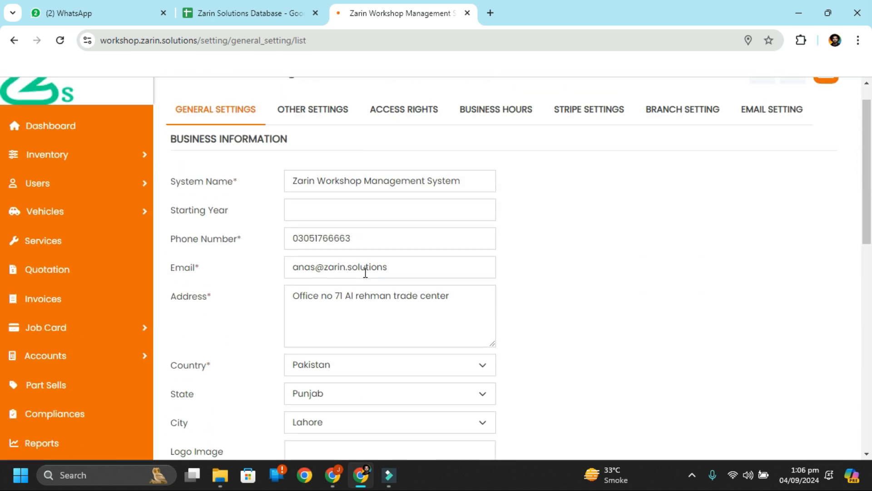
scroll(365, 272, down, 12)
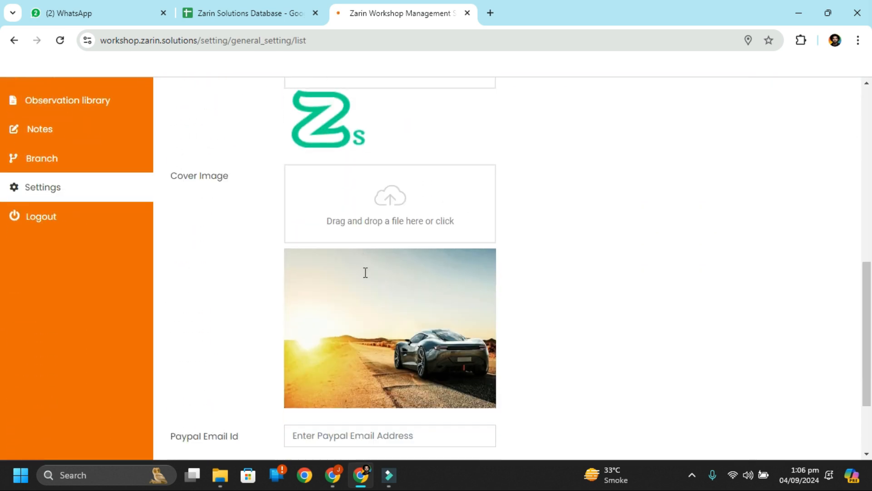
scroll(366, 273, up, 7)
scroll(365, 272, up, 5)
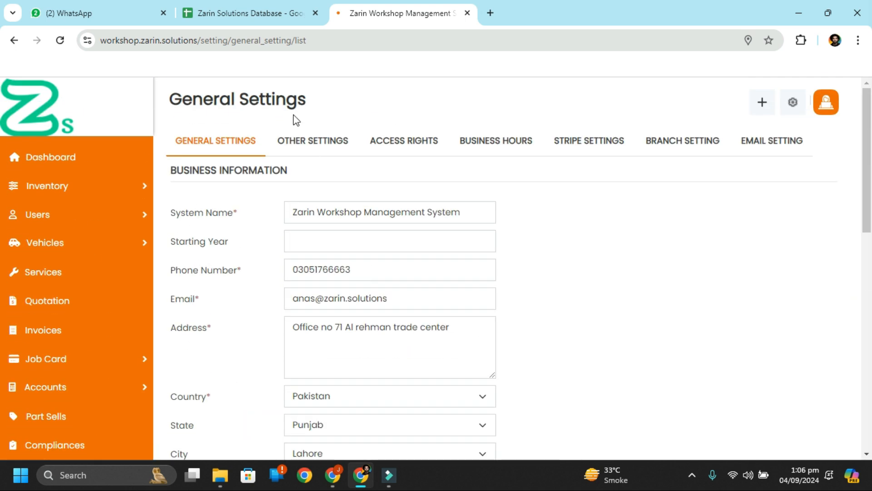
click(313, 145)
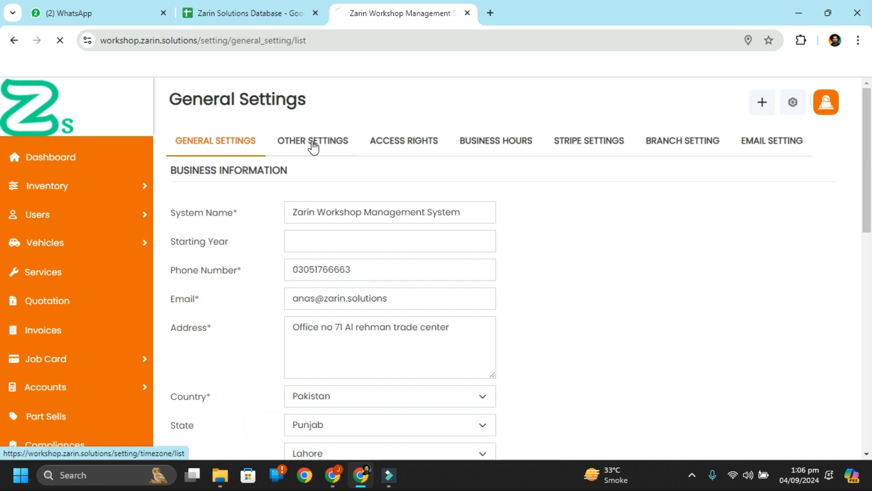
scroll(456, 298, down, 8)
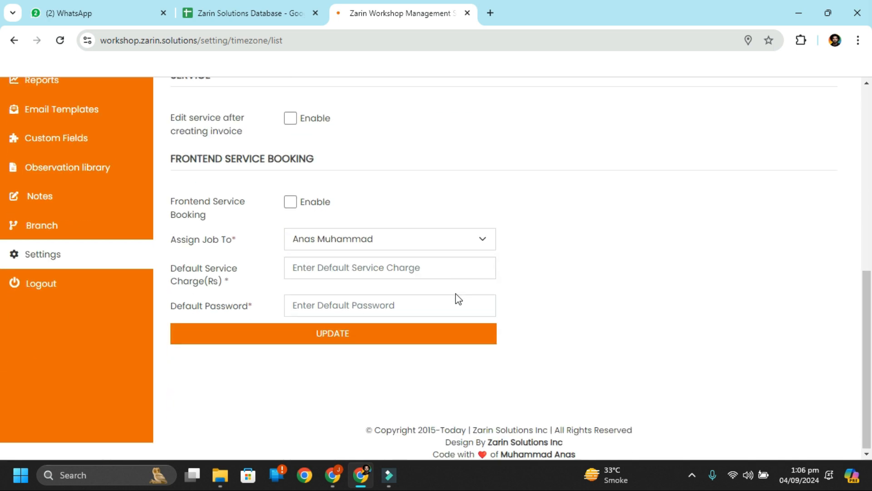
Step: Enable frontend service booking, assign the booking employee and set a 5000 Rs default charge
click(289, 202)
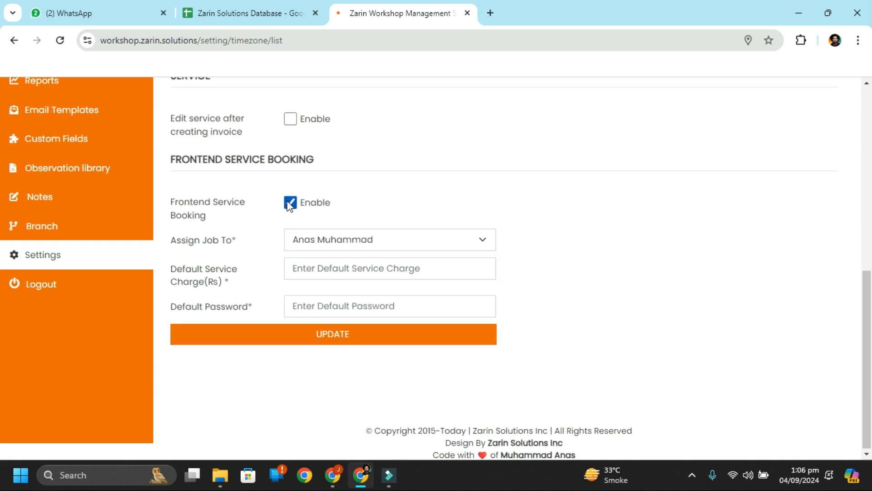
click(364, 245)
click(362, 257)
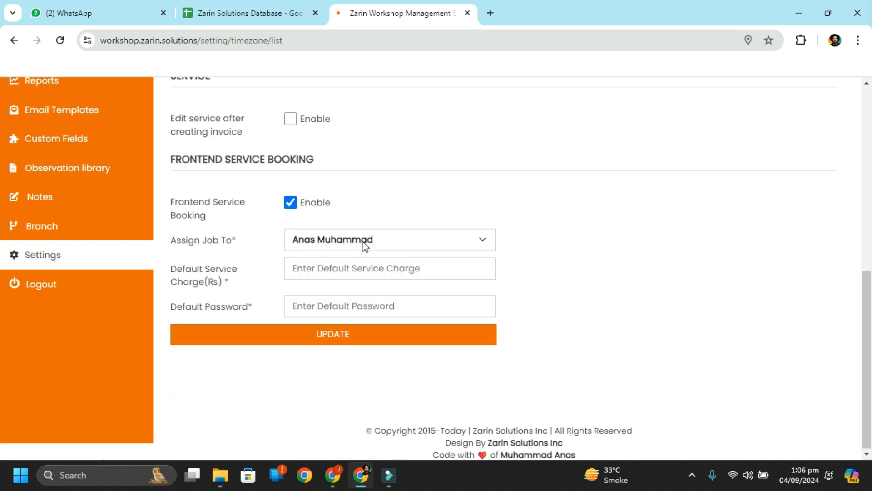
click(323, 273)
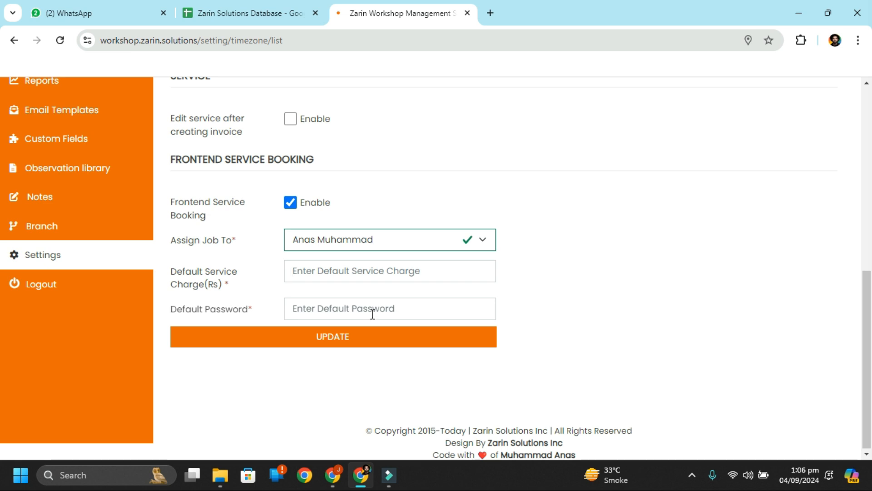
click(316, 304)
click(308, 272)
text(5000)
Step: Enter a default password and save the frontend booking settings
click(319, 300)
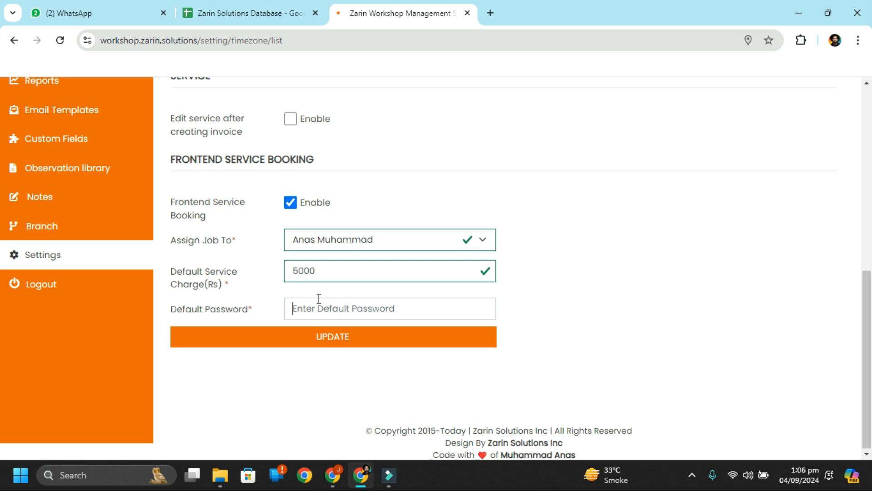
text(aatest1234)
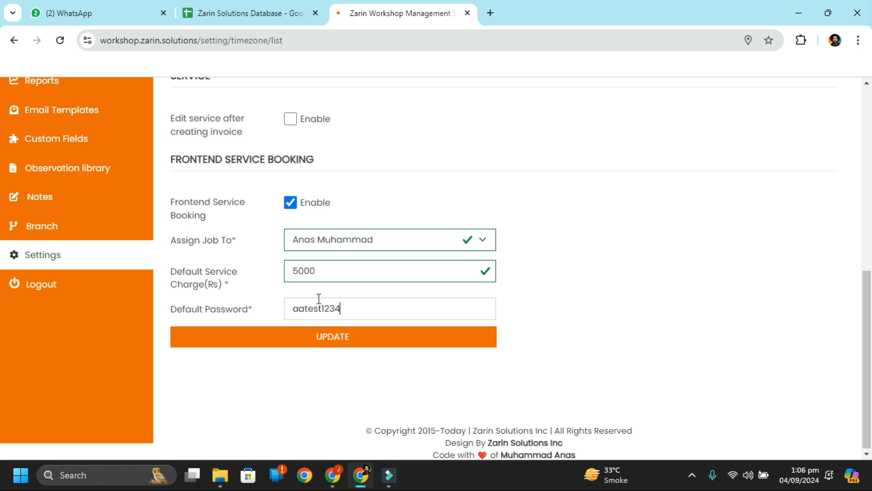
click(331, 344)
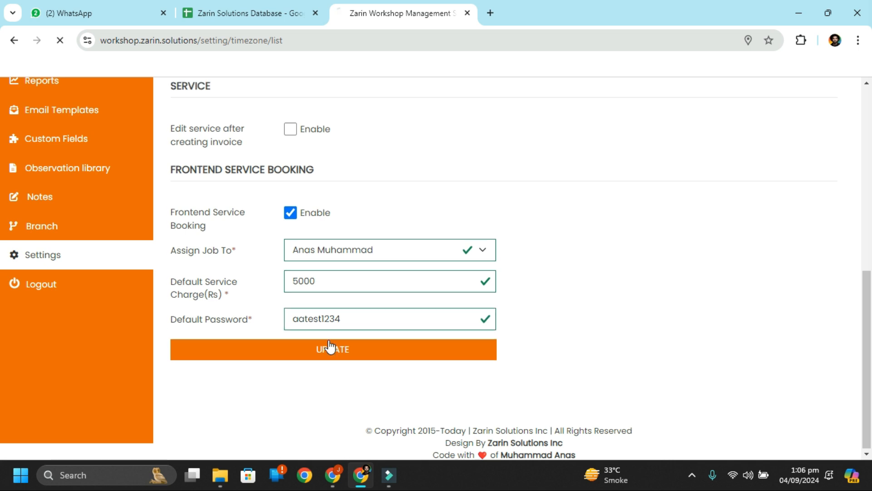
scroll(591, 230, up, 1)
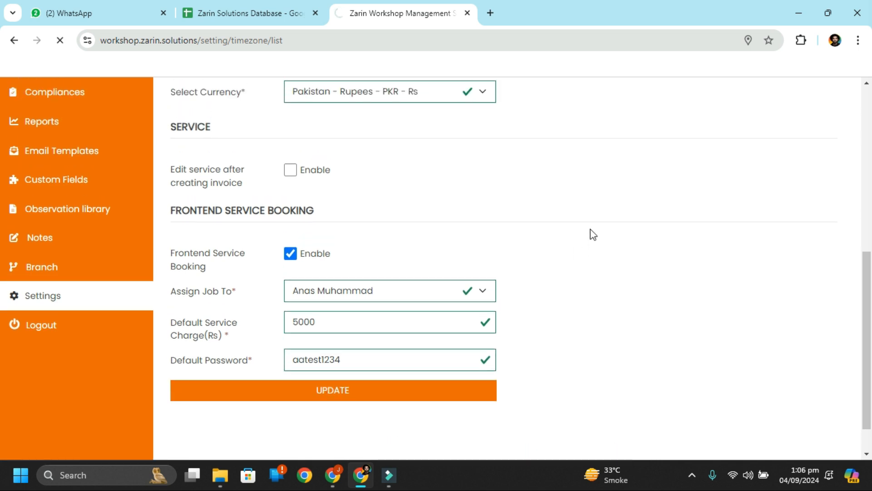
scroll(591, 233, up, 4)
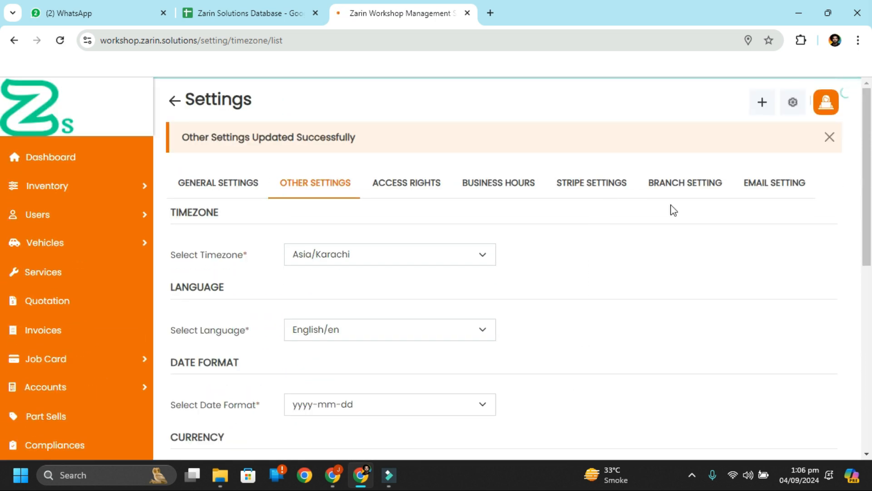
Step: Open Access Rights and expand, then collapse, the Customer role's permissions
click(402, 182)
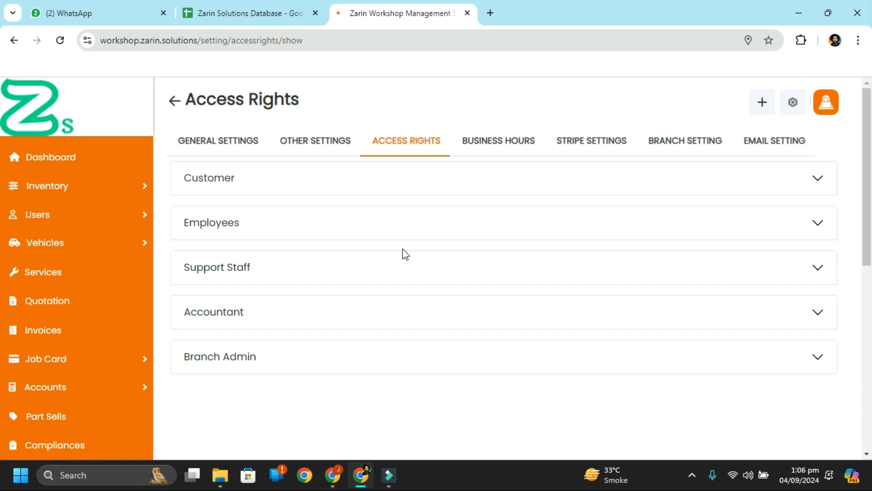
click(549, 179)
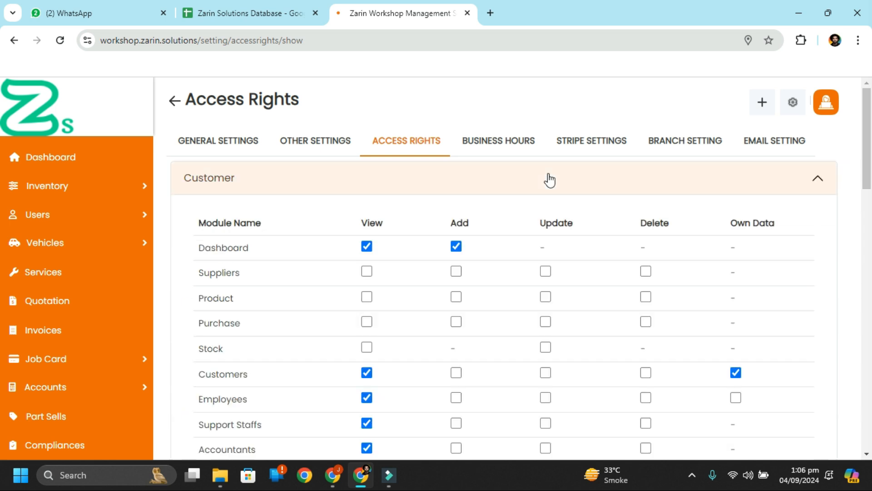
click(549, 179)
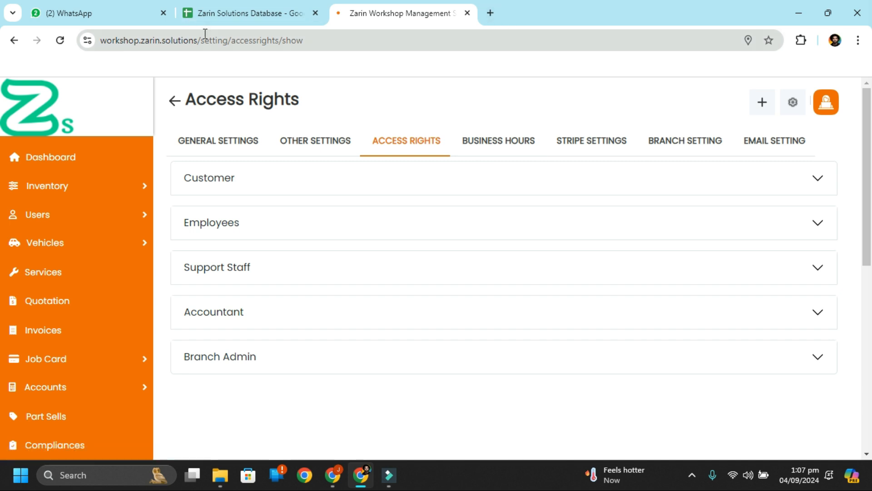
Step: Load the site's home page by removing the settings path from the address
drag(201, 41, 777, 4)
key(BackSpace)
key(Return)
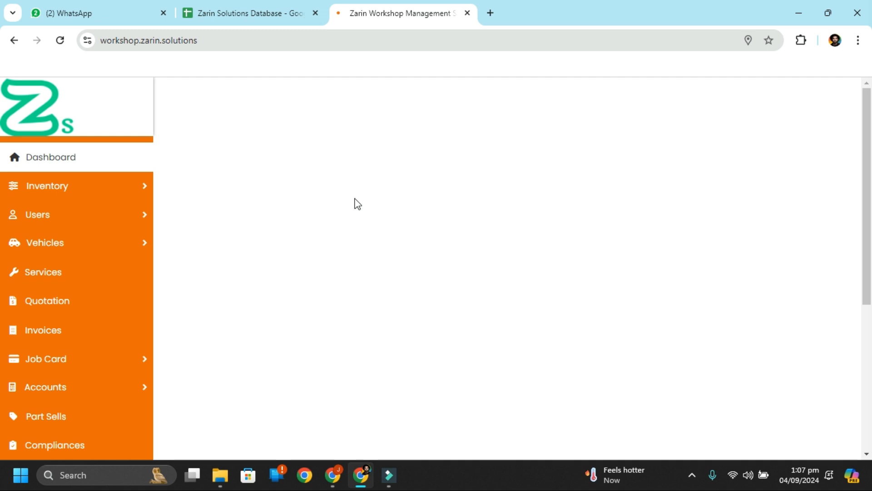
scroll(560, 344, down, 2)
scroll(560, 343, up, 2)
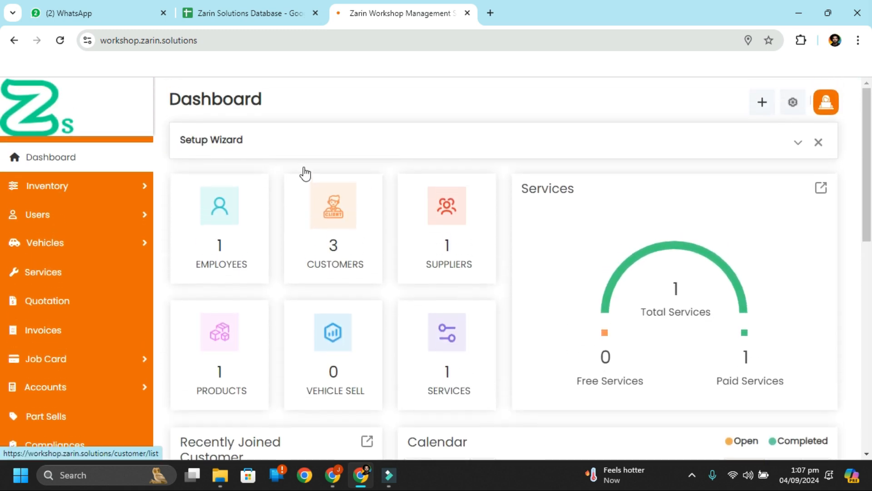
Step: Log out of the admin account and confirm with Yes
click(826, 102)
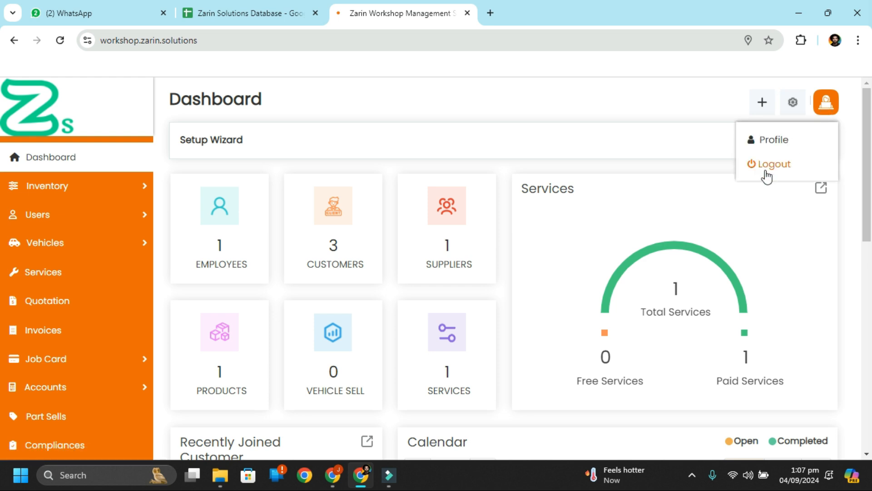
click(772, 164)
click(468, 344)
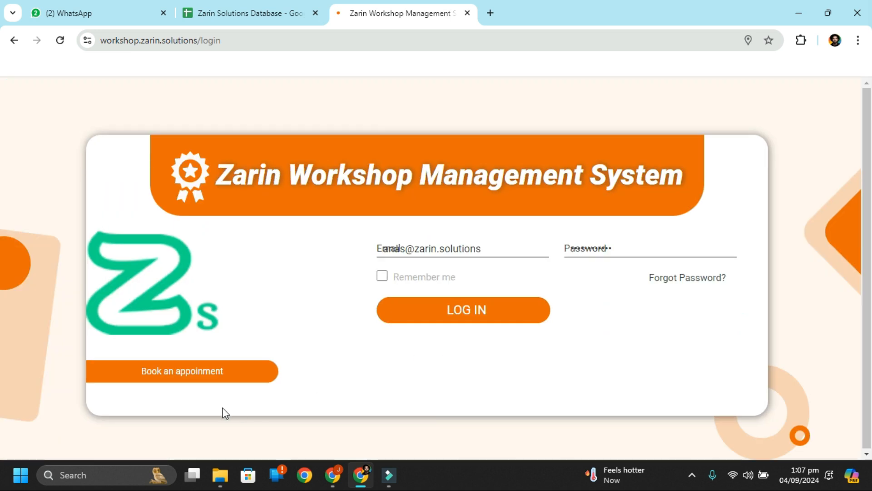
Step: Open the public booking calendar and start a service booking for Friday 6 September
click(202, 371)
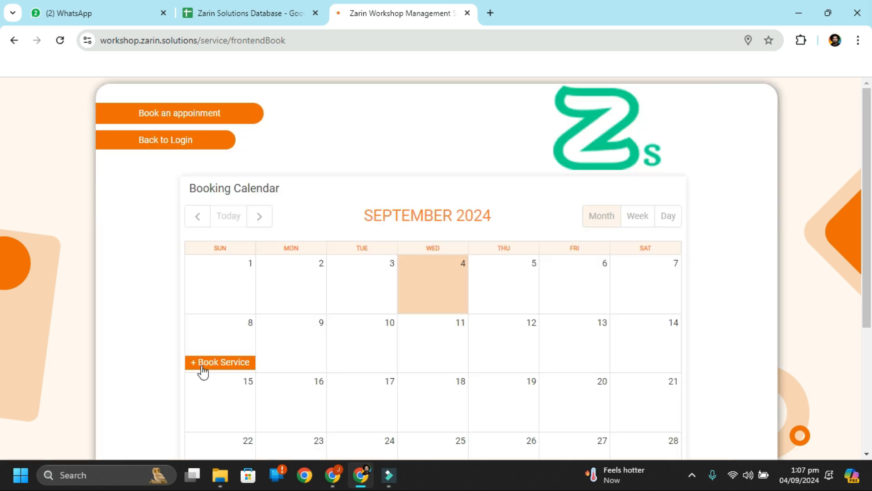
scroll(534, 279, down, 3)
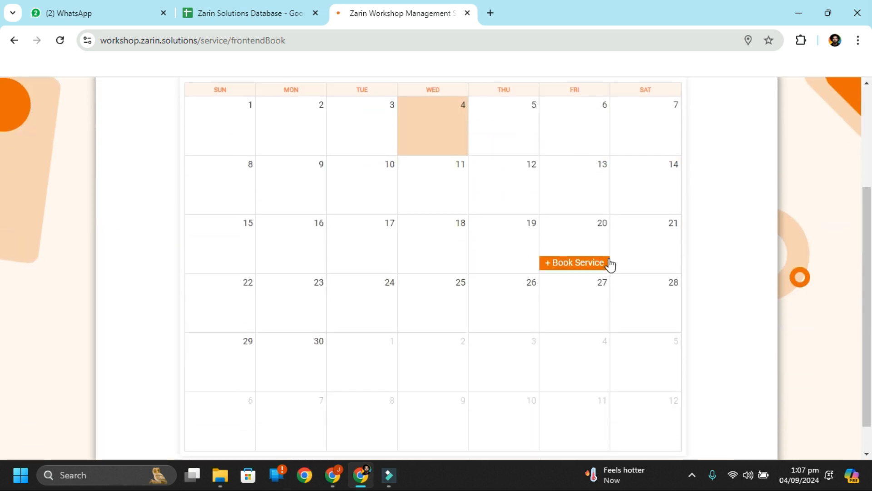
scroll(595, 257, up, 2)
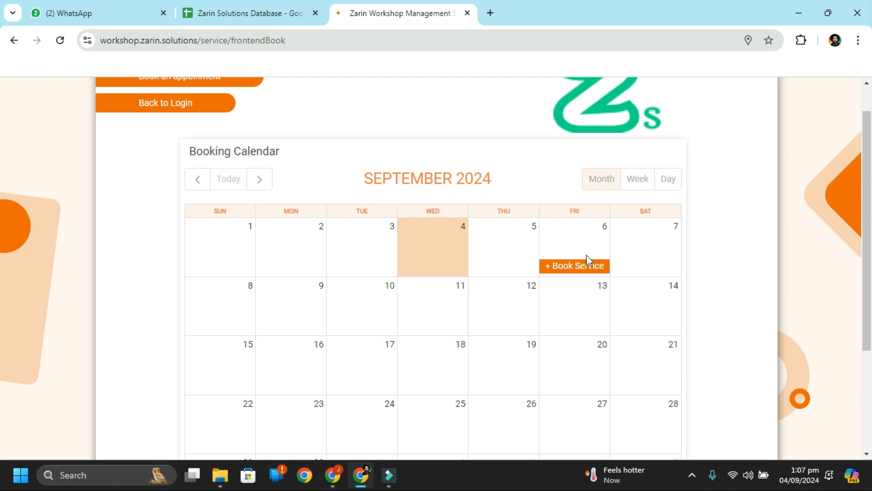
click(588, 269)
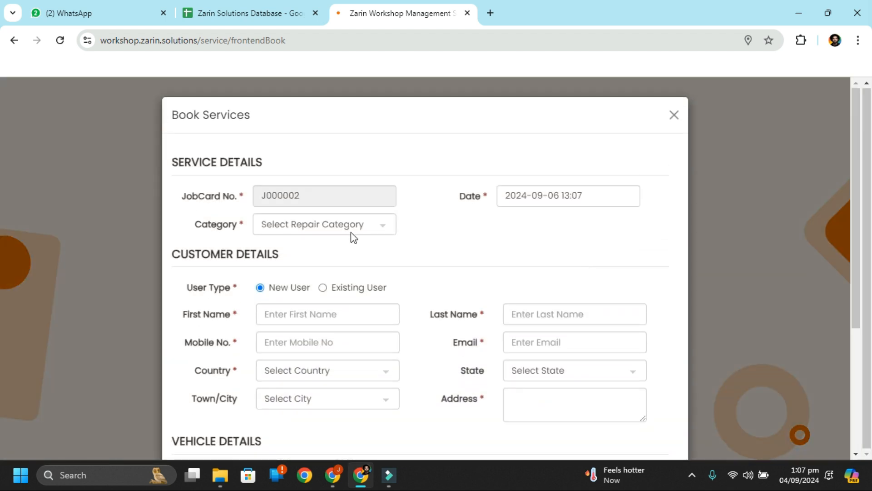
scroll(353, 238, down, 4)
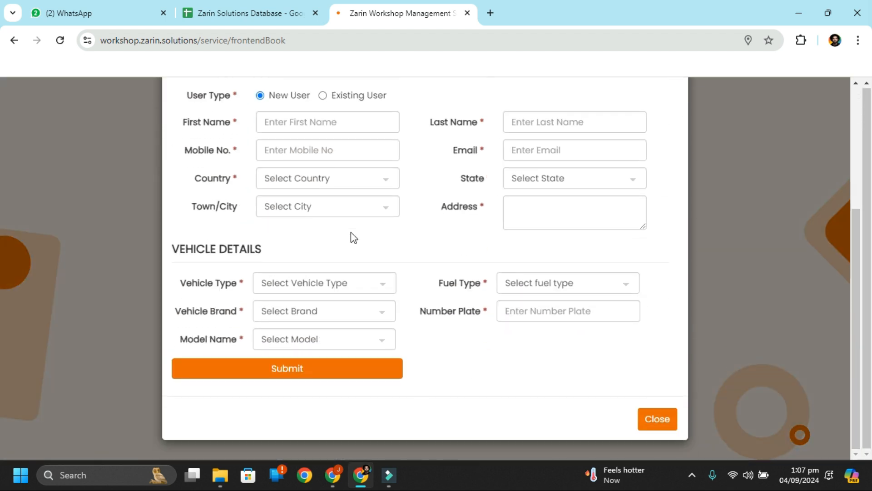
scroll(353, 236, up, 2)
scroll(353, 235, down, 2)
Step: Inspect the Vehicle Type and Brand options without choosing any
click(361, 286)
click(321, 282)
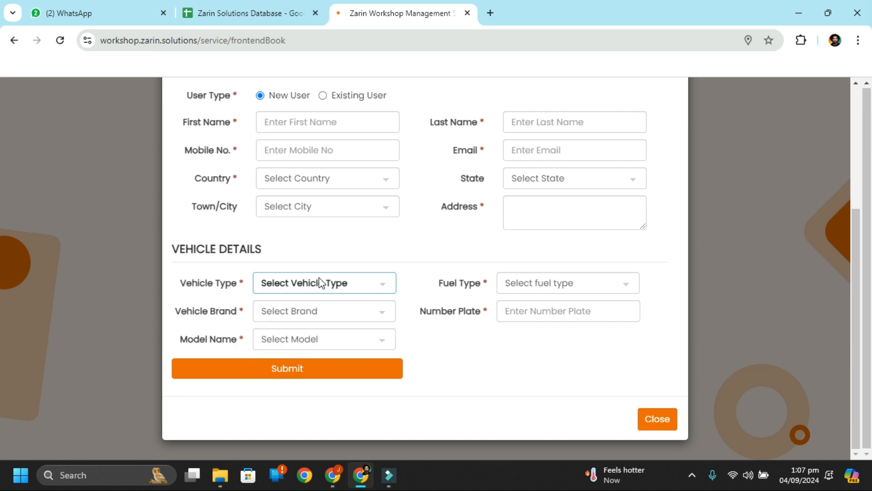
click(325, 317)
click(325, 318)
scroll(500, 220, up, 1)
scroll(500, 220, down, 1)
click(336, 286)
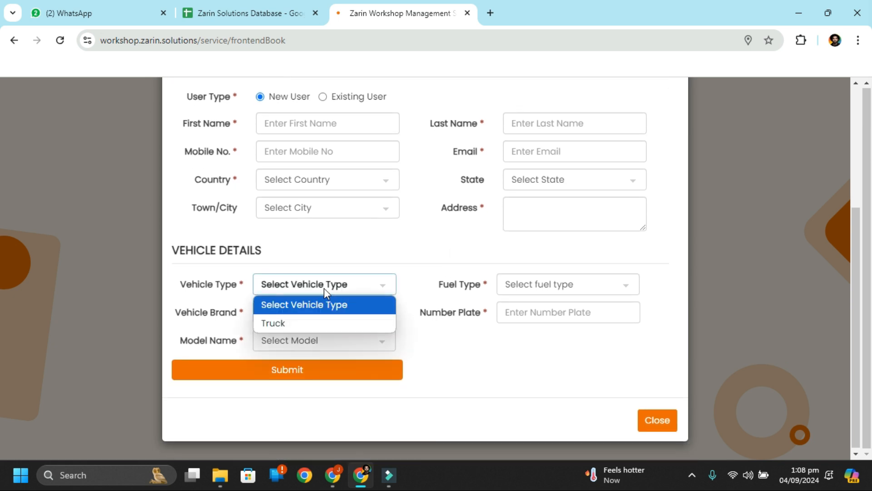
click(293, 275)
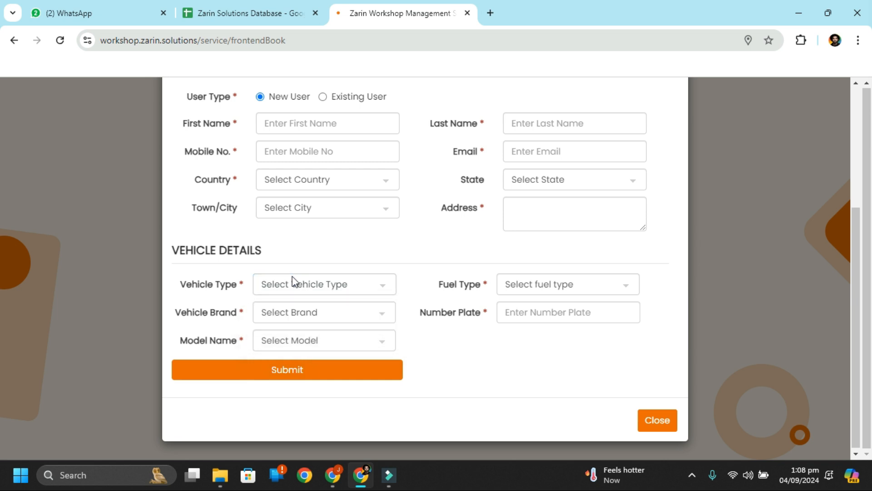
click(315, 317)
click(318, 317)
click(310, 313)
click(311, 315)
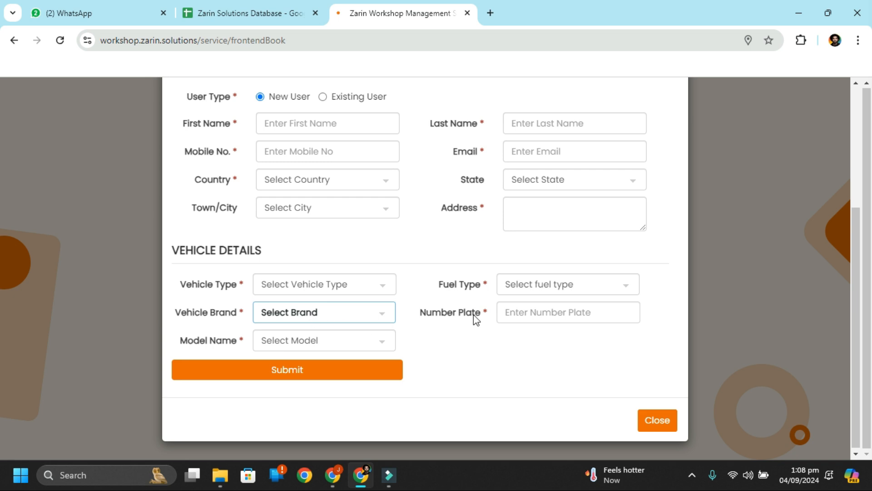
click(302, 319)
click(302, 318)
Step: Close the Book Services form and go back to the login page
scroll(575, 321, up, 1)
scroll(576, 321, up, 3)
scroll(575, 322, down, 4)
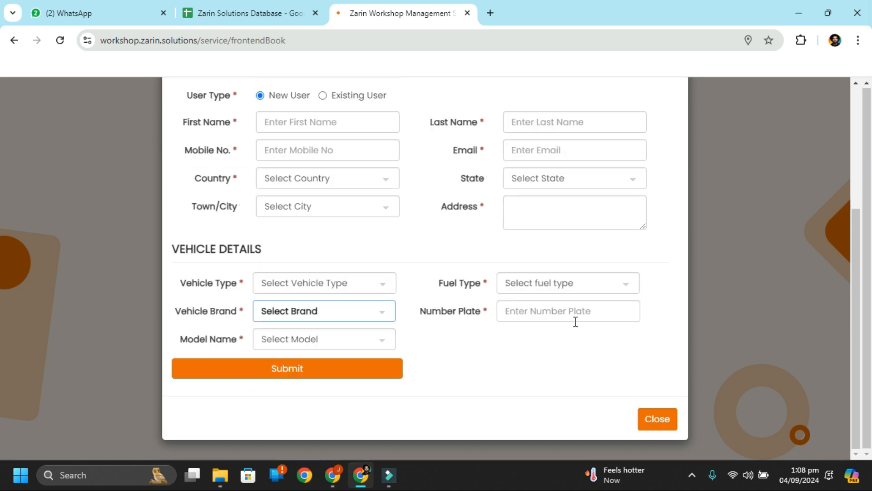
scroll(575, 321, up, 4)
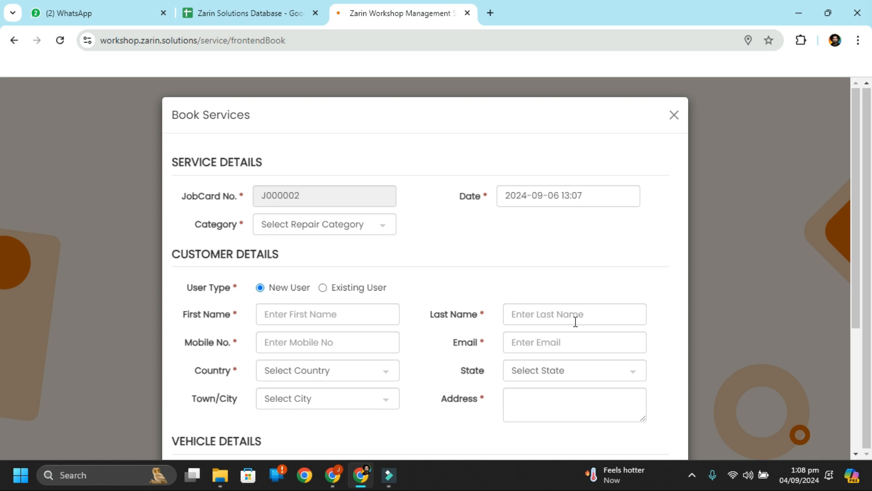
scroll(575, 322, down, 4)
click(668, 419)
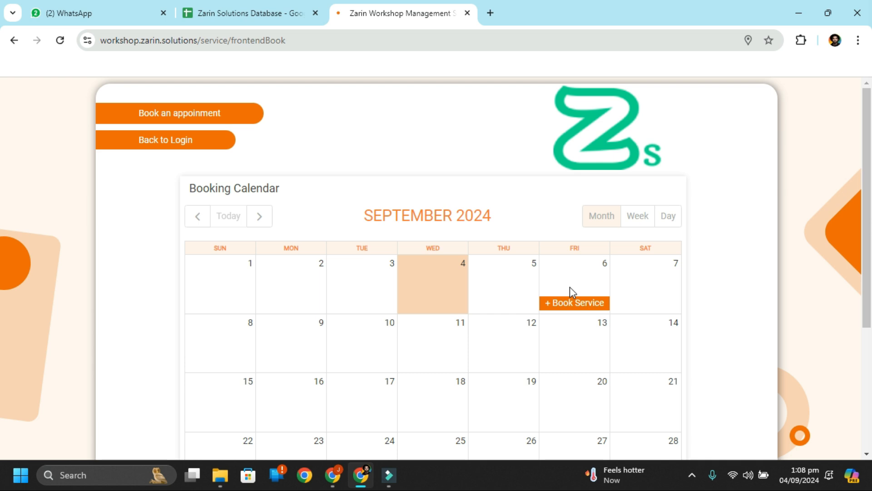
click(173, 156)
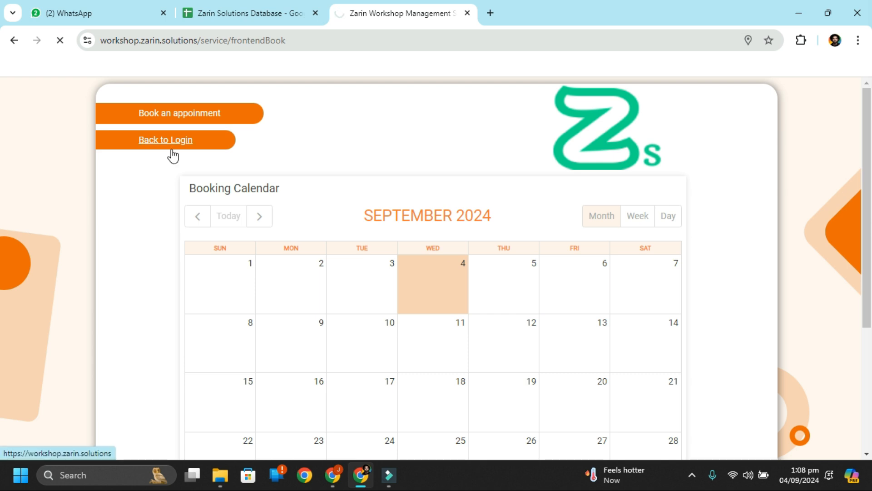